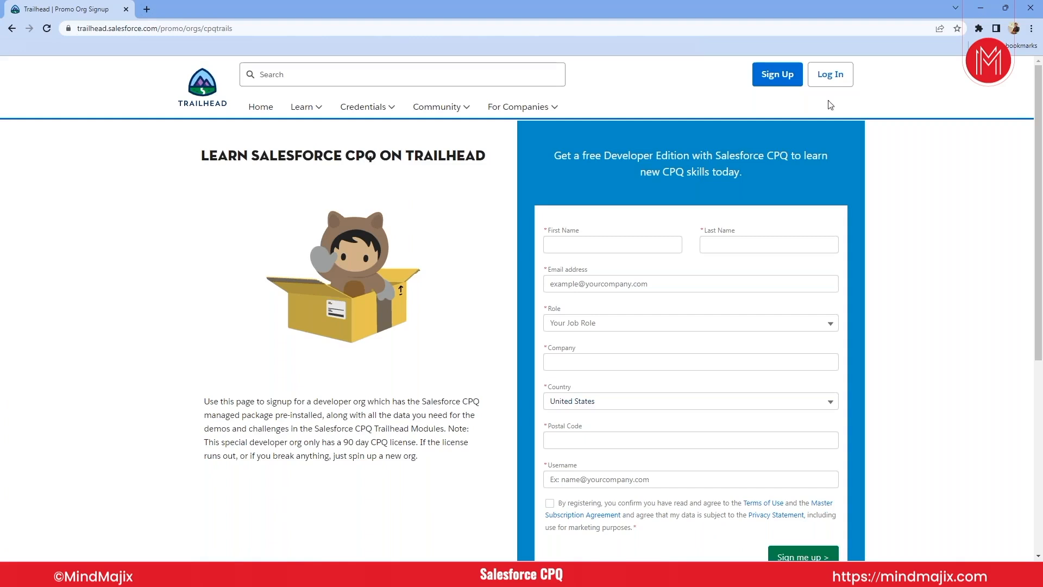
- Review the required fields of the sign-up form for the free Developer Edition with Salesforce CPQ
scroll(786, 281, down, 1)
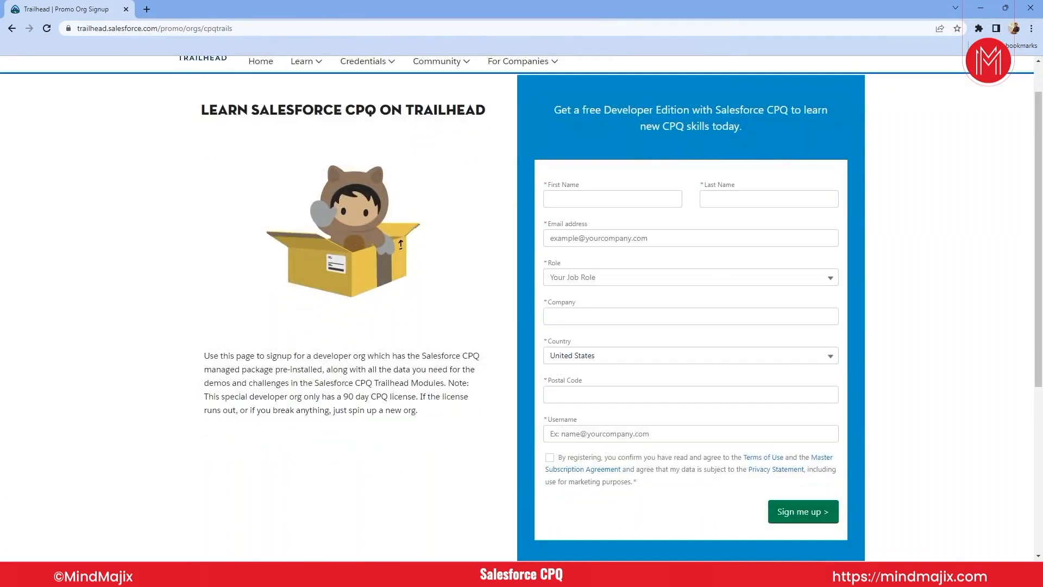
scroll(522, 310, up, 1)
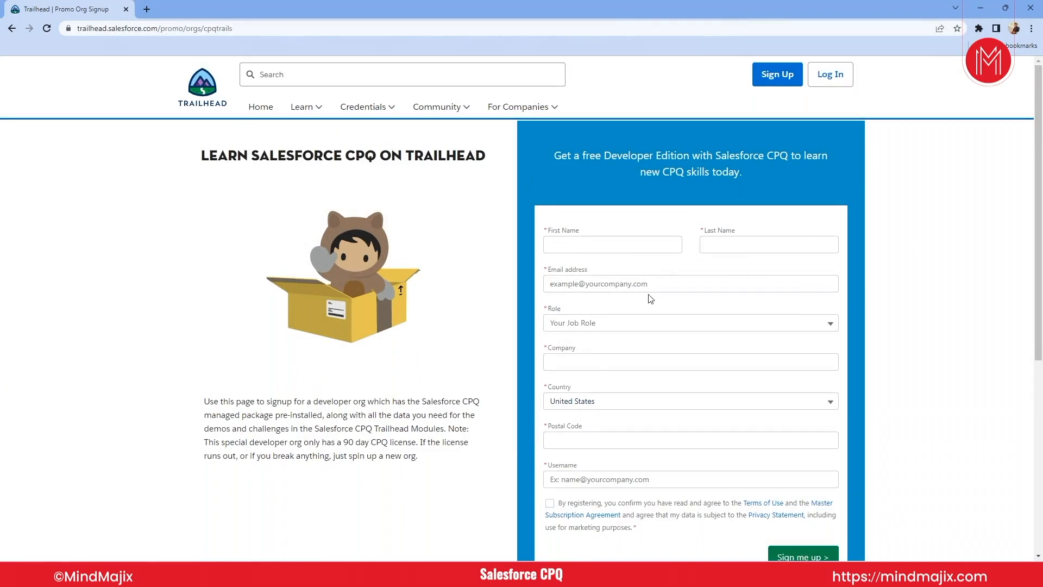
scroll(630, 343, down, 2)
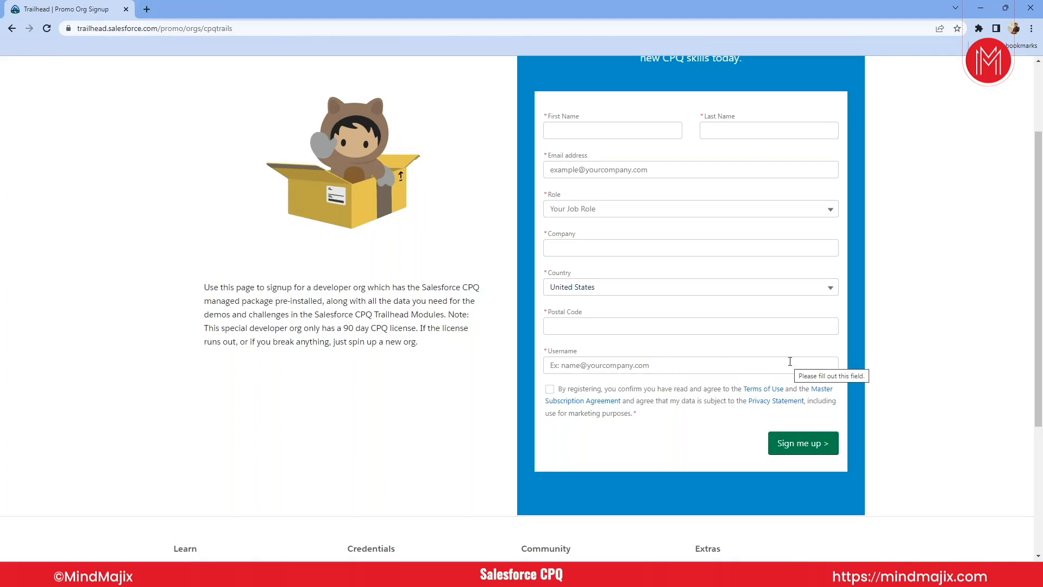
scroll(634, 366, up, 2)
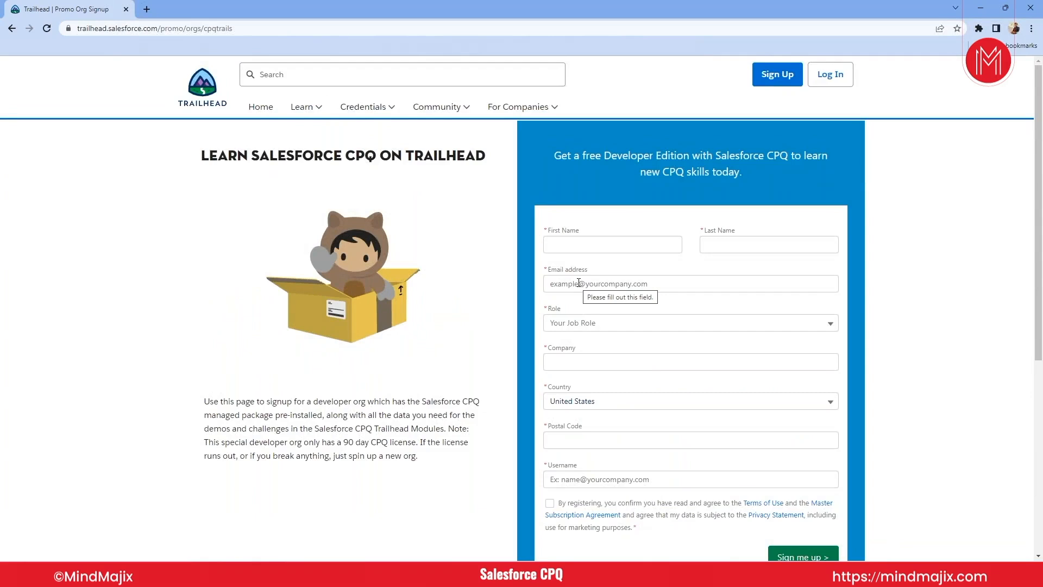
scroll(579, 283, down, 1)
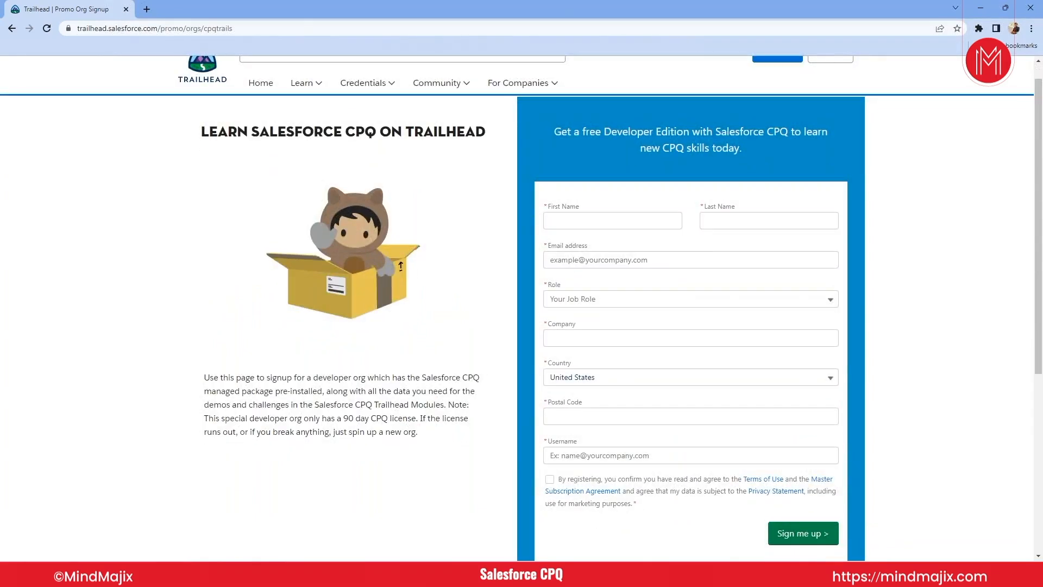
scroll(521, 307, up, 1)
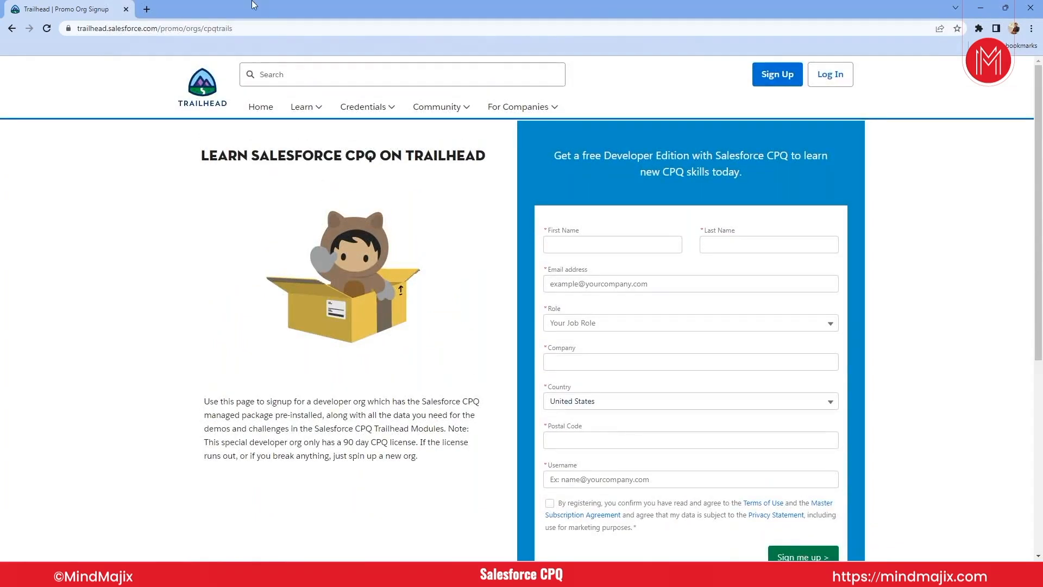
- Open the Salesforce login page at login.salesforce.com in a new browser tab
click(146, 10)
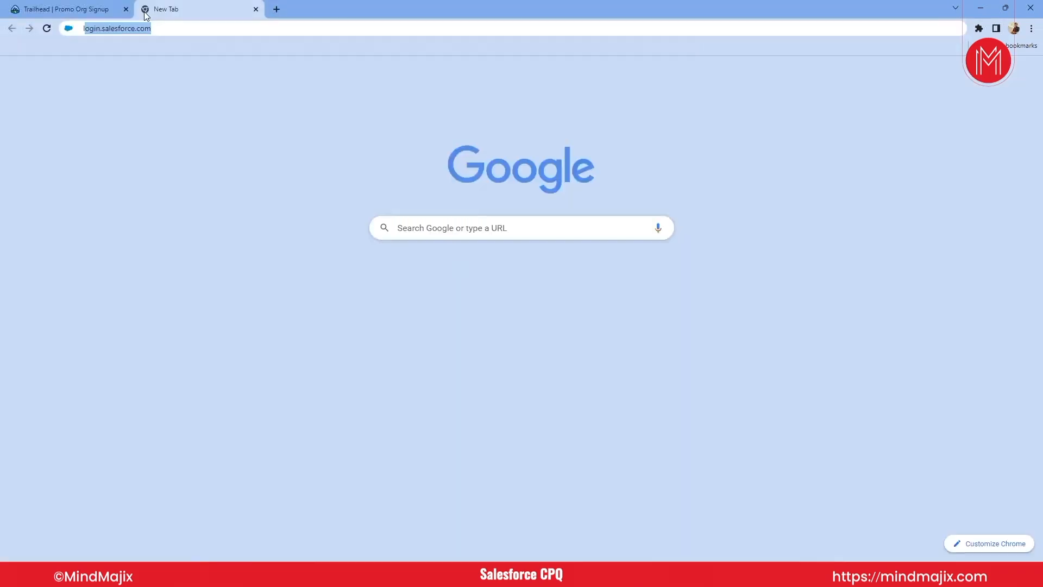
text(login.salesforce.com)
key(Return)
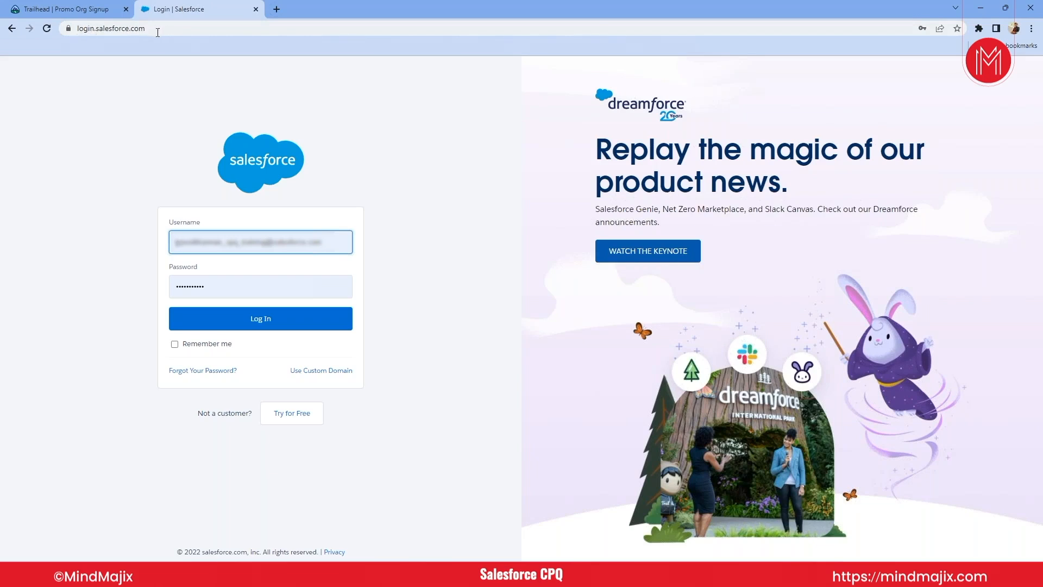
- Change the web address to test.salesforce.com to open the sandbox login page
double_click(81, 28)
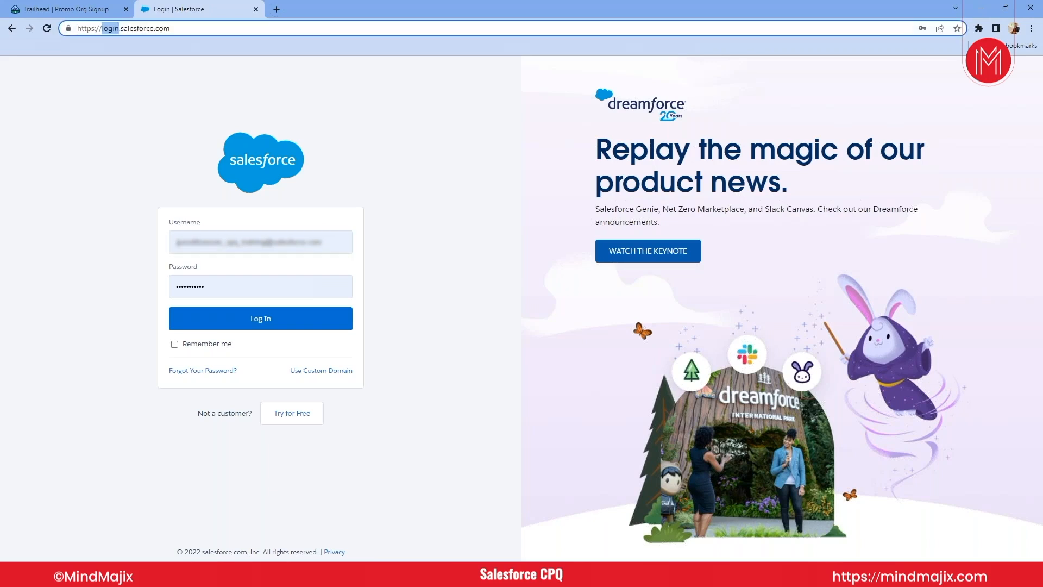
text(test)
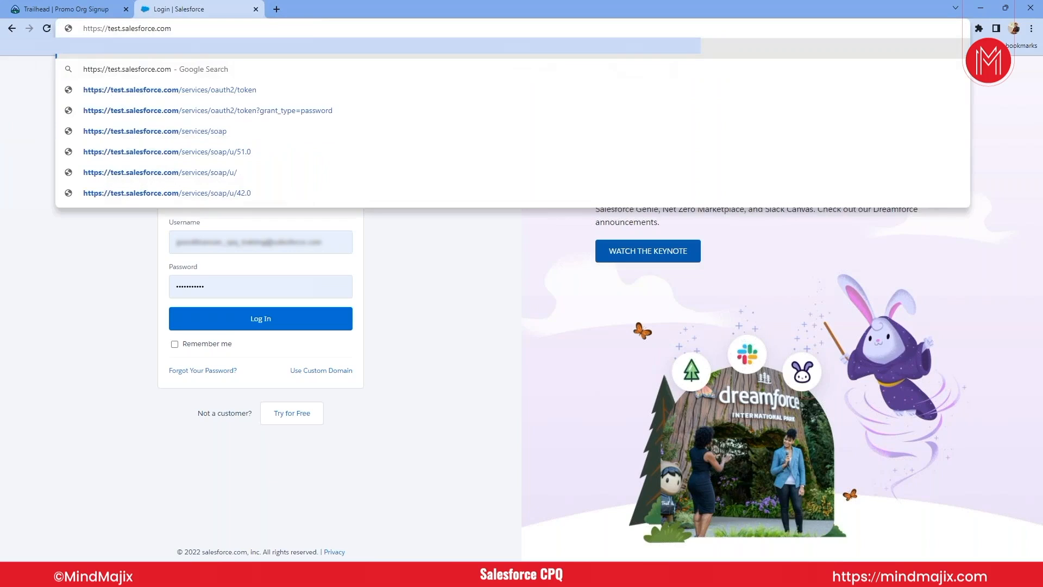
key(Return)
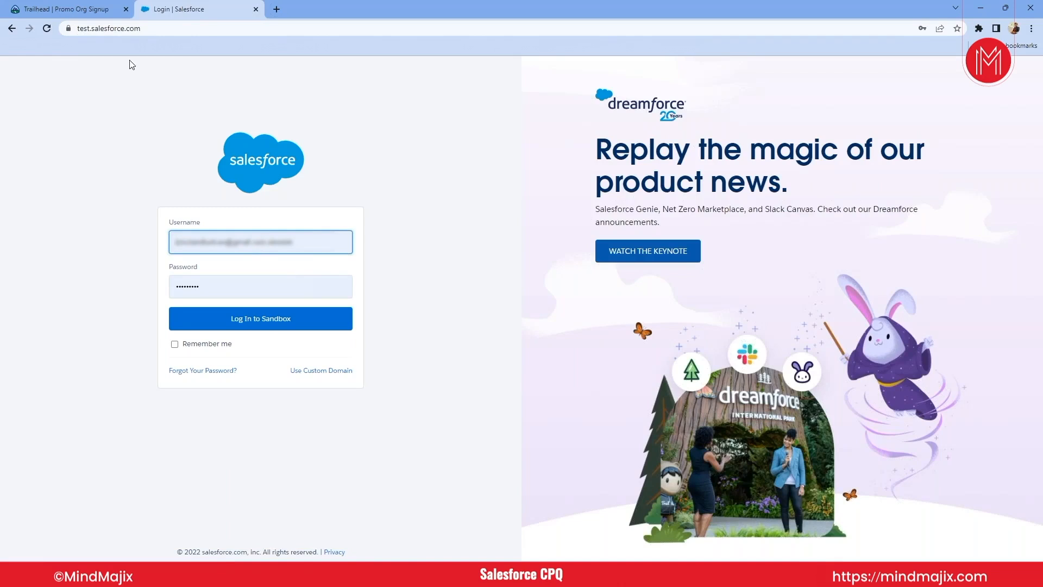
- Return to login.salesforce.com and log in with the prefilled username and password
double_click(83, 29)
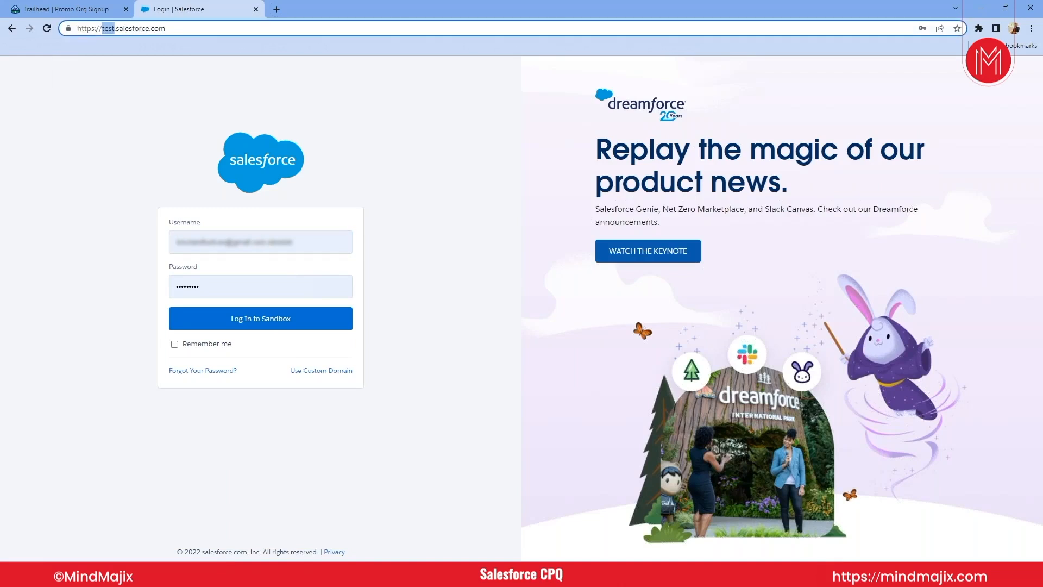
text(lo)
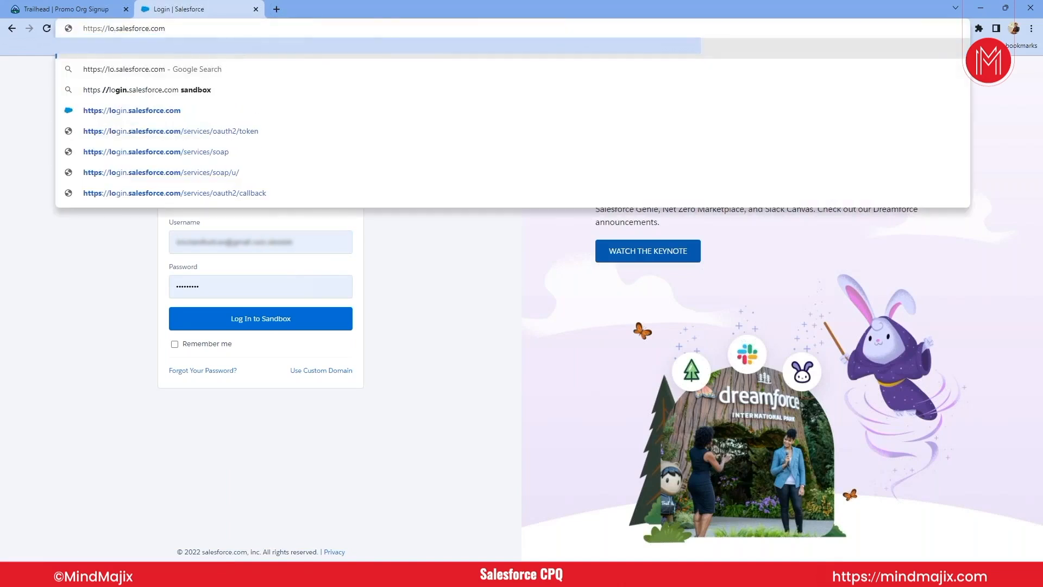
text(gin)
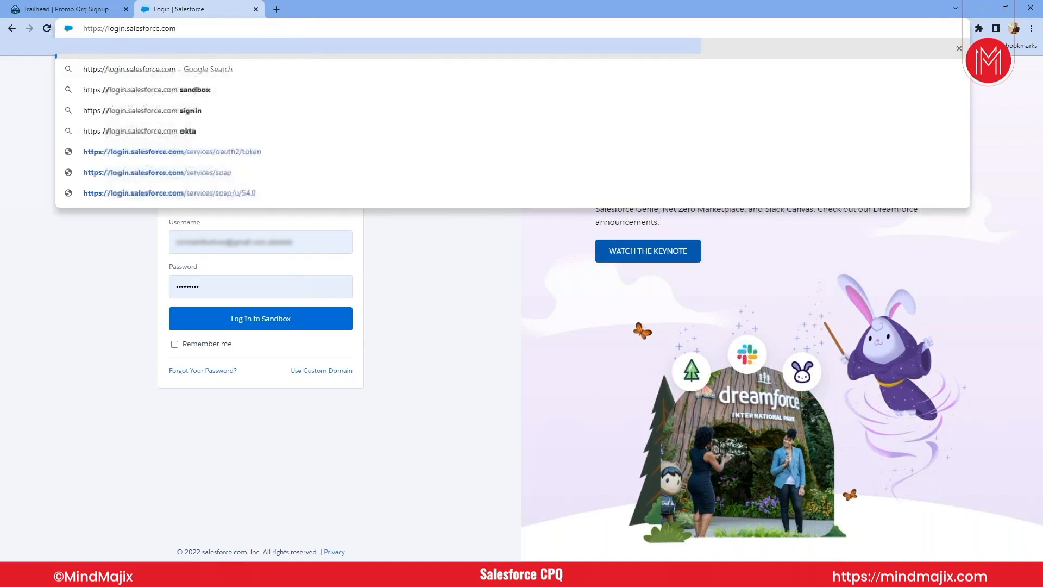
key(Return)
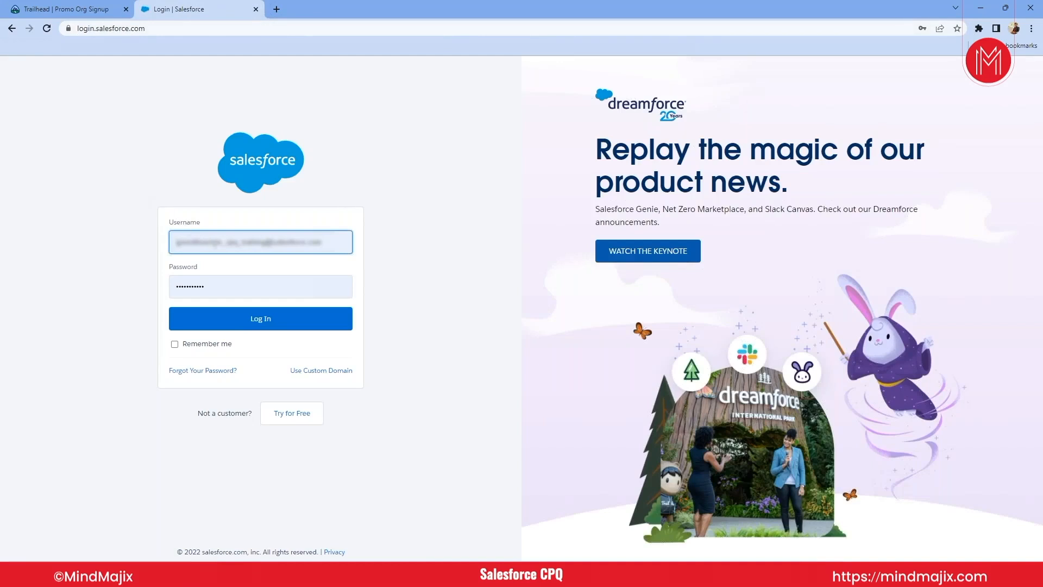
click(251, 322)
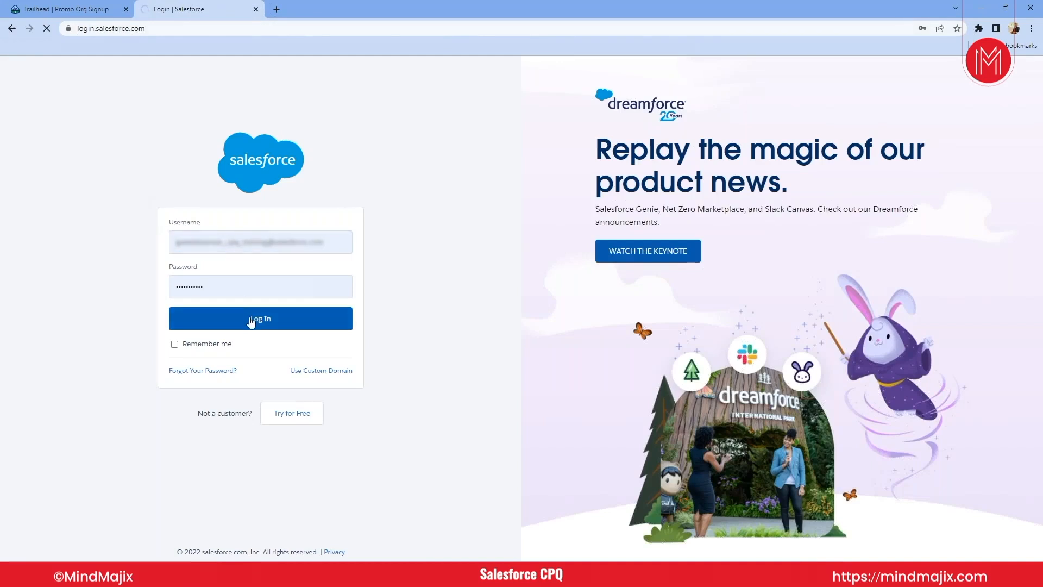
- Point out the Username field on the Trailhead sign-up form, and return to the Salesforce org
click(68, 9)
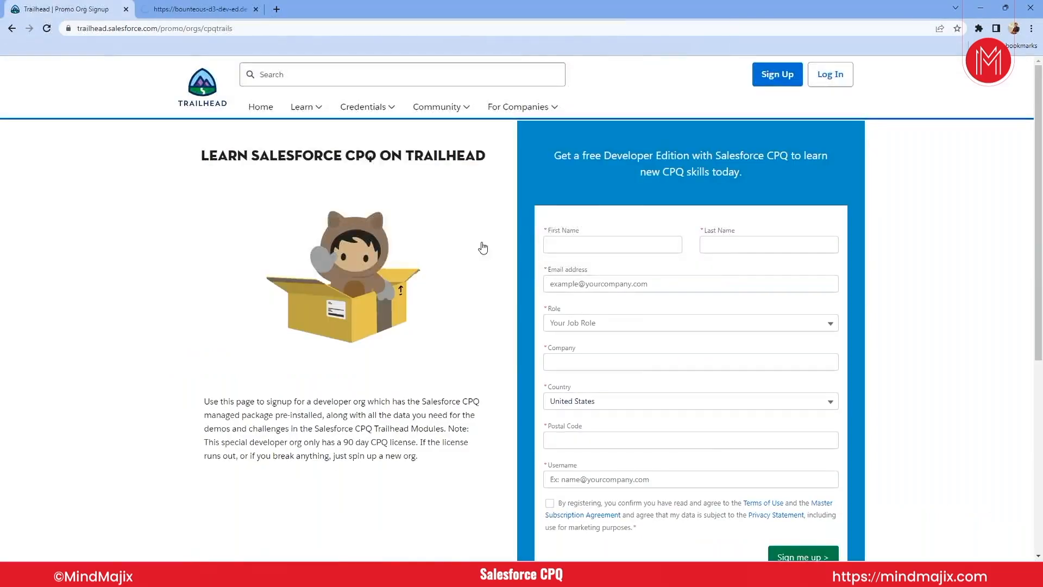
click(619, 481)
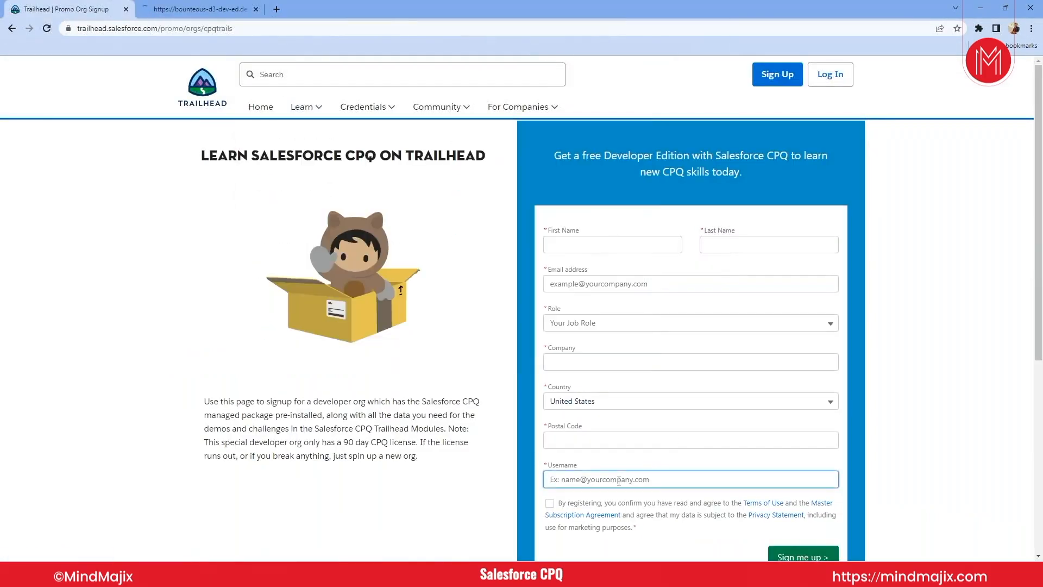
click(181, 8)
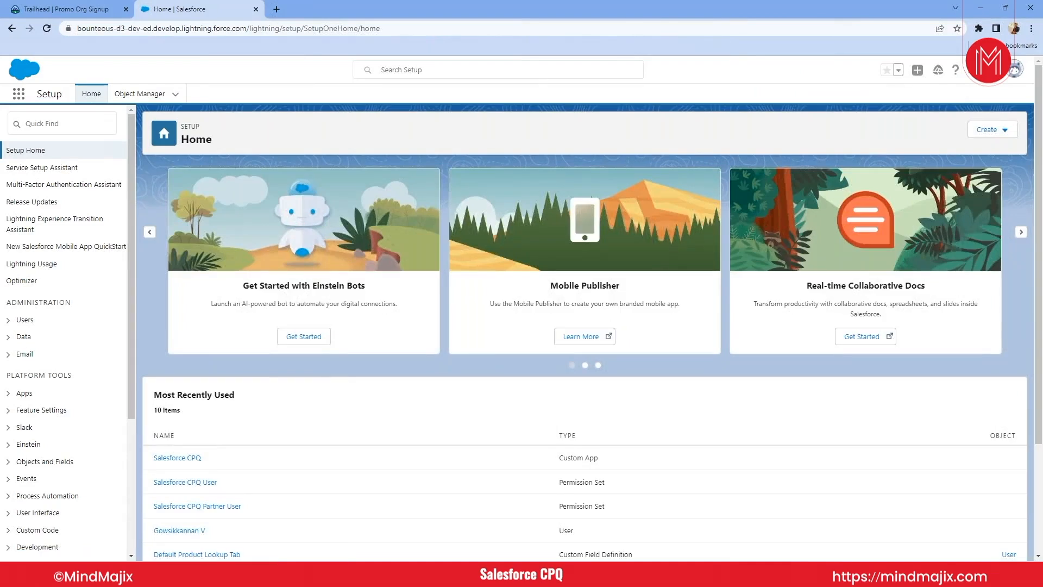
- Open the Salesforce CPQ app and Setup in separate browser tabs, returning to the app's home page
click(17, 95)
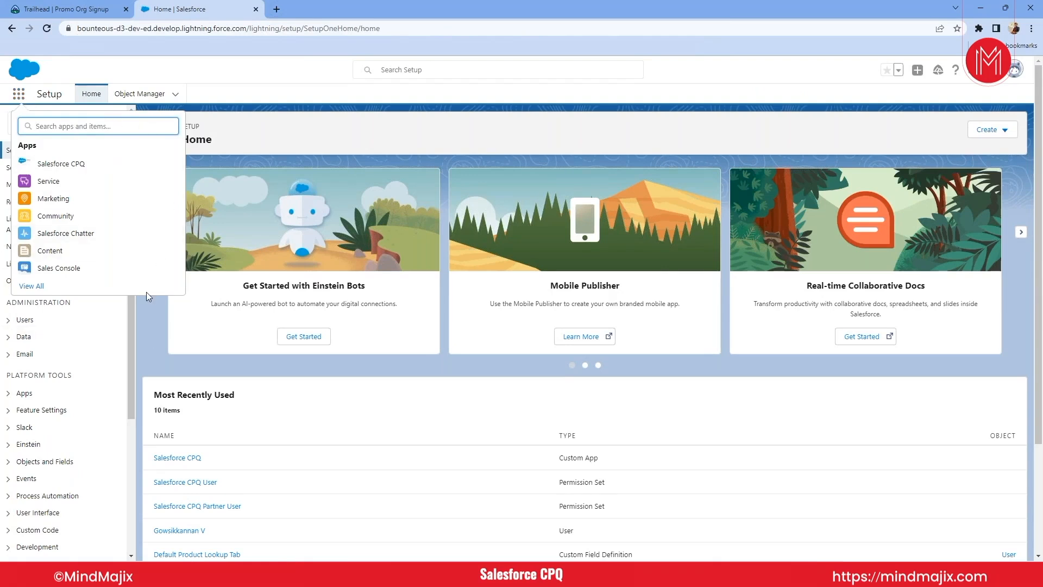
click(80, 171)
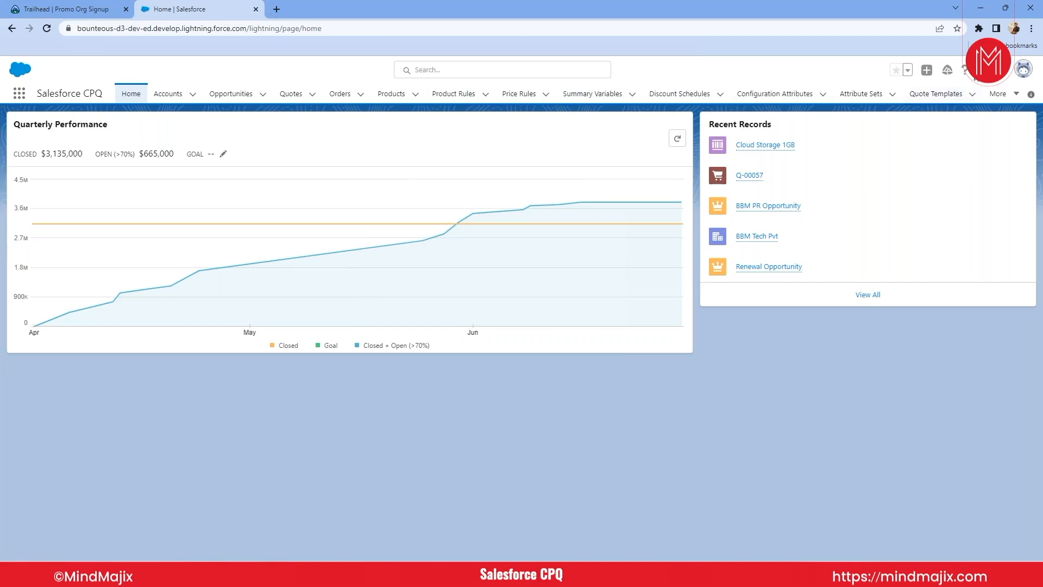
click(985, 70)
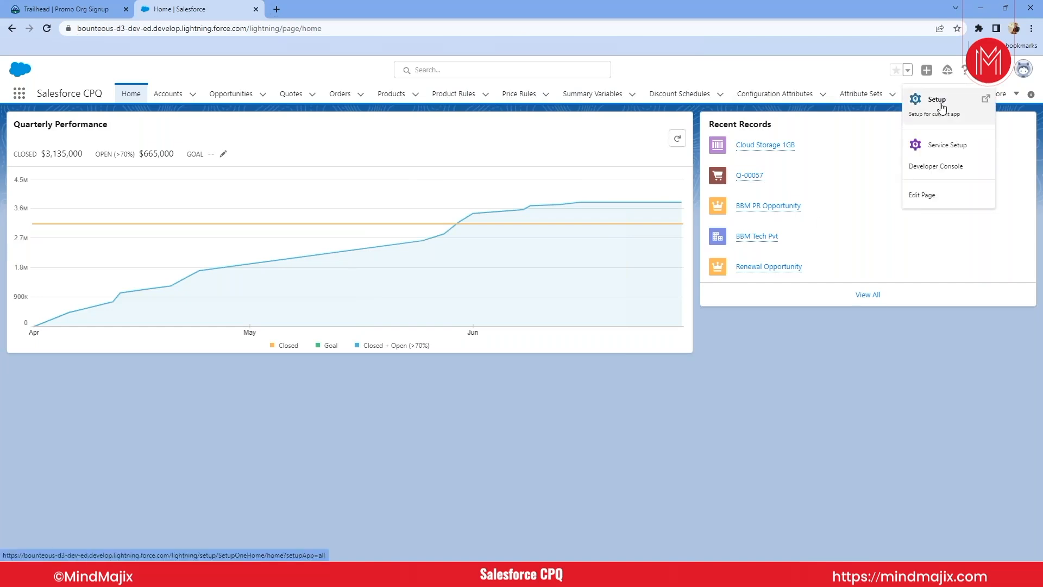
click(943, 103)
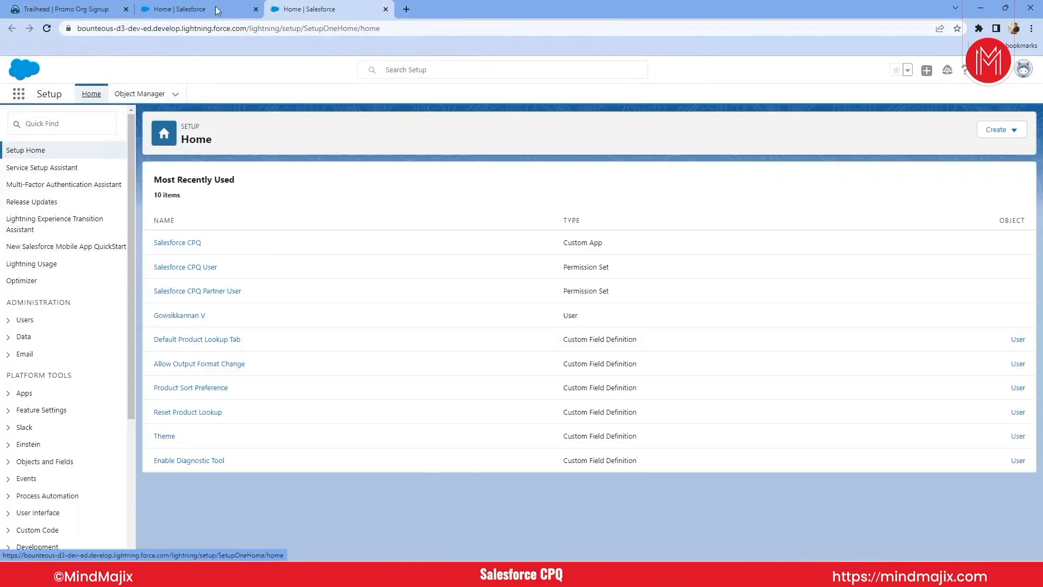
click(218, 11)
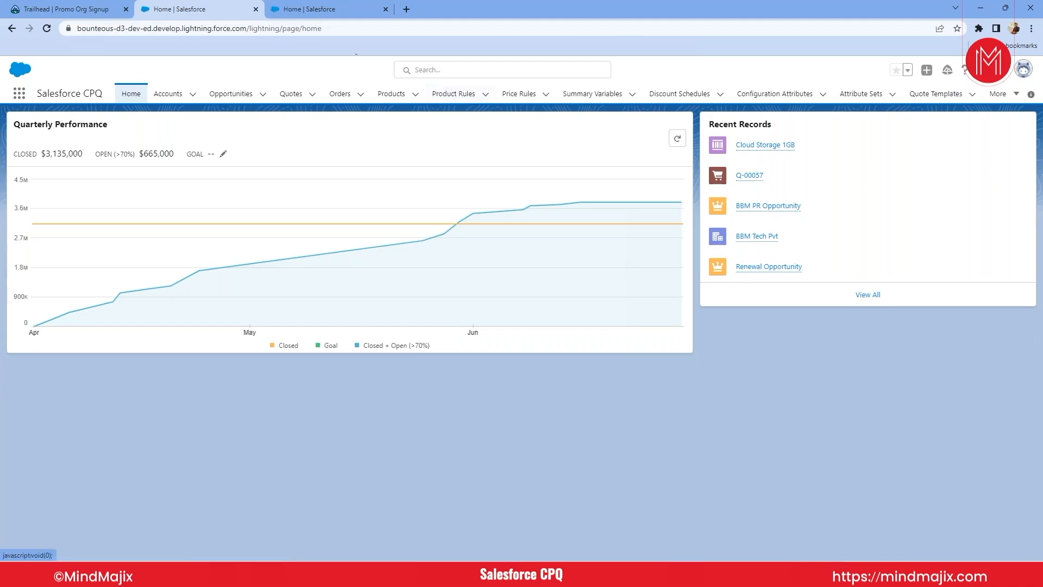
mouse_move(750, 175)
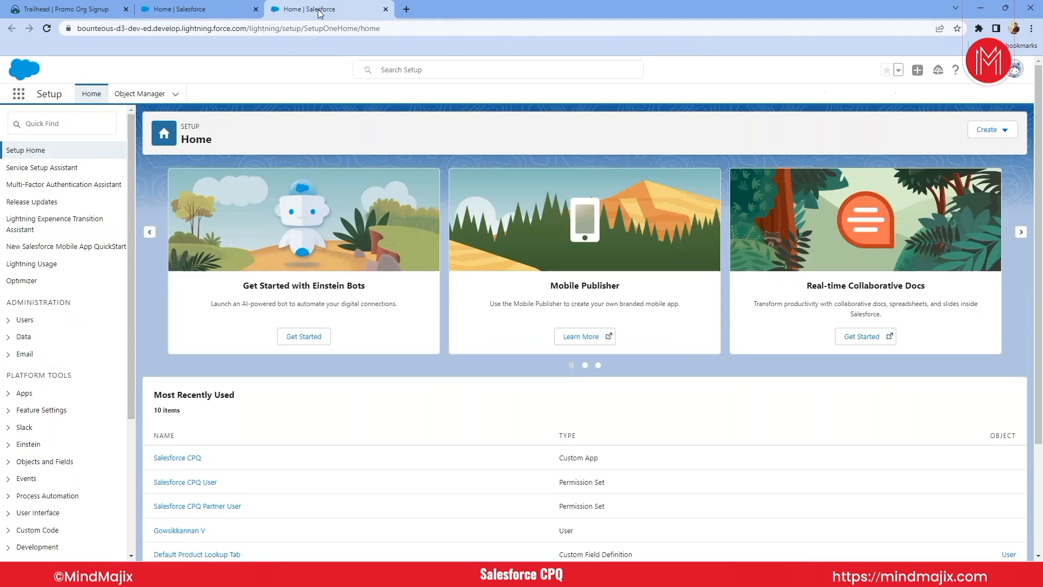
- Search Setup for "insta" and open the Installed Packages page
click(80, 121)
text(in)
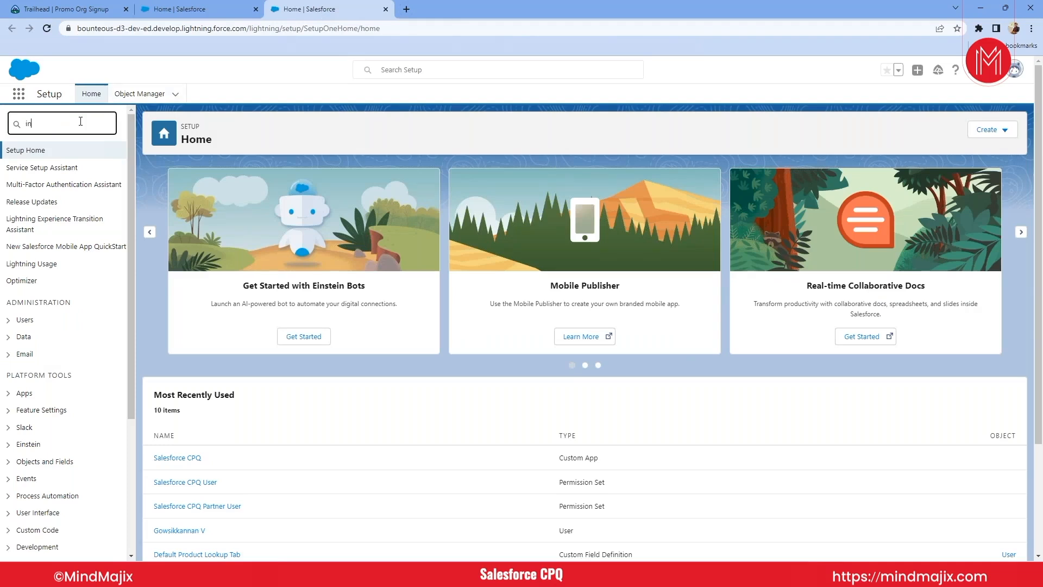
text(sta)
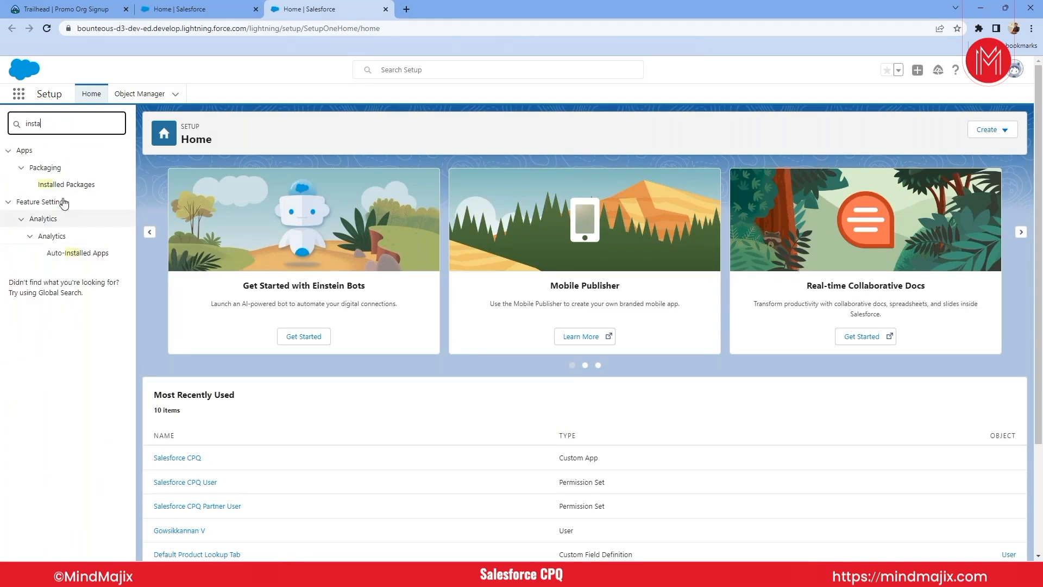
click(63, 185)
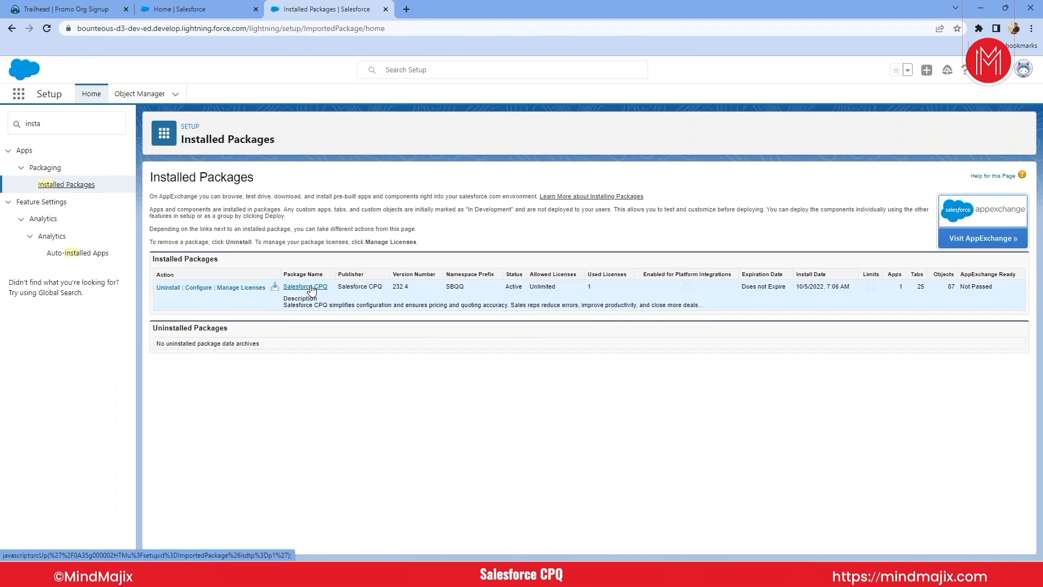
- Inspect the Salesforce CPQ package's namespace prefix, install date and license details, and return to the installed packages list
double_click(456, 286)
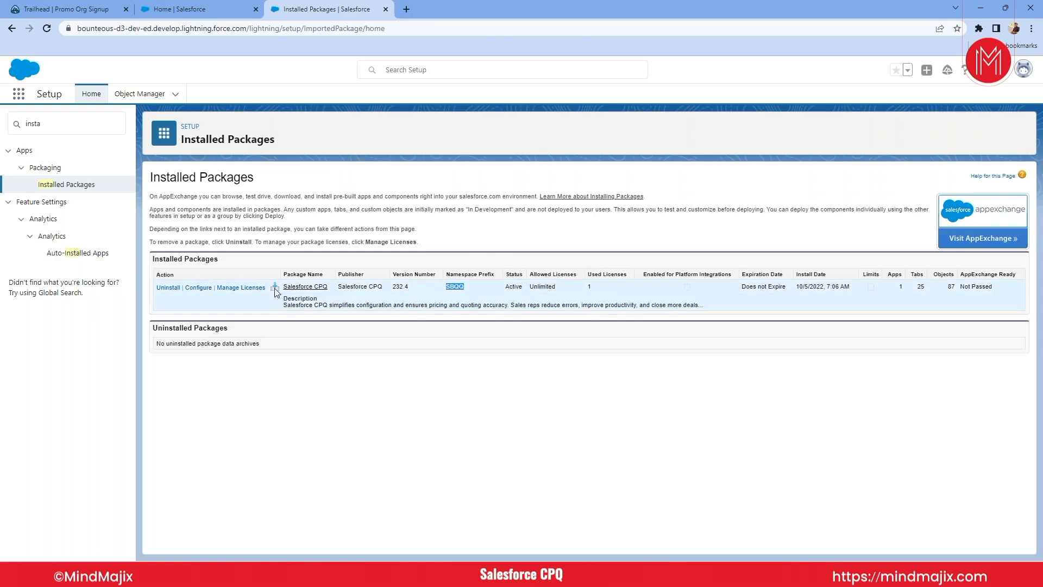
mouse_move(275, 291)
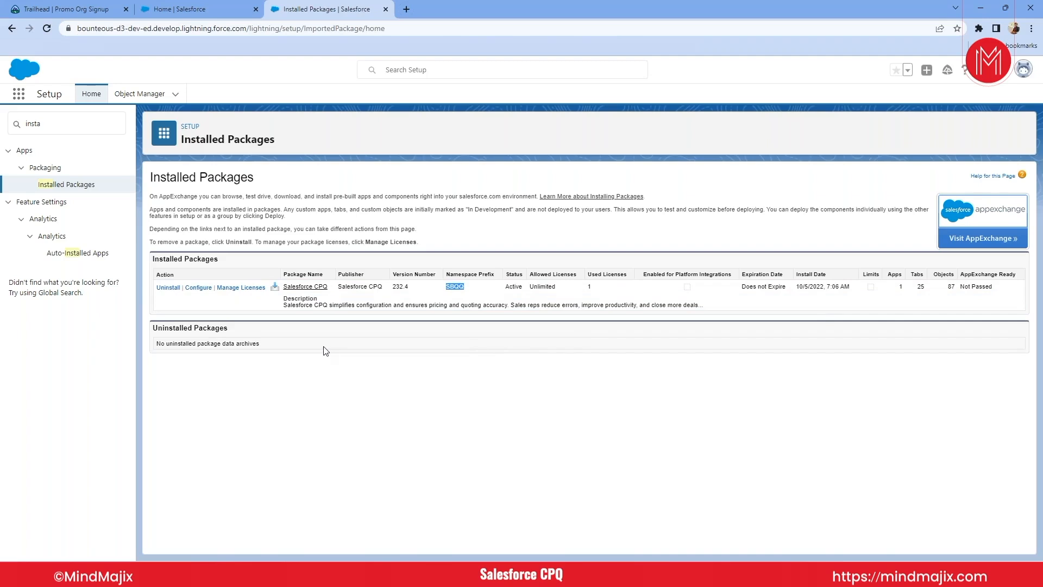
triple_click(807, 287)
click(241, 287)
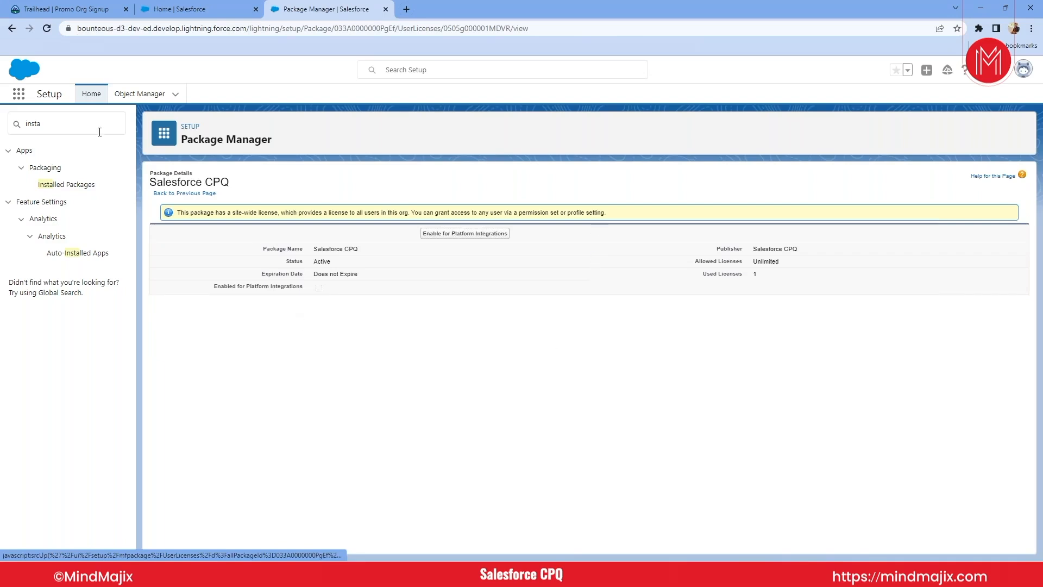
click(12, 28)
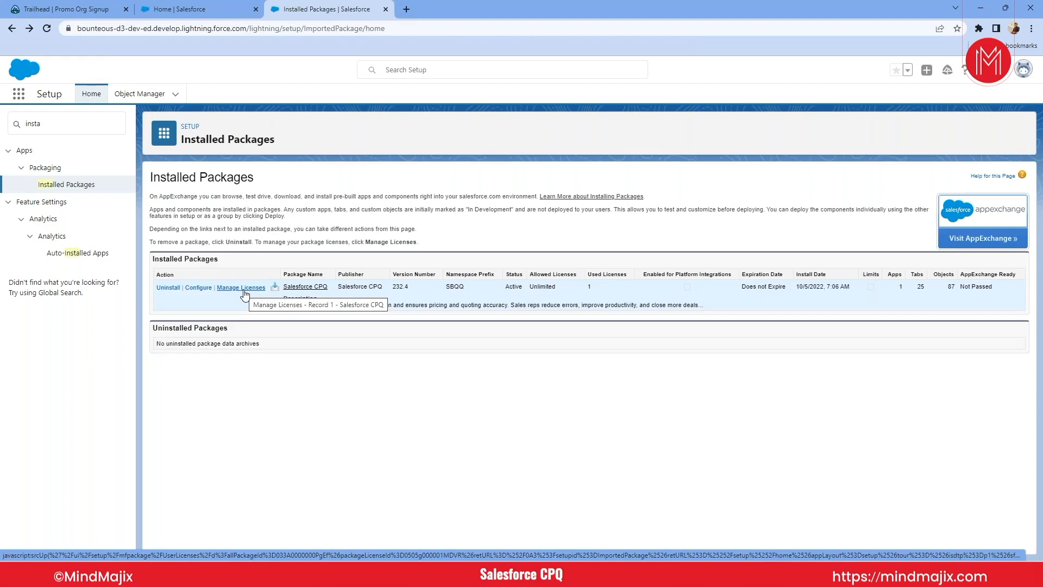
- Search Setup for "permiss" and open the Permission Sets page
double_click(60, 122)
text(p)
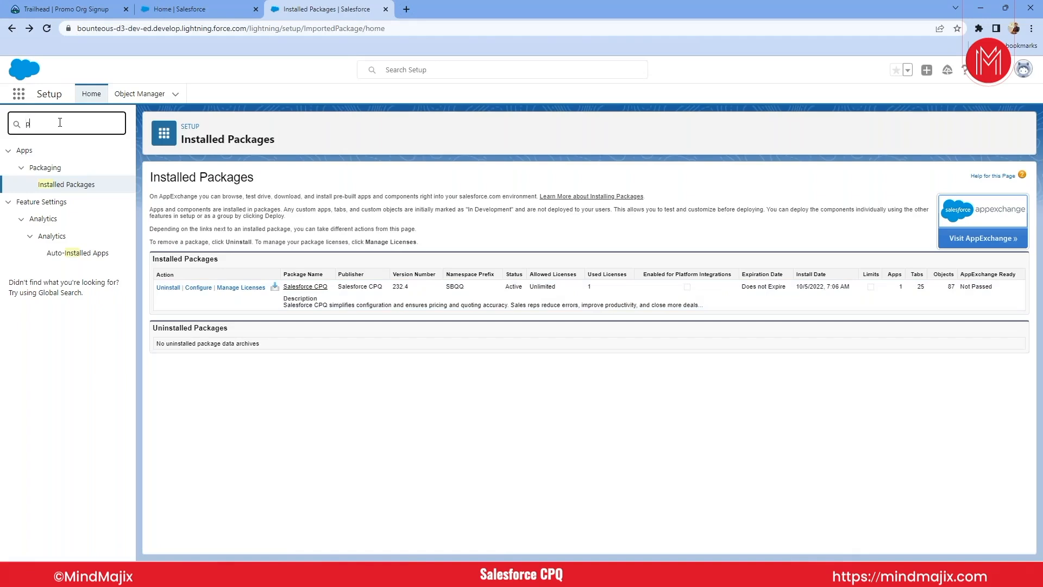
text(ermiss)
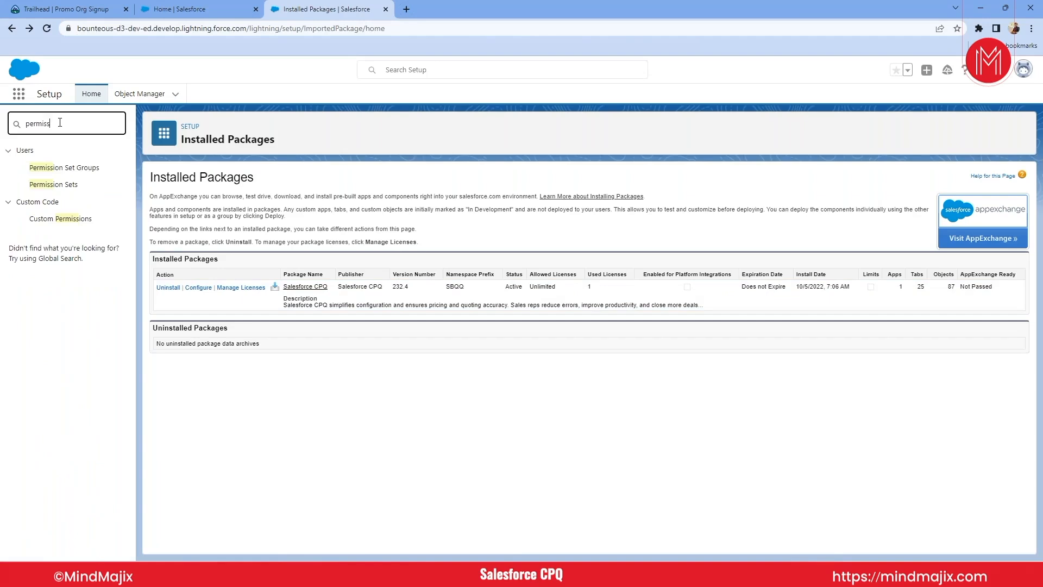
click(54, 184)
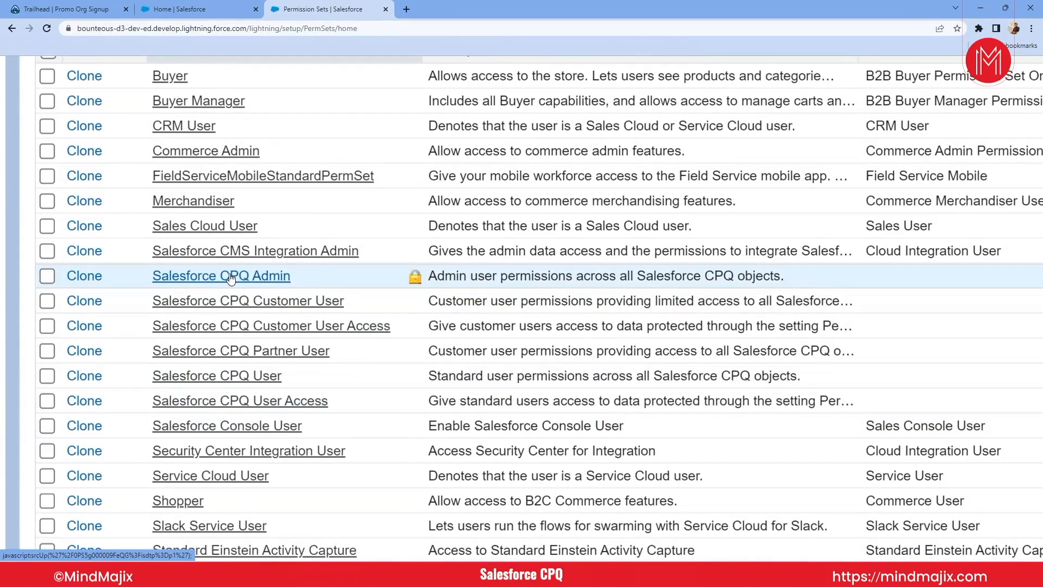
- Open the Salesforce CPQ Admin permission set, check its assignments and the users available to assign, and return to the permission sets list
scroll(231, 279, down, 2)
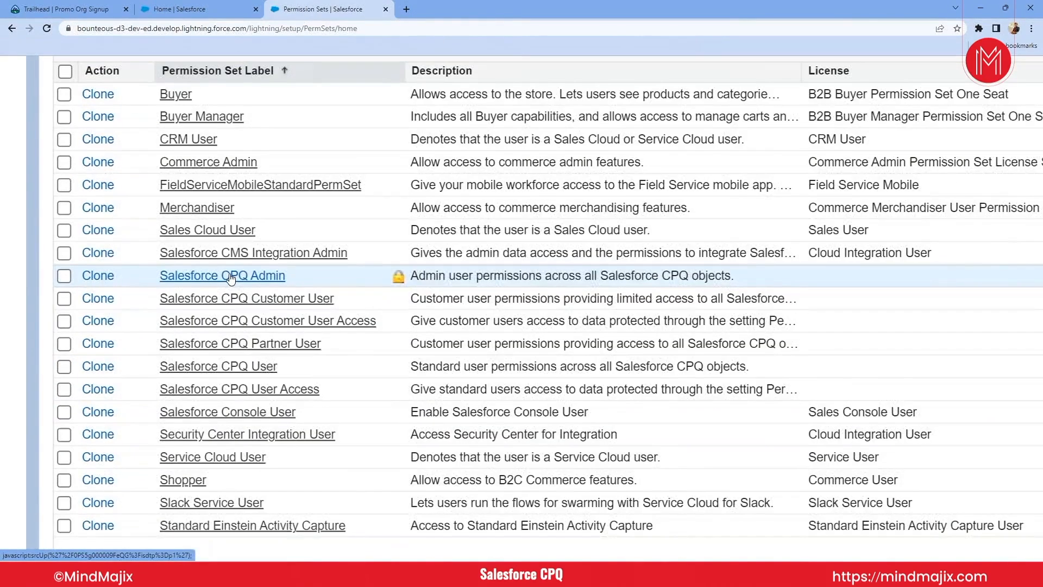
scroll(231, 279, down, 1)
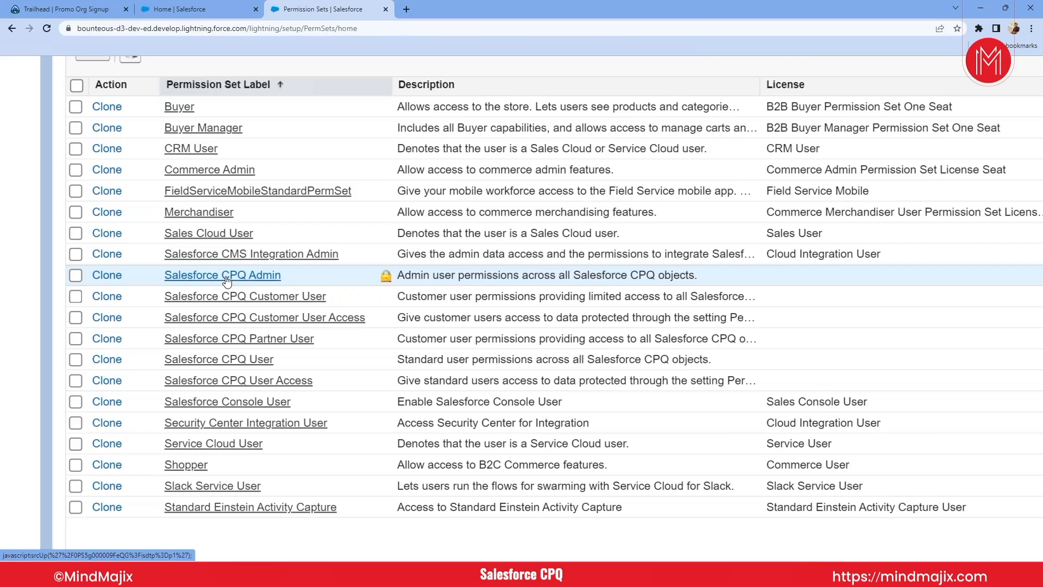
click(226, 276)
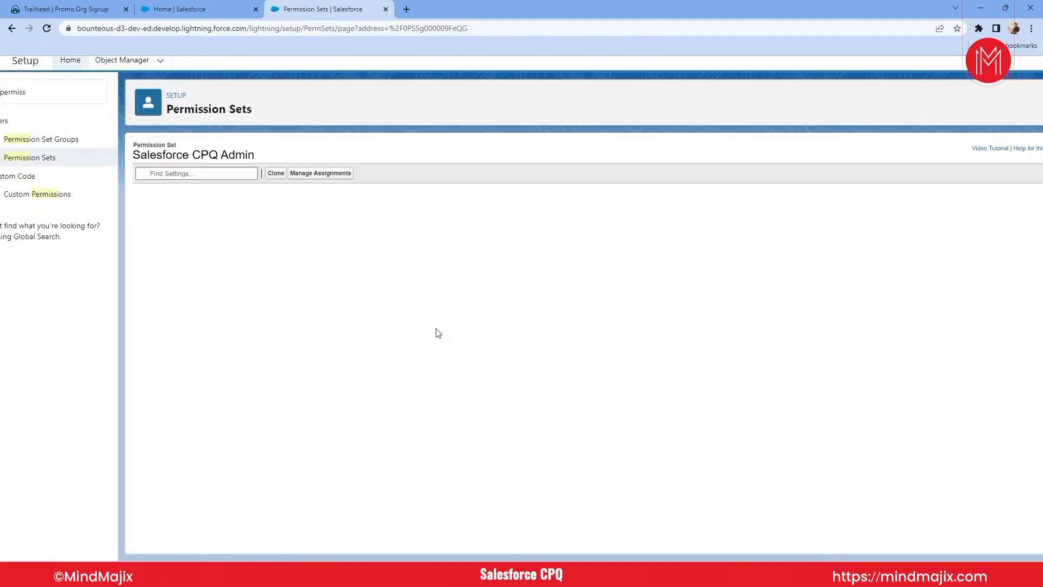
click(320, 173)
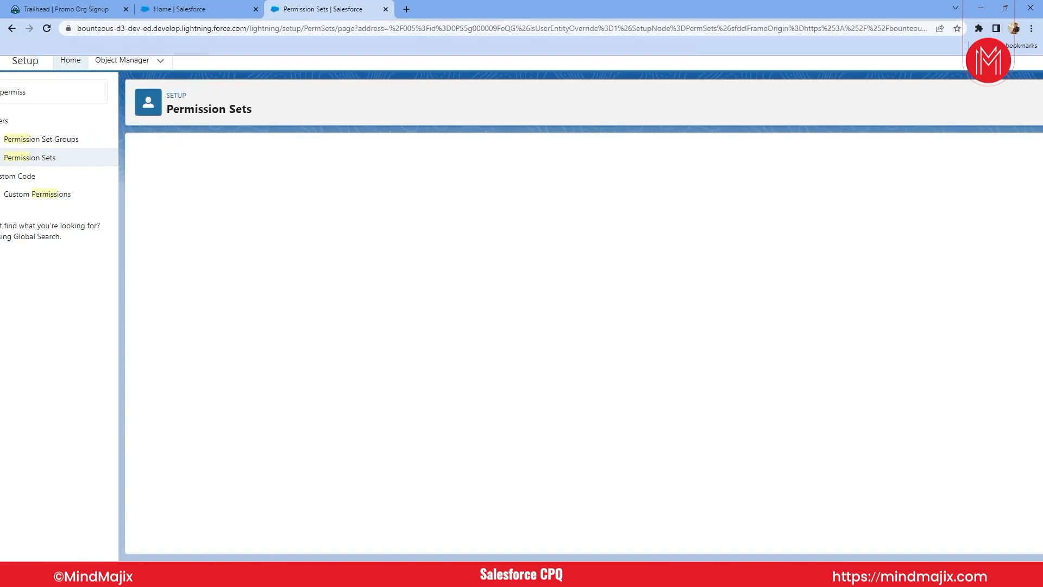
click(455, 208)
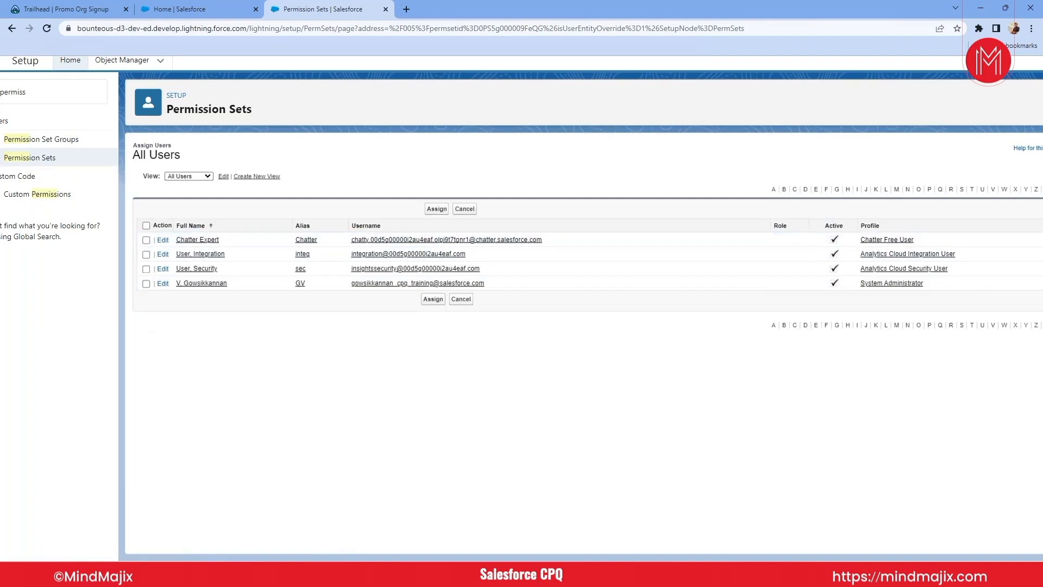
click(11, 29)
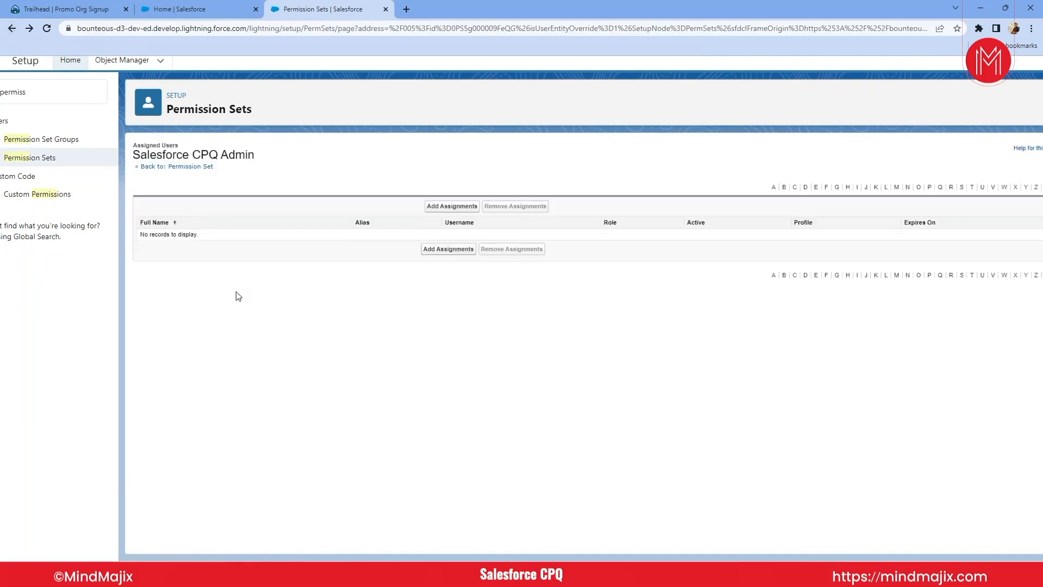
click(18, 31)
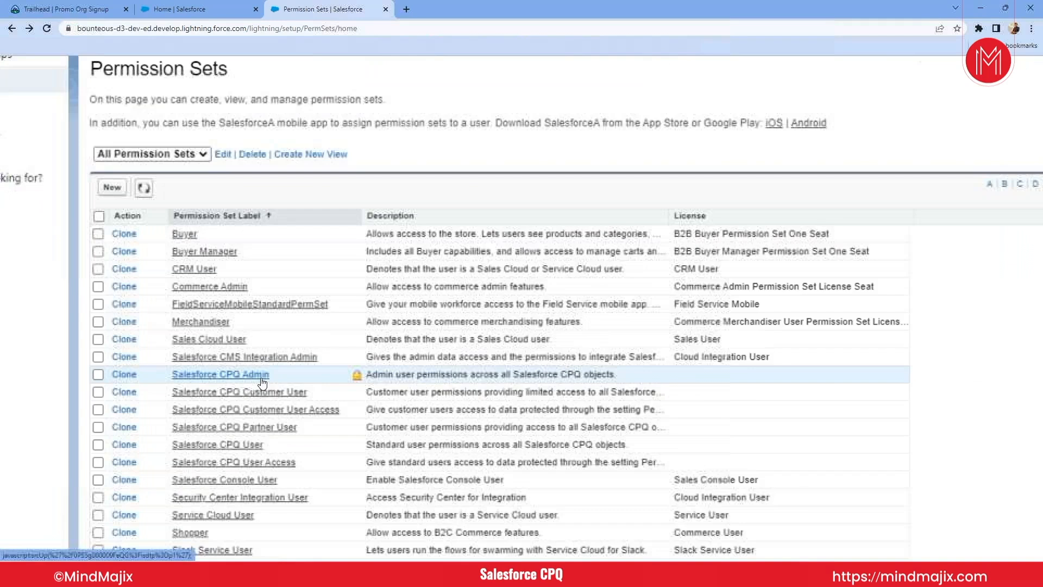
- Review the overview and app settings of the Salesforce CPQ User permission set, and return to the permission sets list
click(288, 462)
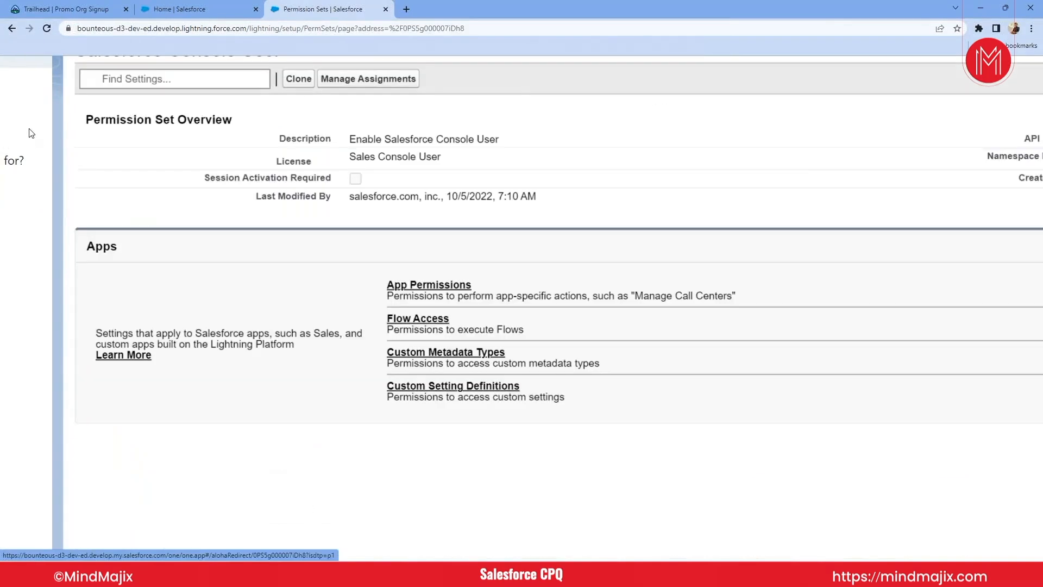
click(15, 27)
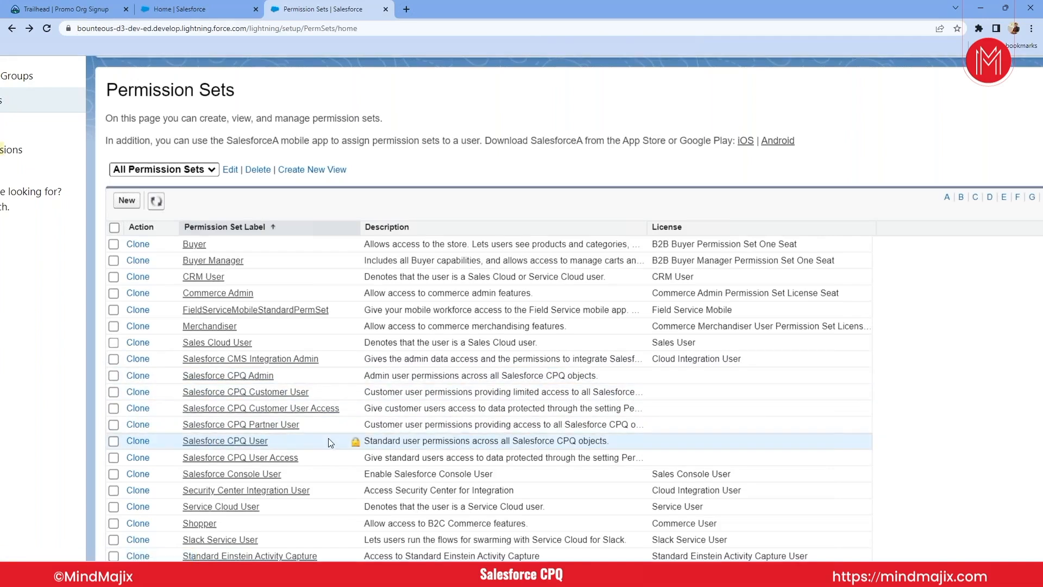
click(242, 448)
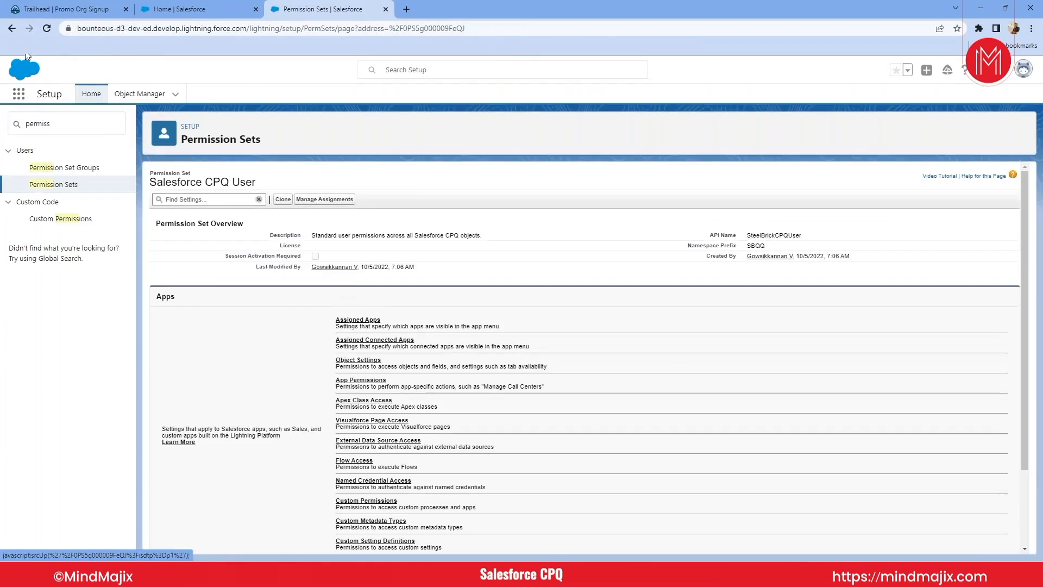
click(11, 29)
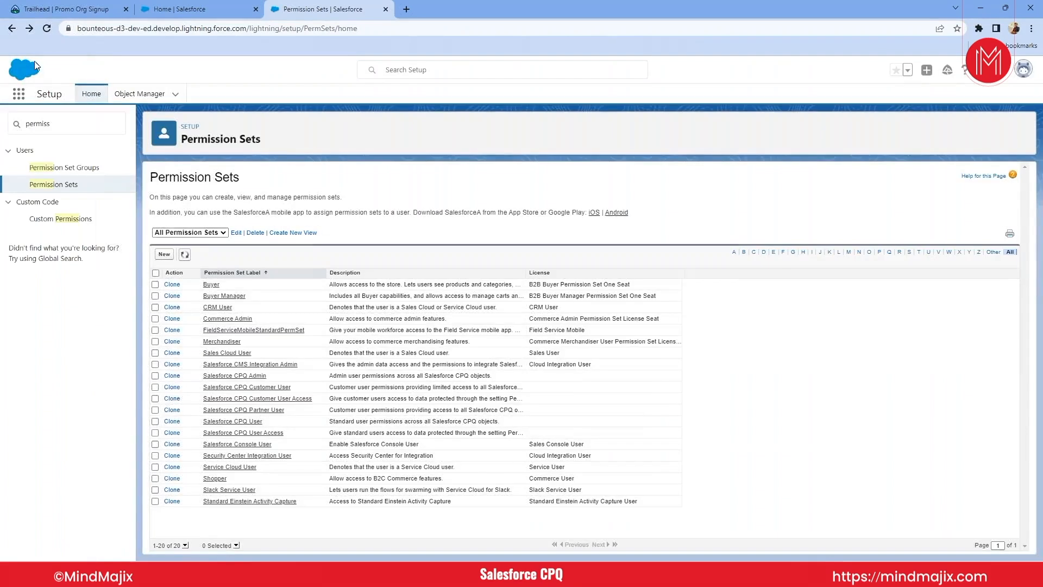
- Switch to the Salesforce CPQ app and show its accounts in the All Accounts list view
click(22, 96)
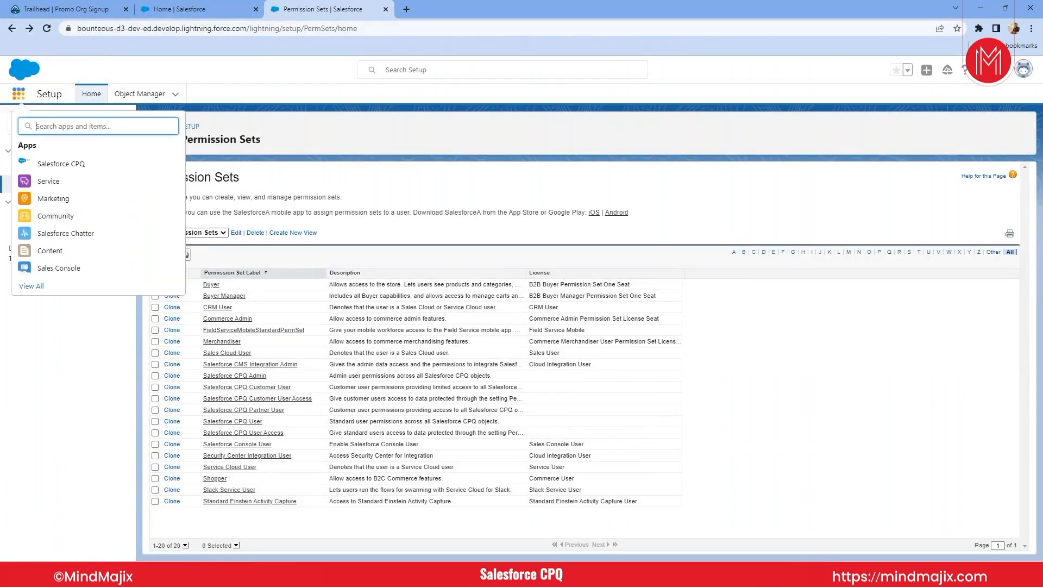
click(59, 163)
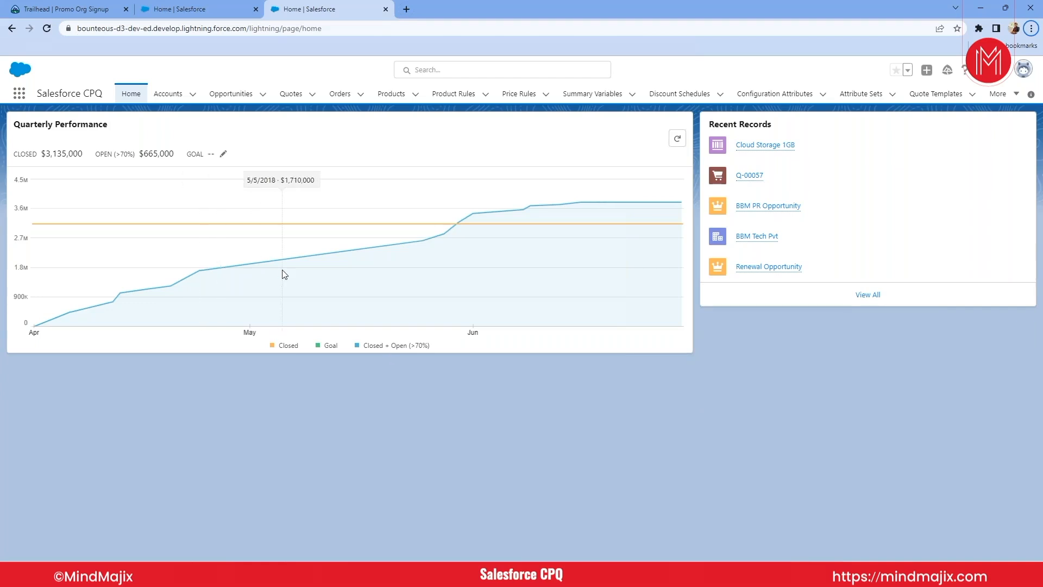
click(167, 96)
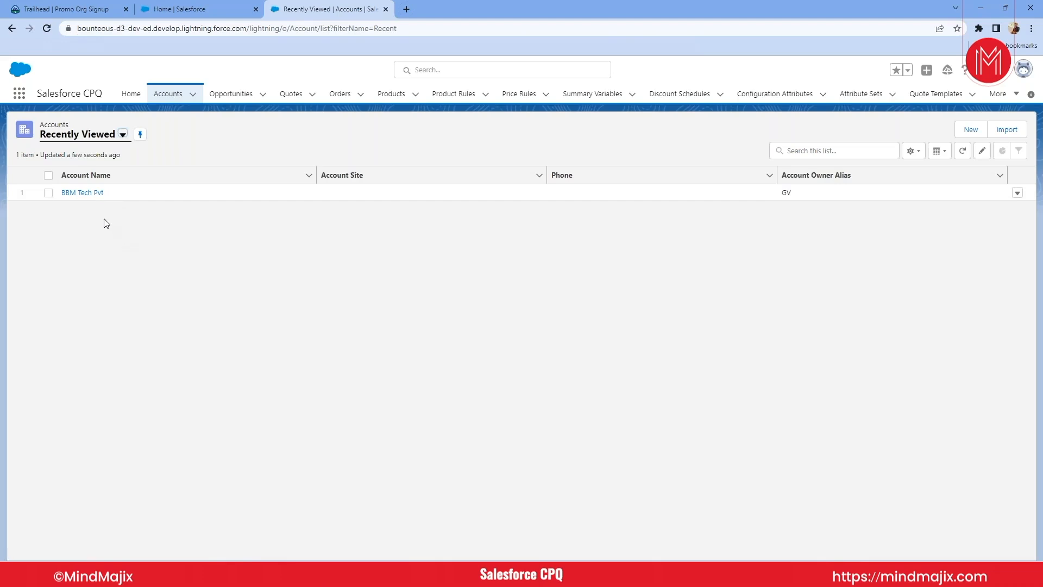
click(87, 194)
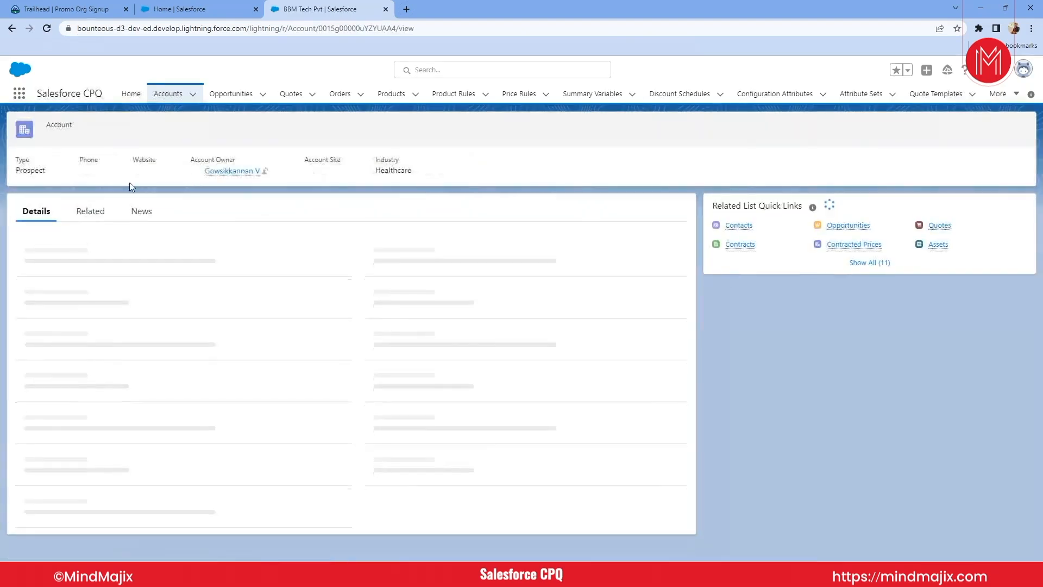
click(11, 27)
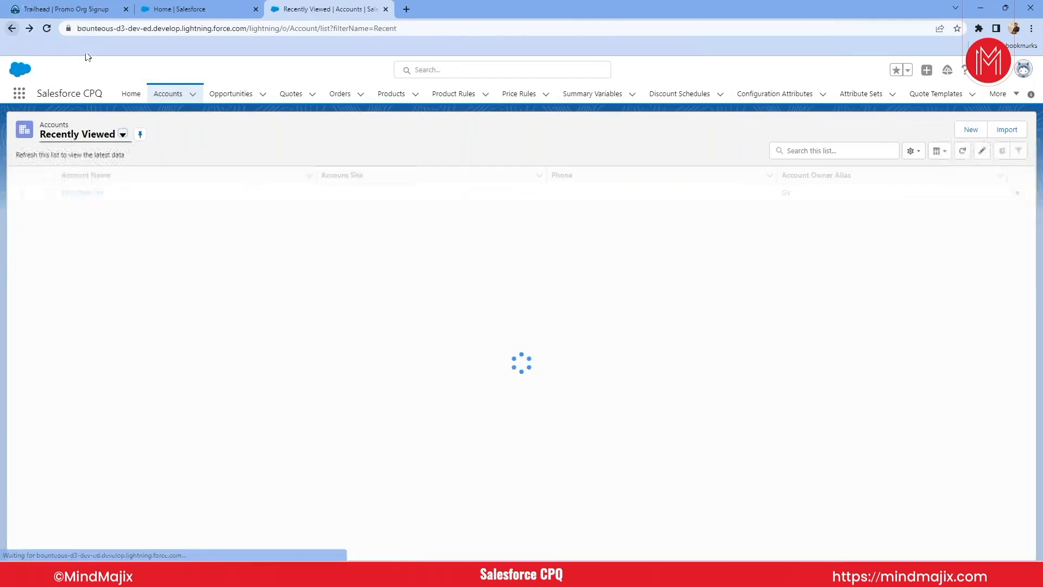
click(63, 139)
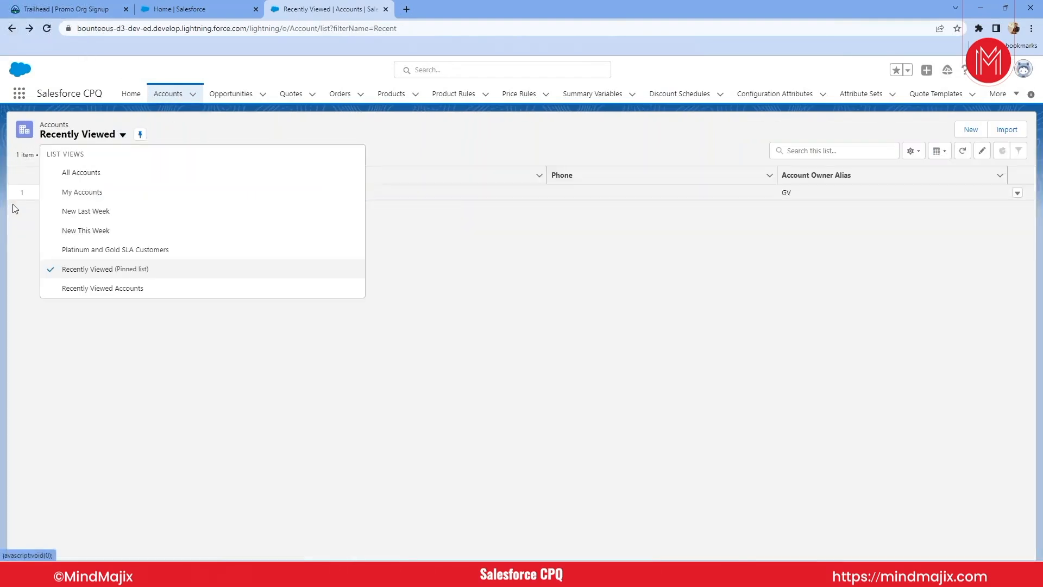
click(223, 373)
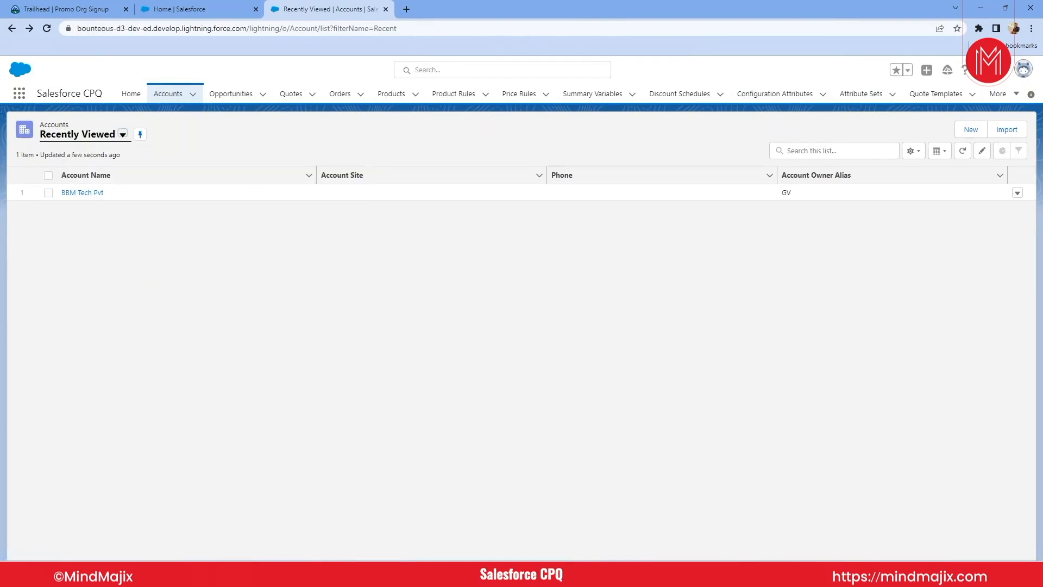
click(123, 134)
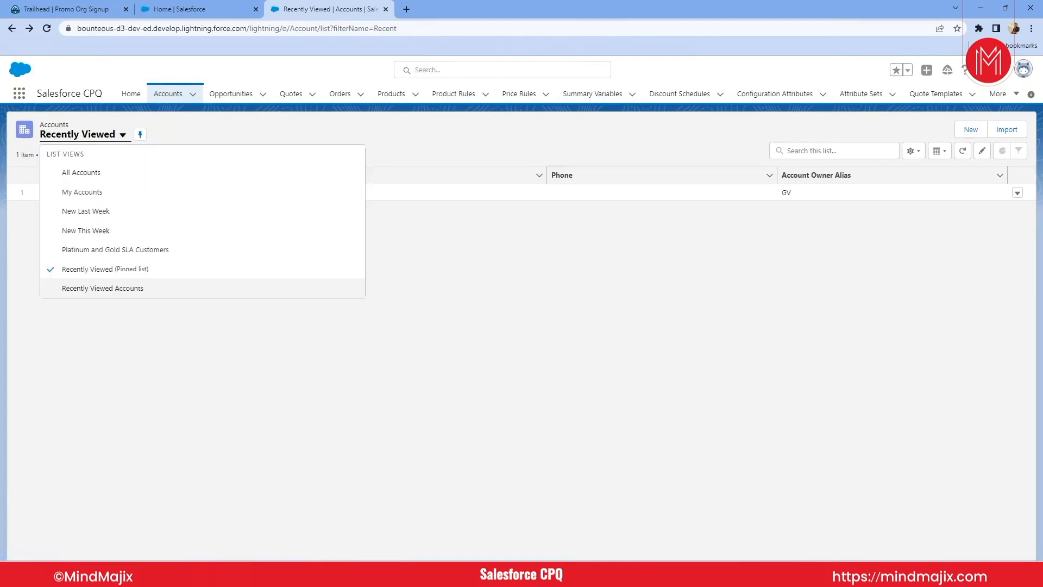
click(80, 173)
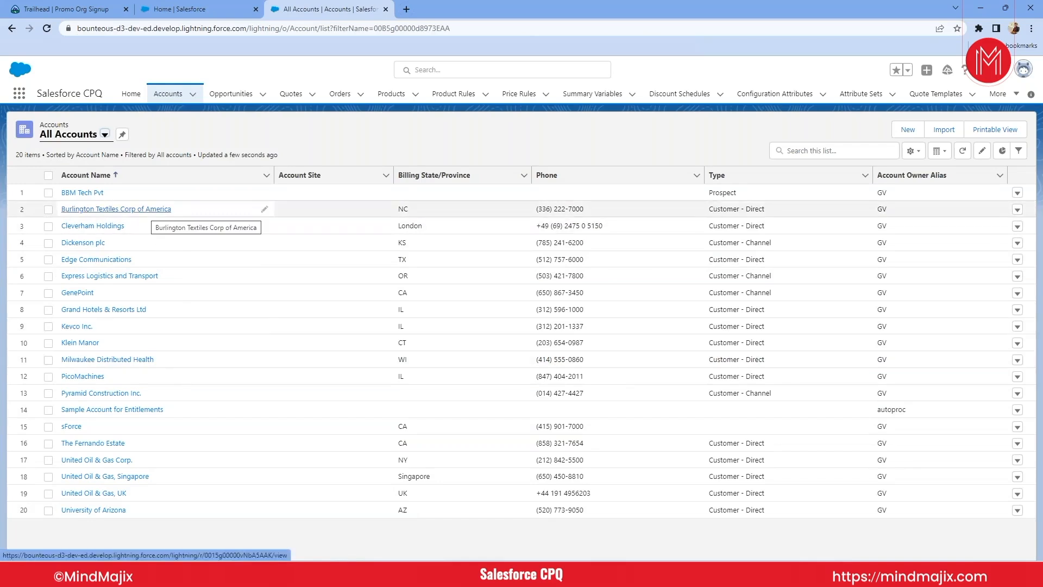
- Open the BBM Tech Pvt account and examine its related contacts, opportunities and quotes
click(82, 193)
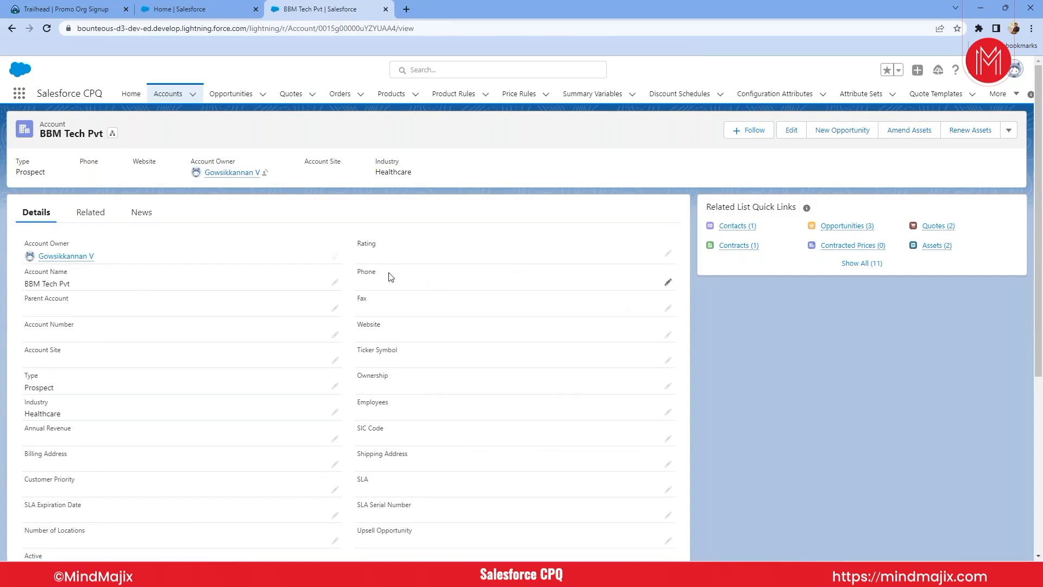
click(86, 216)
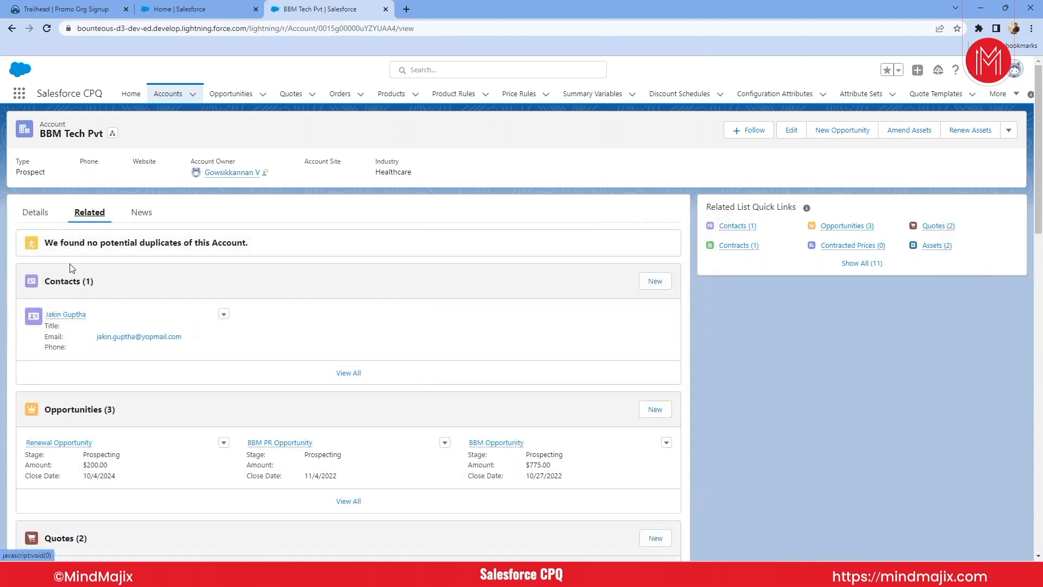
triple_click(85, 136)
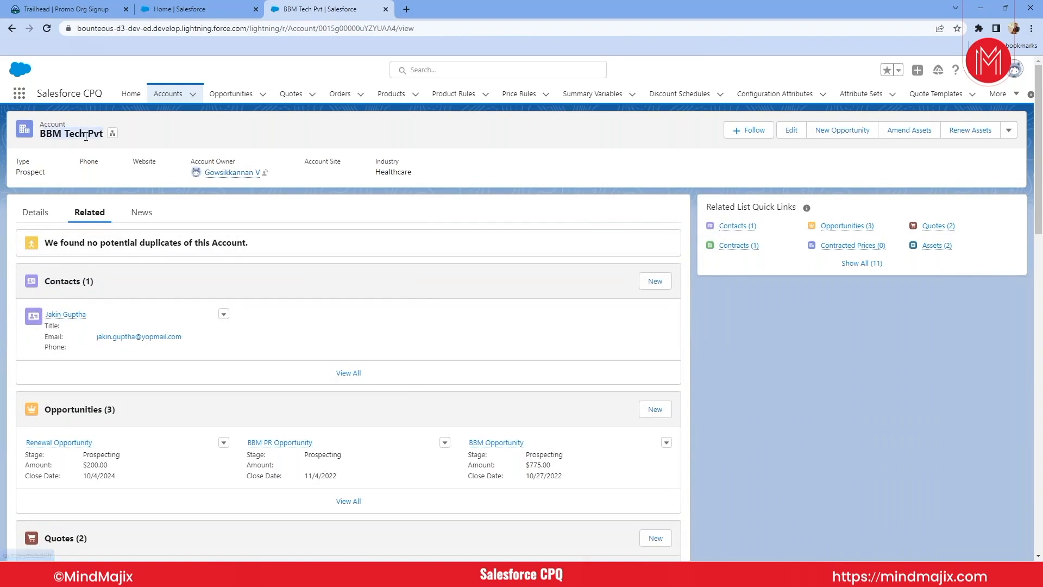
mouse_move(66, 321)
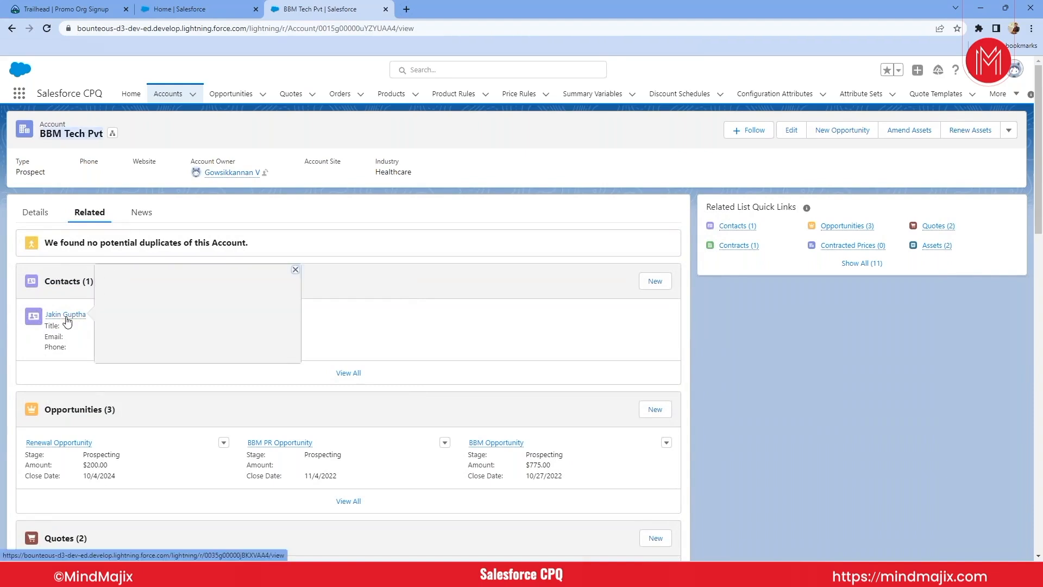
click(822, 349)
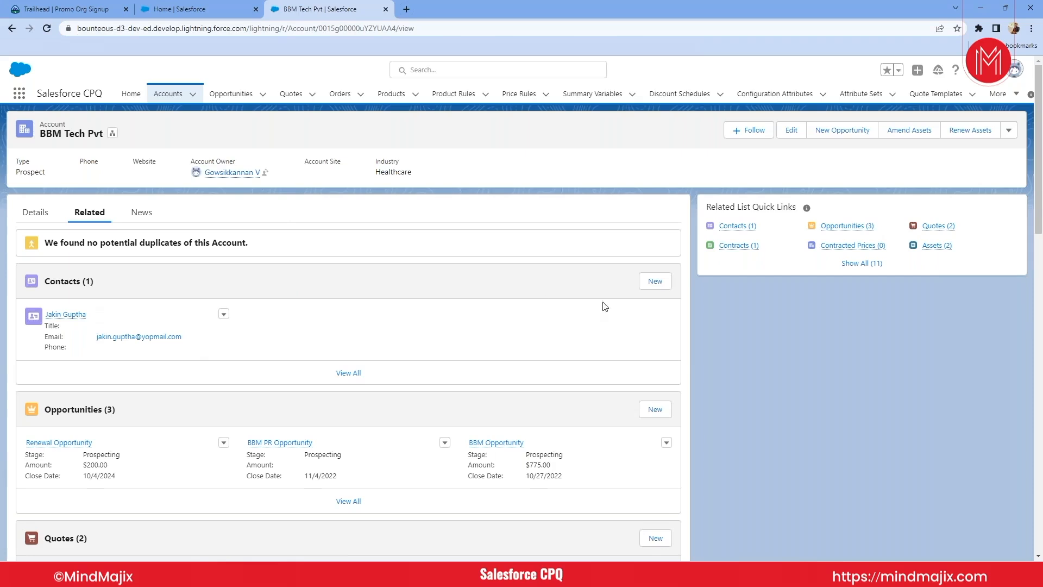
- Review the fields of a new contact form for the BBM Tech Pvt account, and cancel it without saving
click(655, 281)
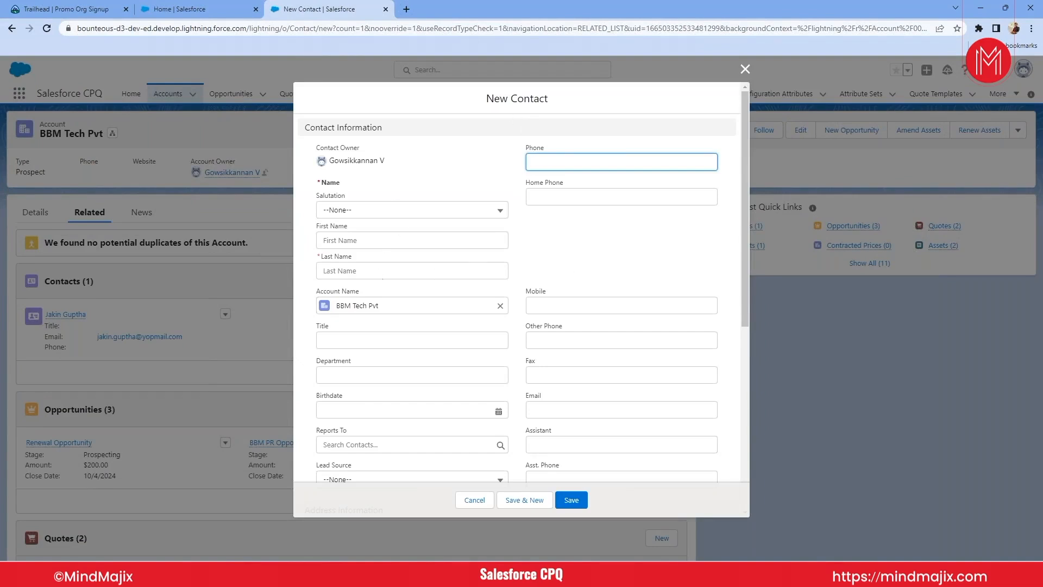
scroll(383, 277, down, 2)
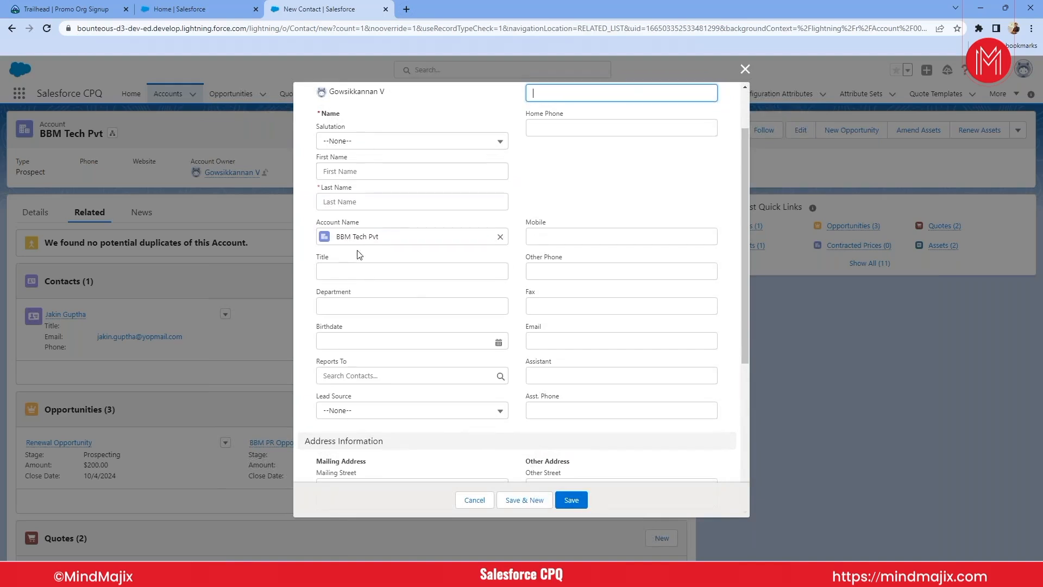
scroll(413, 293, down, 2)
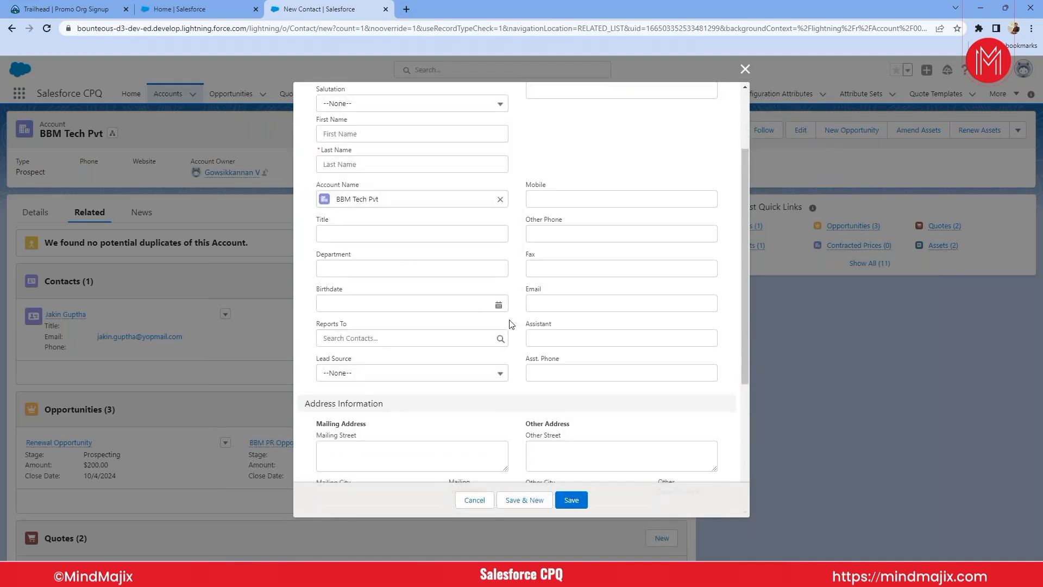
click(559, 275)
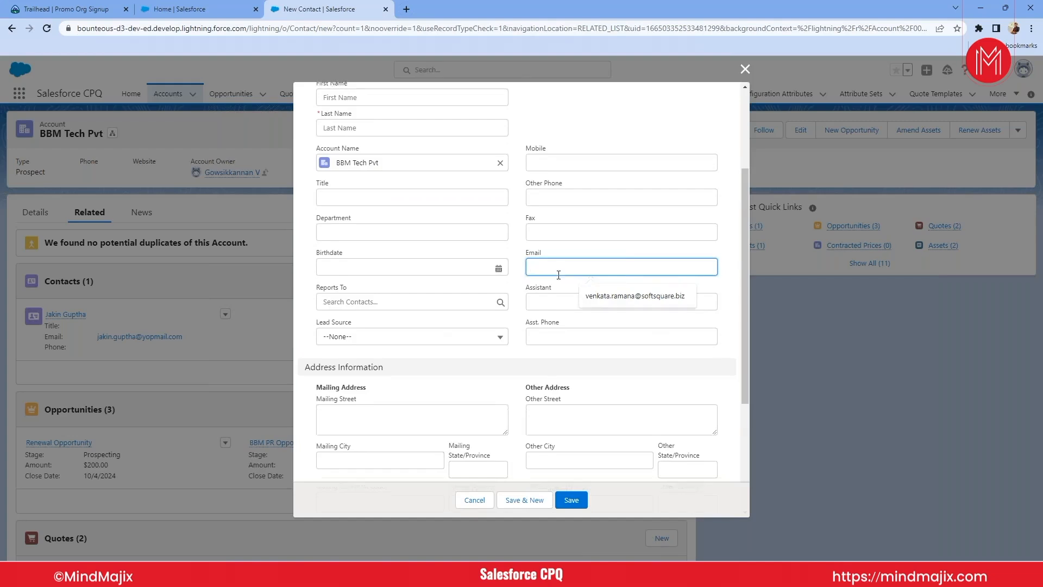
scroll(559, 274, down, 5)
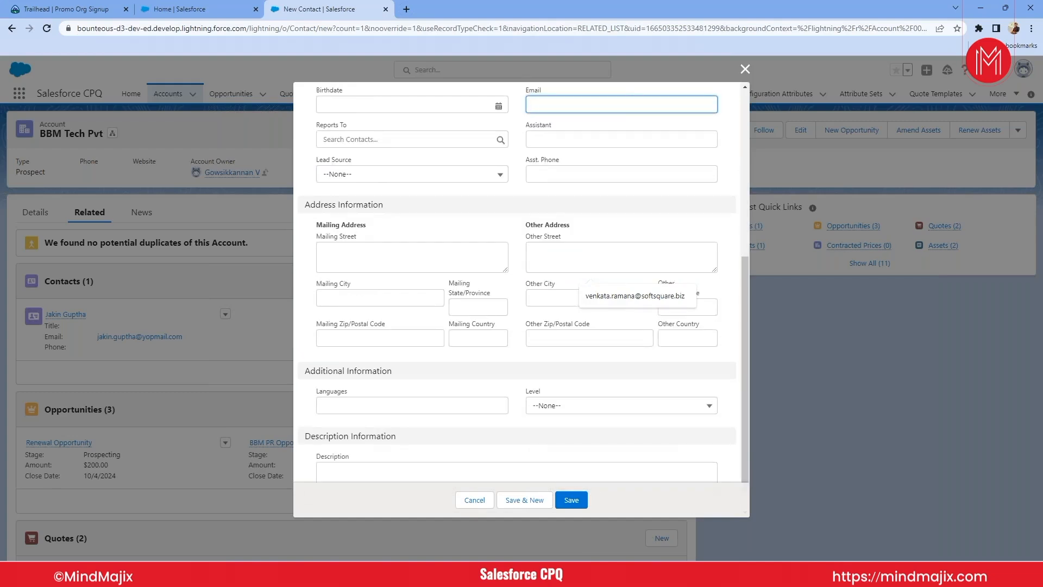
scroll(559, 274, up, 5)
scroll(559, 275, down, 3)
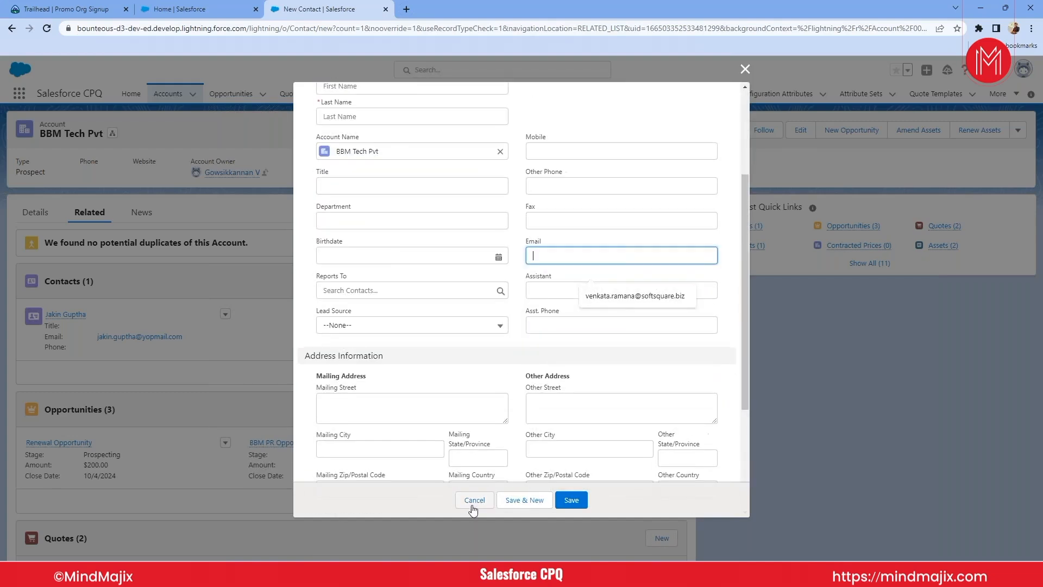
scroll(505, 356, up, 5)
scroll(522, 350, down, 9)
click(560, 335)
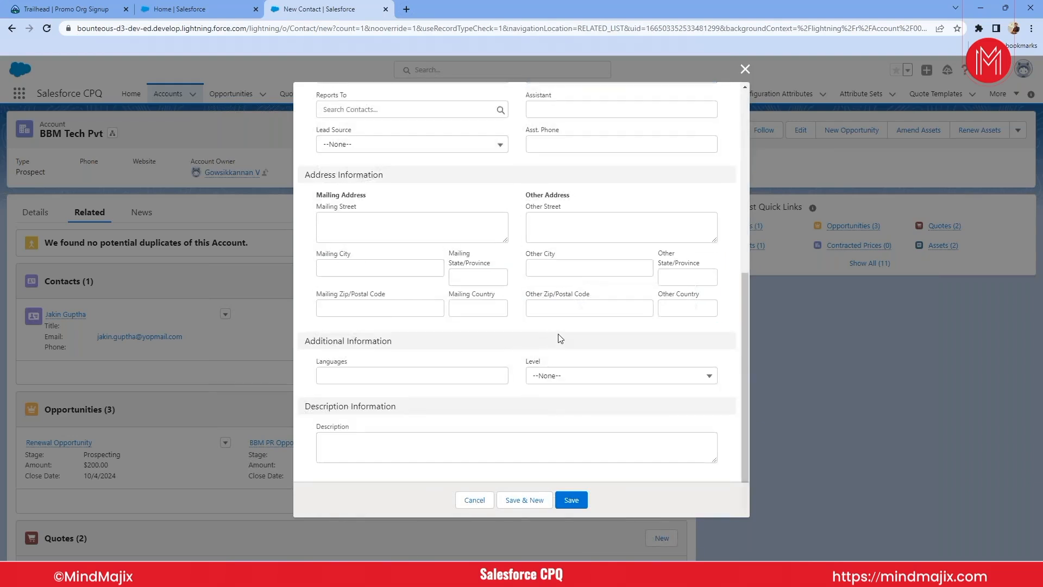
click(475, 500)
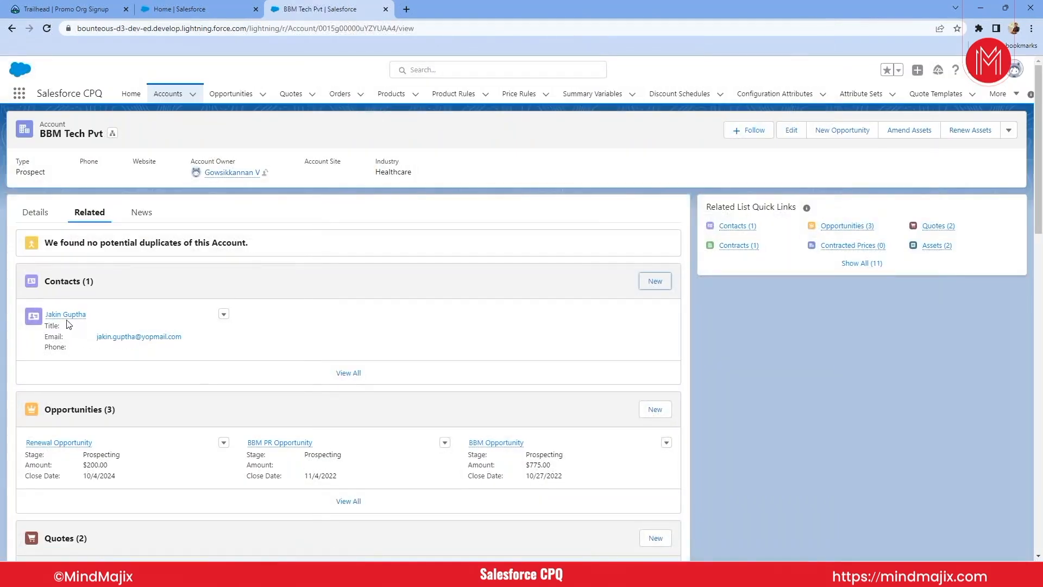
- Start a new opportunity for the BBM Tech Pvt account, name it "oppty sale 1", and try to save it
mouse_move(65, 315)
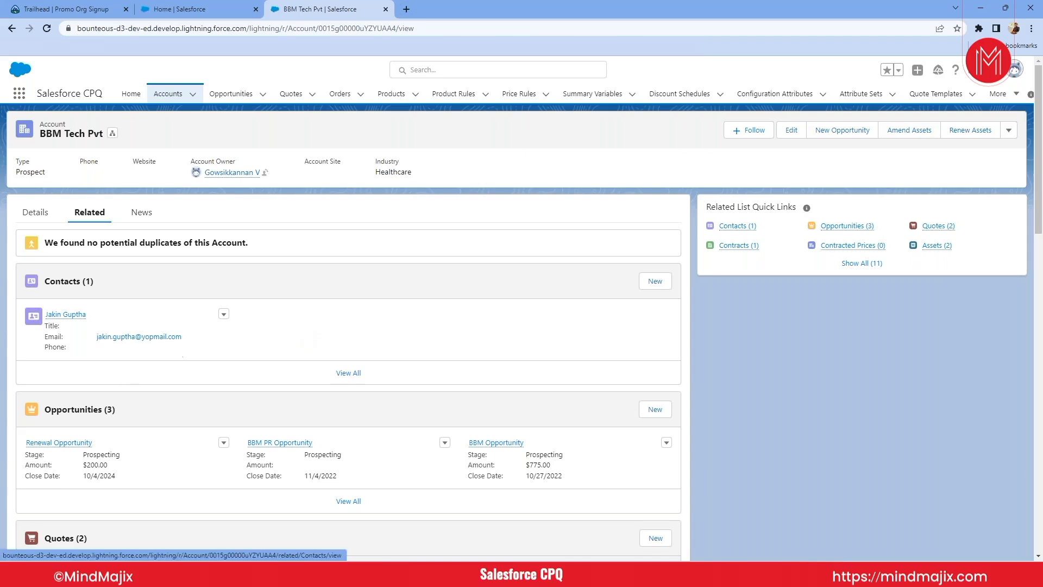
click(656, 409)
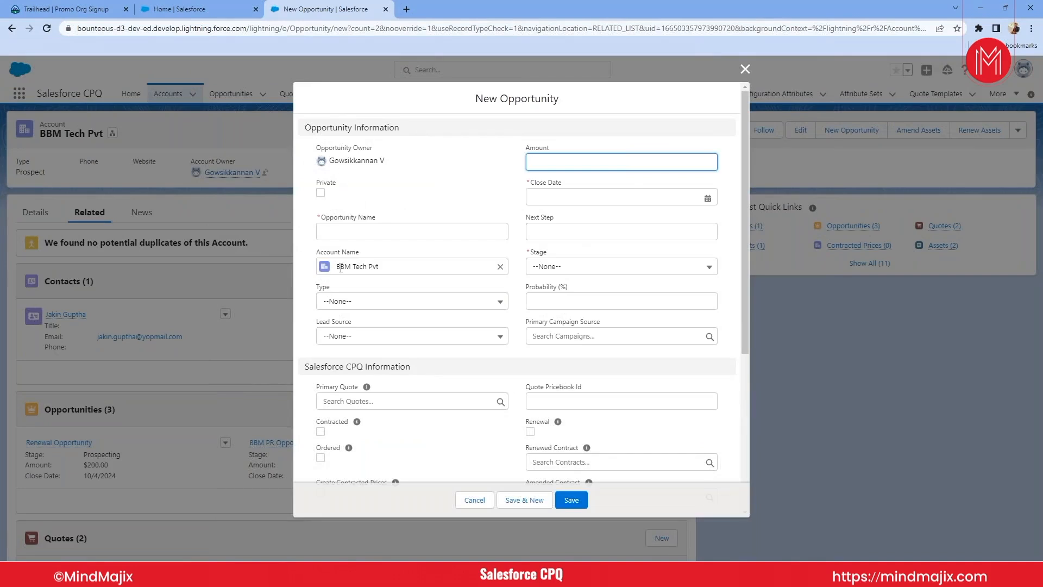
click(339, 228)
text(oppty )
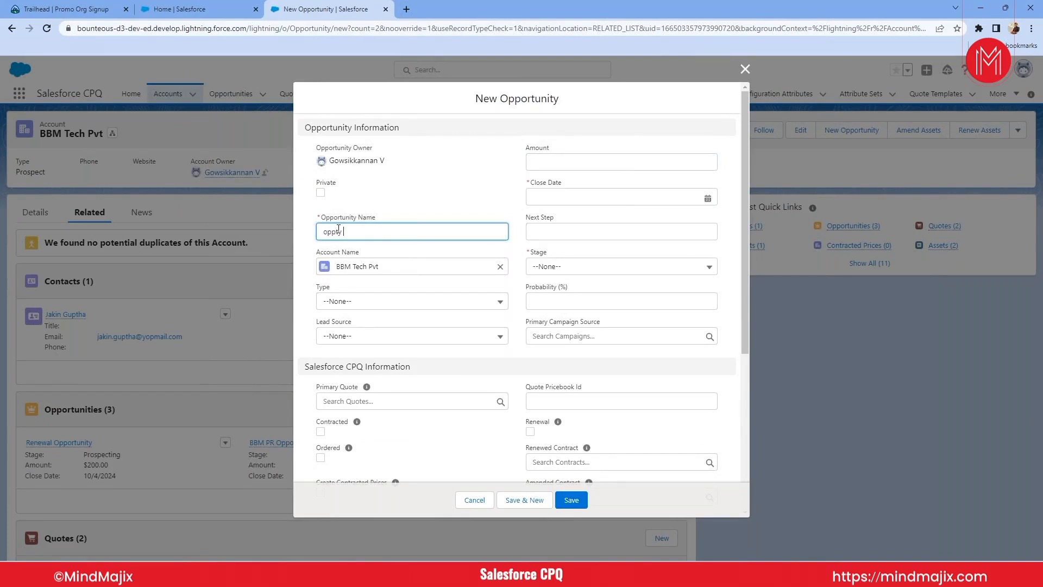
text(sale 1)
scroll(596, 473, down, 3)
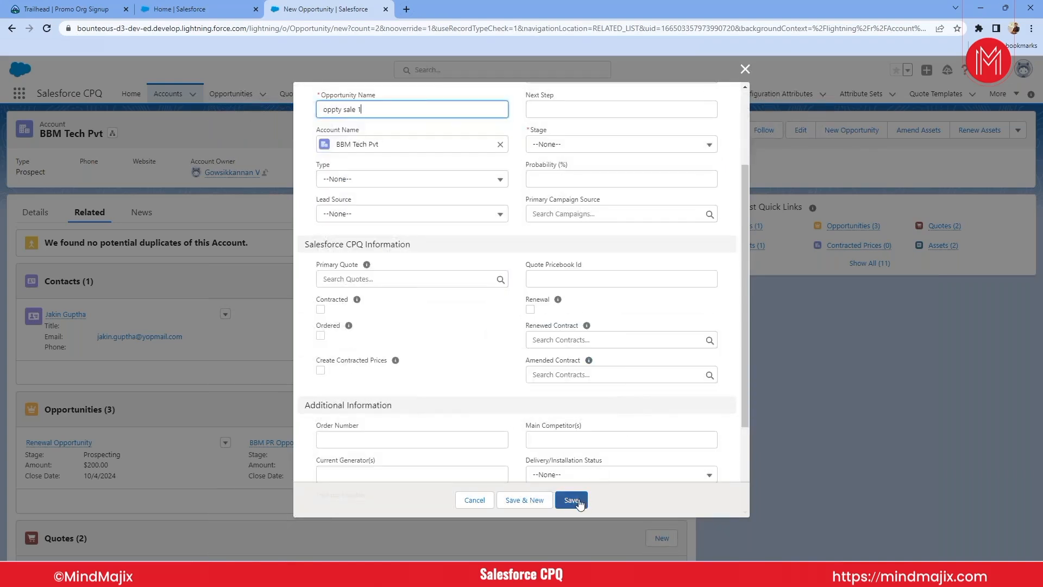
click(580, 501)
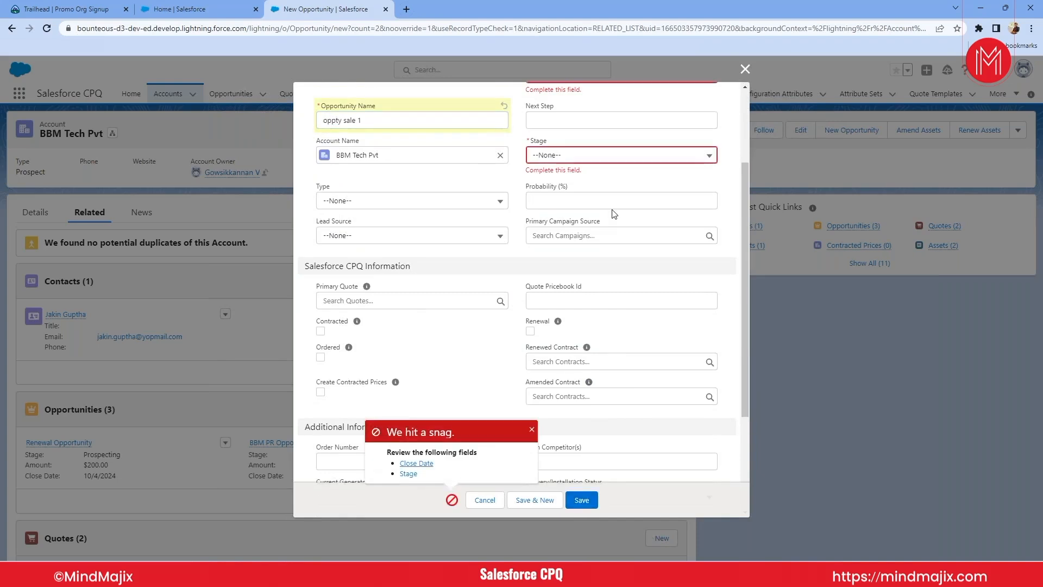
- Set the new opportunity's close date to 11/17/2022
scroll(492, 259, up, 2)
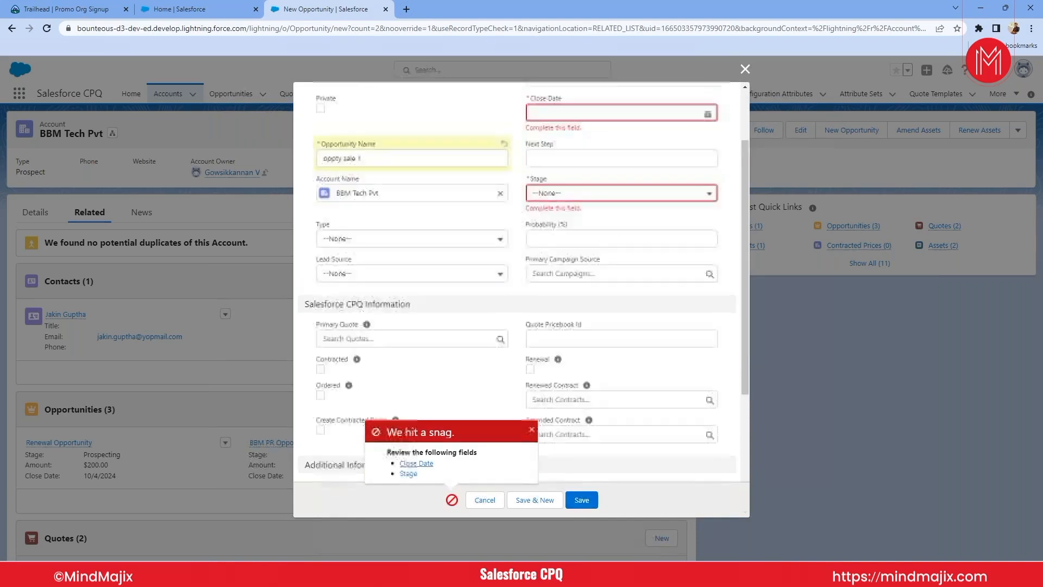
click(579, 169)
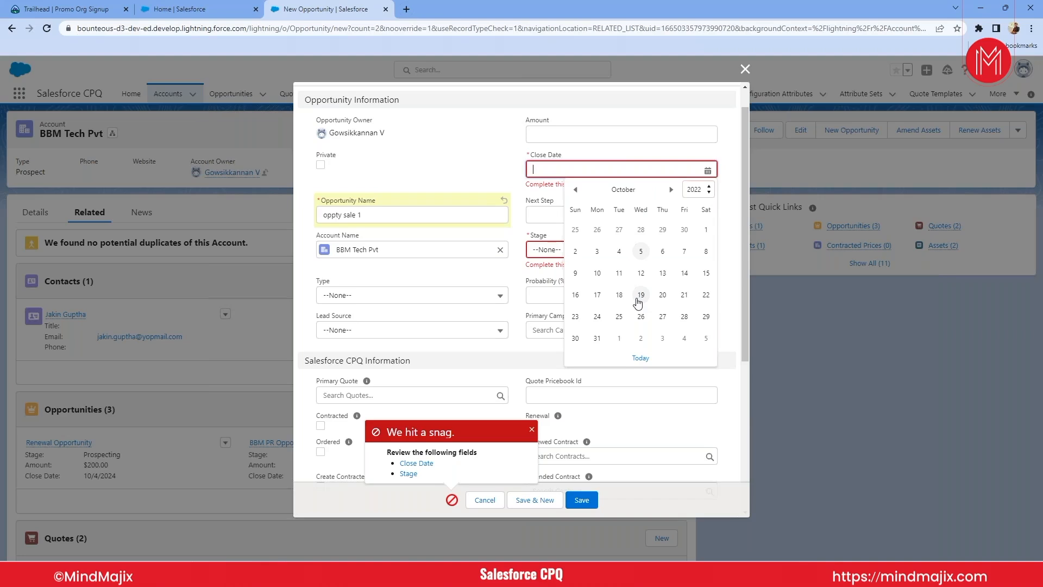
click(705, 193)
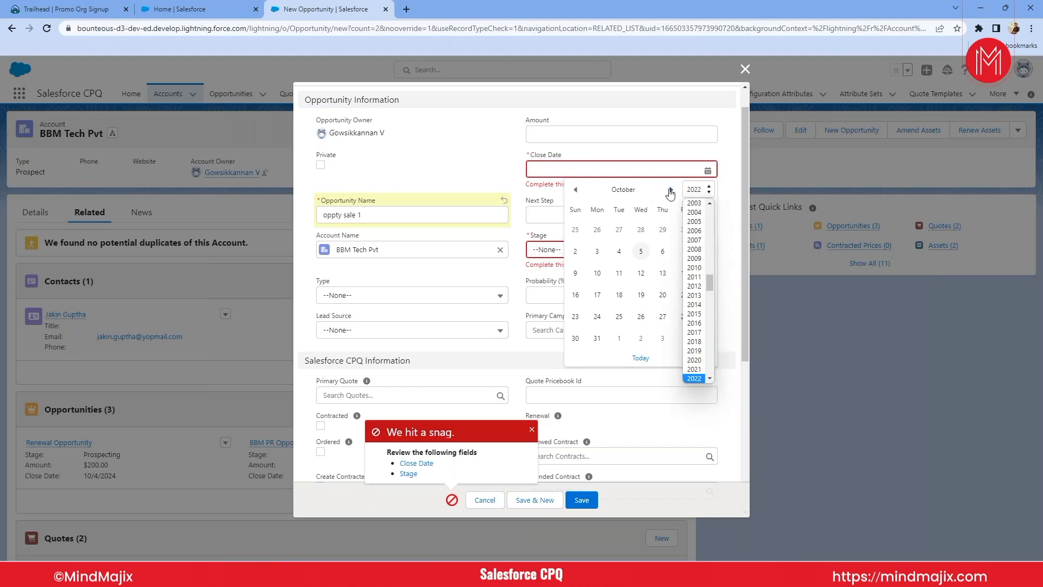
click(672, 190)
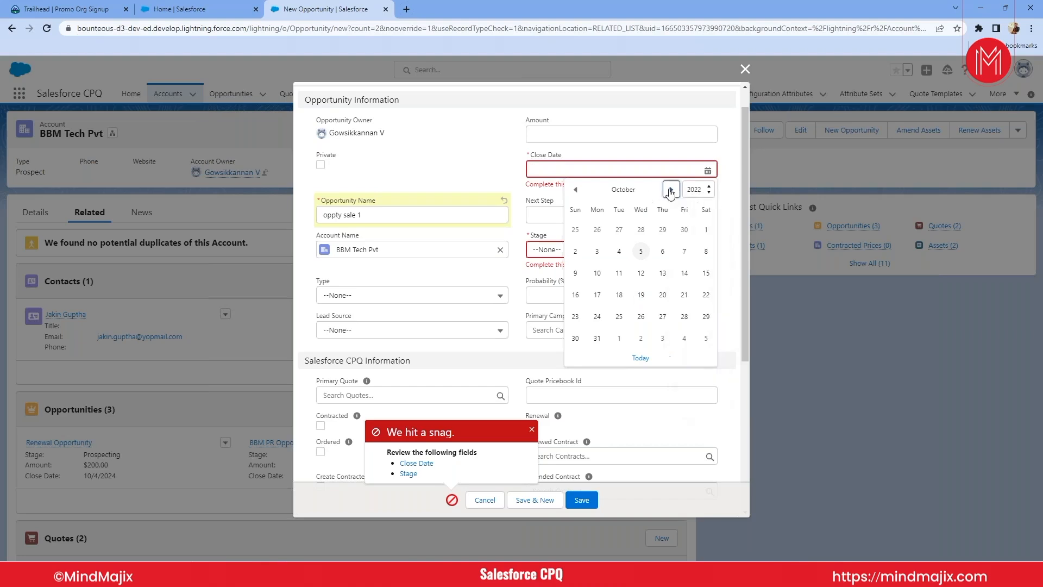
click(880, 17)
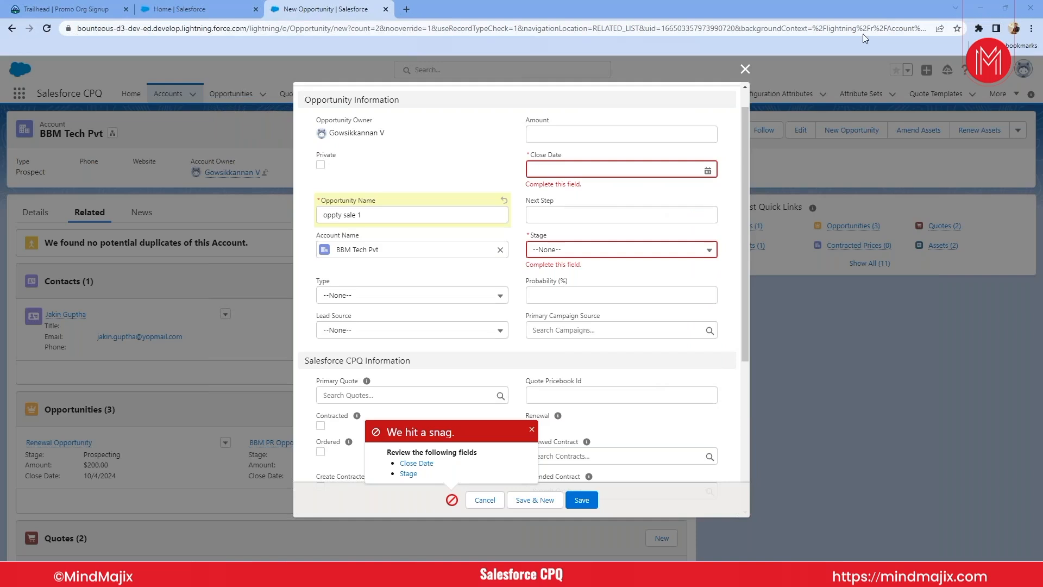
click(655, 168)
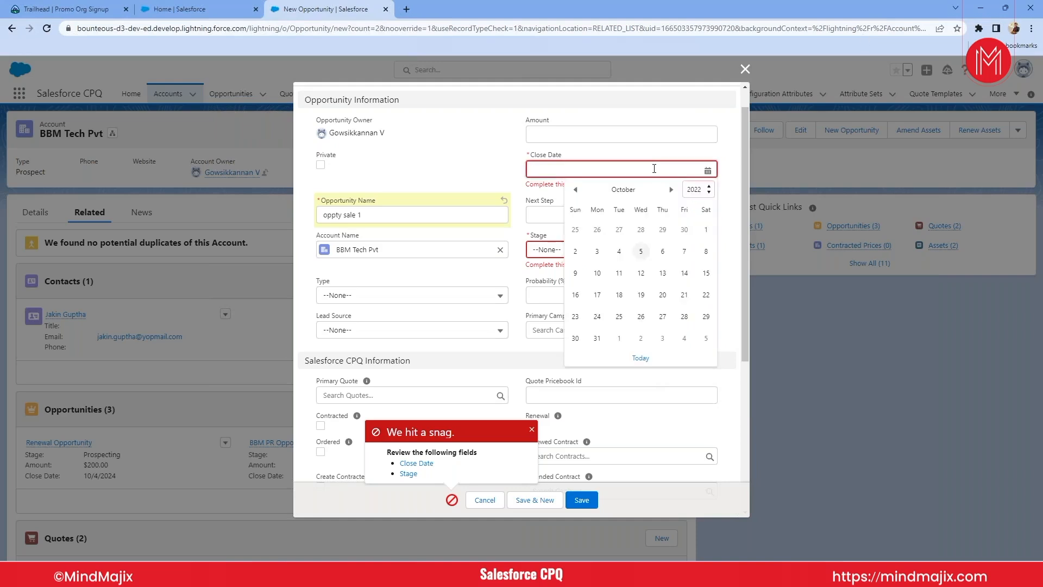
click(672, 189)
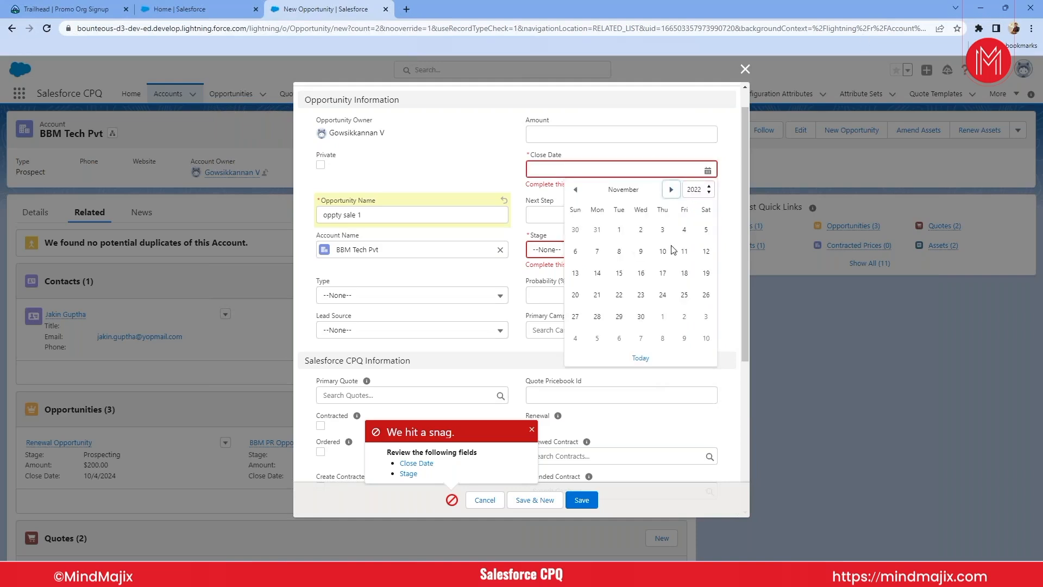
click(662, 274)
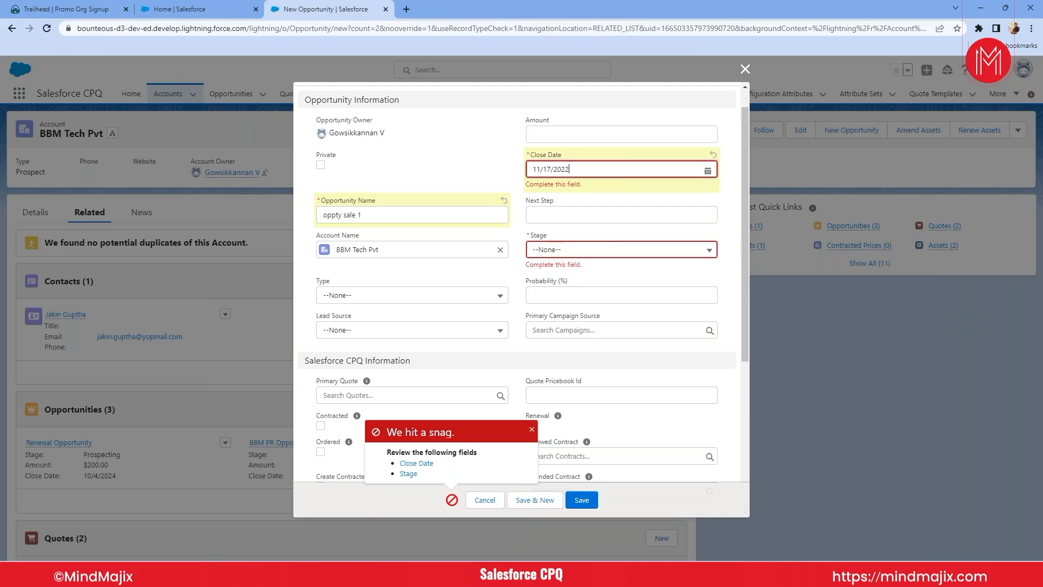
- Set the opportunity's stage to Prospecting and review the other available stages
click(574, 260)
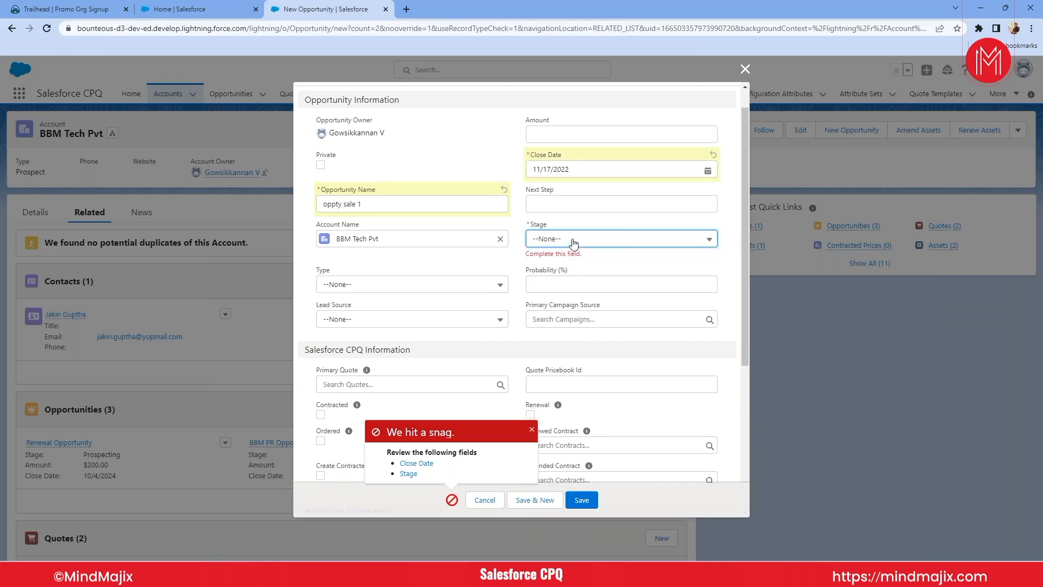
click(564, 239)
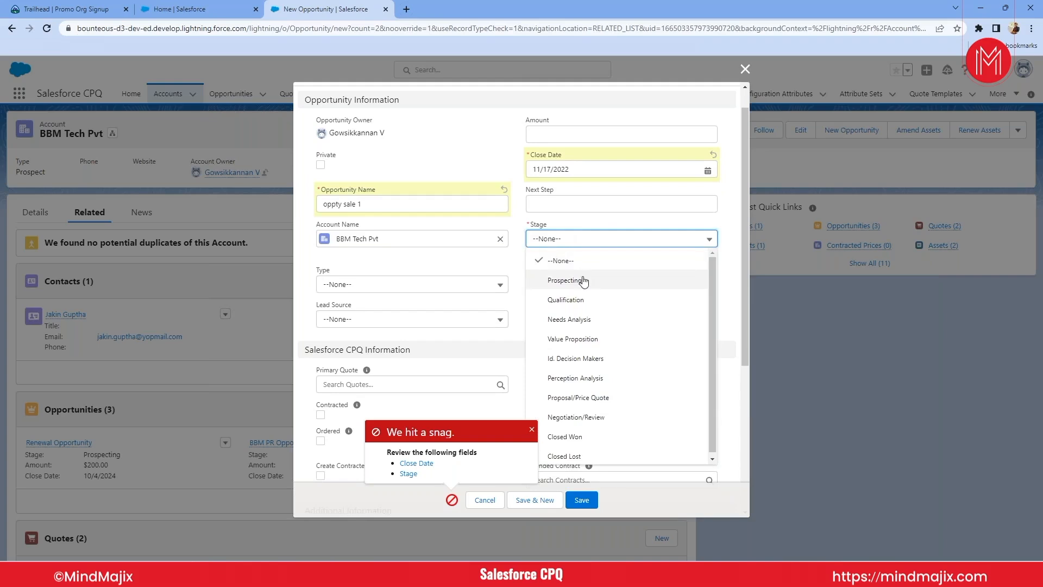
click(565, 280)
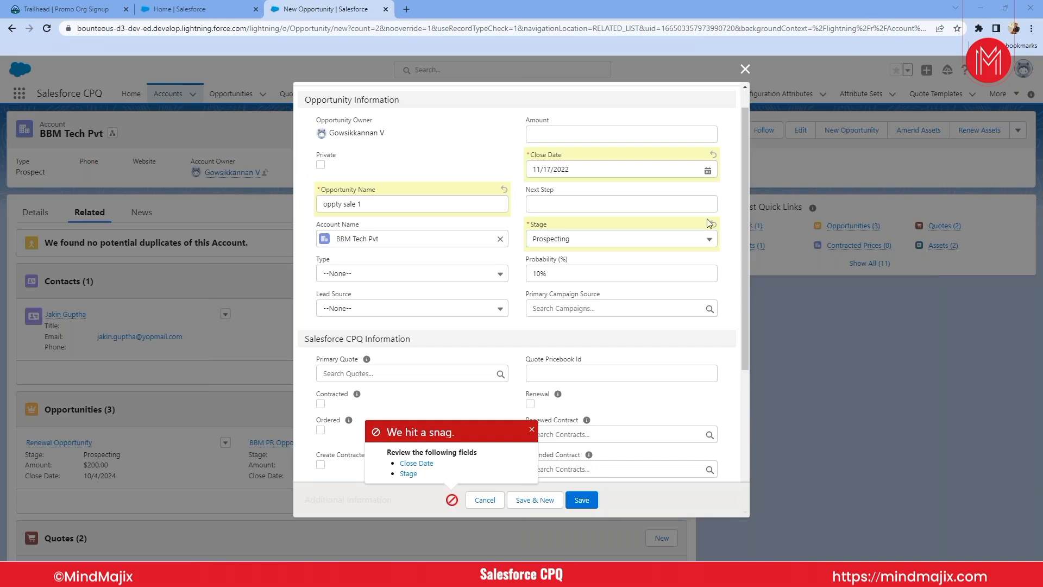
click(601, 248)
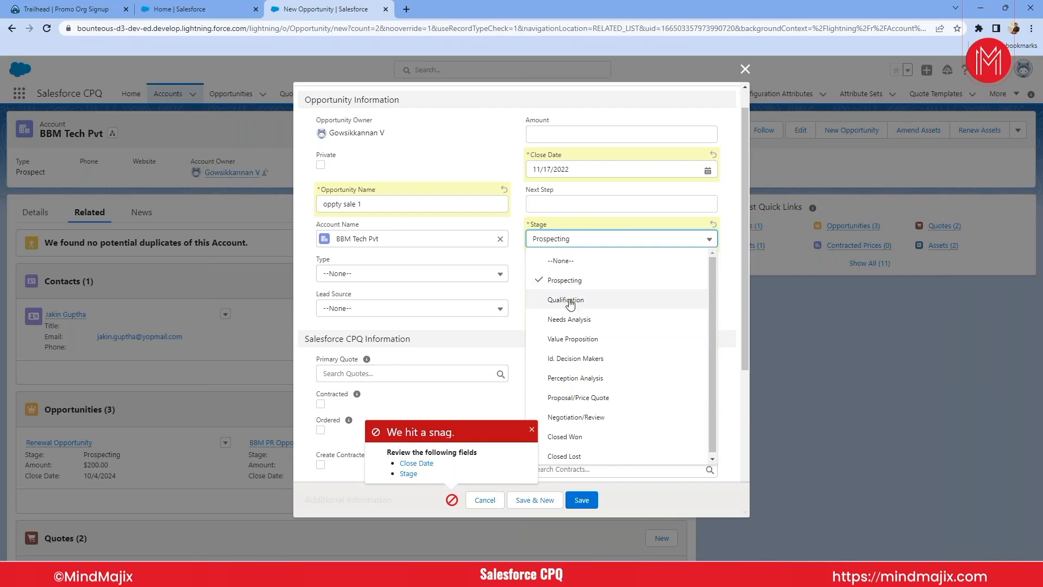
scroll(569, 321, down, 1)
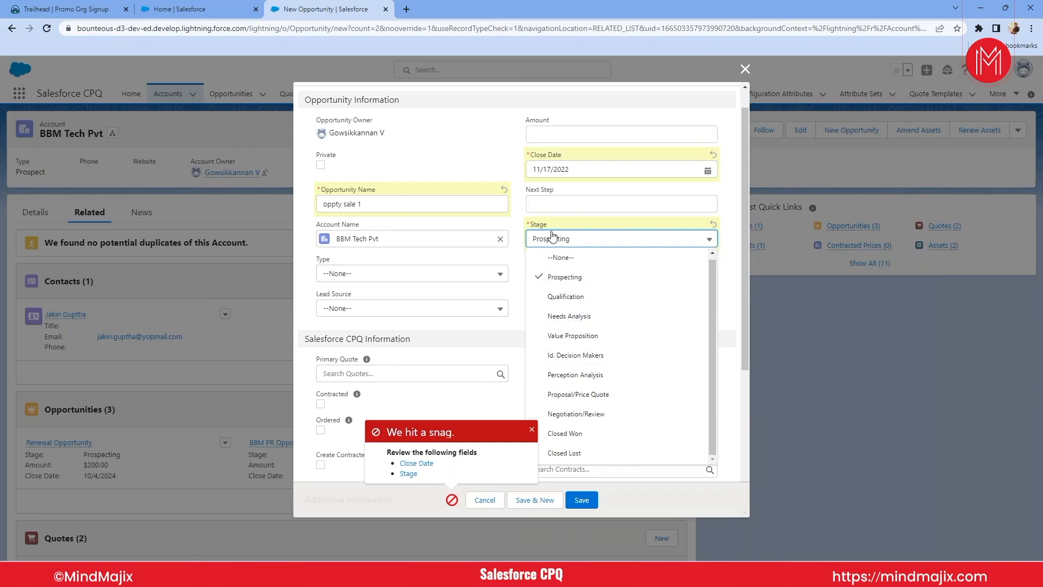
click(582, 208)
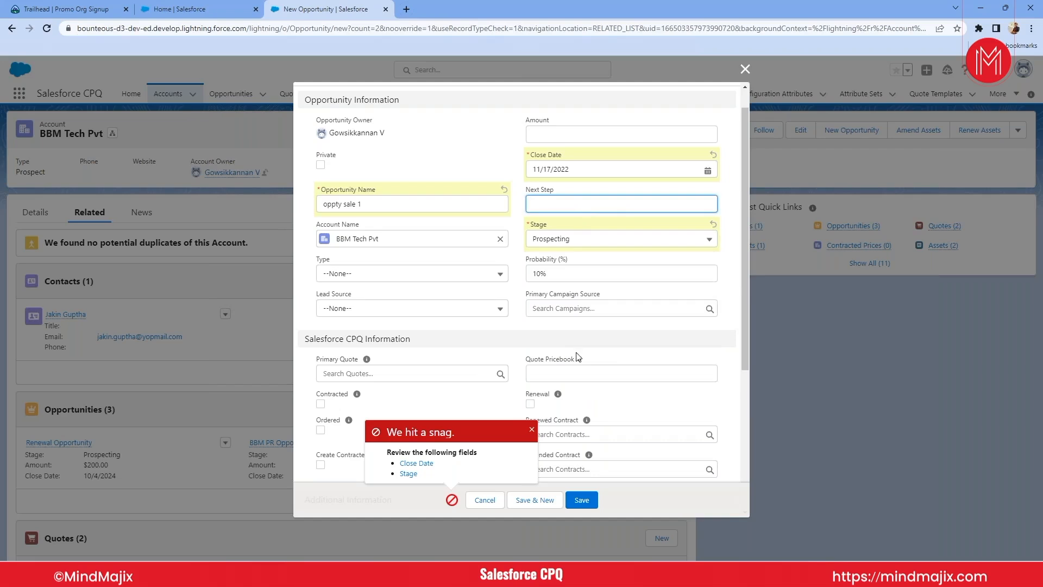
- Set the opportunity's type to New Customer and save the opportunity
scroll(546, 352, down, 1)
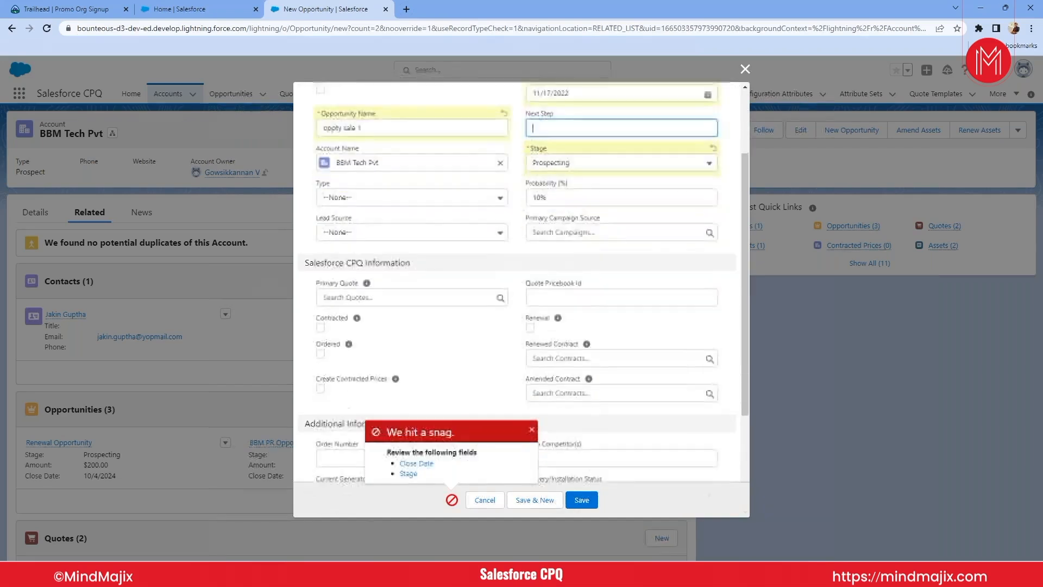
click(379, 197)
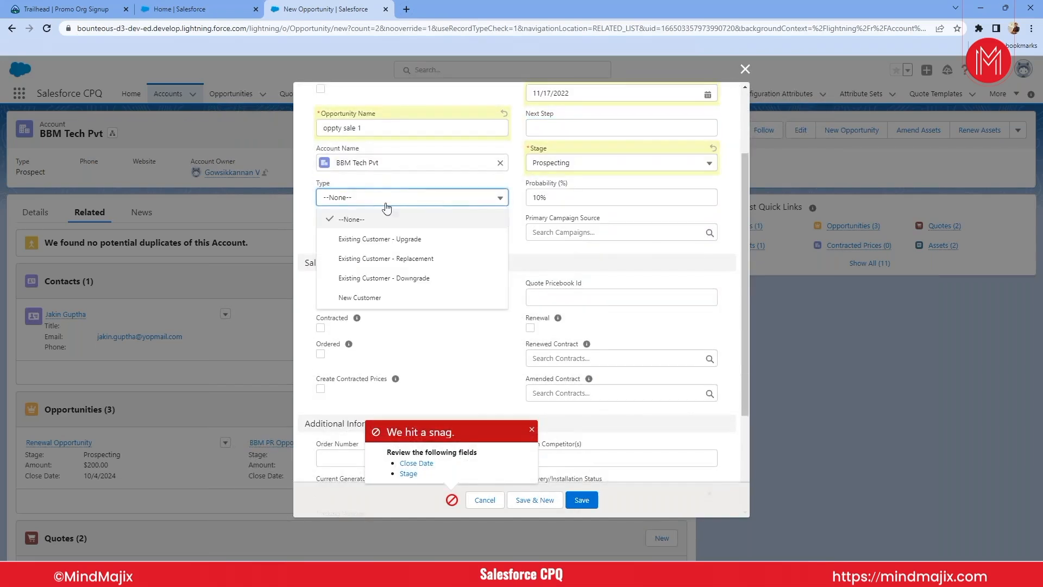
click(368, 300)
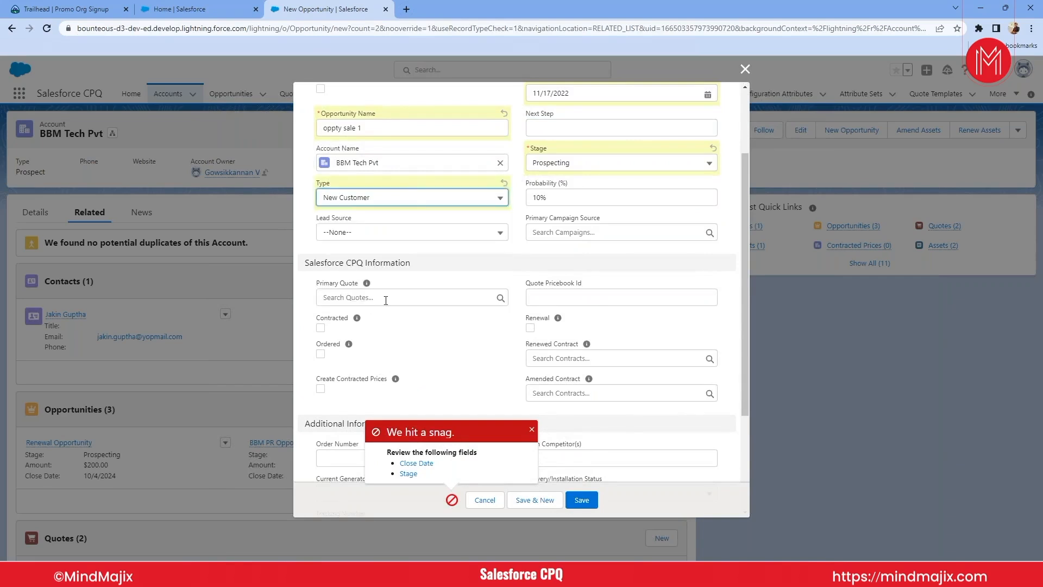
click(580, 500)
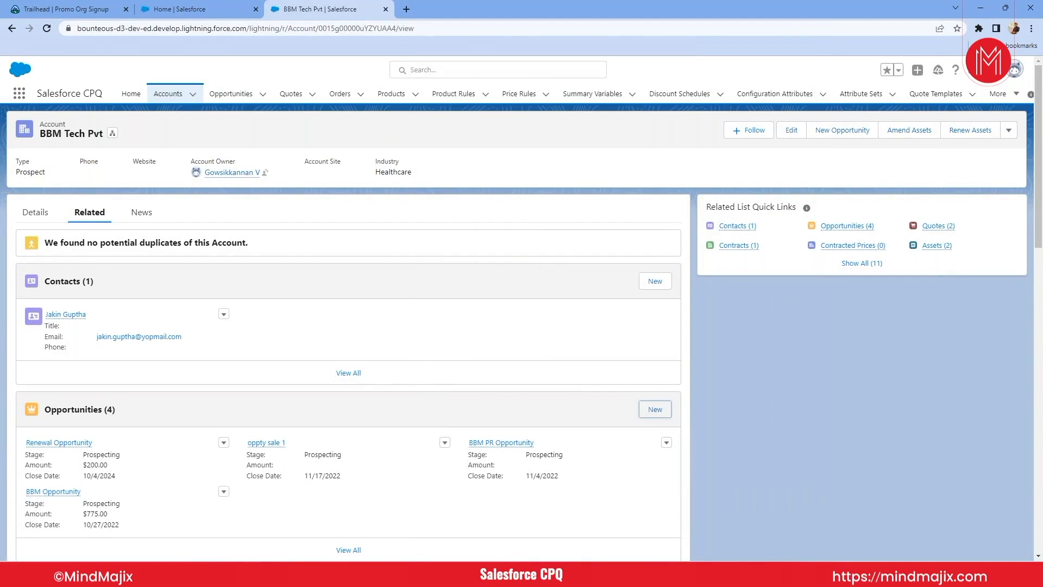
- Open the oppty sale 1 opportunity and bring up its new quote form
click(282, 444)
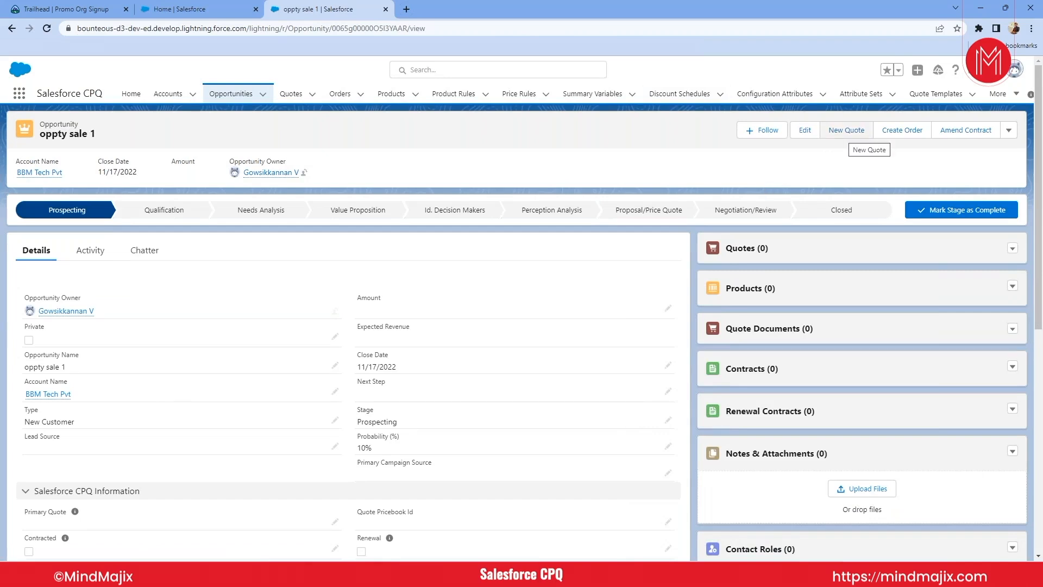
click(847, 130)
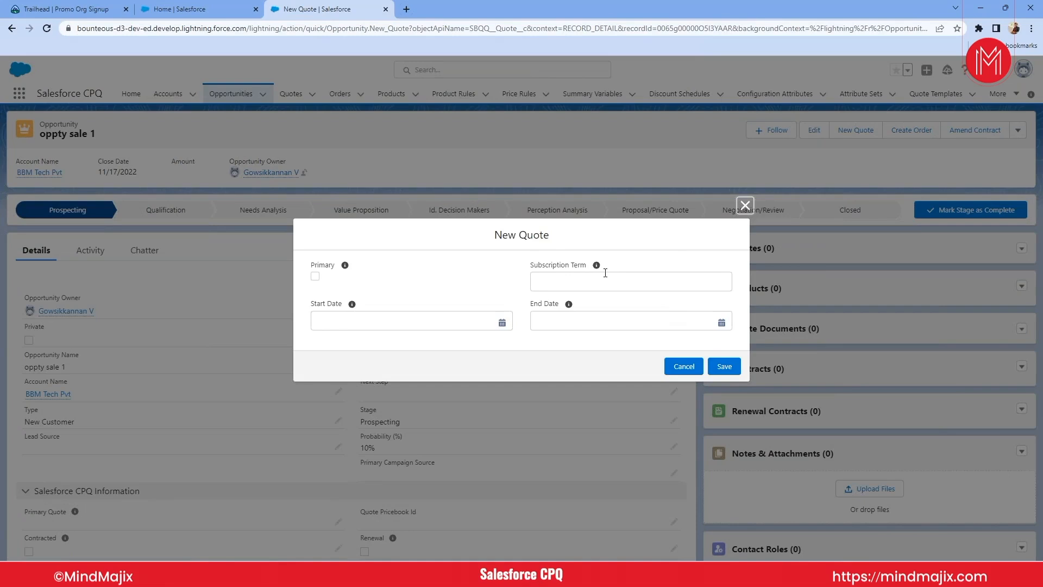
mouse_move(598, 267)
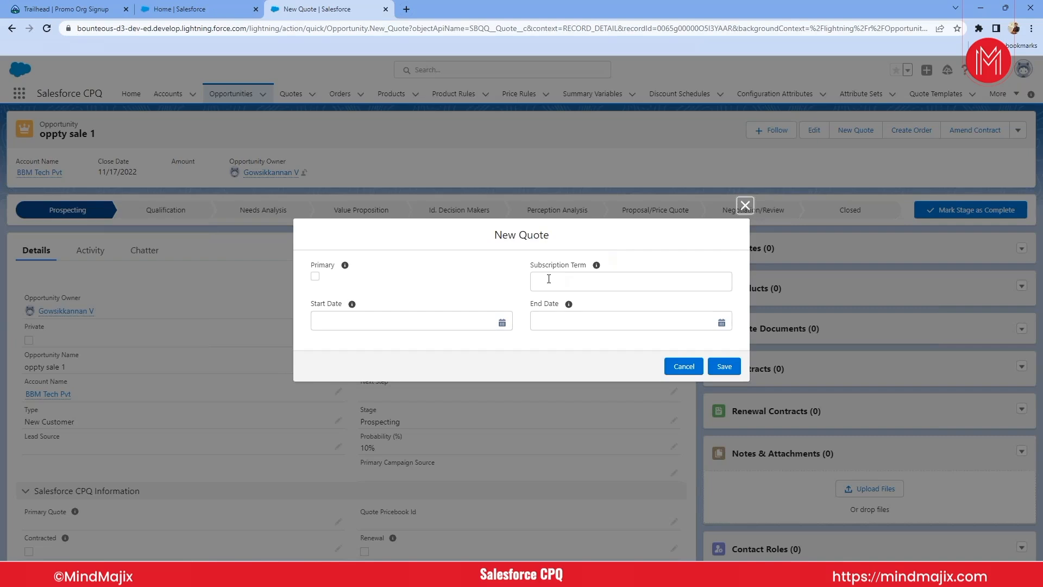
- Try subscription terms of 12 and 24 in the new quote form, clear the value, and close the form without saving
click(549, 279)
text(12)
key(BackSpace)
key(BackSpace)
text(24)
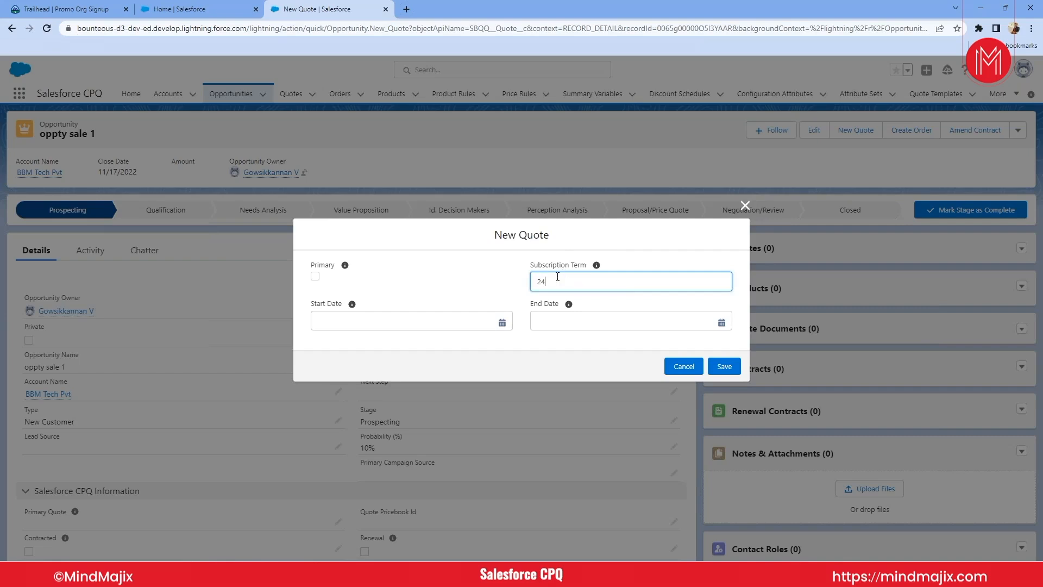
key(BackSpace)
key(BackSpace)
click(746, 211)
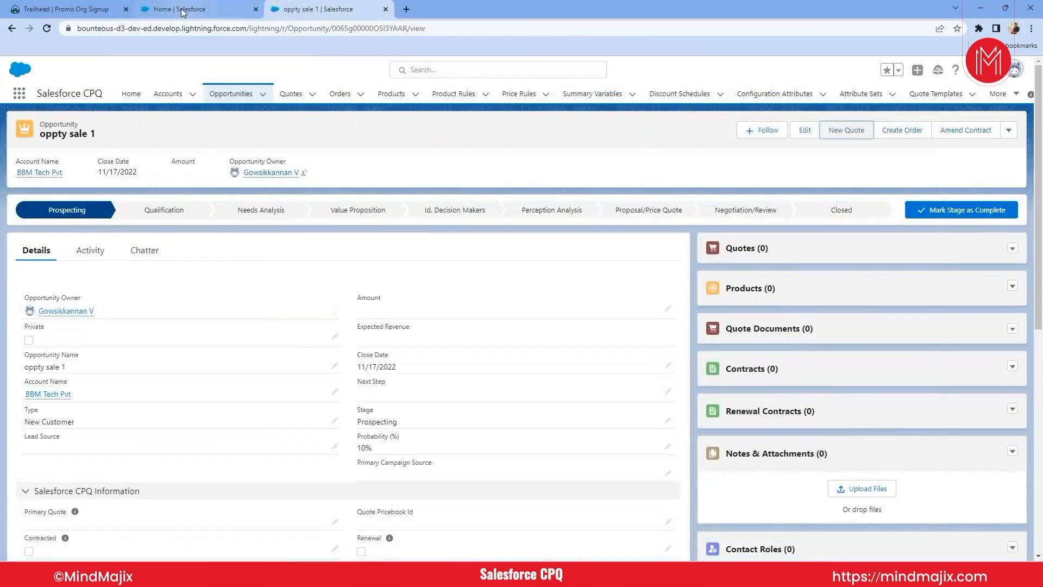
- From the org's home page, go to Installed Packages in Setup and open the Salesforce CPQ package's configuration settings
click(182, 11)
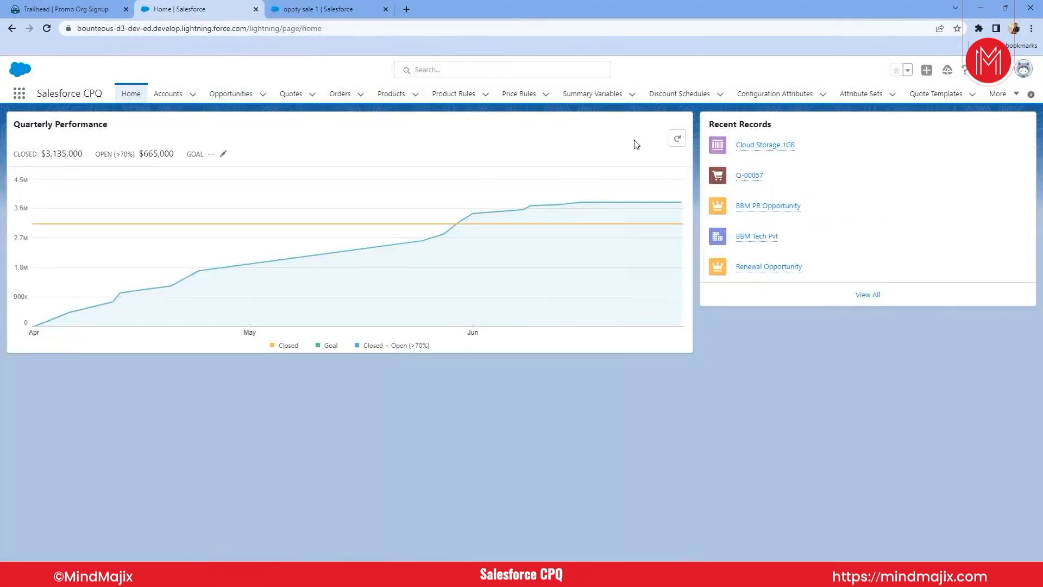
click(965, 70)
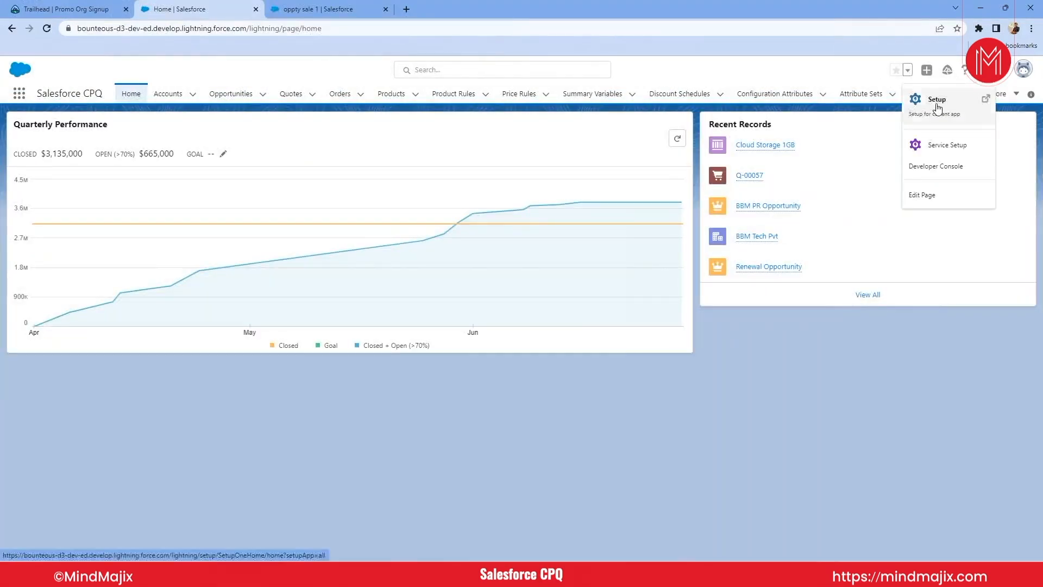
click(935, 98)
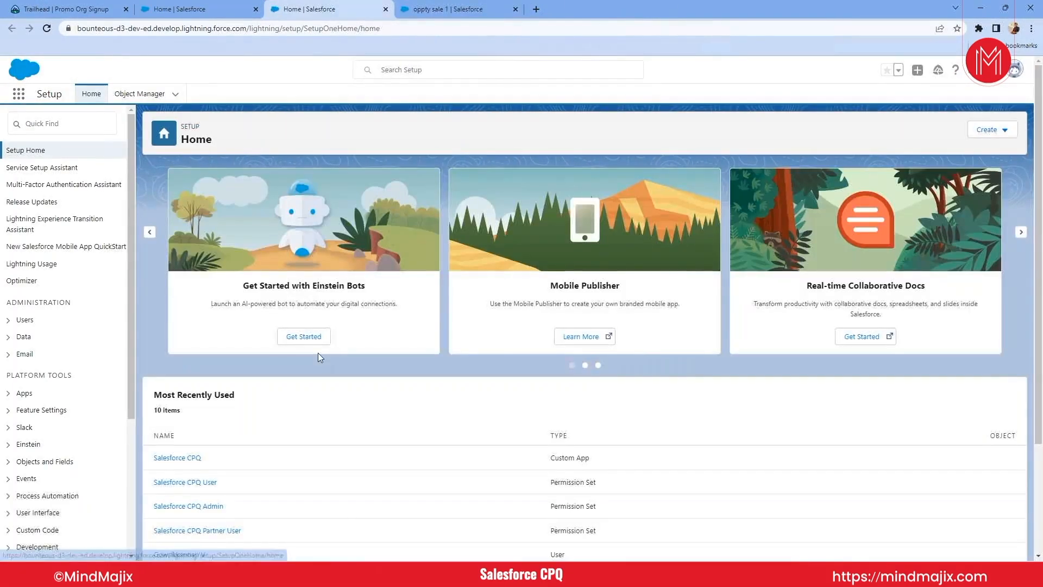
click(37, 124)
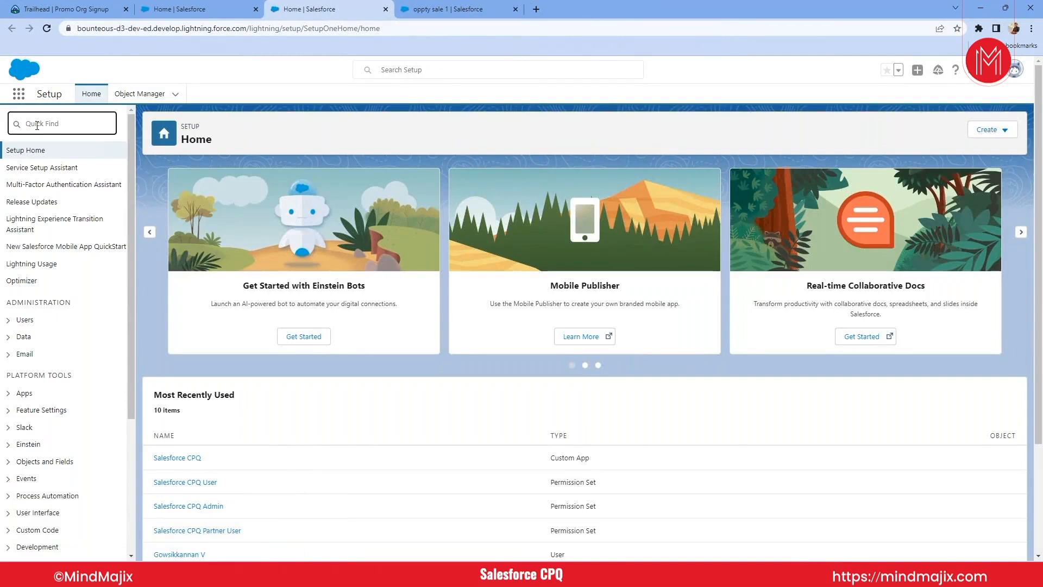
text(insta)
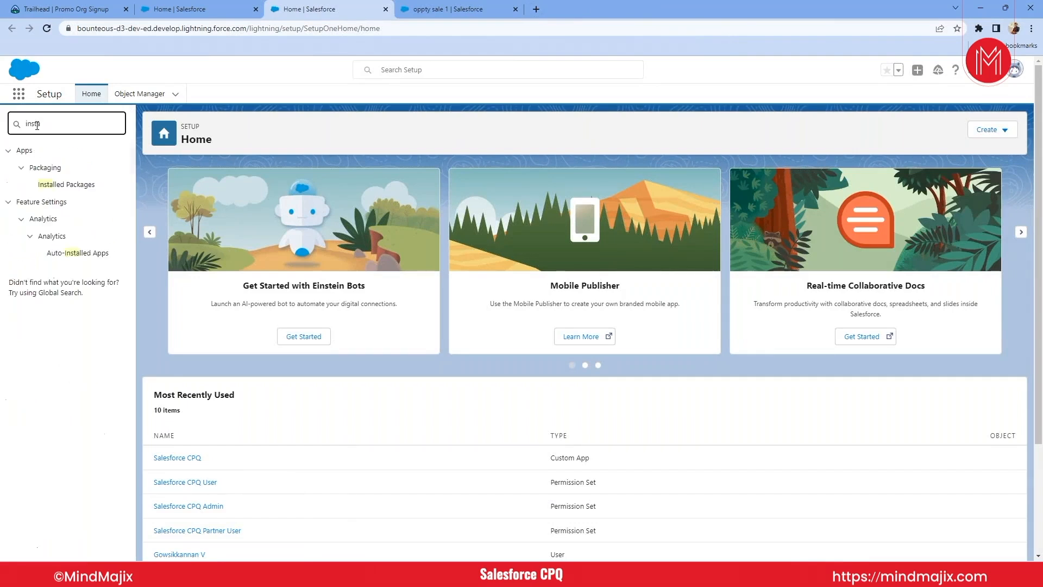
click(52, 185)
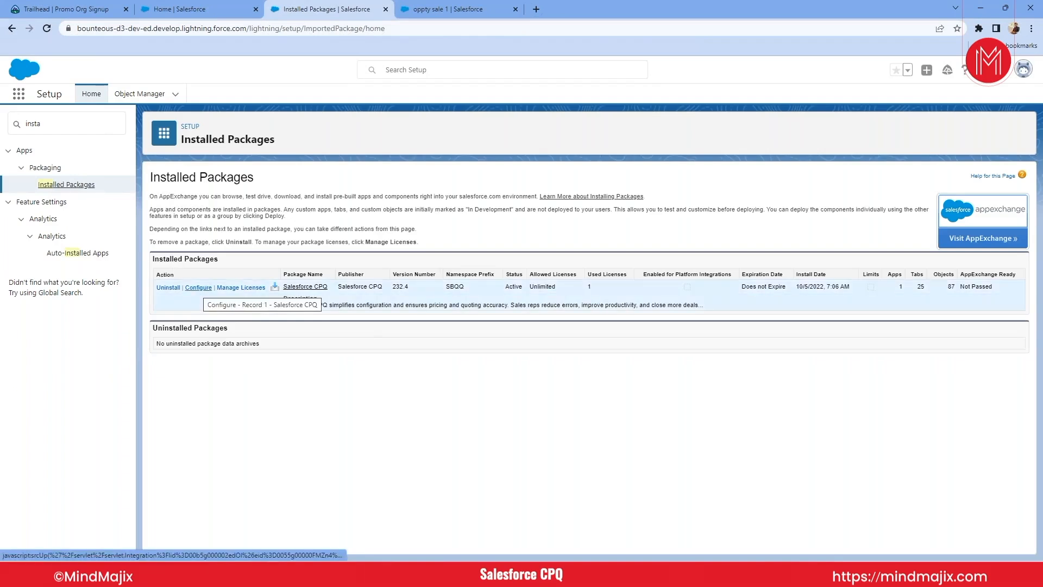
click(198, 288)
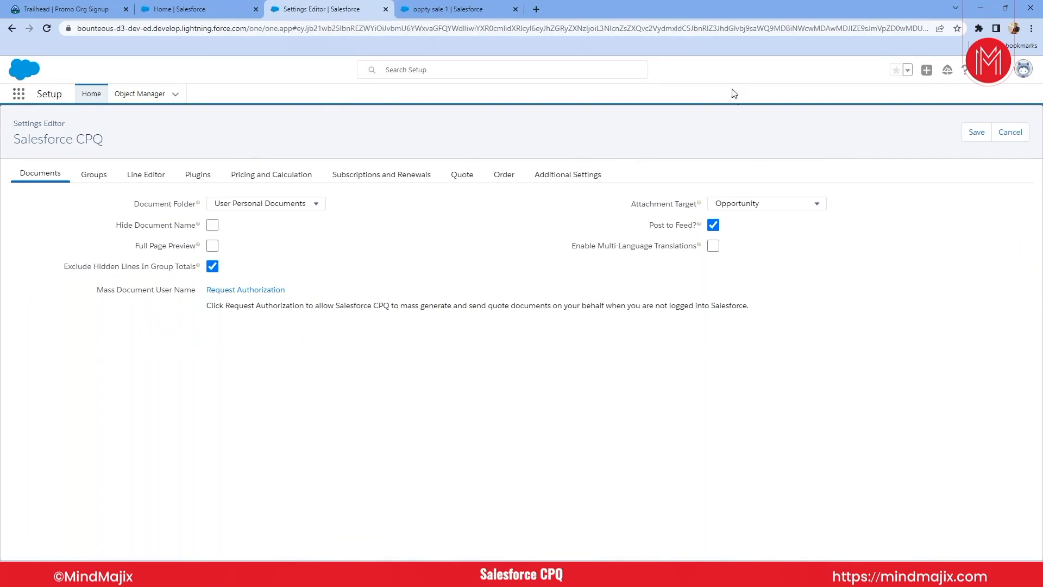
- Bring up the new quote form for the oppty sale 1 opportunity, ready for its subscription term
click(185, 9)
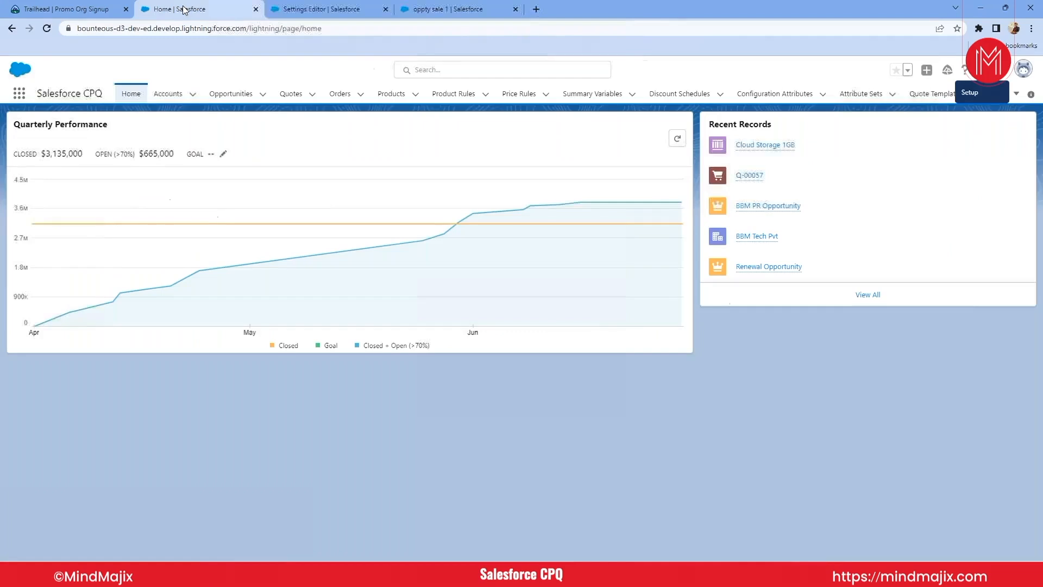
click(290, 9)
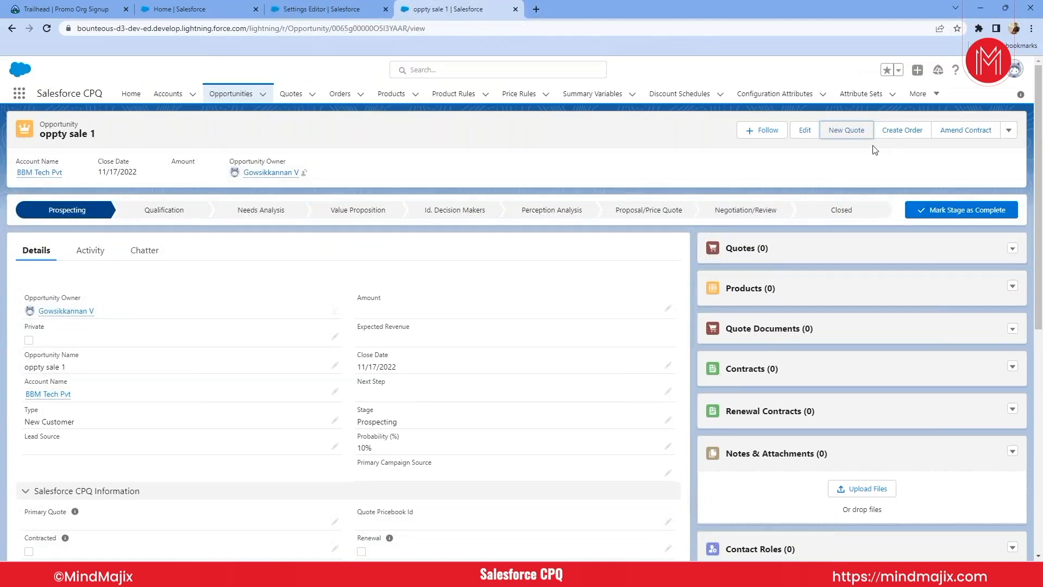
click(846, 133)
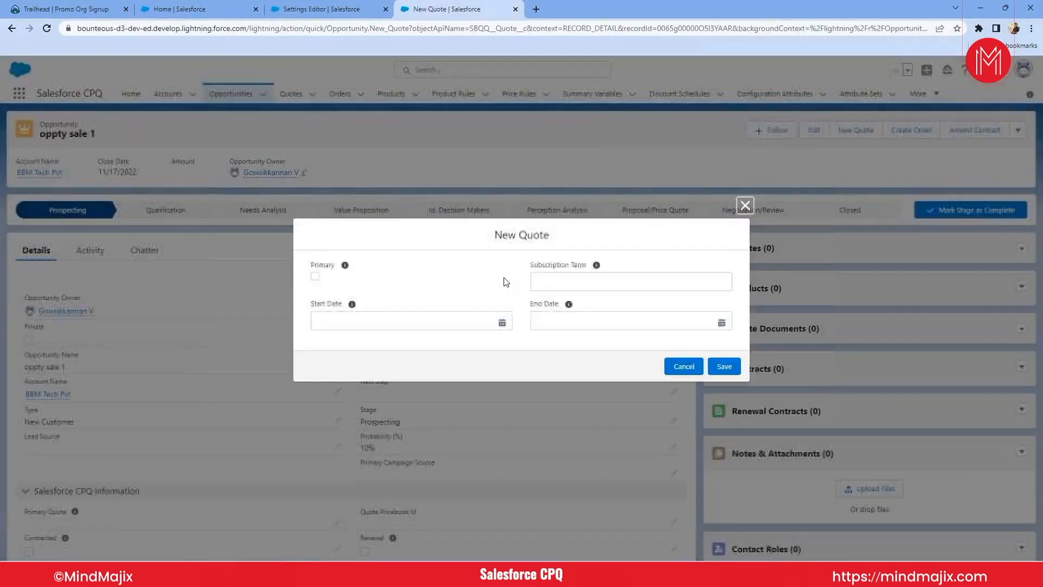
click(570, 279)
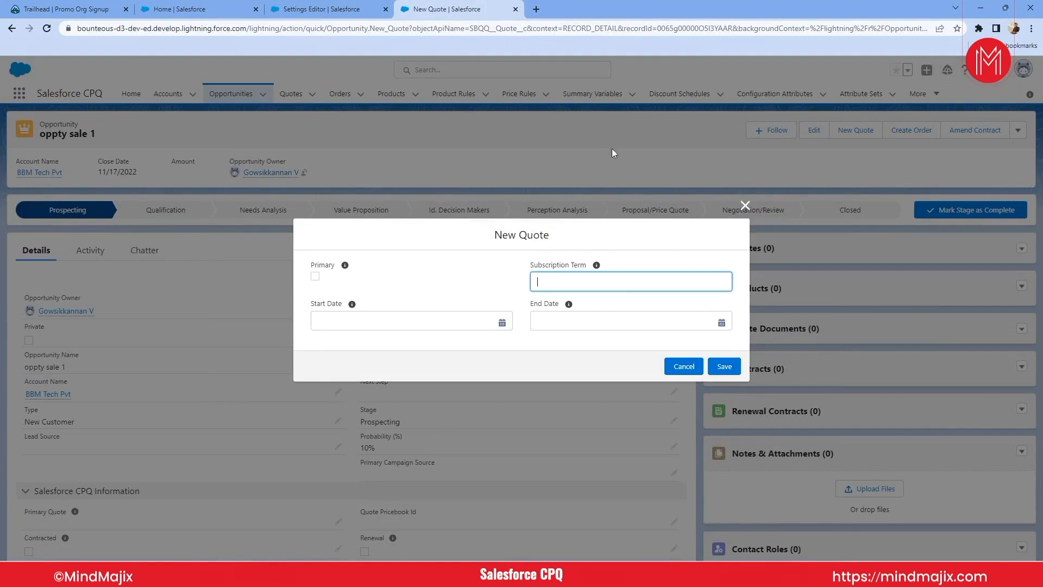
- Check the Subscription Term Unit options in the CPQ package's Subscriptions and Renewals settings, keeping Month selected
click(322, 9)
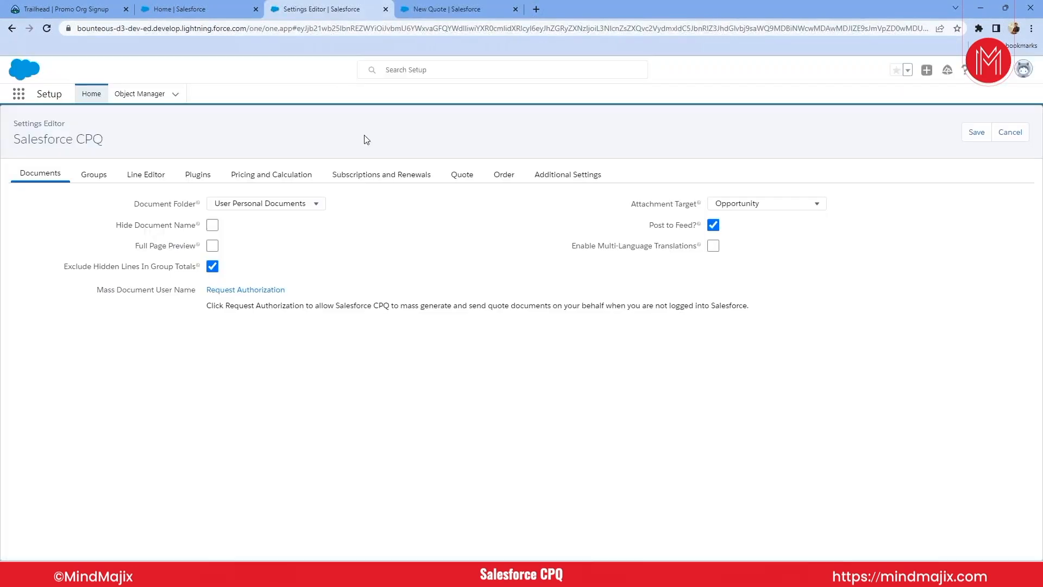
click(354, 176)
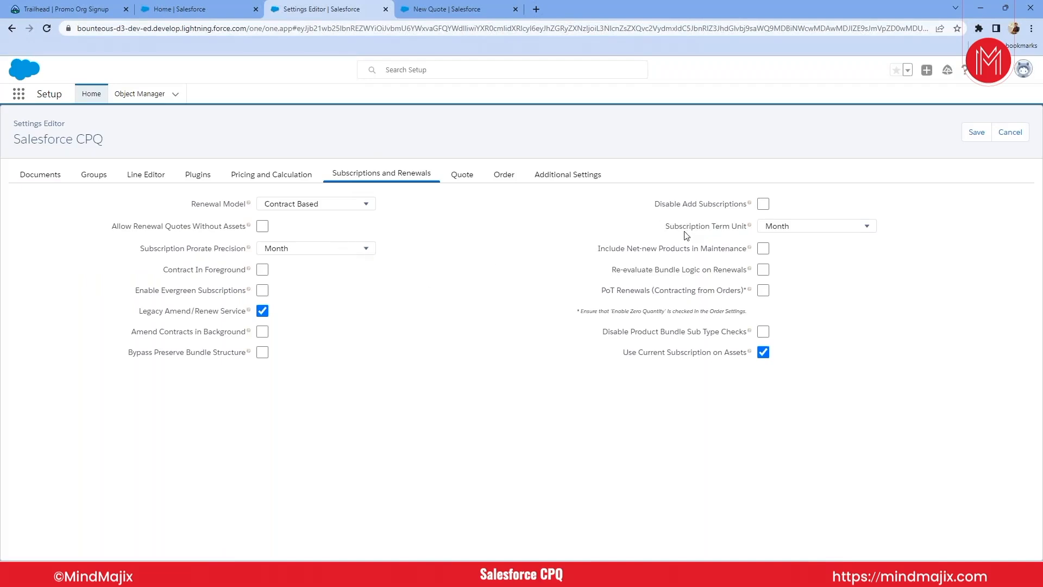
click(784, 227)
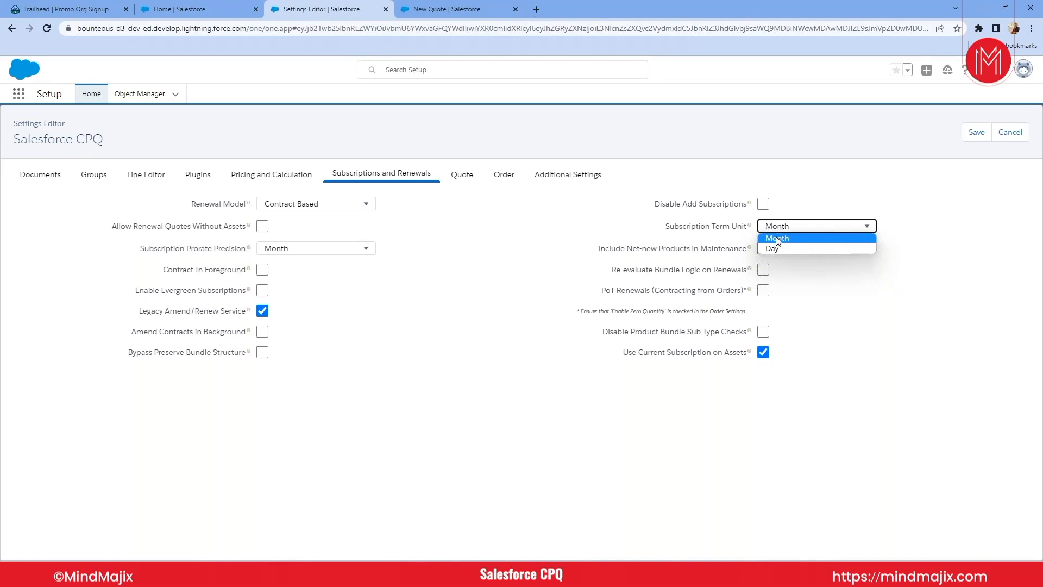
click(777, 238)
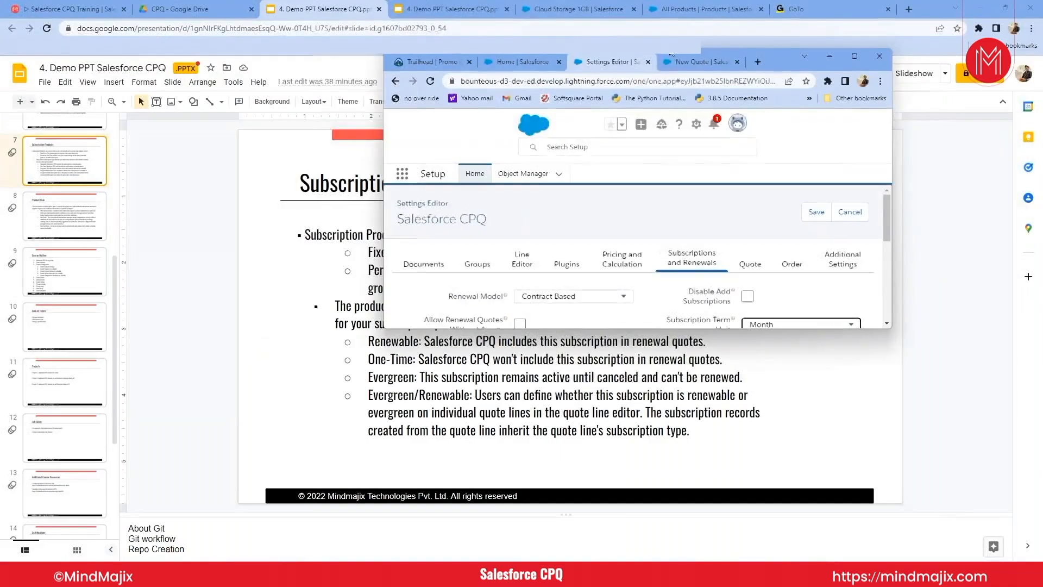
- Return to the opportunity's new quote form, set the subscription term to 12, and save the quote
key(ctrl+Tab)
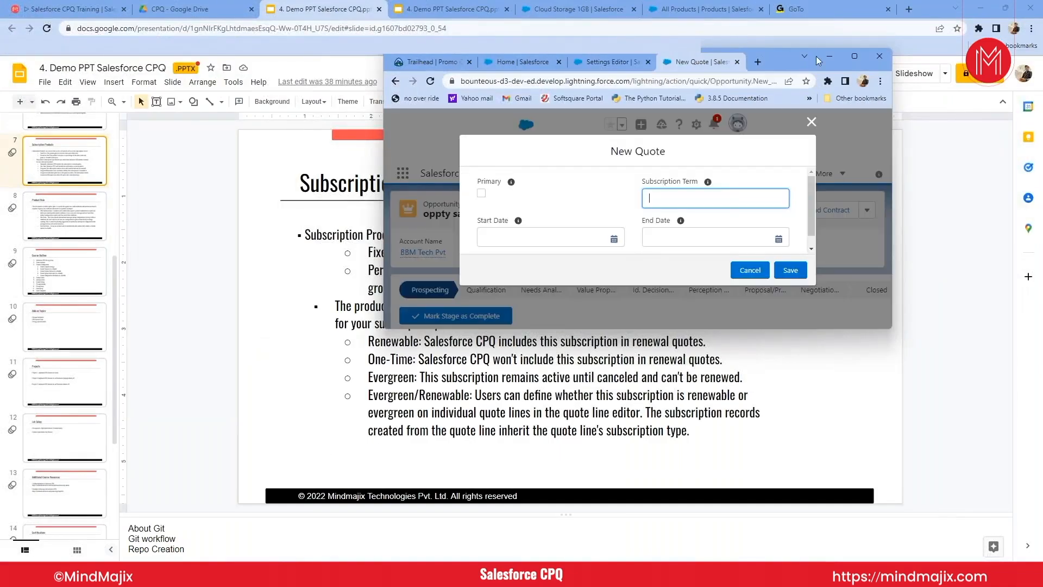
click(854, 56)
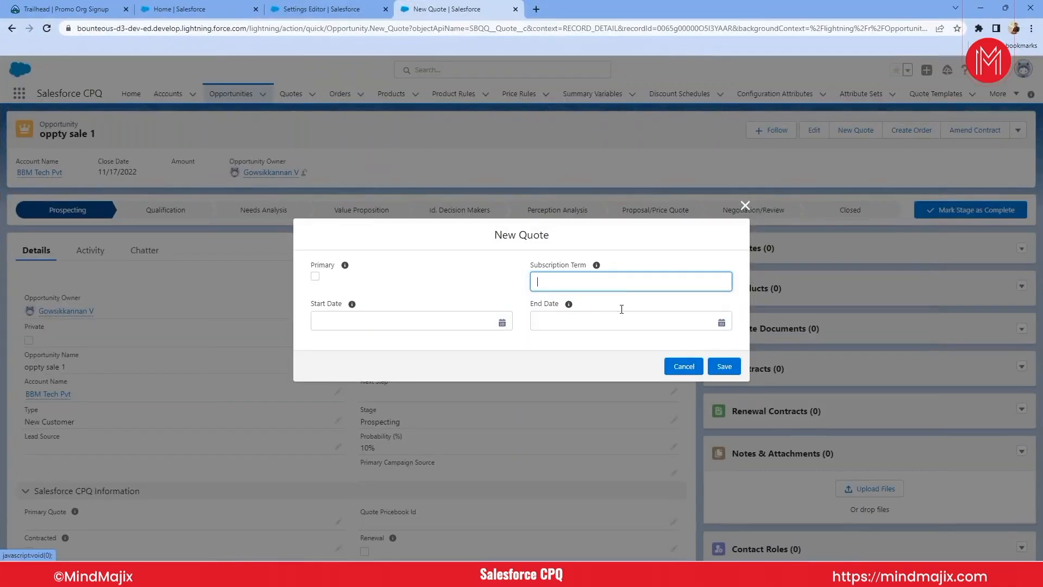
text(12)
click(419, 325)
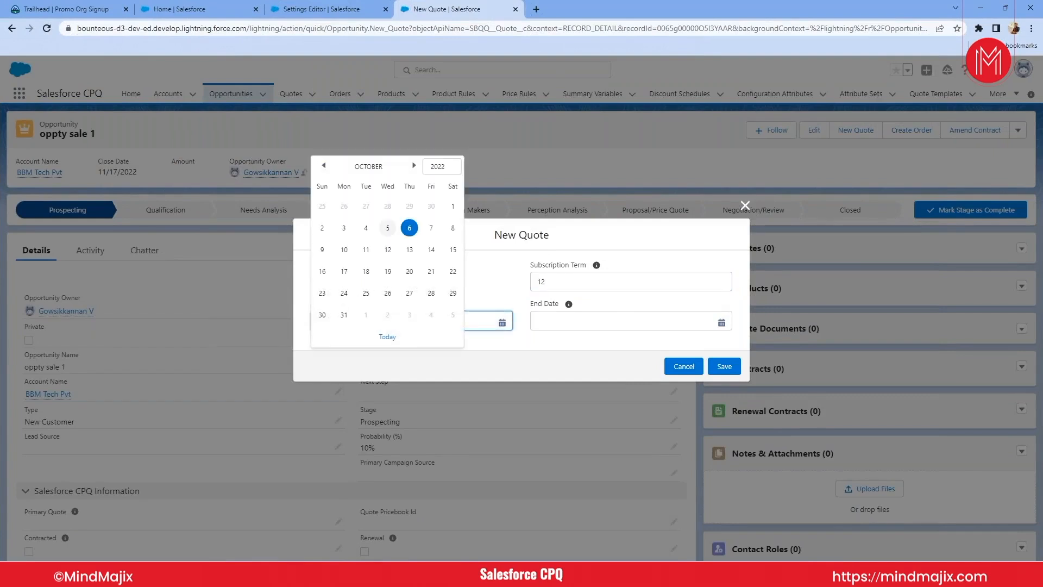
click(498, 294)
click(725, 366)
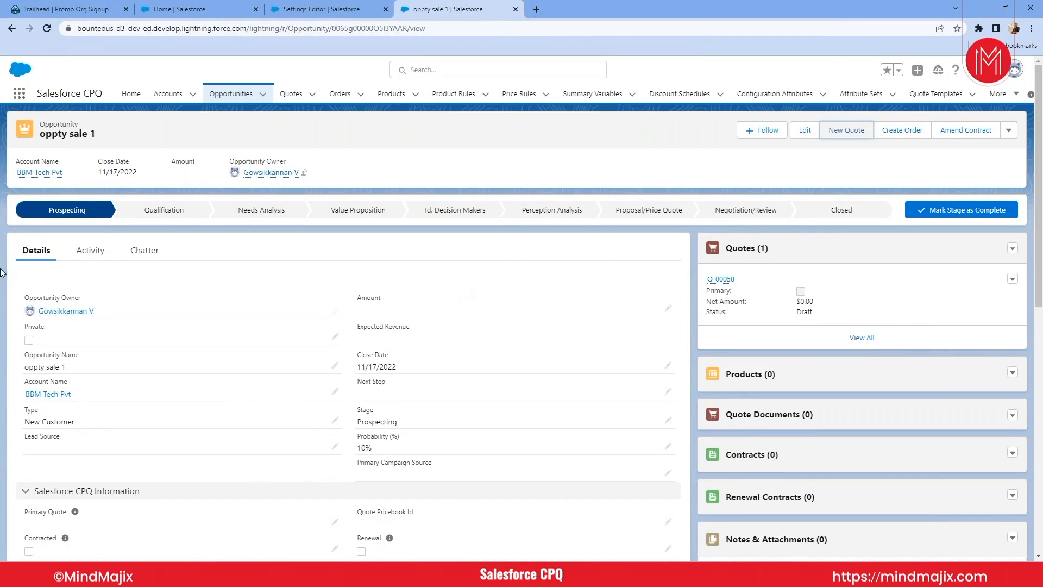
- Open the opportunity's saved quote, start editing its lines, and check which price books can be chosen
mouse_move(727, 285)
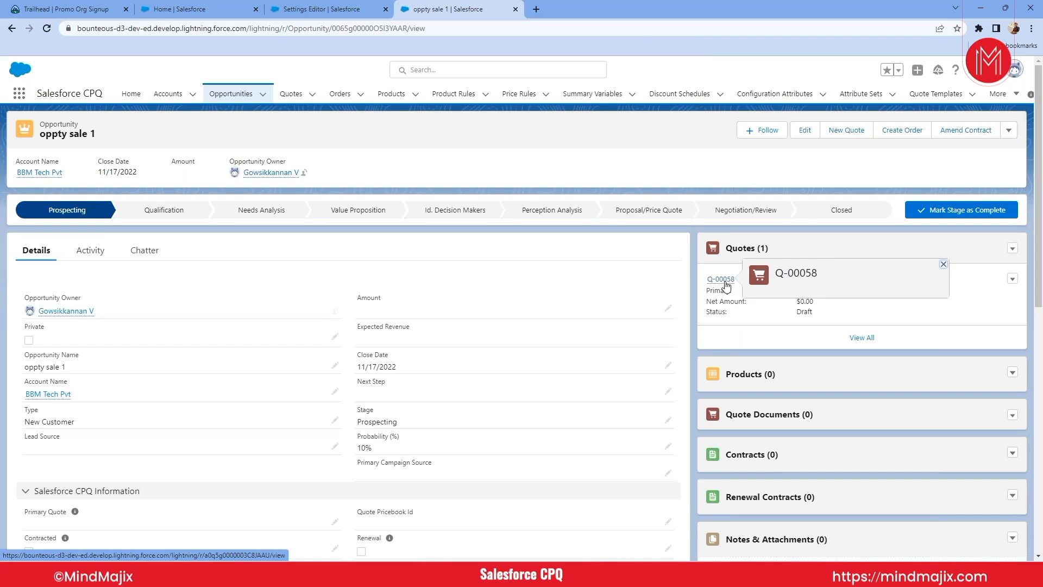
click(723, 281)
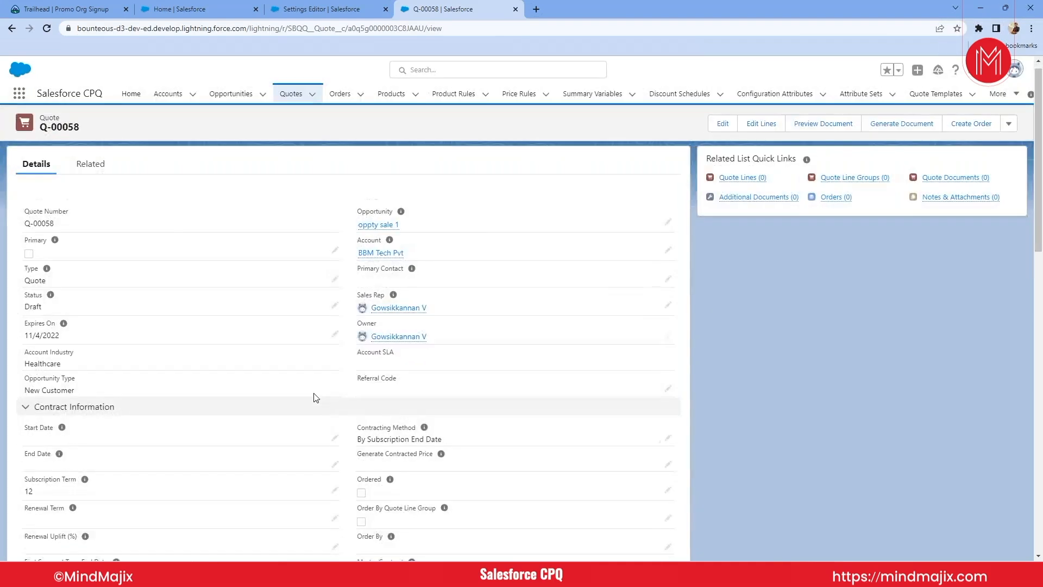
click(767, 132)
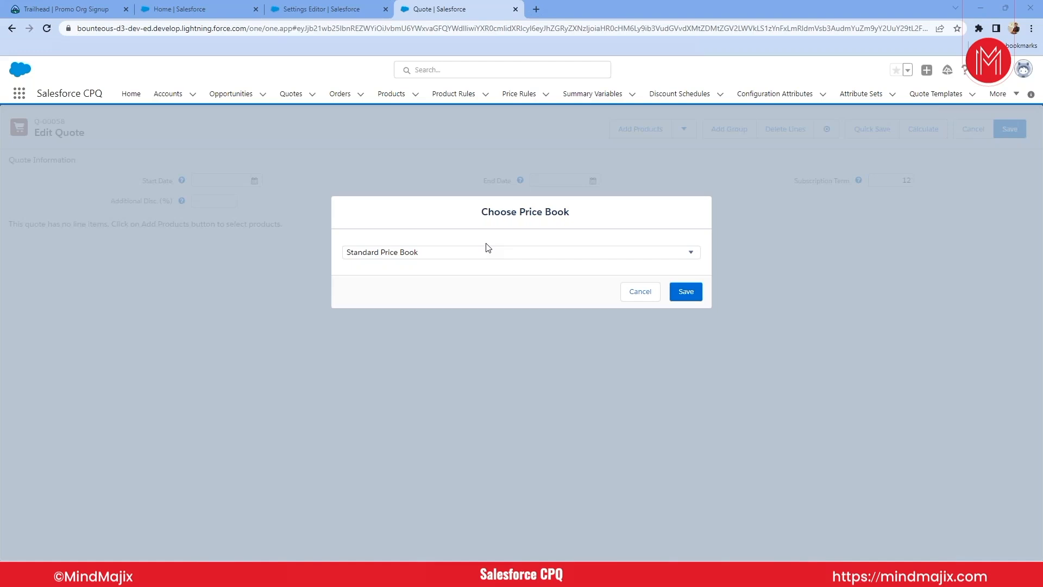
click(427, 256)
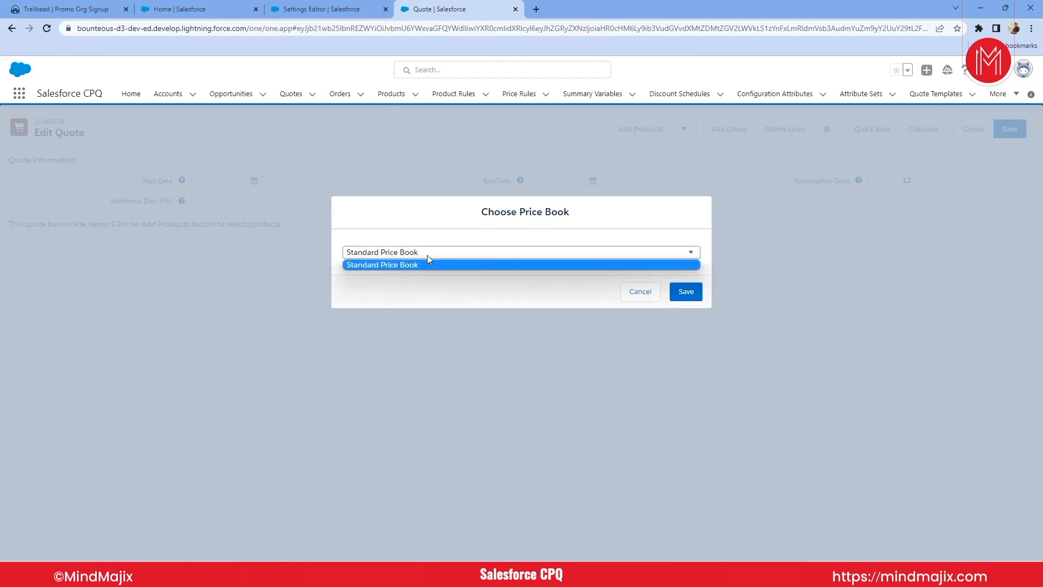
click(382, 232)
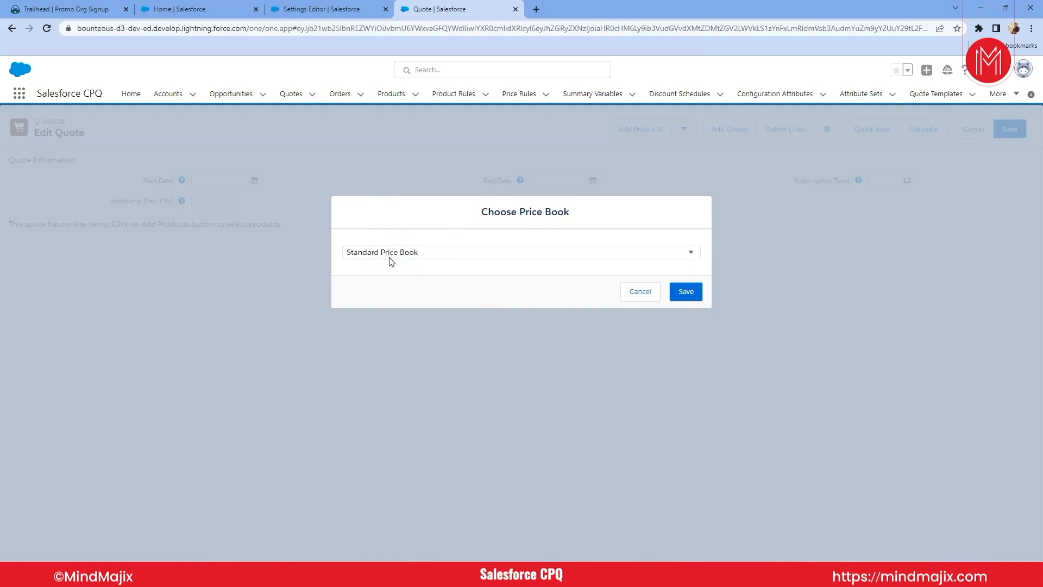
- From the org's home page, search the available apps and items for price and open Price Books
click(158, 9)
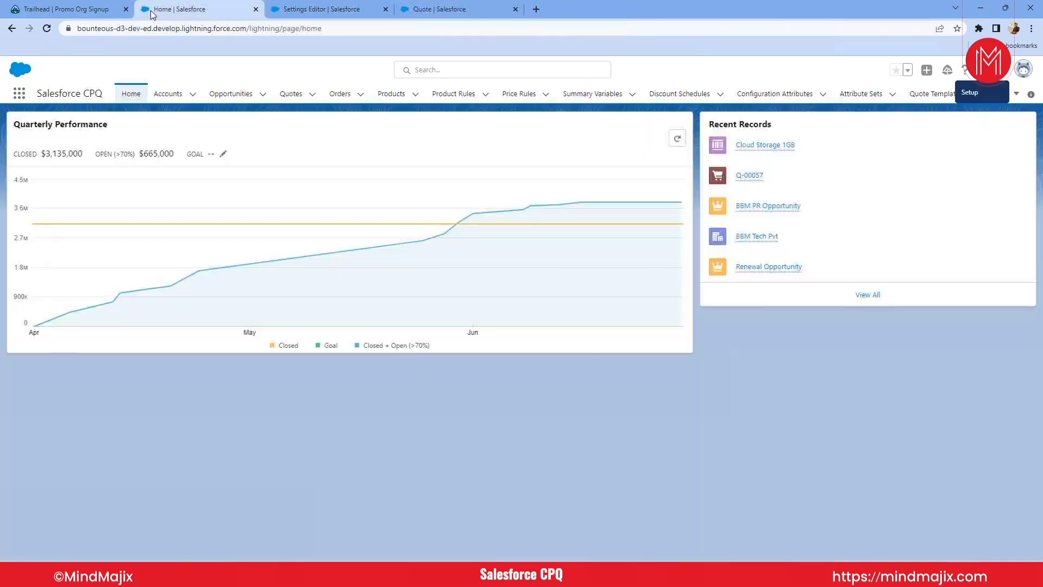
click(20, 100)
text(p)
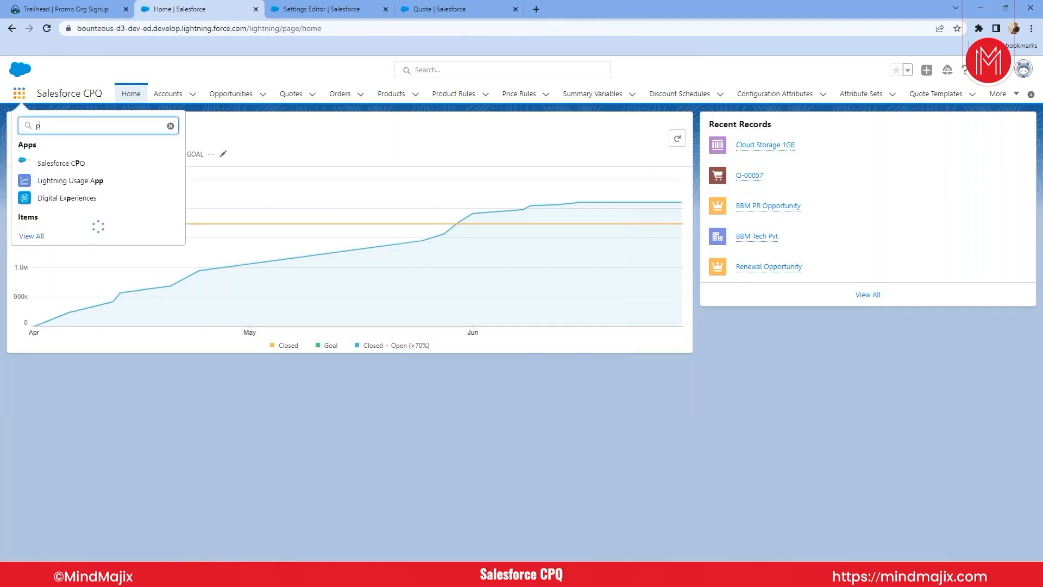
text(rice)
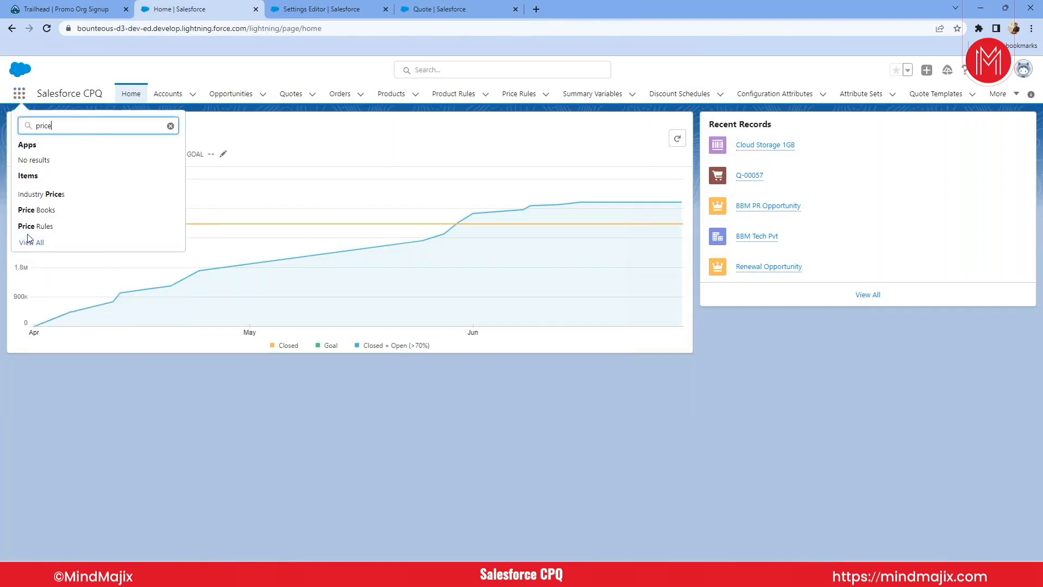
click(37, 210)
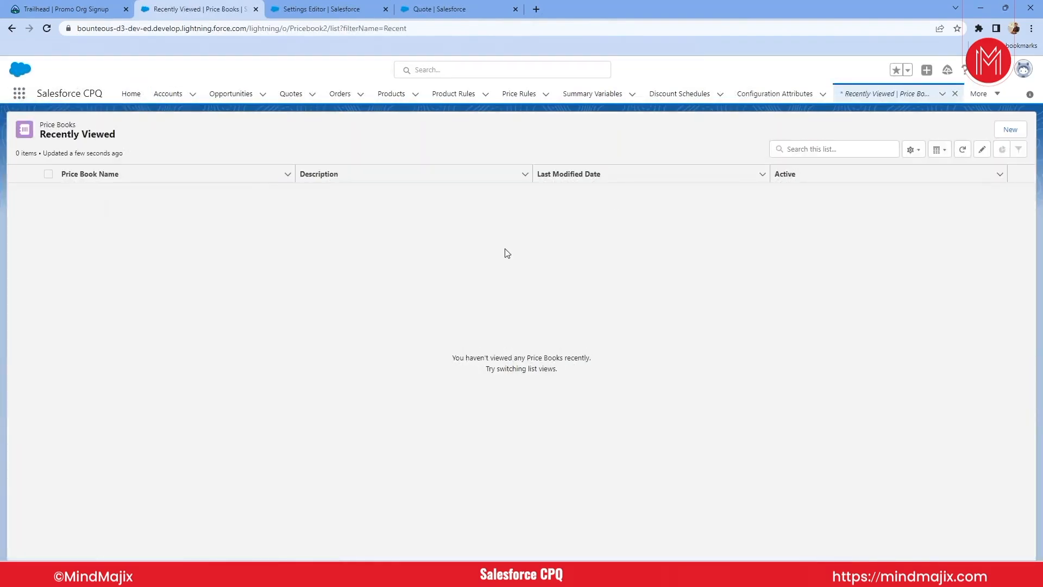
- Create an active price book named College Stud and save it
click(1003, 134)
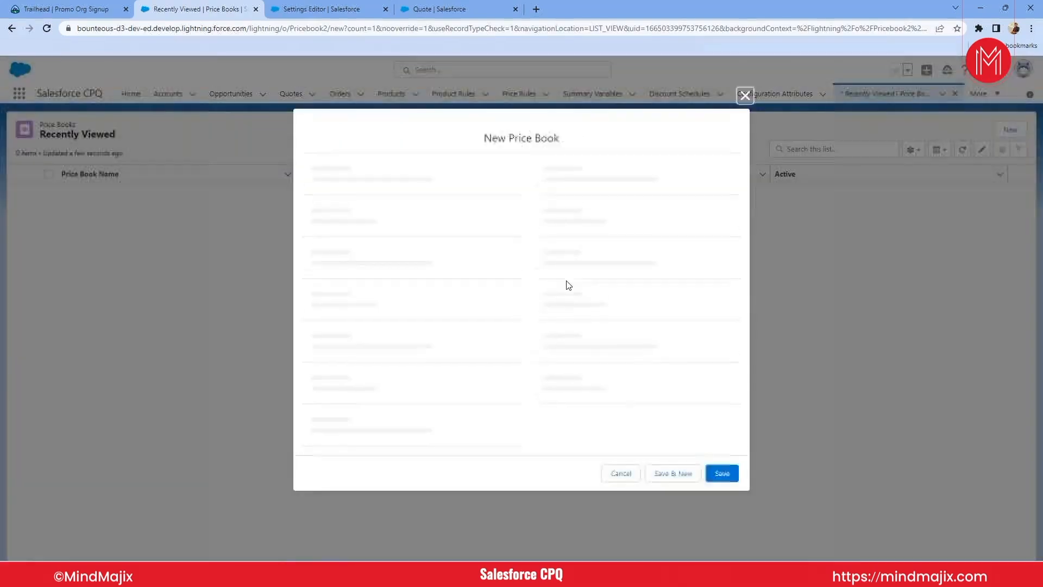
text(G)
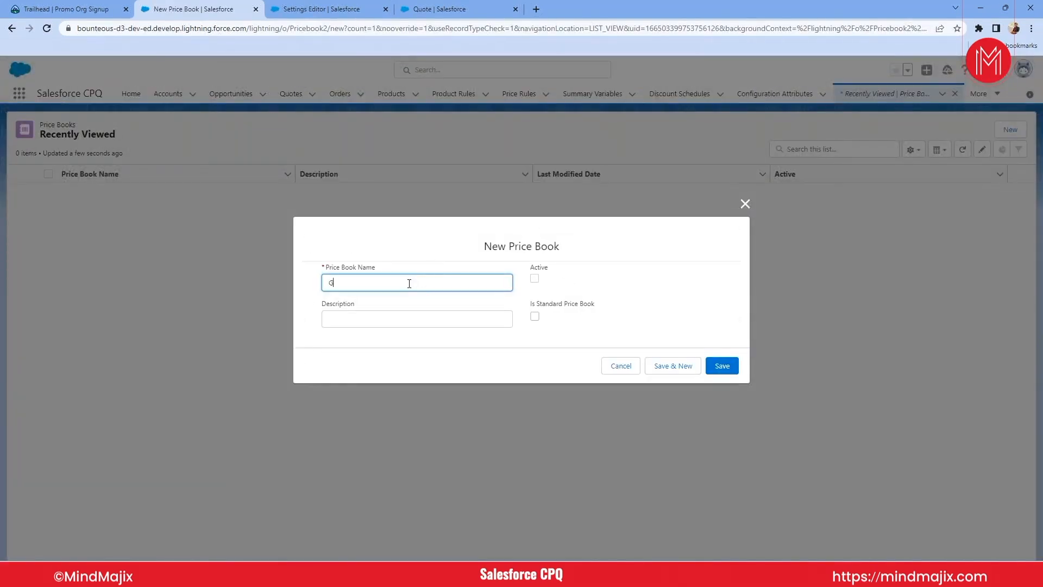
text(over)
key(BackSpace)
key(BackSpace)
key(BackSpace)
key(BackSpace)
key(BackSpace)
text(College Stud)
click(536, 291)
click(534, 279)
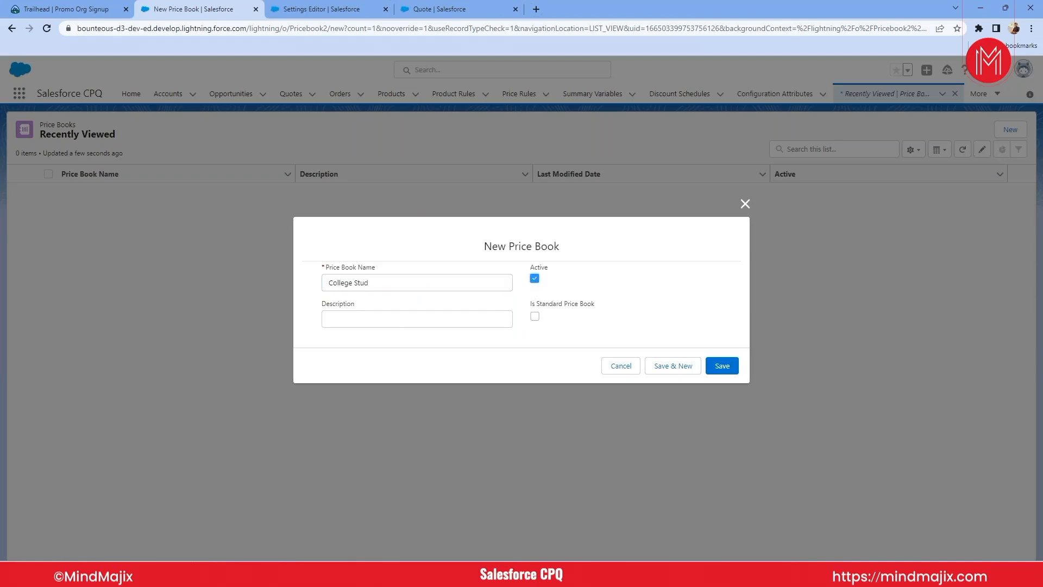
click(721, 366)
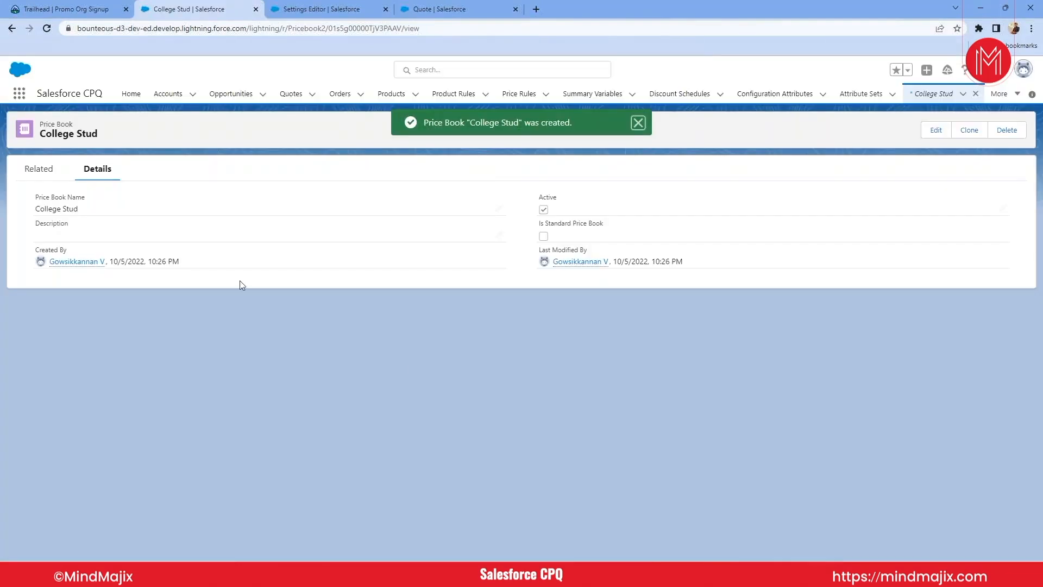
- Add the 10" Tablet product to the College Stud price book with a list price of 100
click(47, 172)
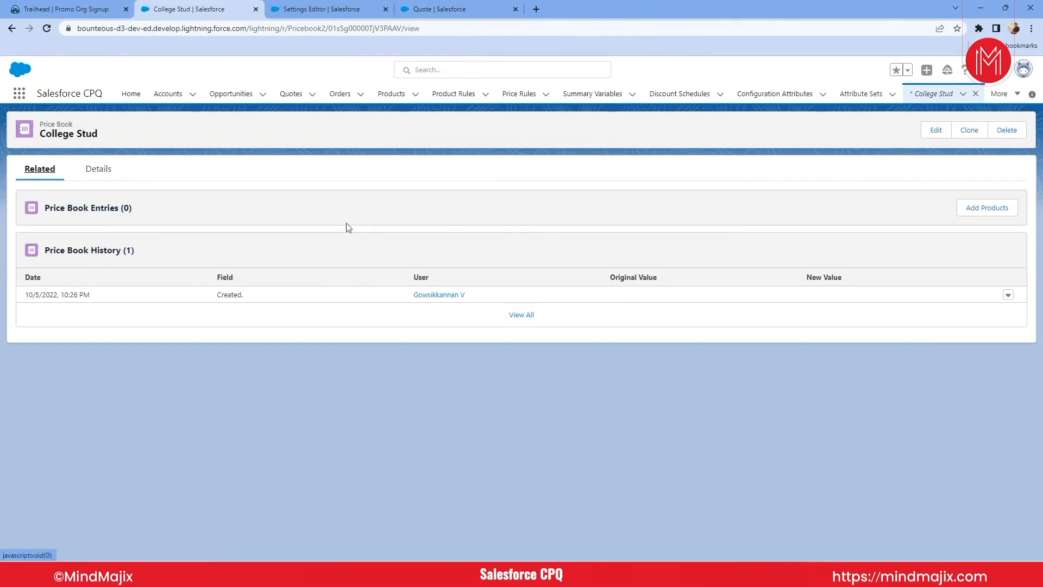
click(973, 207)
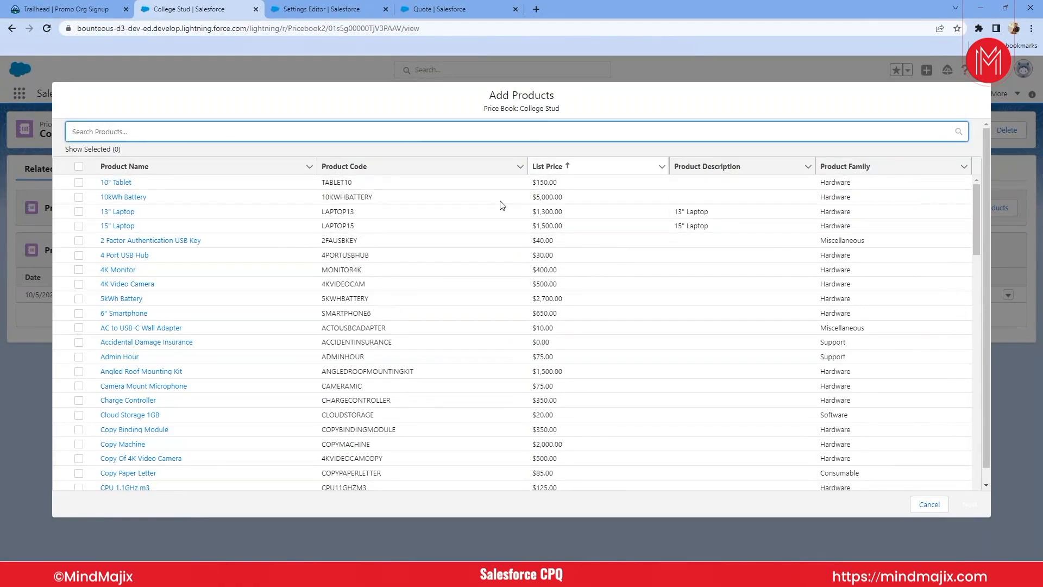
click(78, 183)
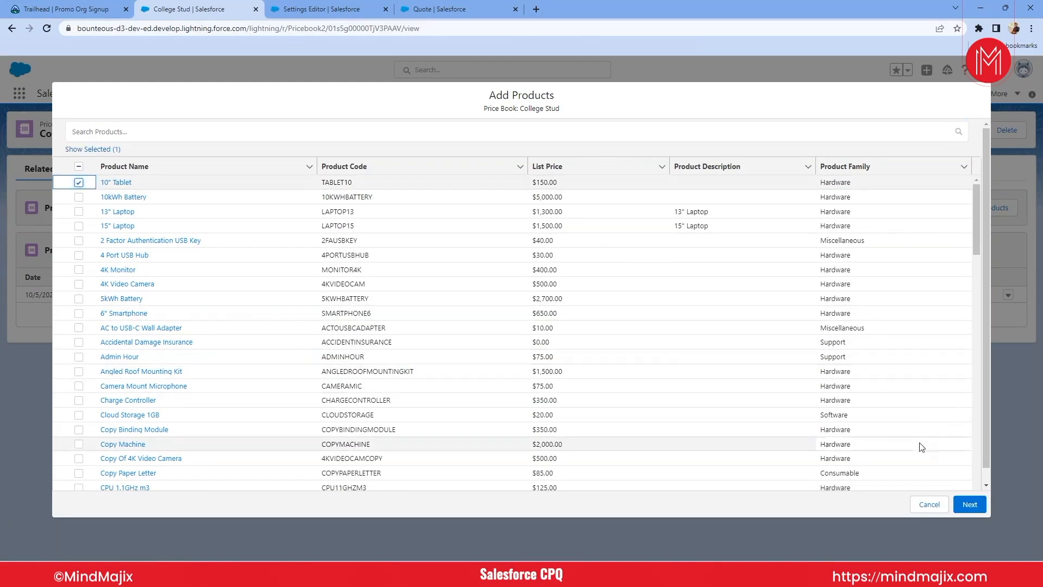
click(968, 508)
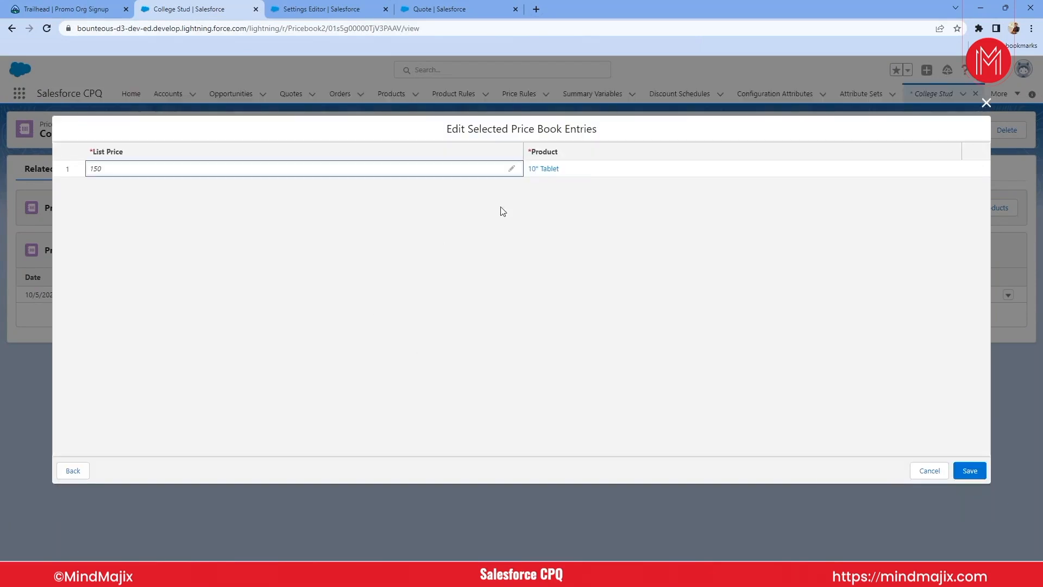
double_click(214, 170)
text(100)
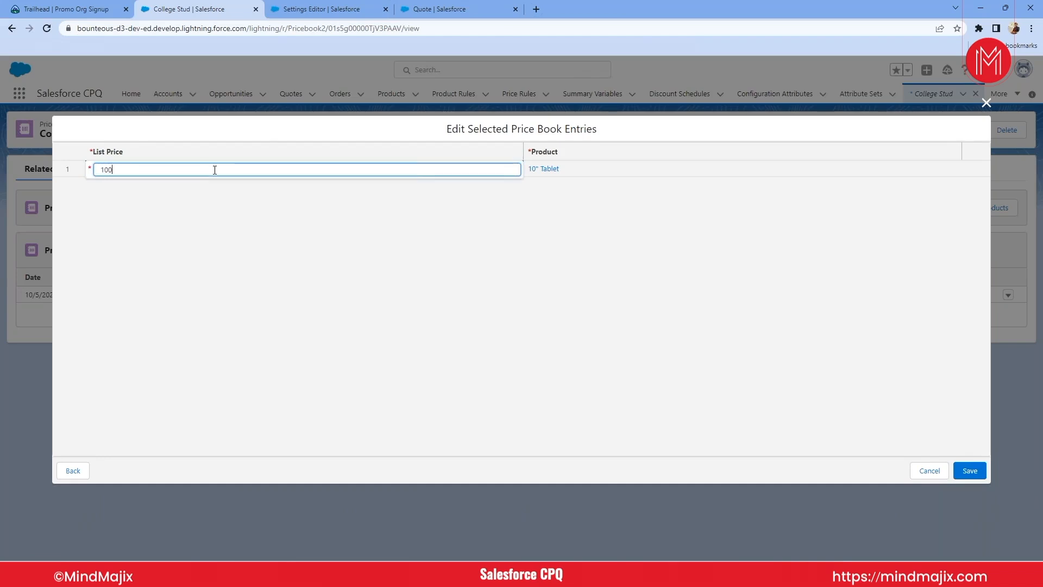
click(969, 472)
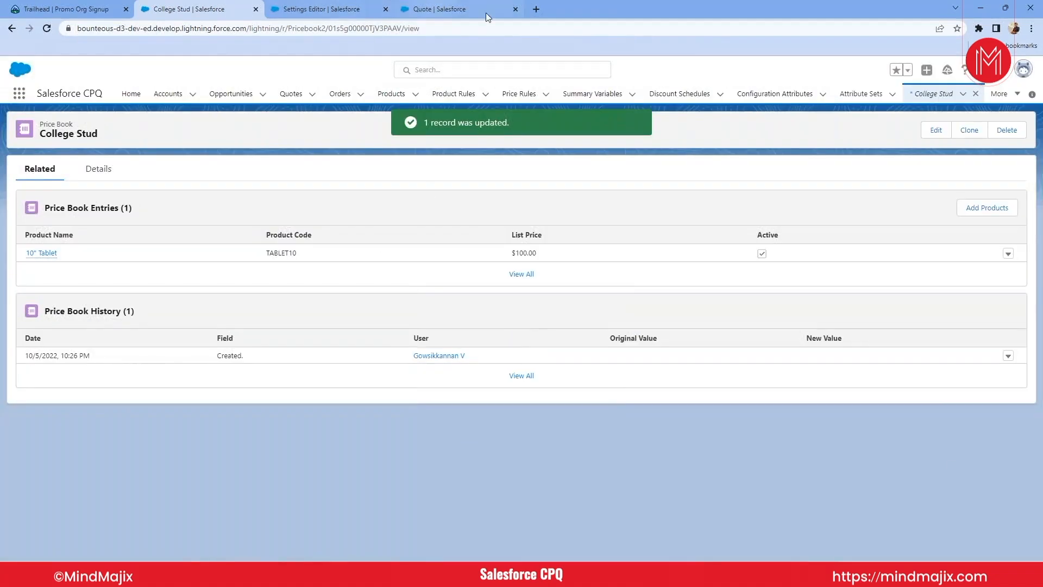
- Return to the quote, restart editing its lines, and assign the College Stud price book to it
click(469, 8)
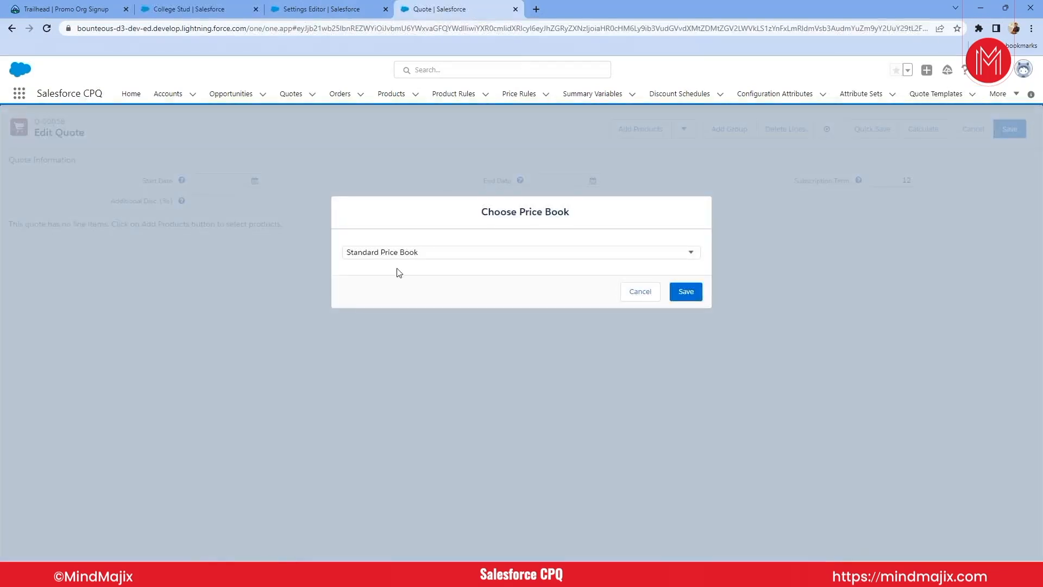
click(640, 293)
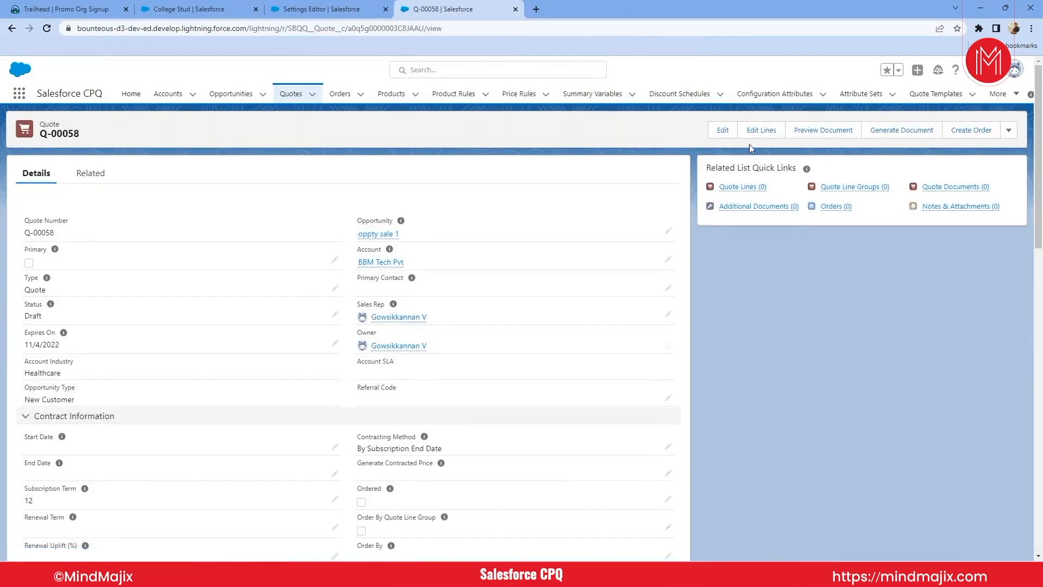
click(761, 130)
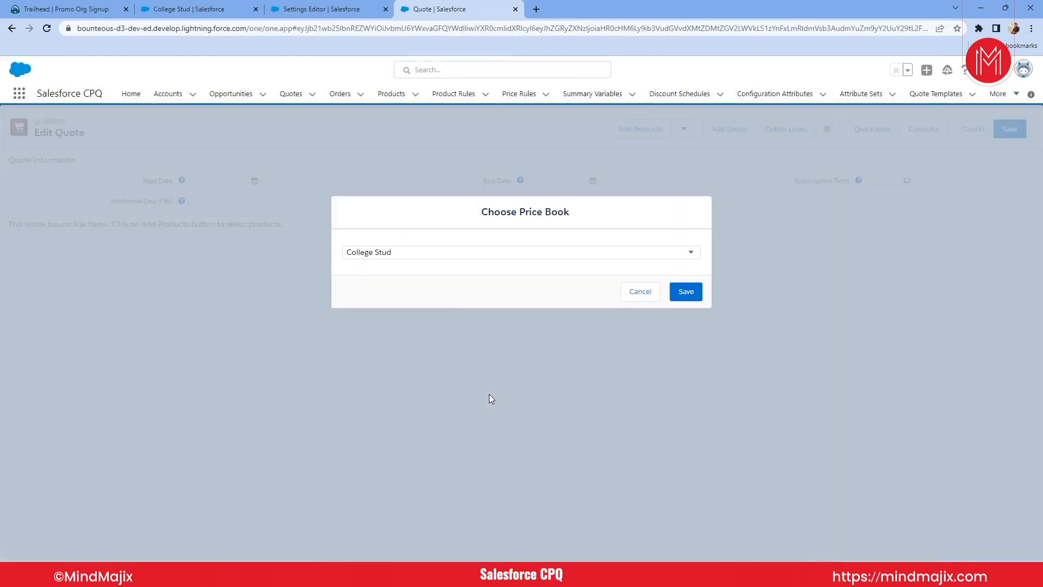
click(451, 250)
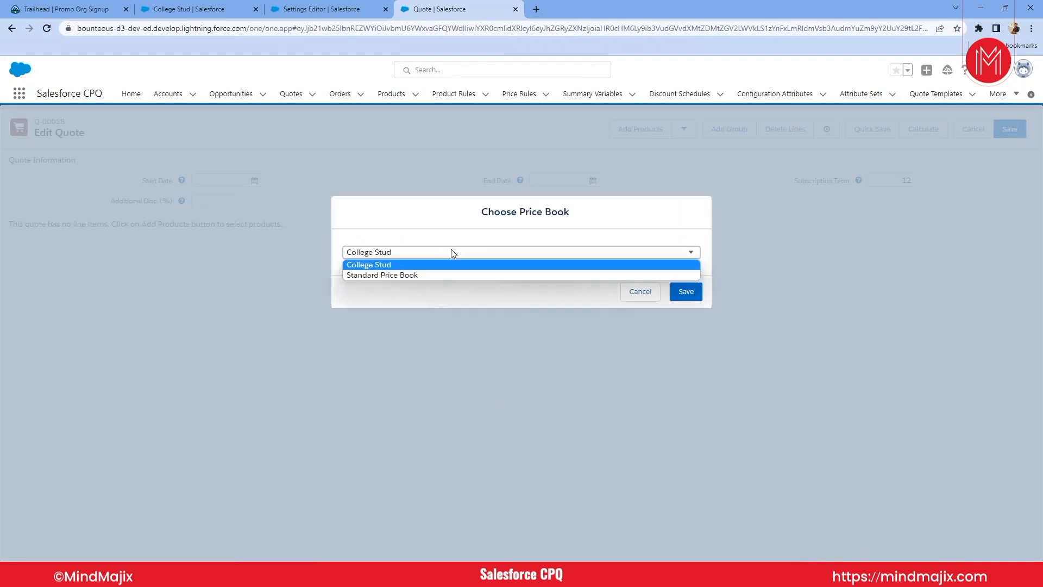
click(625, 264)
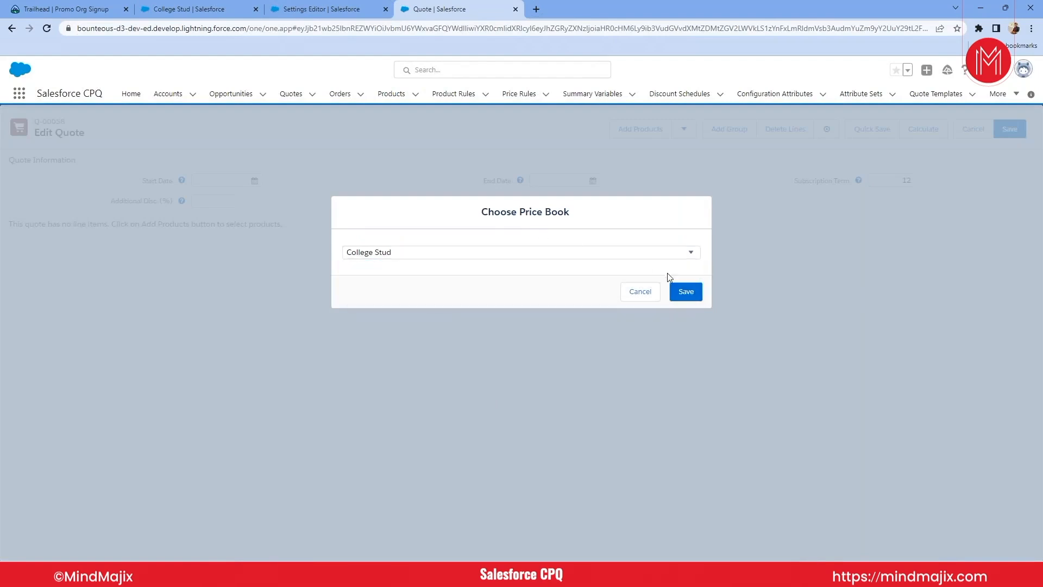
click(690, 293)
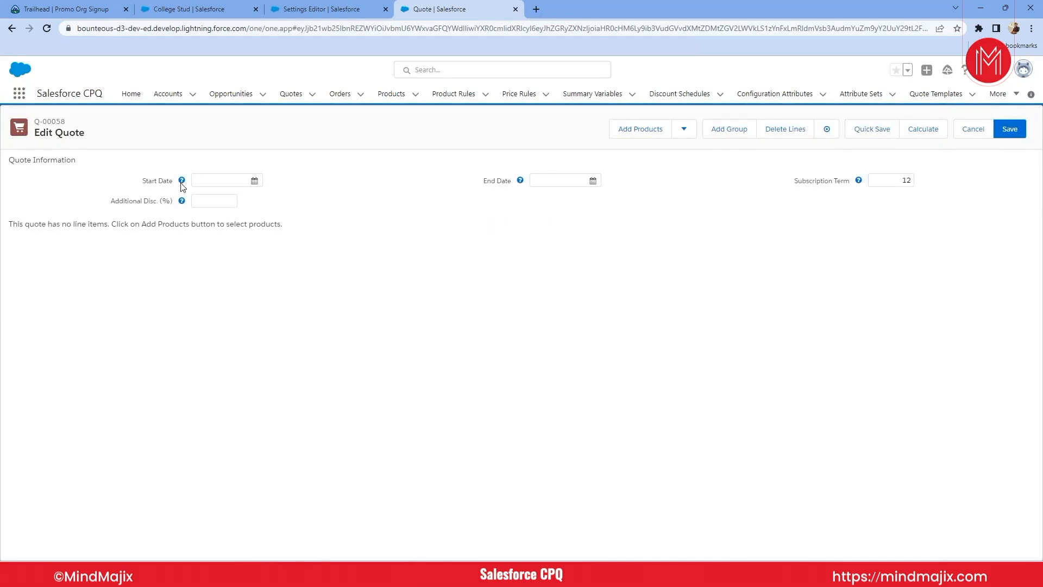
- Open the quote's product selection and compare the offered products and list prices with the College Stud price book entries
double_click(914, 181)
click(656, 139)
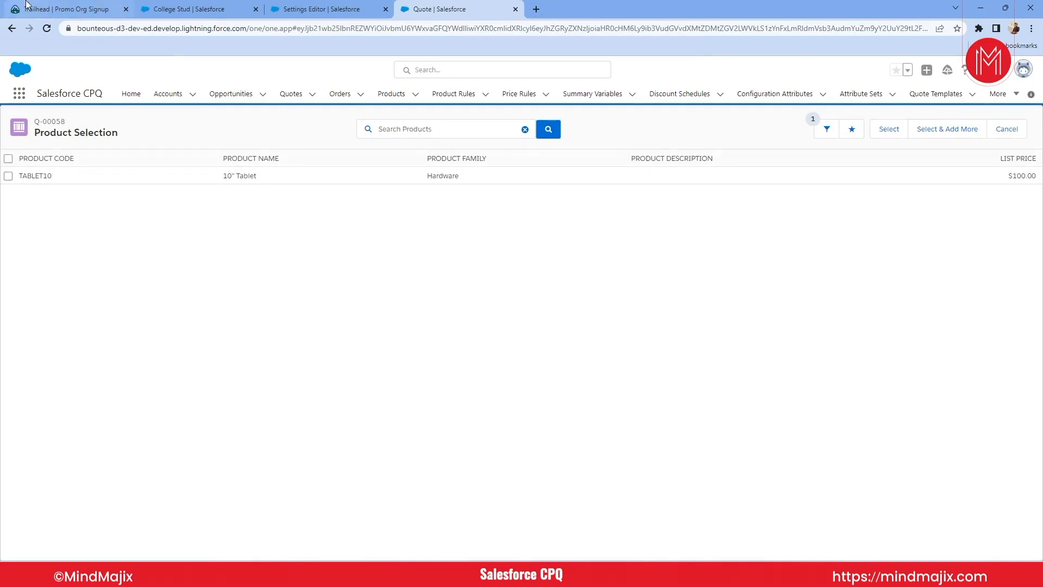
click(198, 13)
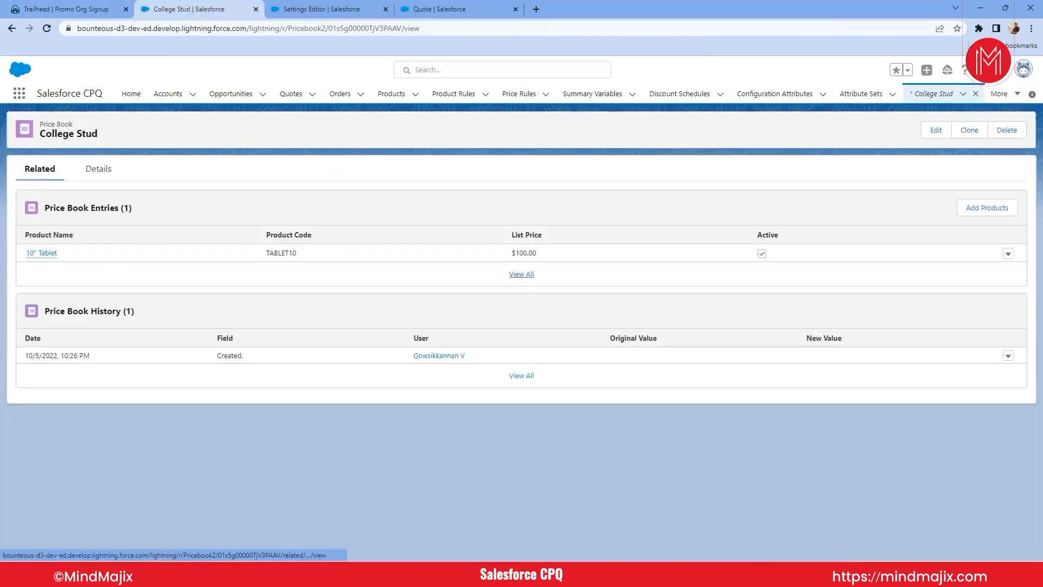
mouse_move(52, 252)
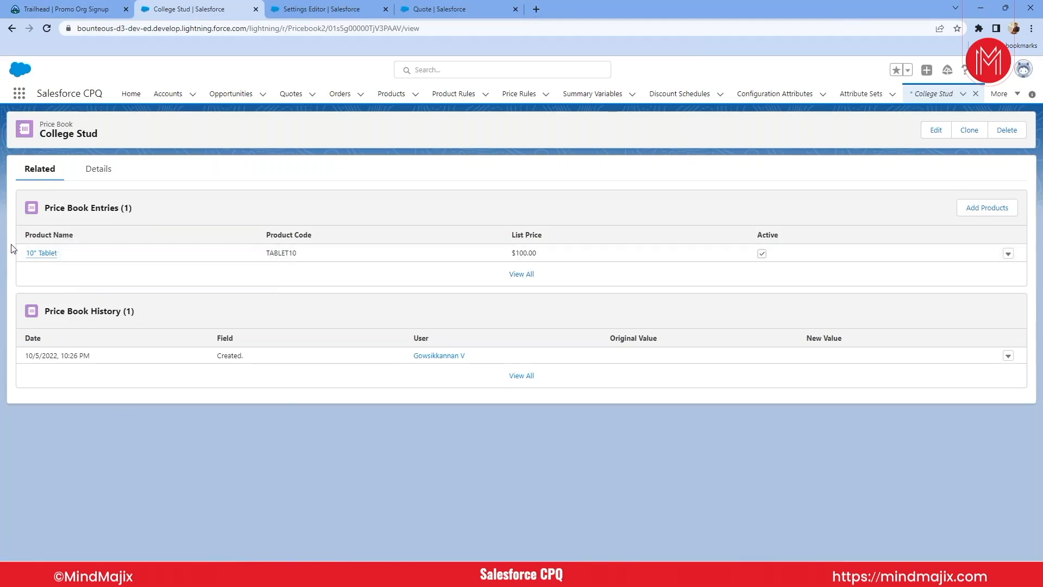
click(305, 12)
click(439, 11)
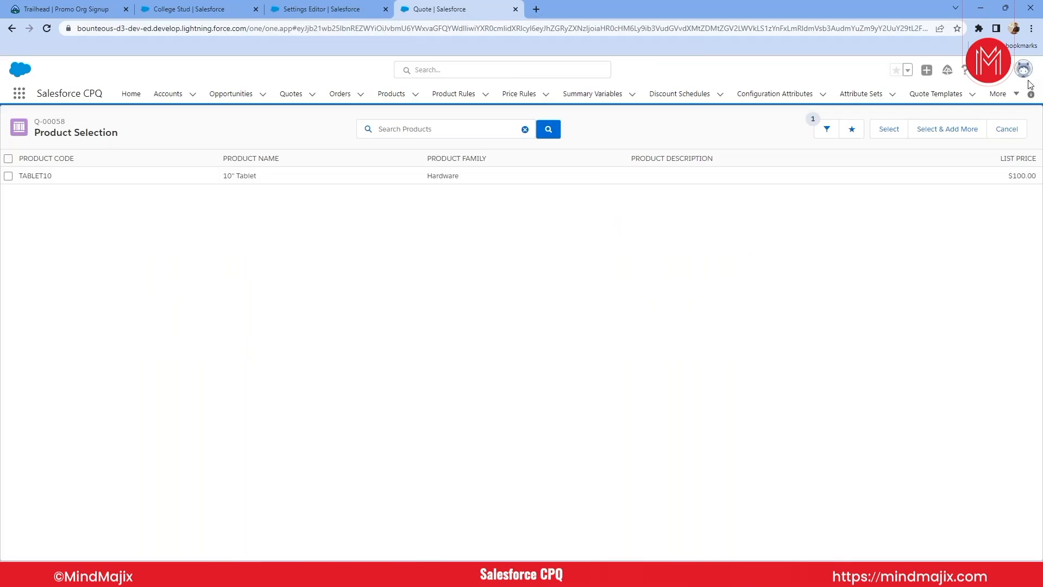
triple_click(1020, 174)
key(alt)
- Go back to the quote record without adding products and search the page for a price book field
click(7, 29)
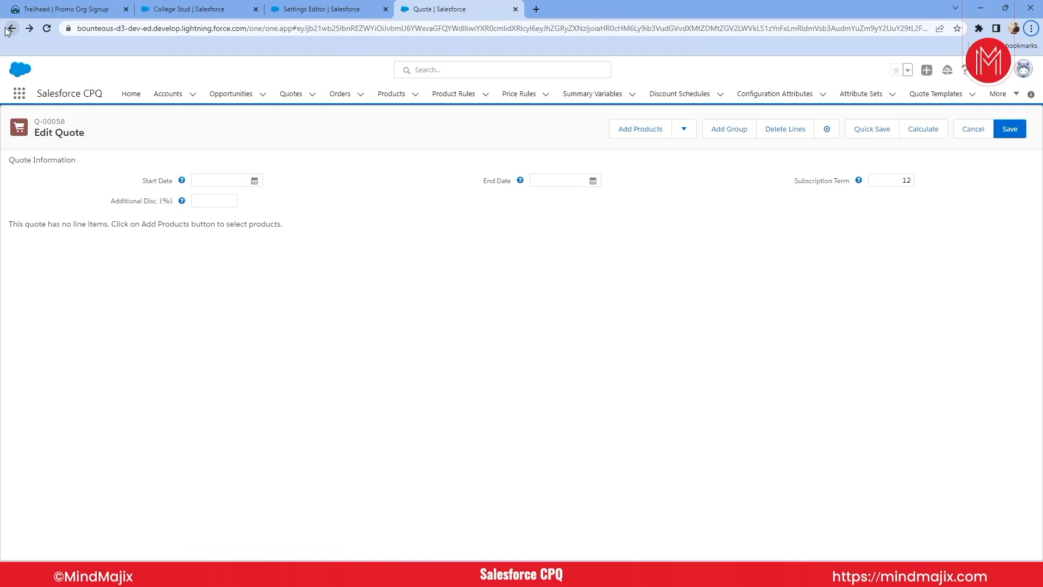
click(7, 30)
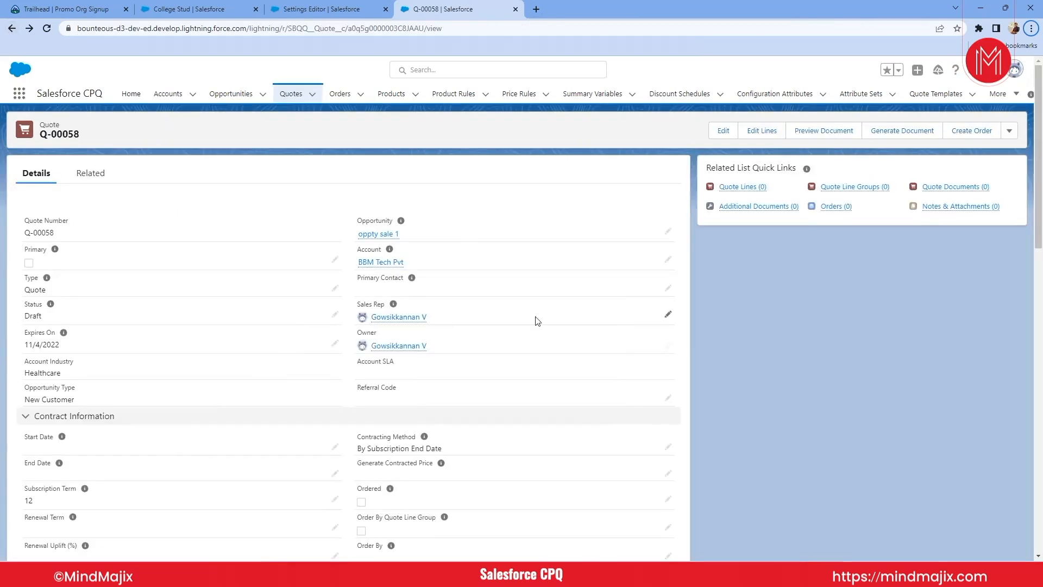
key(ctrl+f)
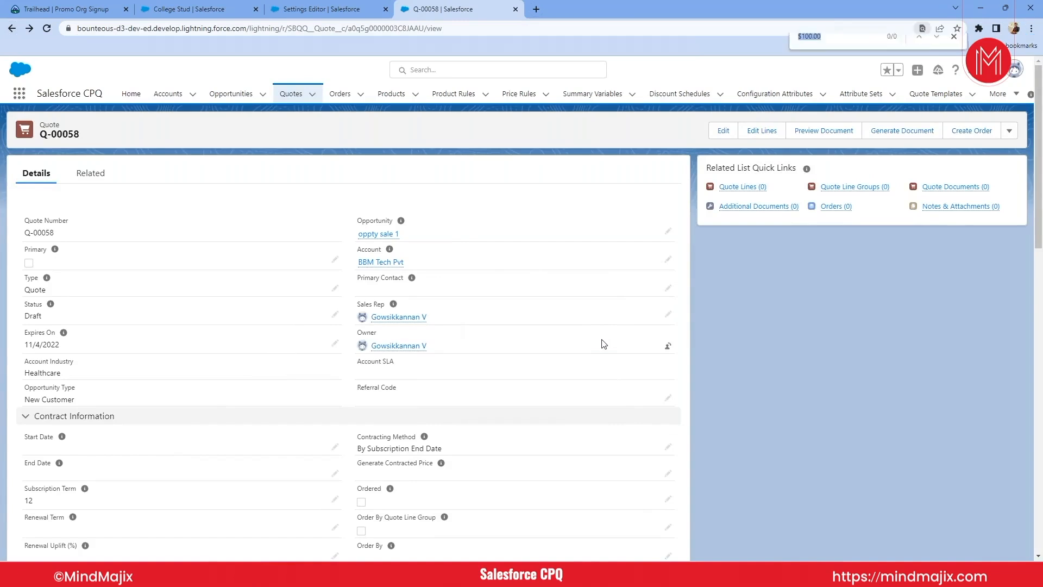
text(pricebook)
key(BackSpace)
key(BackSpace)
key(BackSpace)
key(BackSpace)
key(BackSpace)
key(BackSpace)
key(BackSpace)
key(BackSpace)
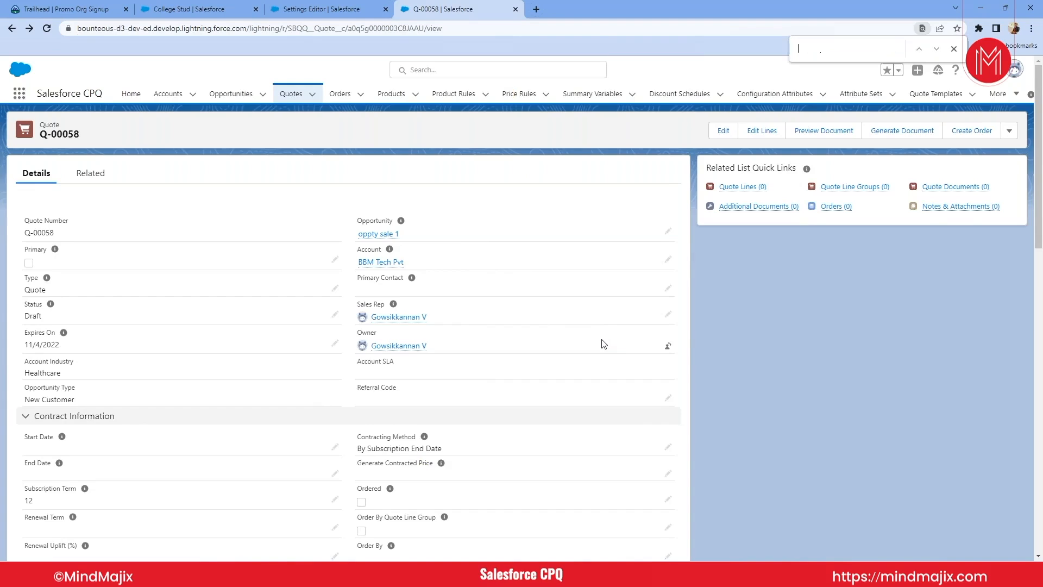
- Open the quote's related opportunity, oppty sale 1, and search its page for priceb to find the price book field
click(382, 235)
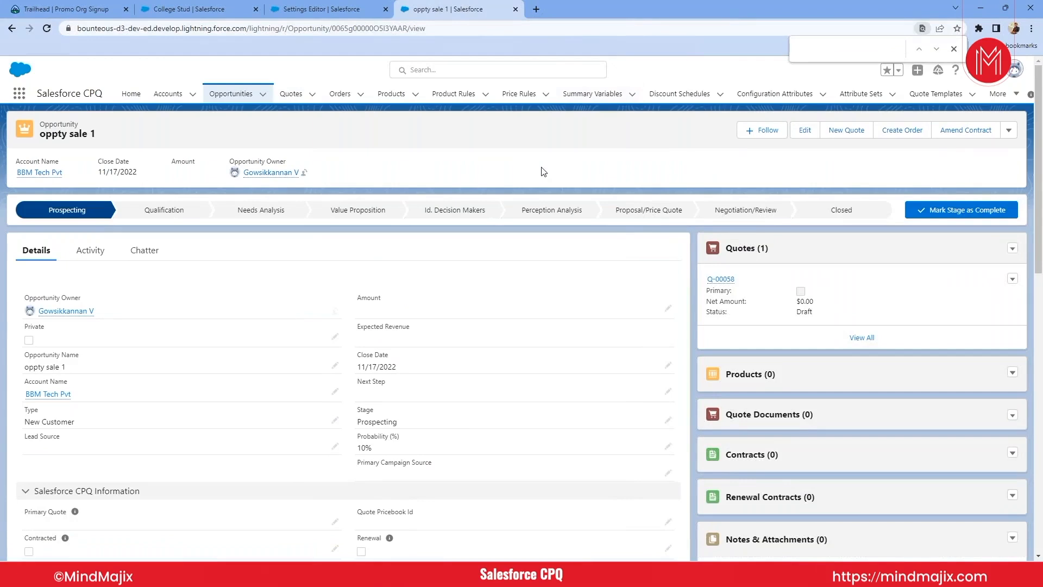
text(price)
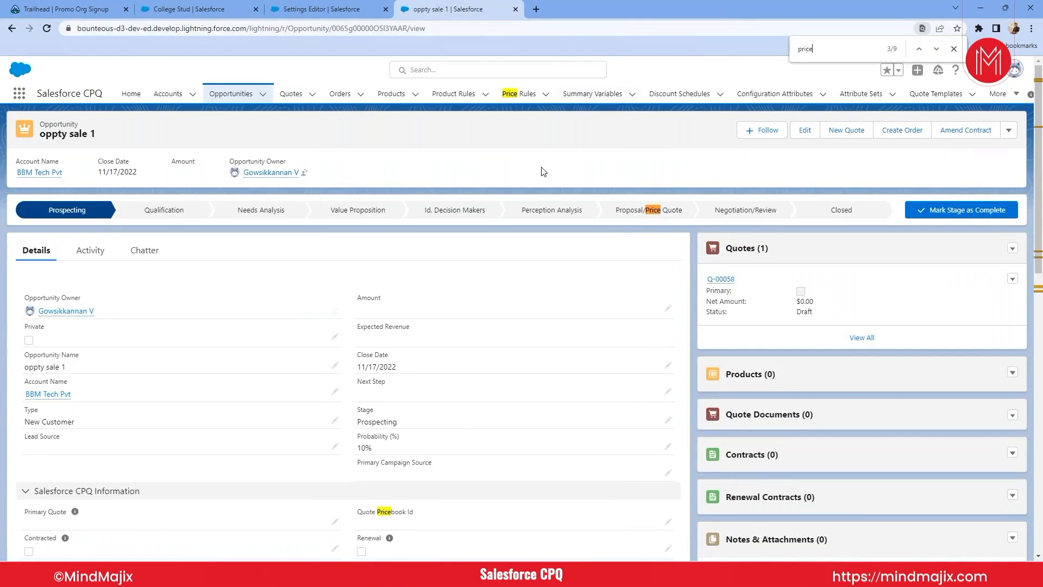
text(b)
scroll(413, 245, down, 4)
scroll(413, 245, up, 4)
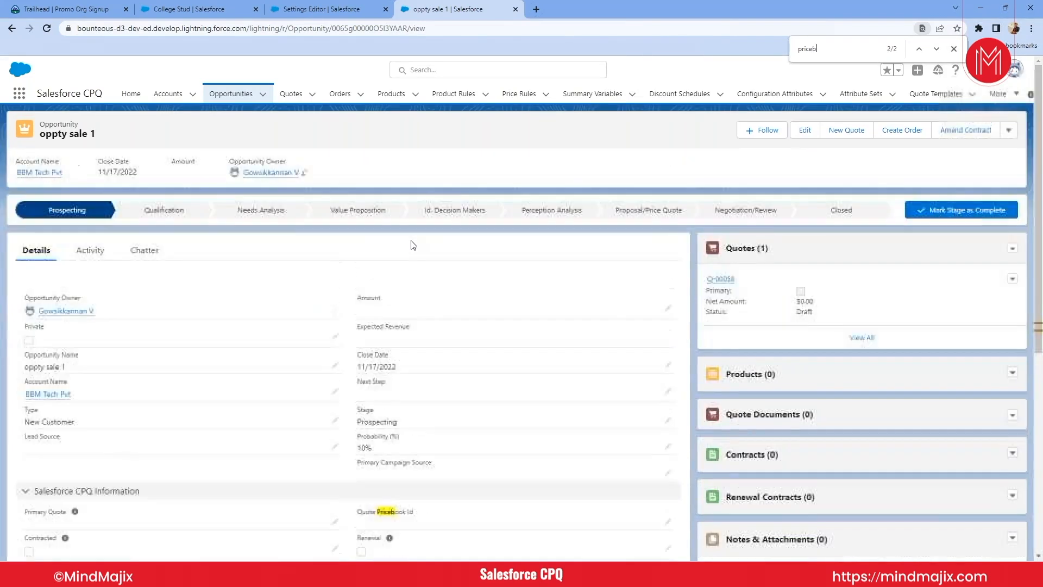
- Show the All Accounts list view and open the Burlington Textiles Corp of America account
click(166, 94)
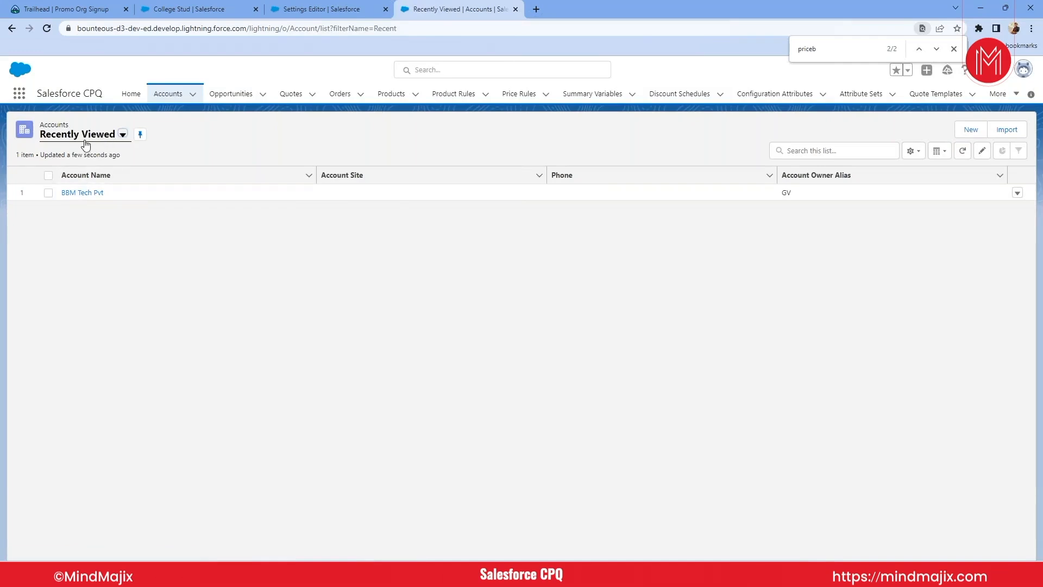
click(123, 135)
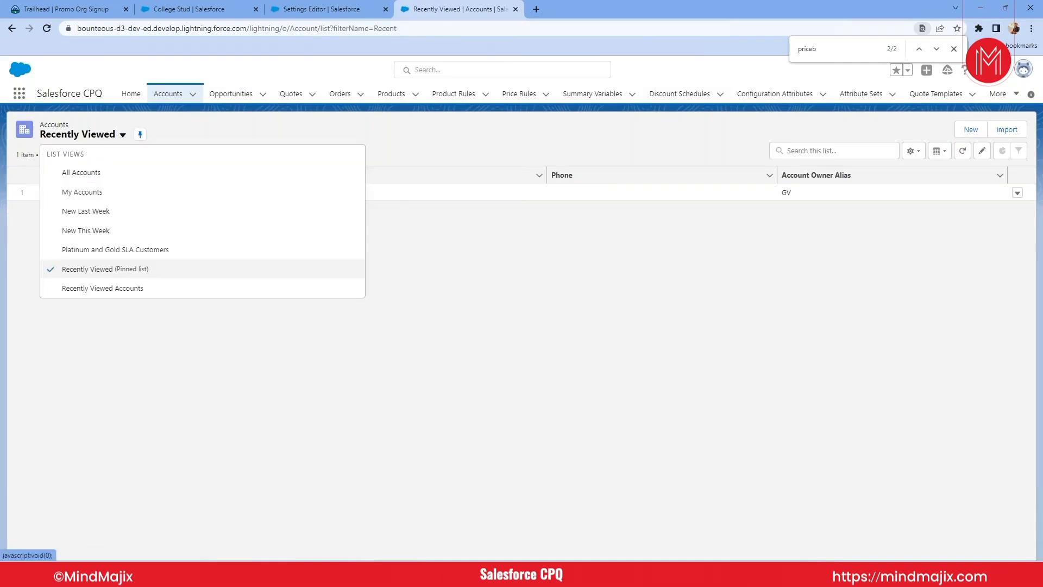
click(72, 173)
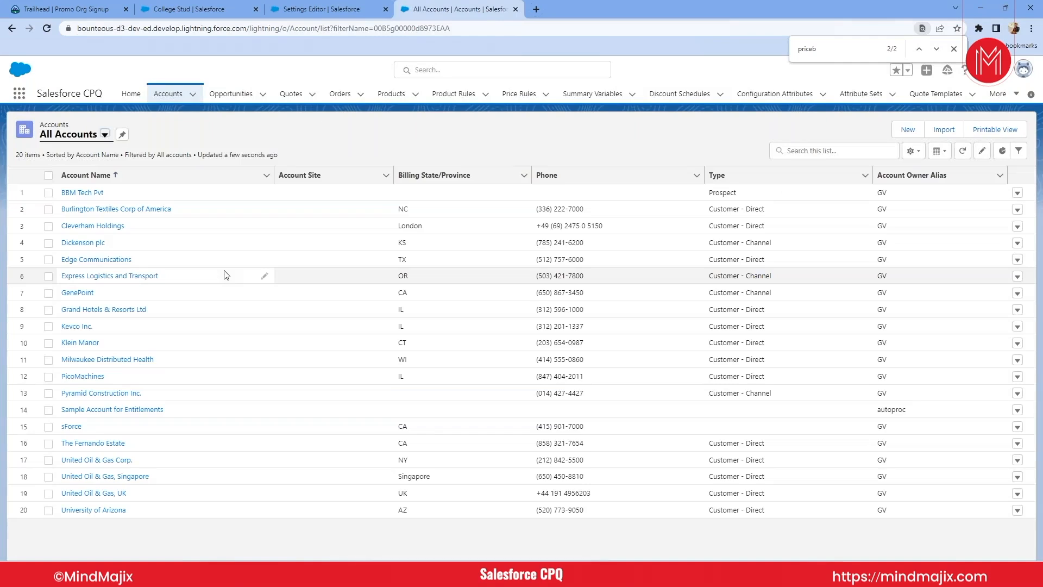
click(90, 211)
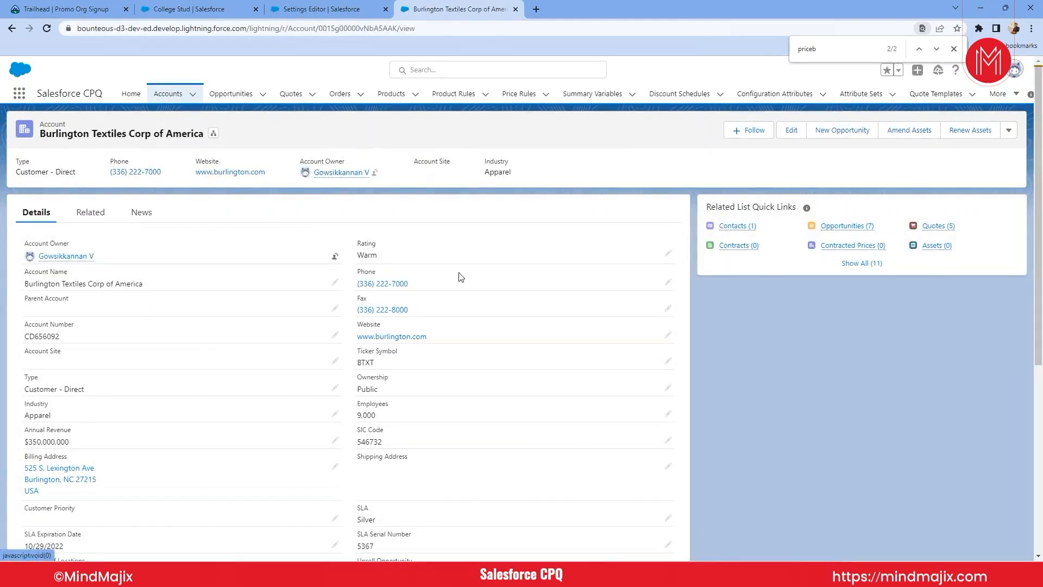
- Check the account's related contacts, return to the account, and open its related opportunities list
click(738, 226)
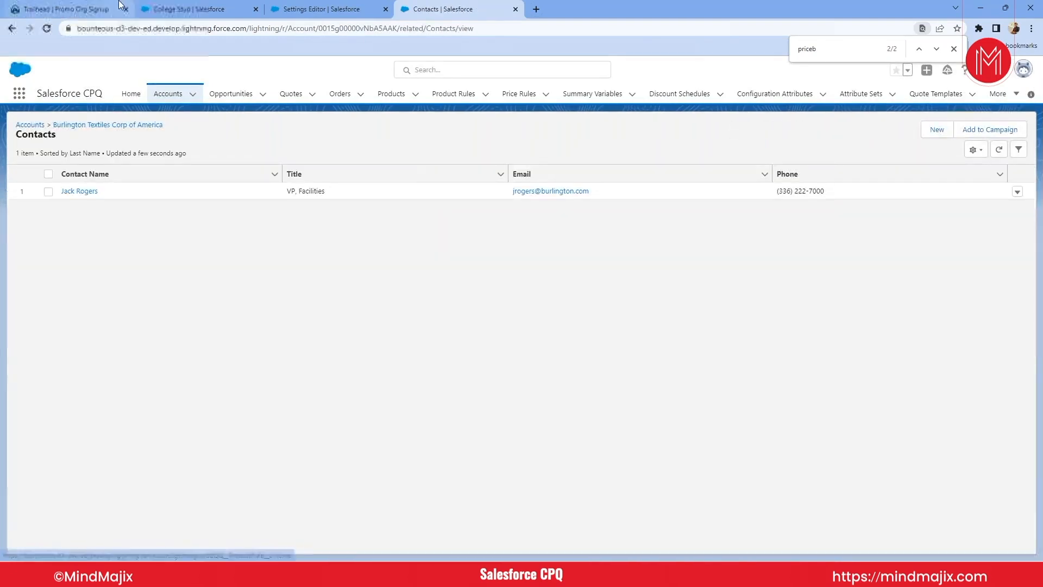
click(11, 29)
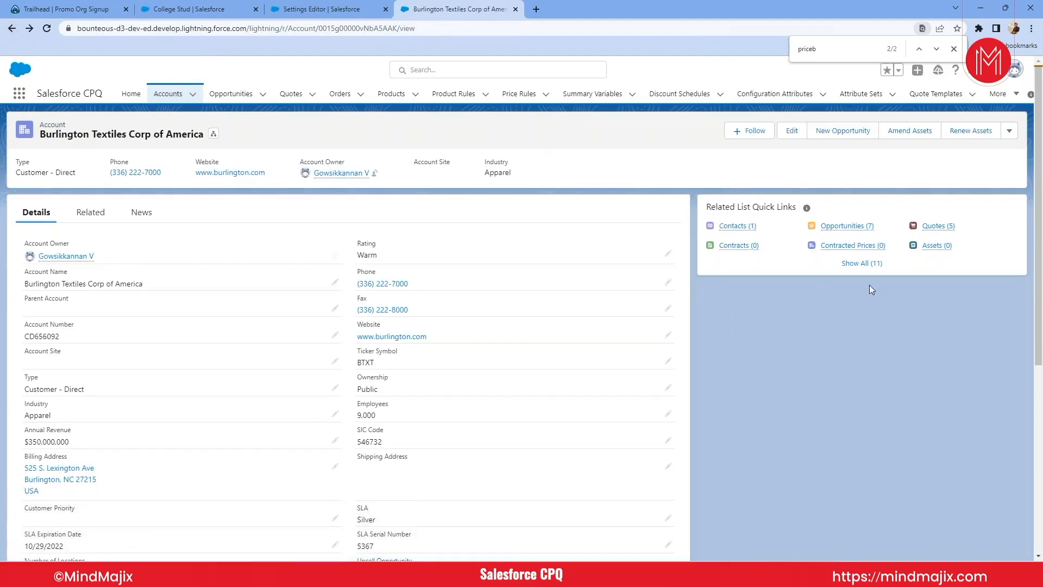
click(860, 229)
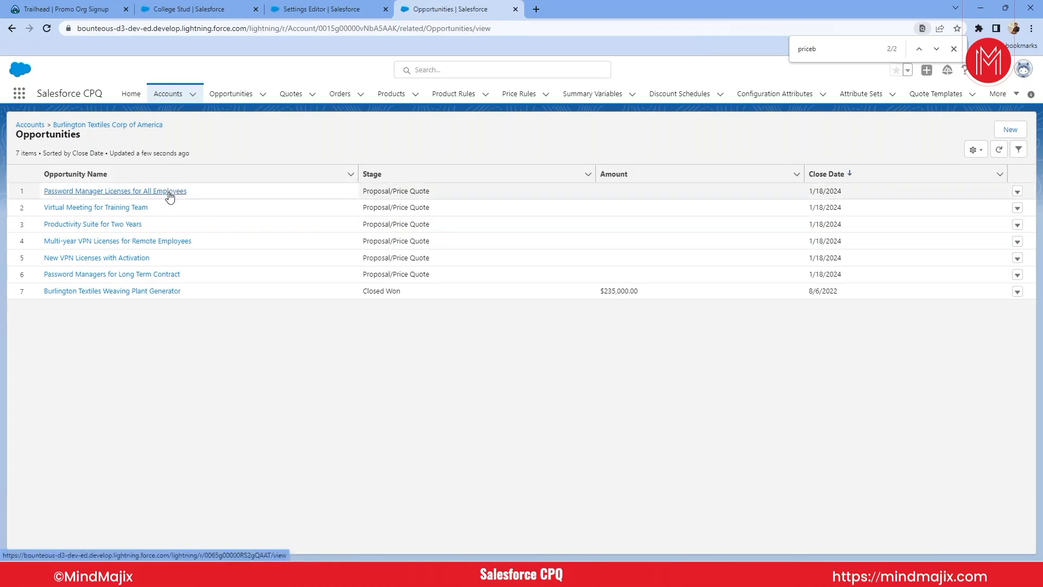
- Create an opportunity for the account named Opp sale 2 stard with close date 11/30/2022 and stage Prospecting, and save it
click(1005, 135)
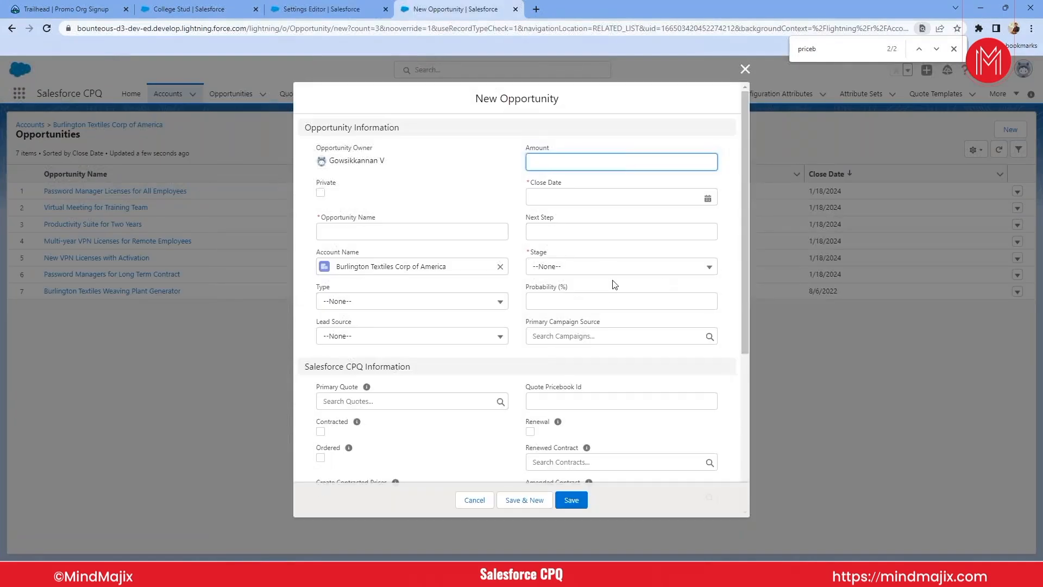
click(392, 230)
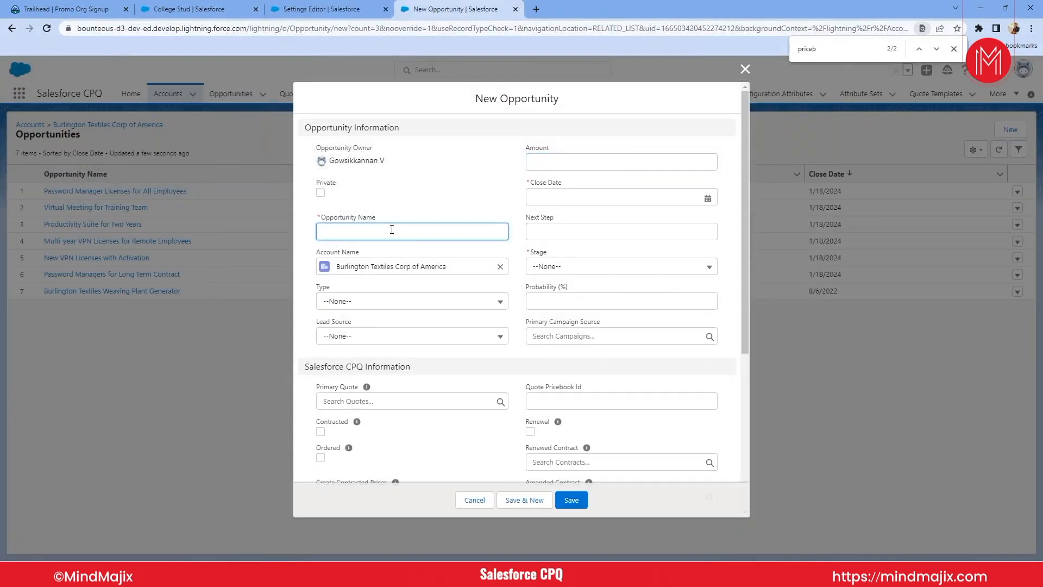
text(Opp sale 2 stard)
scroll(403, 292, down, 1)
click(562, 173)
click(671, 192)
click(642, 321)
click(575, 243)
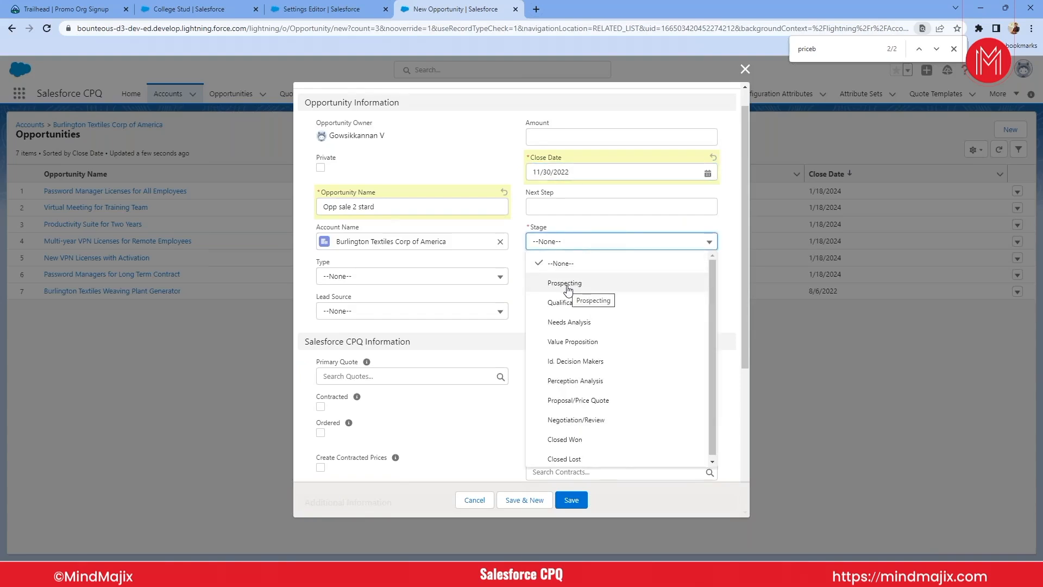
click(568, 287)
scroll(522, 282, down, 3)
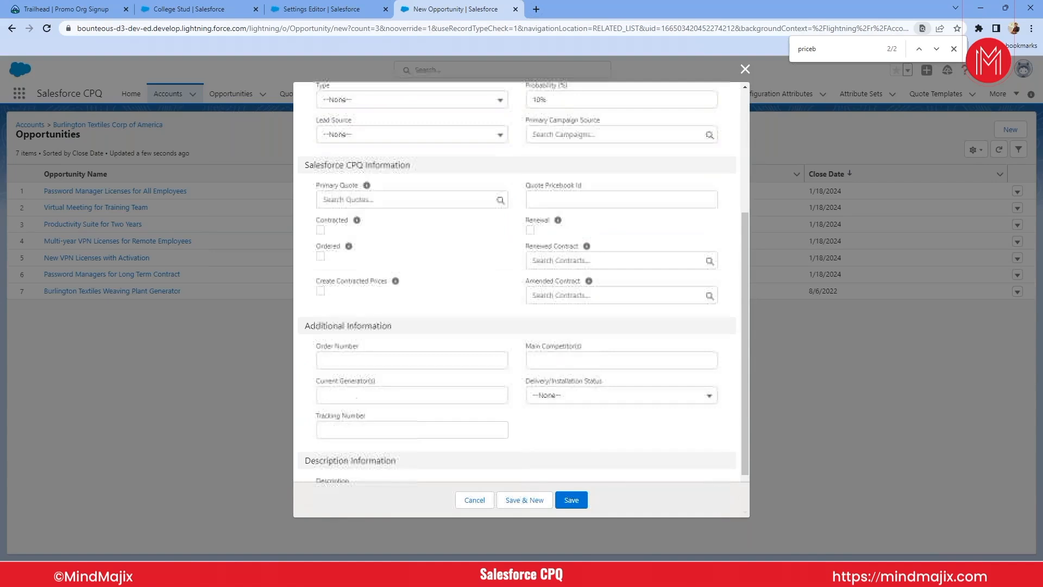
click(573, 499)
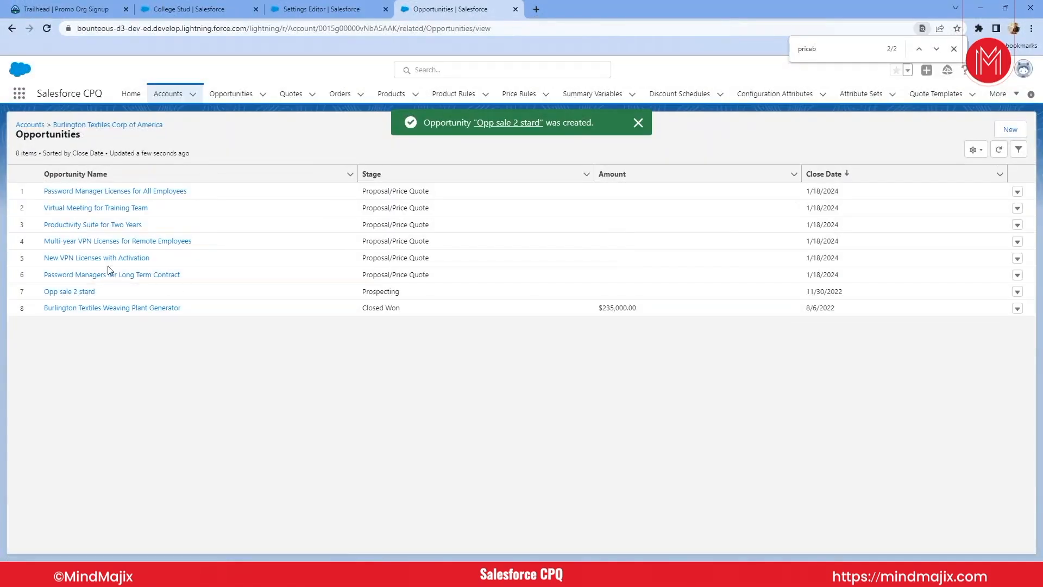
- Open the Opp sale 2 stard opportunity, create a new quote from it, and open that quote's record
click(76, 293)
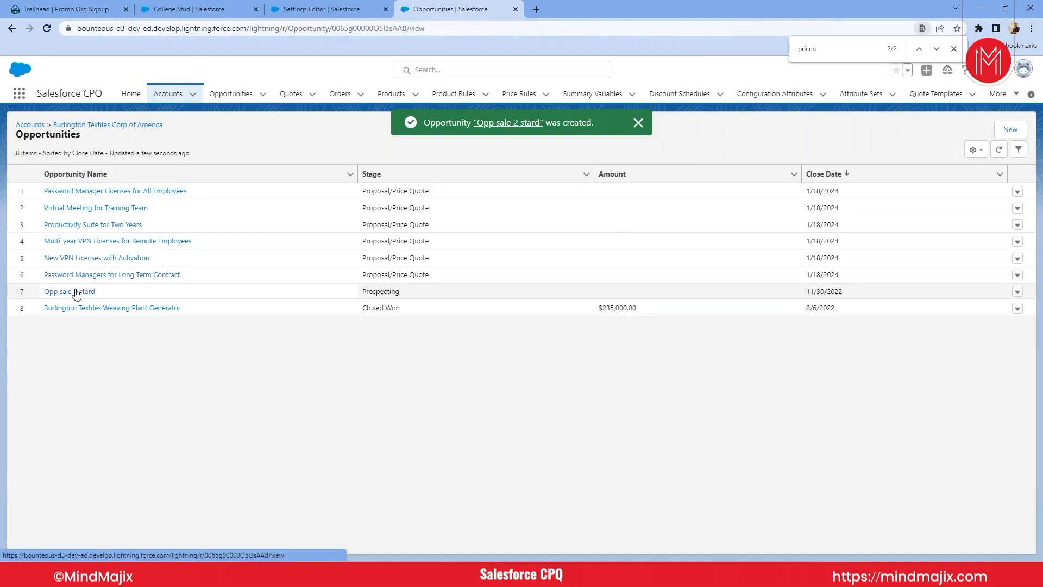
click(847, 131)
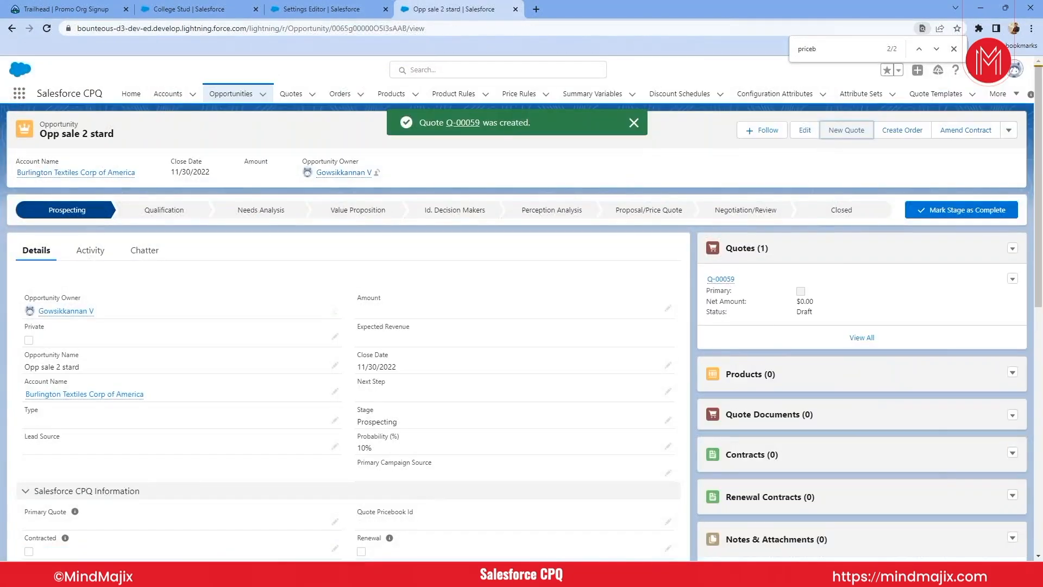
click(721, 280)
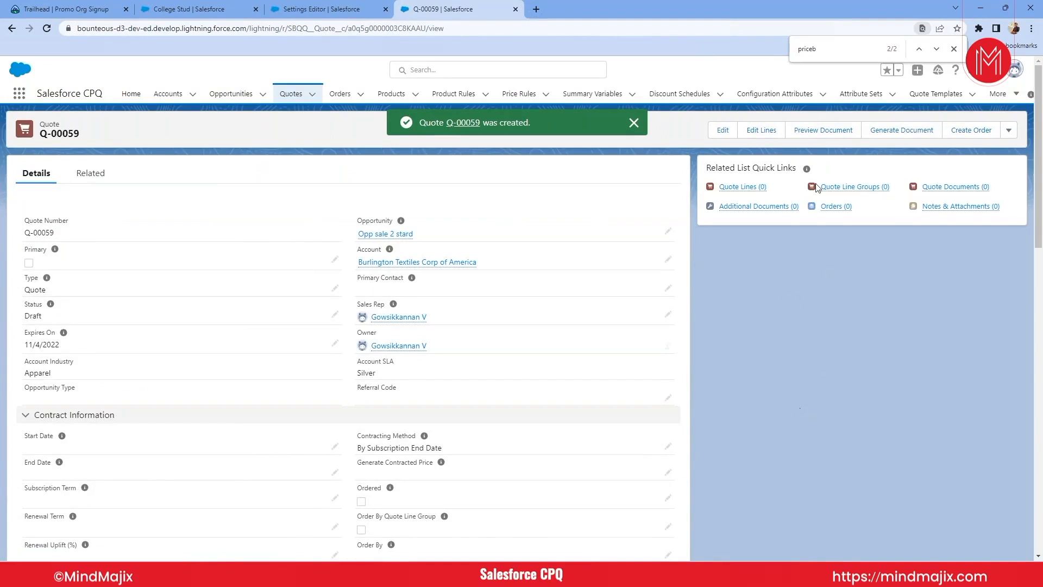
- Open the quote's line editor and set its price book to Standard Price Book
click(774, 133)
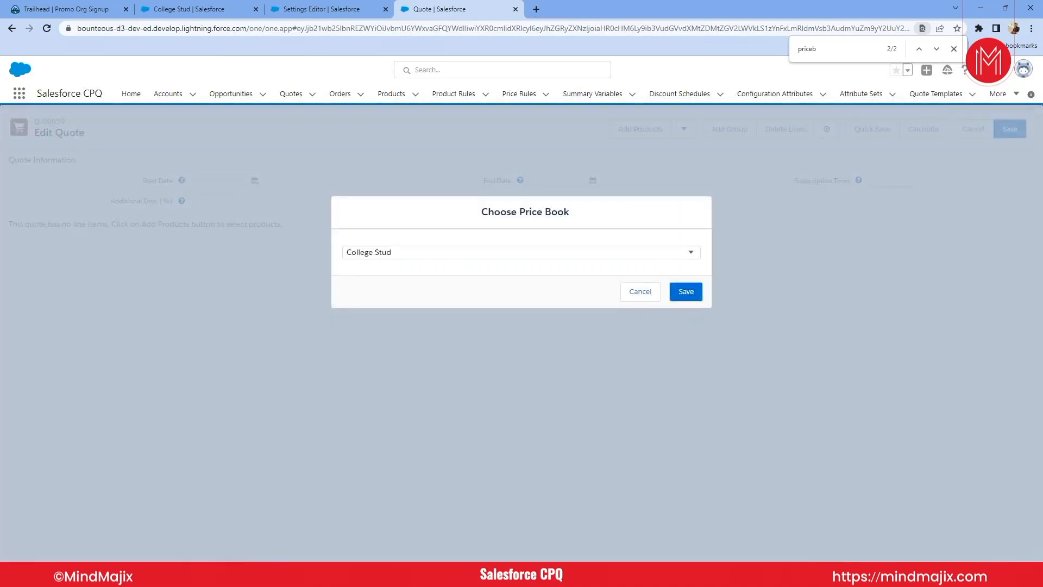
click(401, 255)
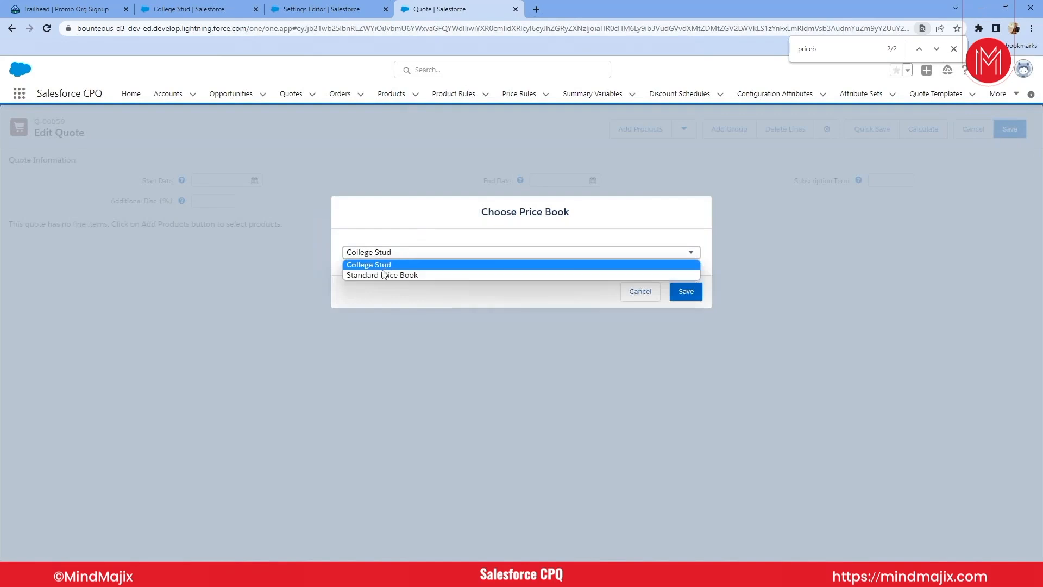
click(382, 275)
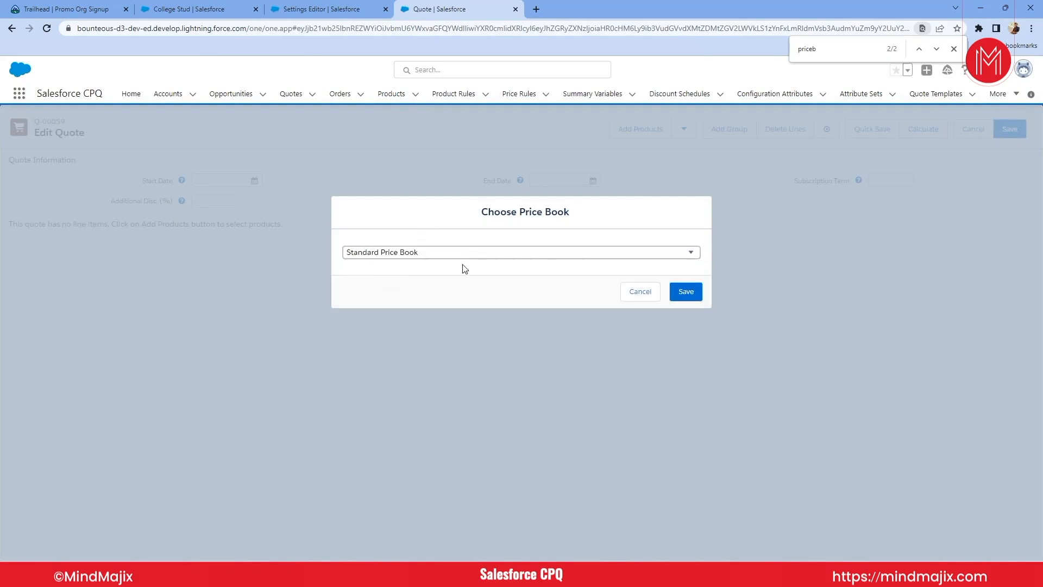
click(677, 293)
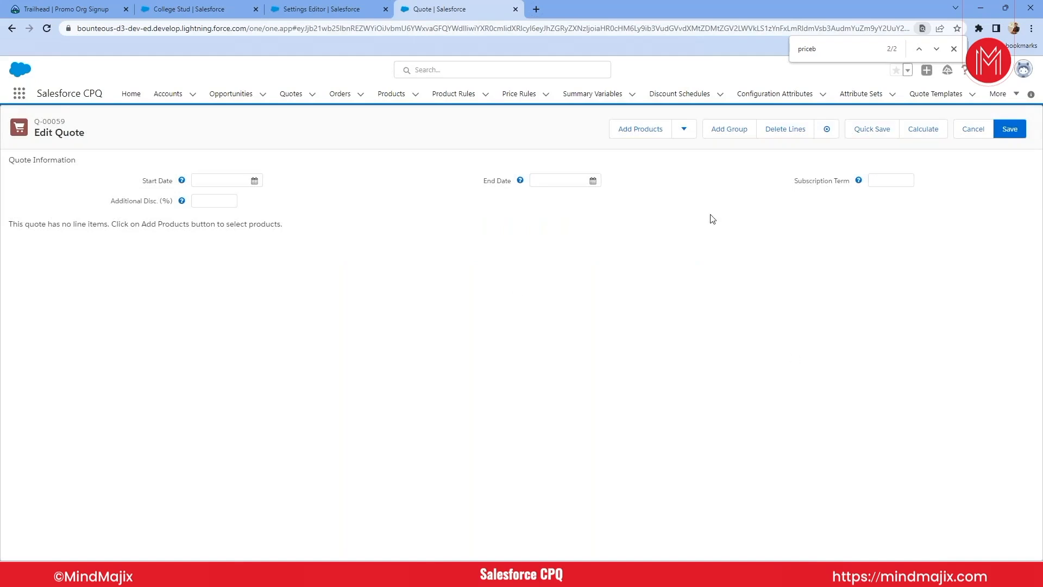
- Open the product selection for the quote and look over the available products and the product filter fields
click(626, 131)
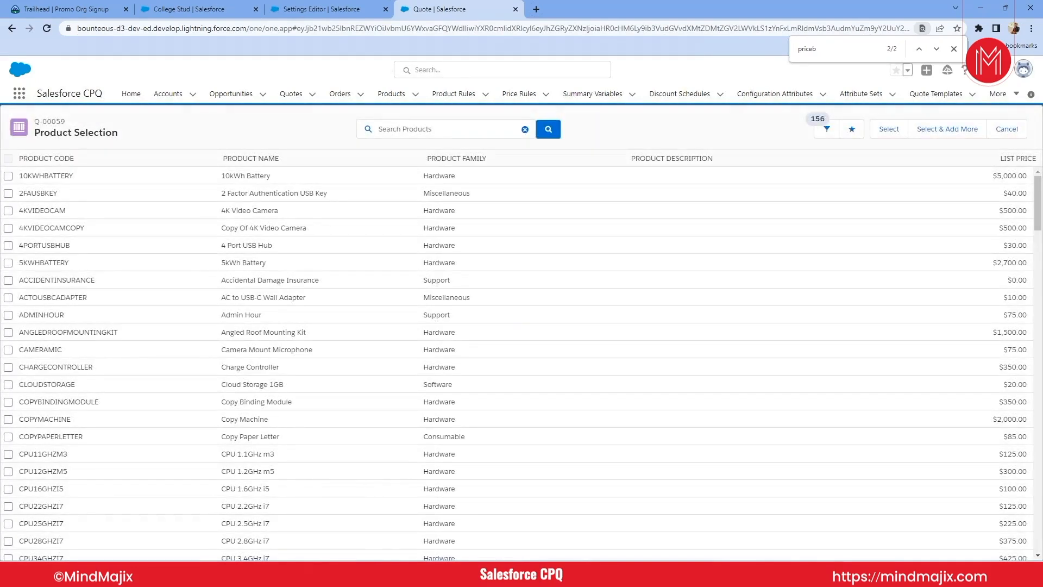
scroll(510, 296, down, 10)
scroll(510, 296, down, 5)
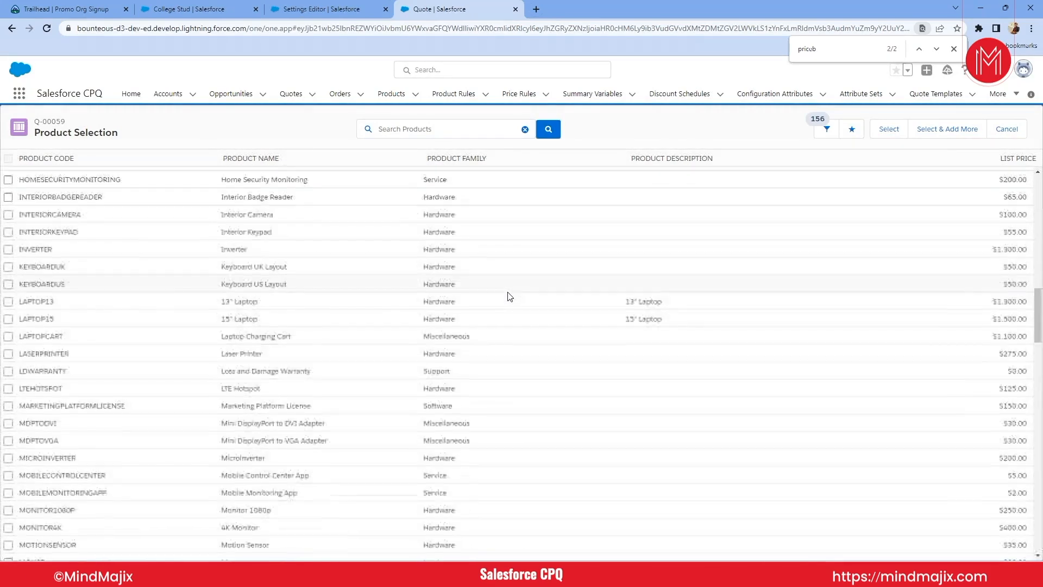
scroll(510, 296, up, 15)
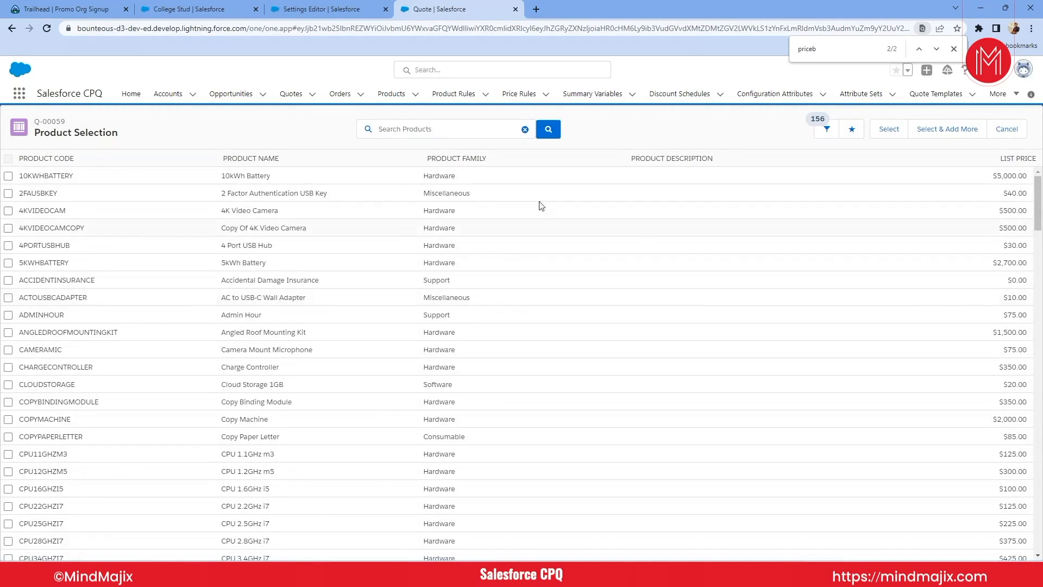
click(826, 130)
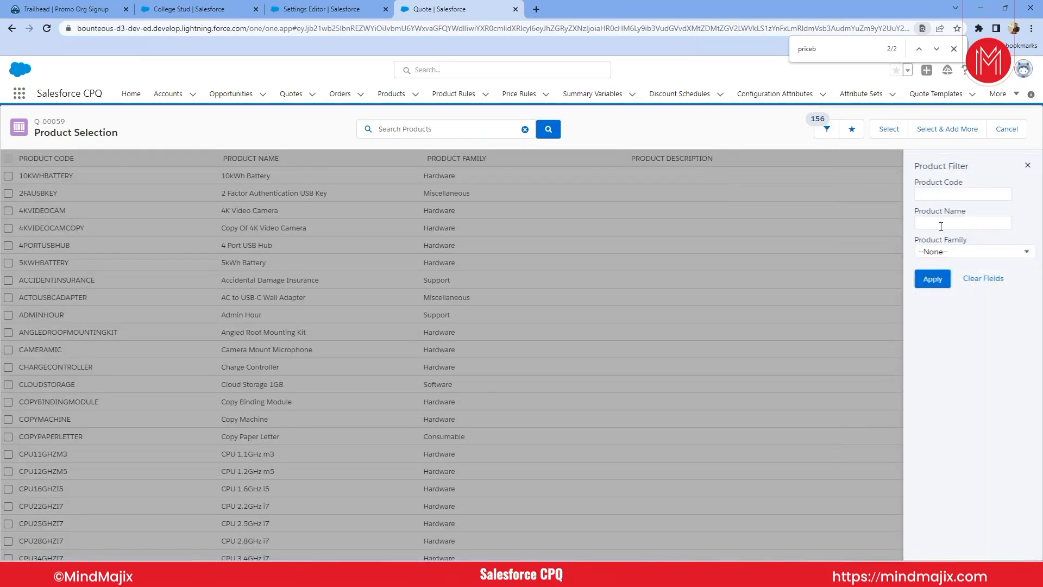
click(1028, 167)
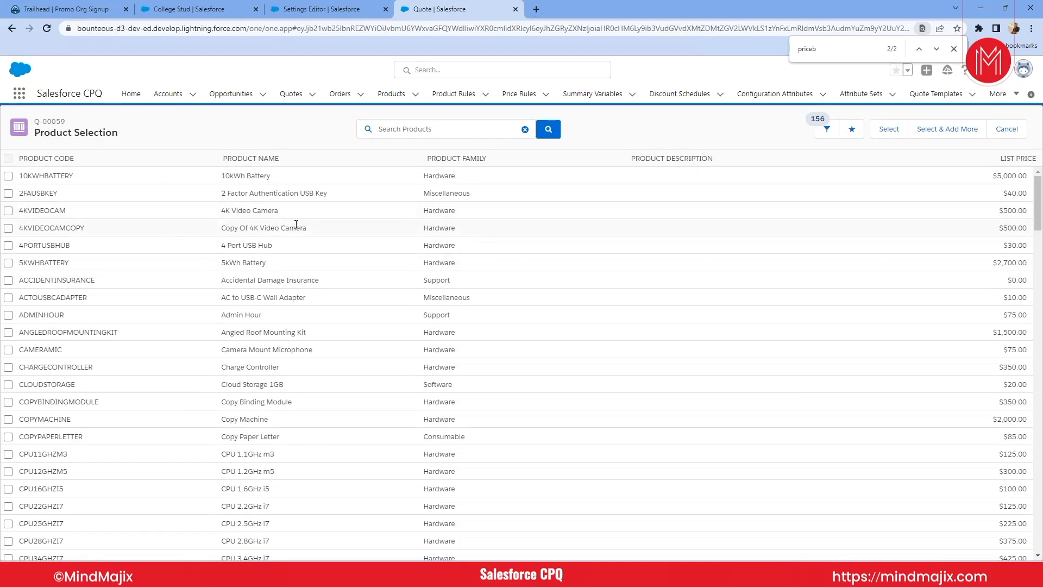
- Select the 4K Video Camera product and add it to the quote
click(8, 211)
click(886, 133)
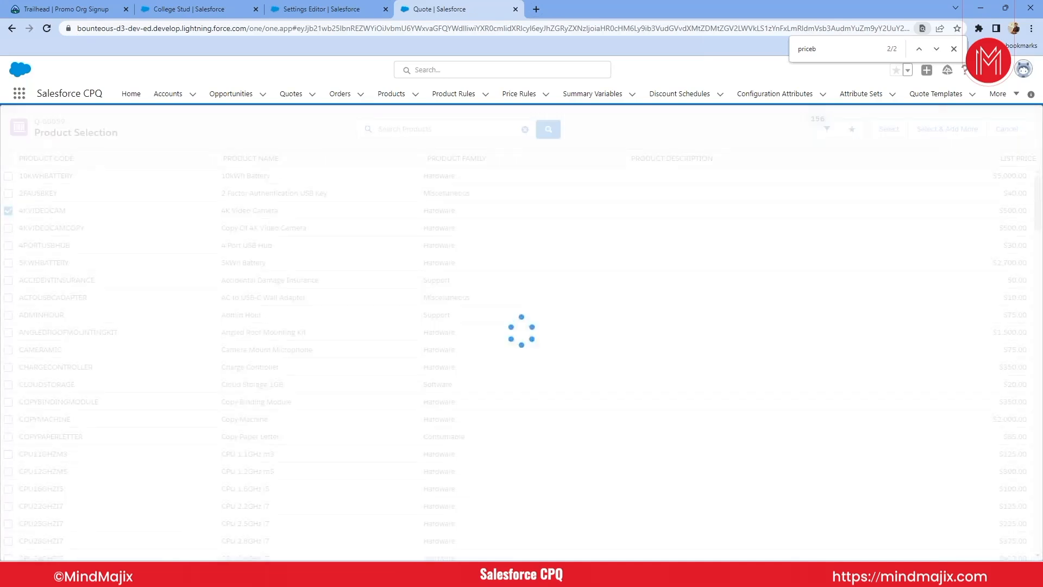
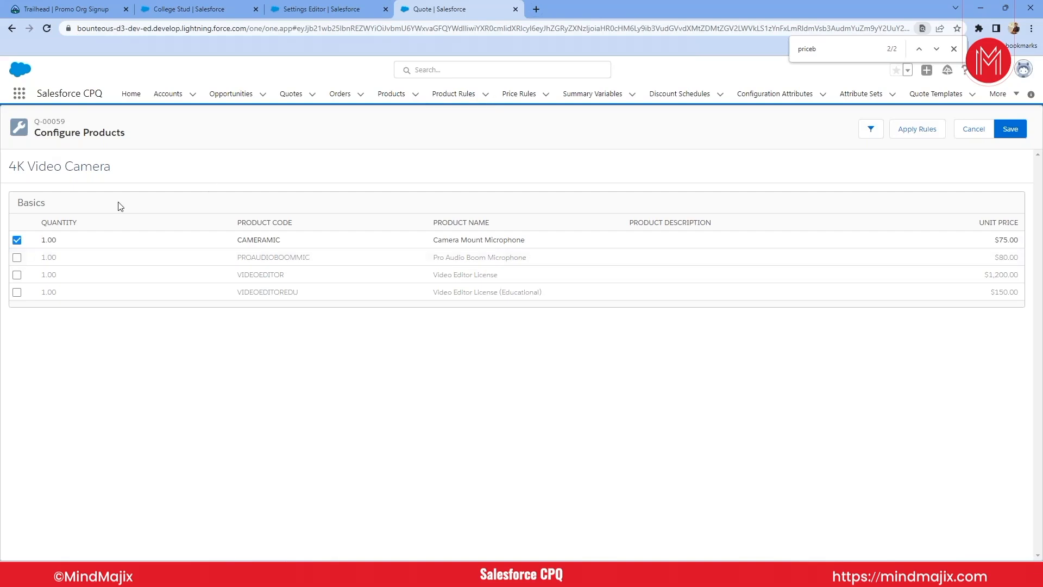
- Open the products list in a separate browser tab and open the 4K Video Camera product record from it
triple_click(71, 171)
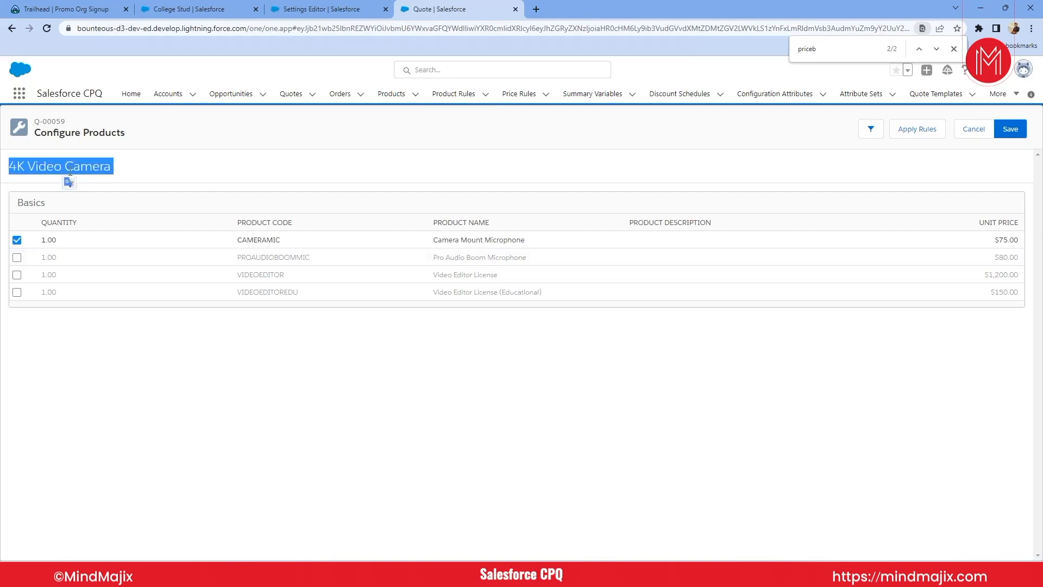
right_click(380, 98)
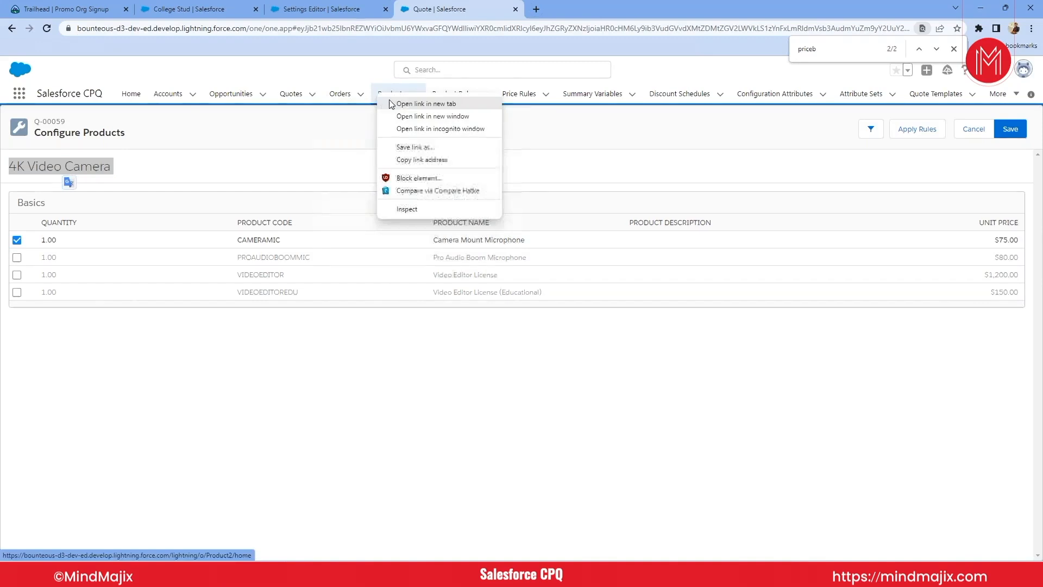
click(392, 104)
click(553, 17)
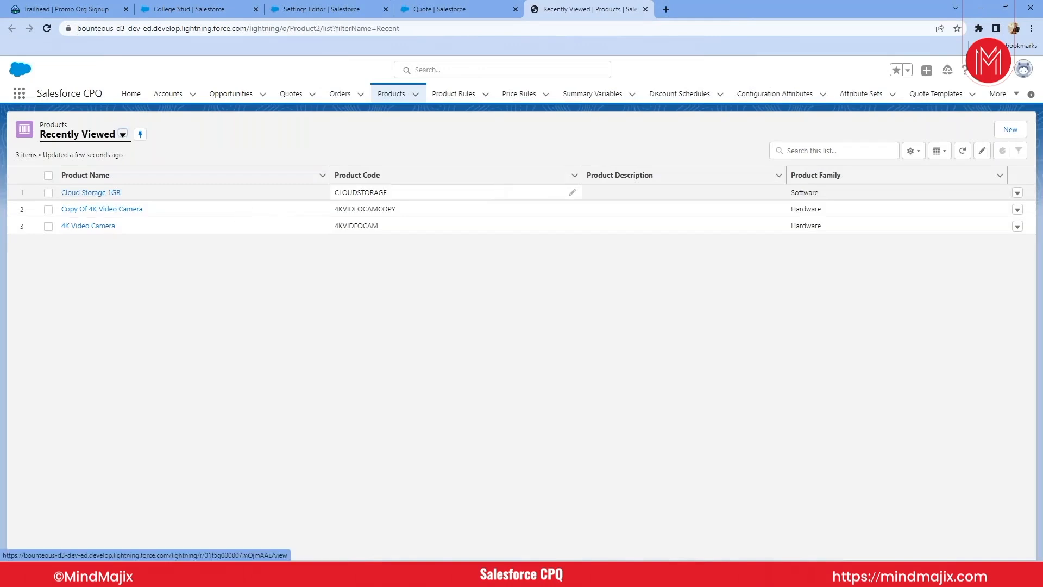
click(91, 136)
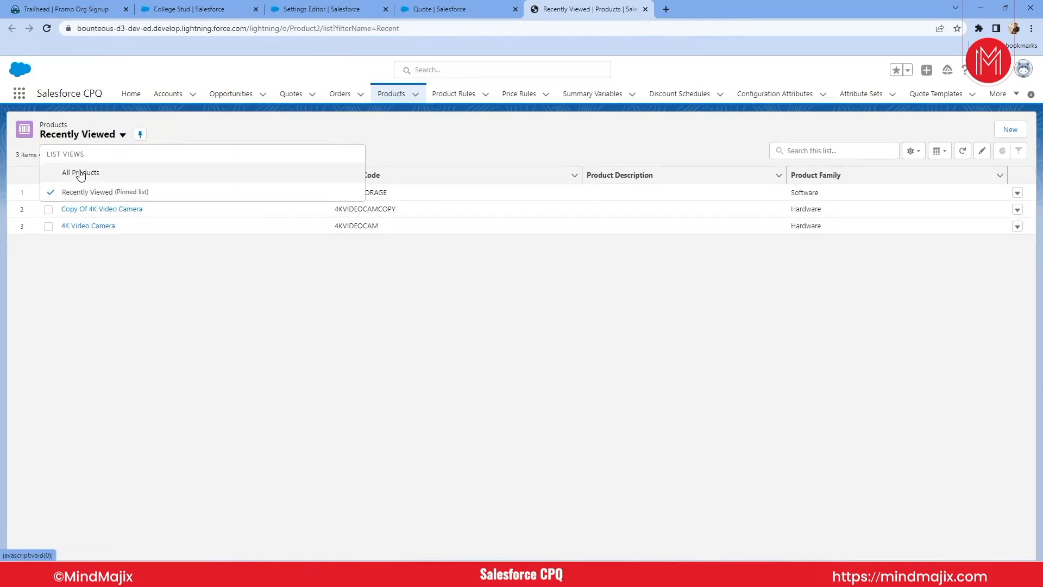
click(99, 292)
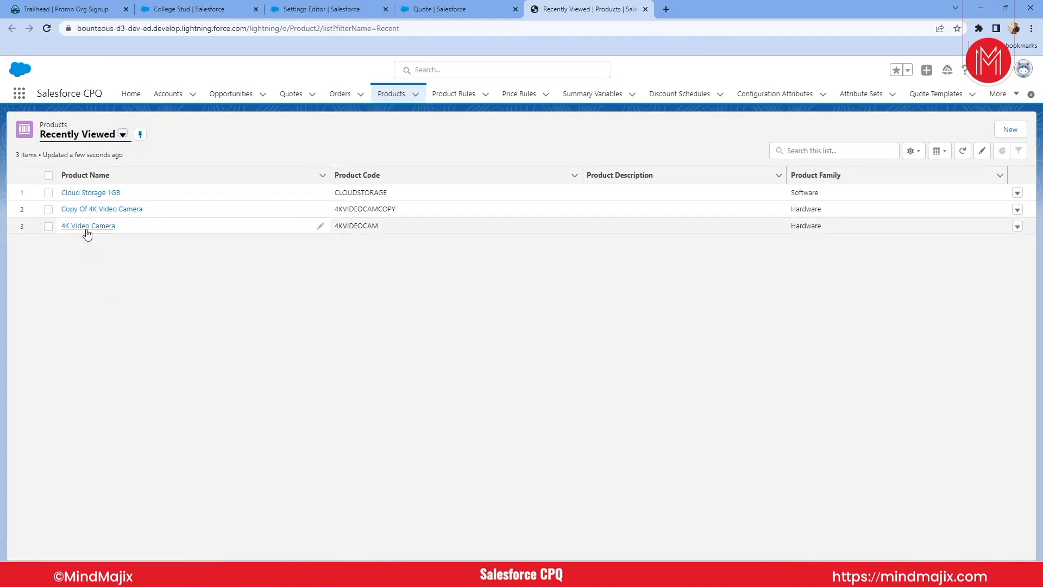
click(86, 229)
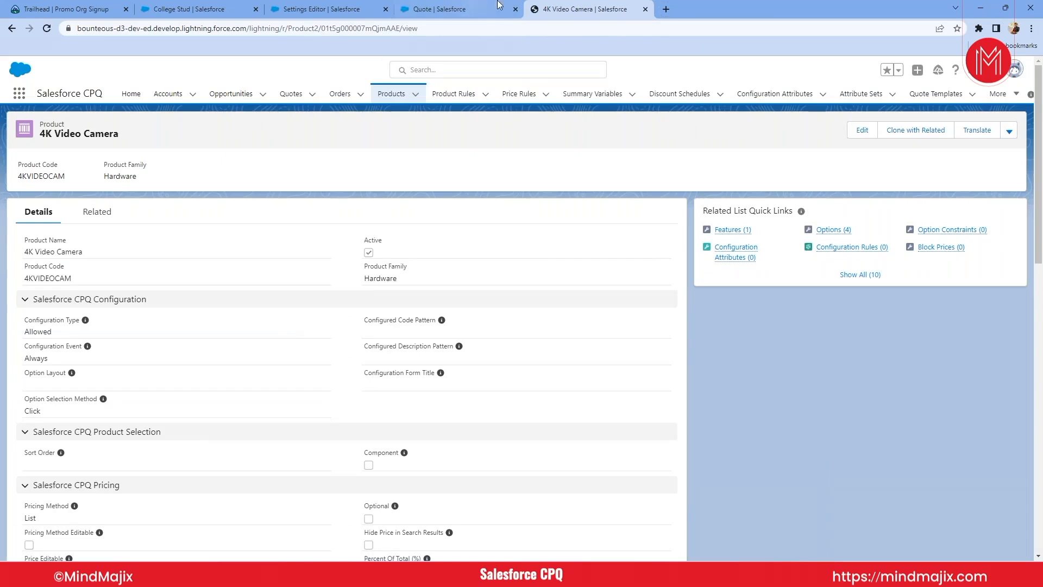
- Compare the 4K Video Camera's Configuration Type and Configuration Event fields with the quote's Configure Products page
click(477, 7)
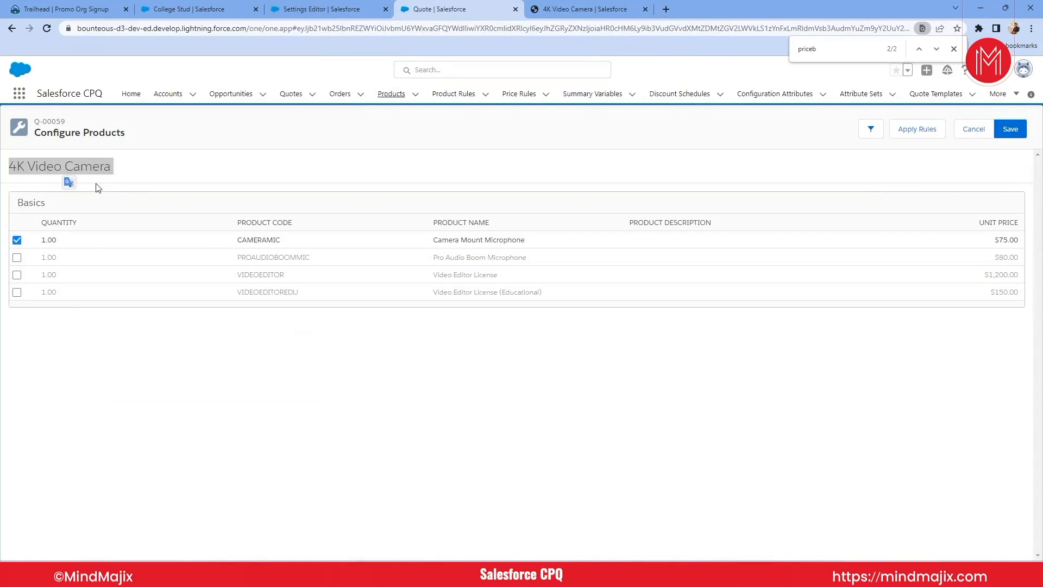
click(569, 14)
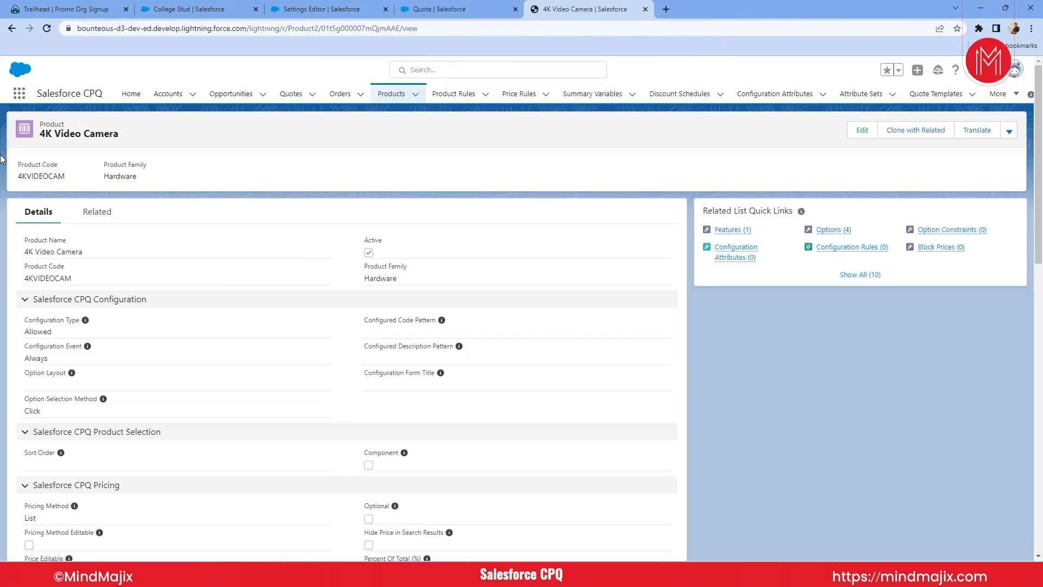
triple_click(34, 320)
drag(25, 346, 81, 346)
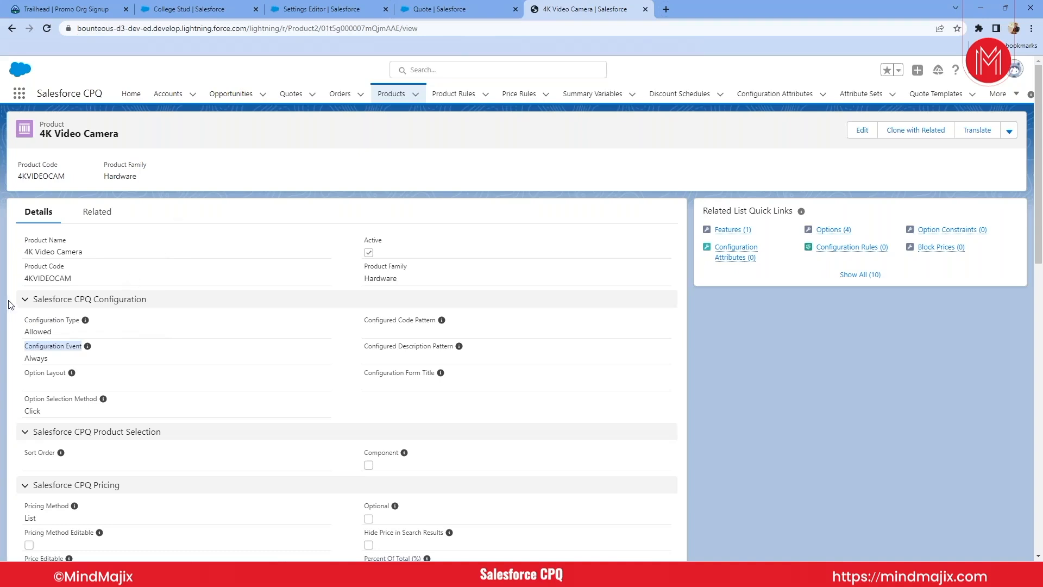
click(432, 9)
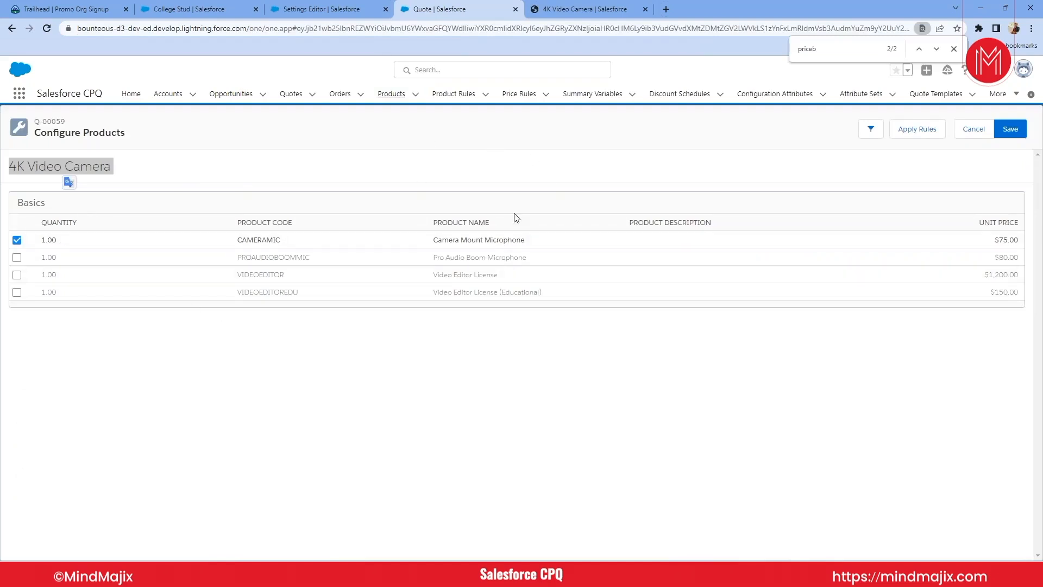
click(593, 11)
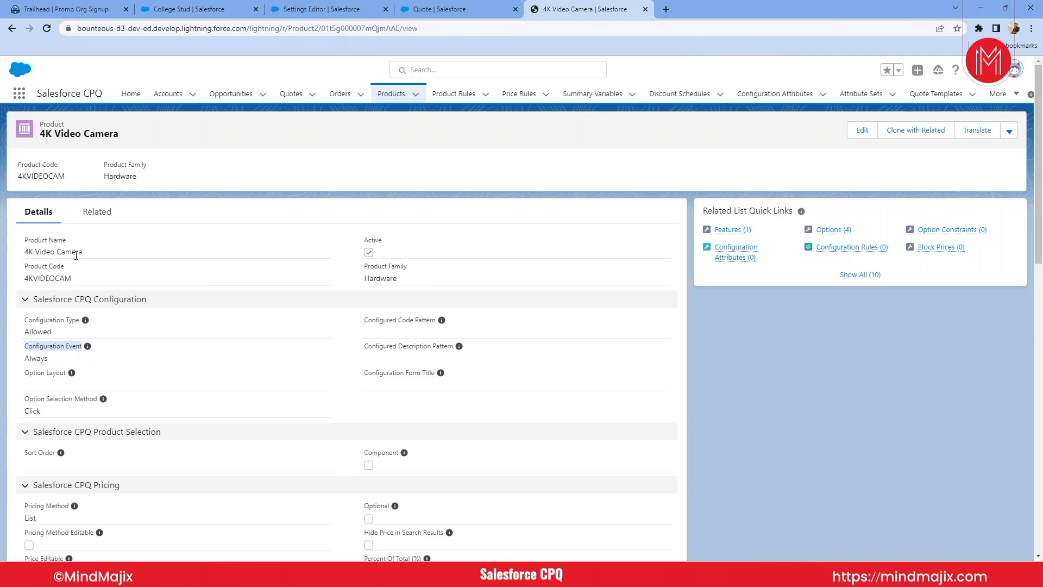
- Start a new product option for the 4K Video Camera with Cloud Storage 1GB as the optional SKU and number 5
click(97, 220)
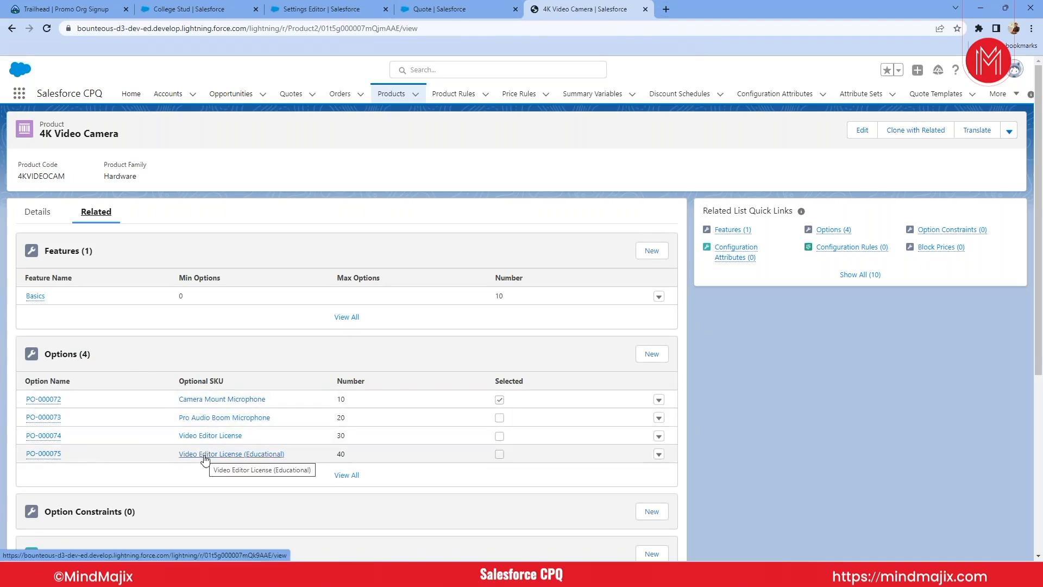
click(652, 354)
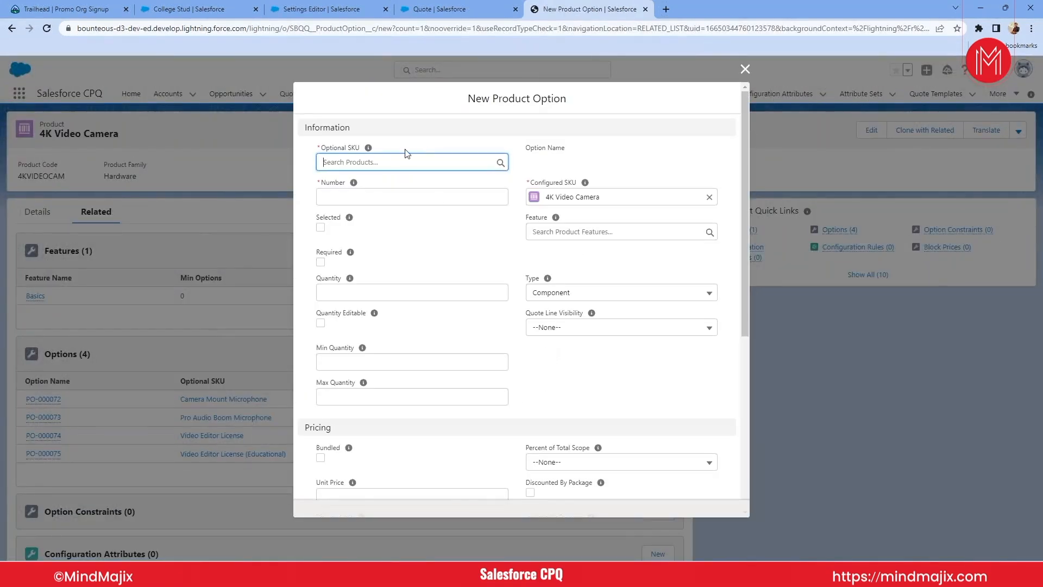
click(391, 161)
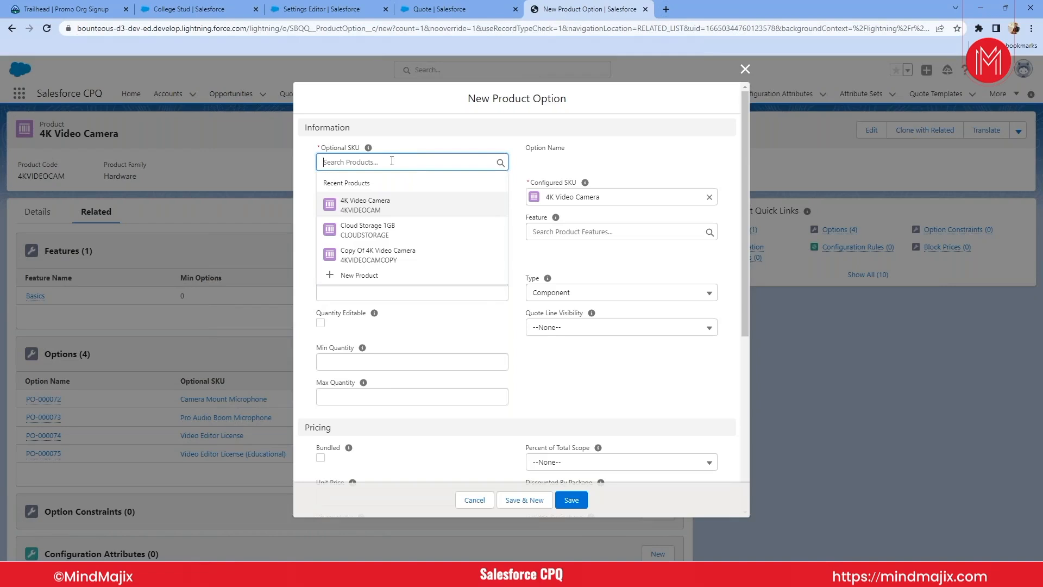
click(365, 233)
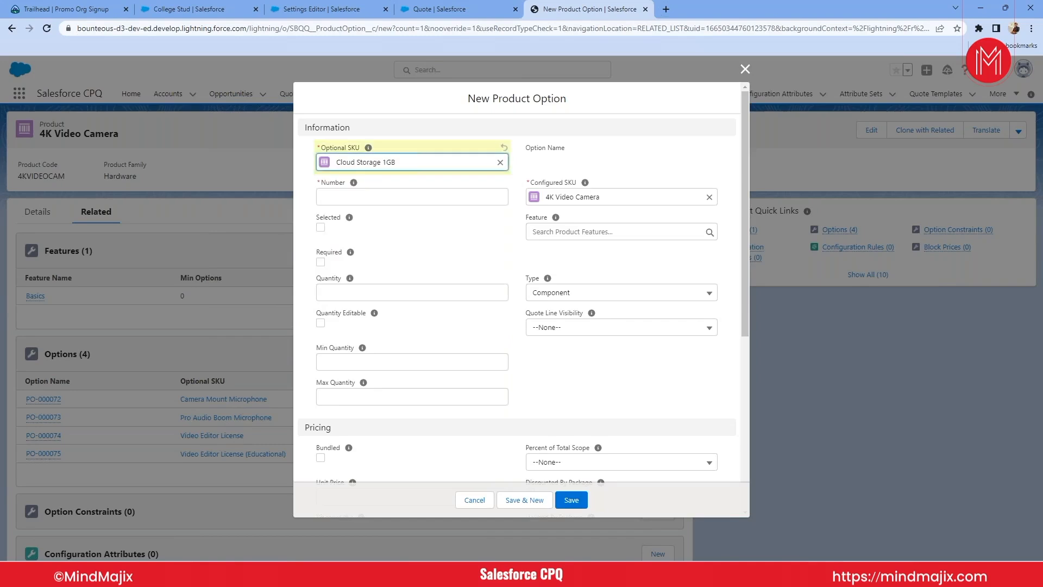
click(349, 191)
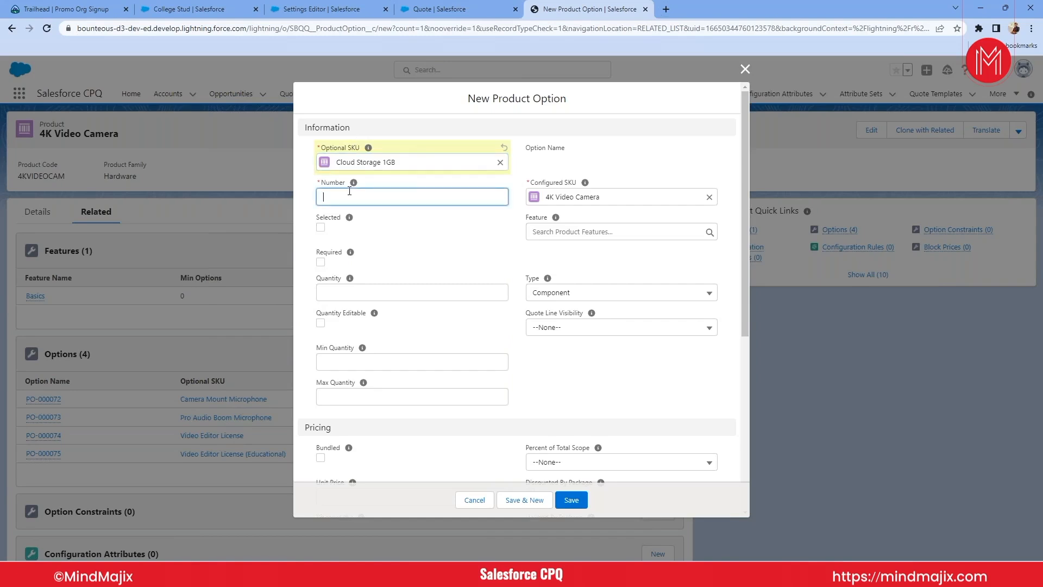
text(5)
- Mark the new product option as Selected and Required, checking the existing options on the quote's Configure Products page
click(431, 9)
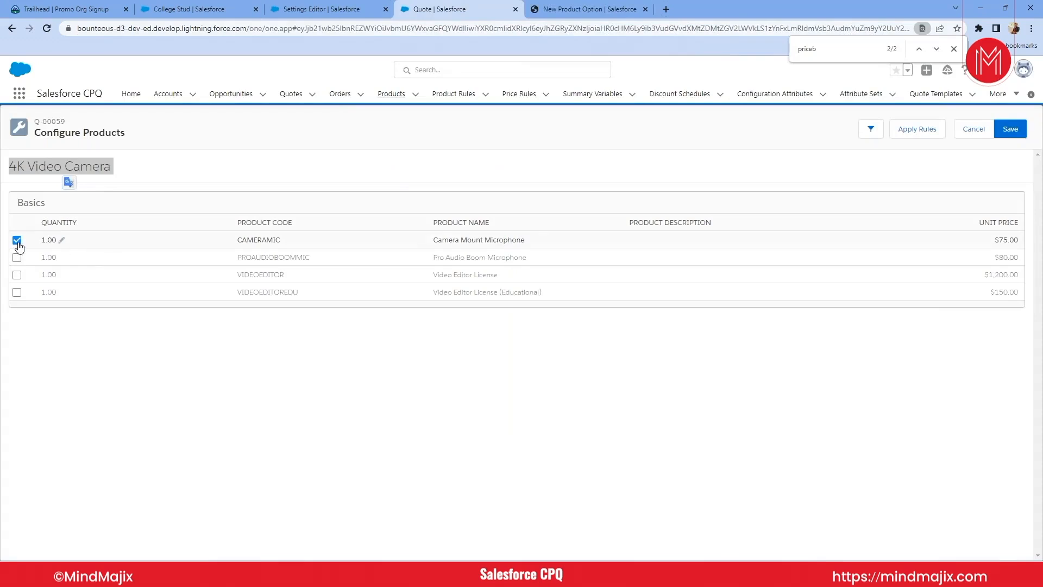
key(ctrl+Tab)
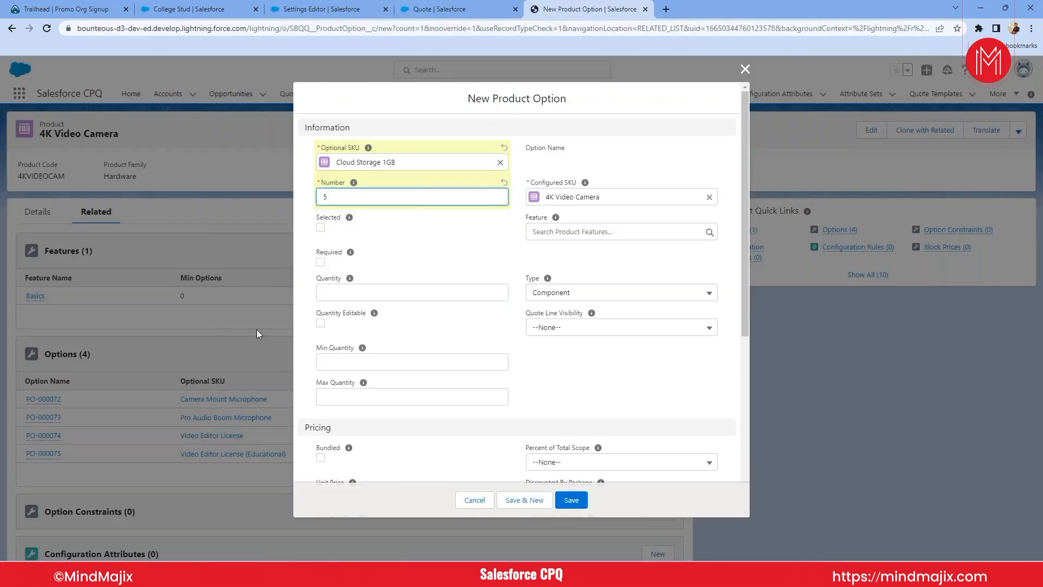
click(321, 227)
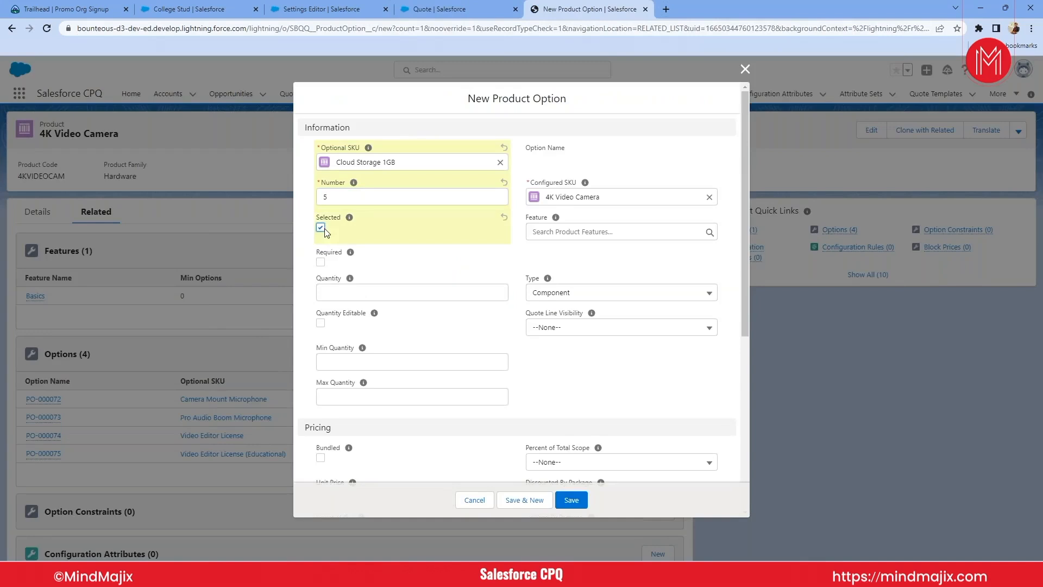
click(459, 11)
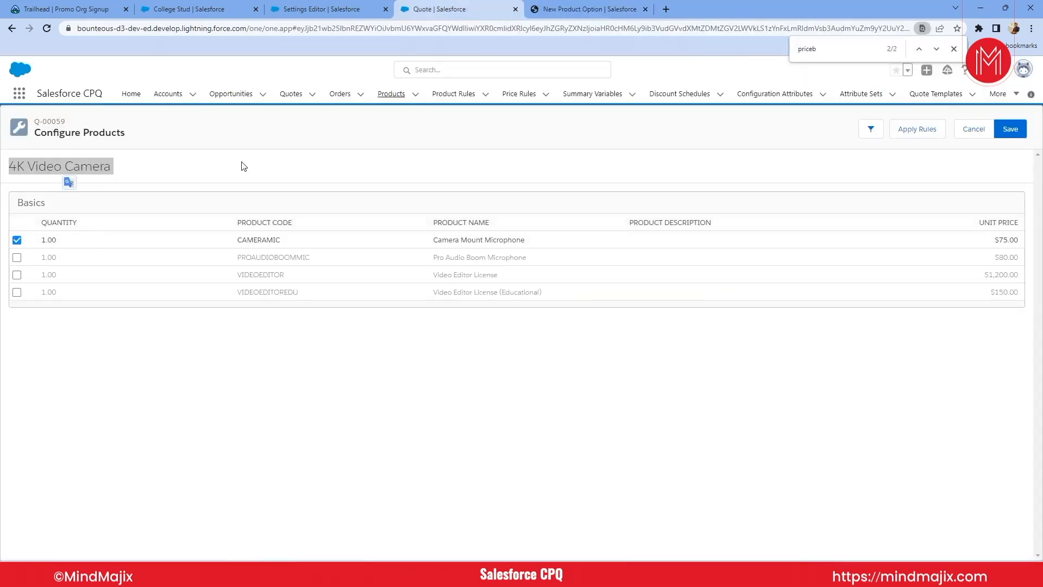
click(563, 6)
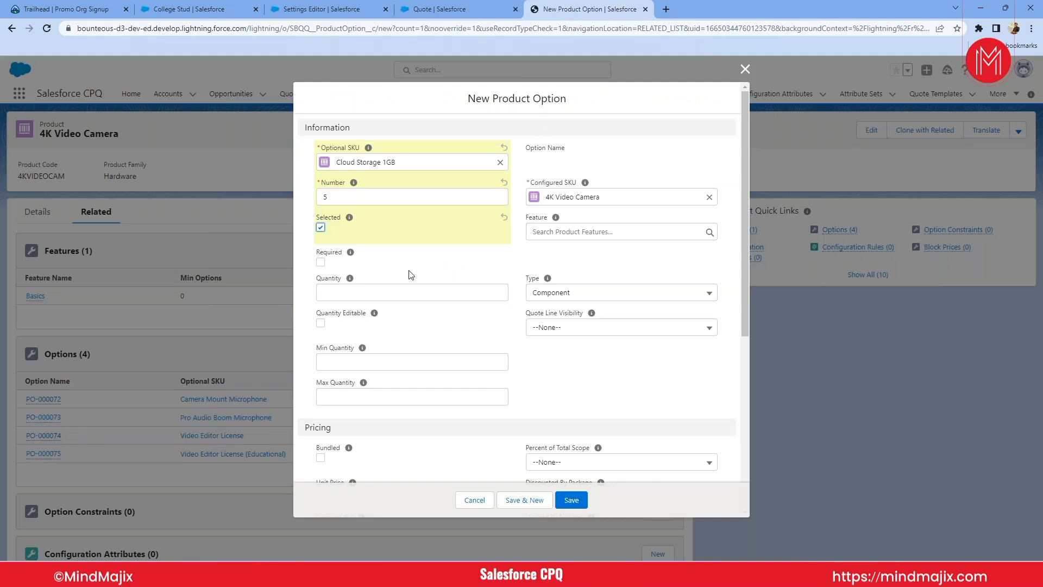
click(321, 263)
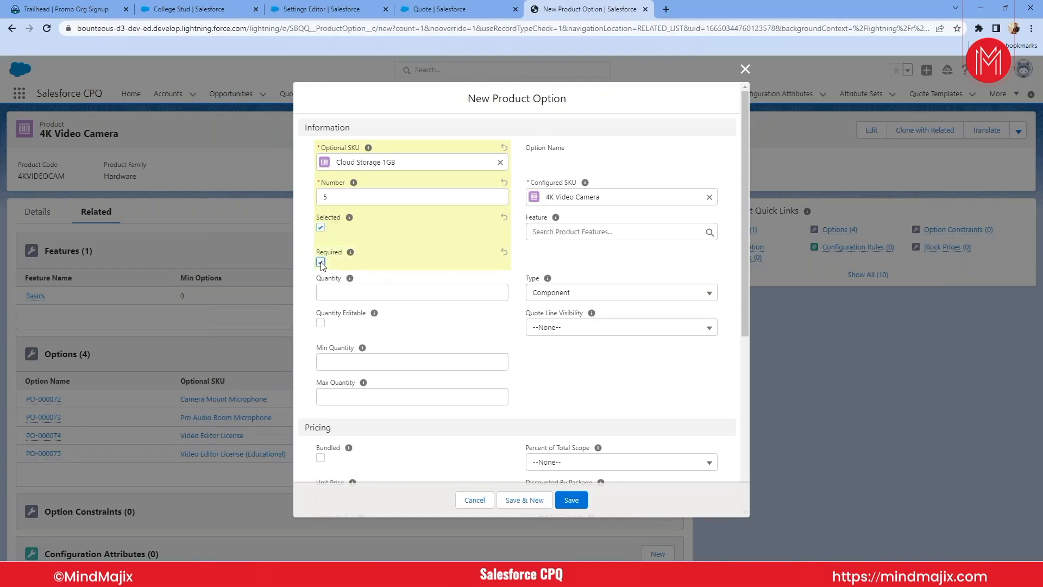
click(452, 14)
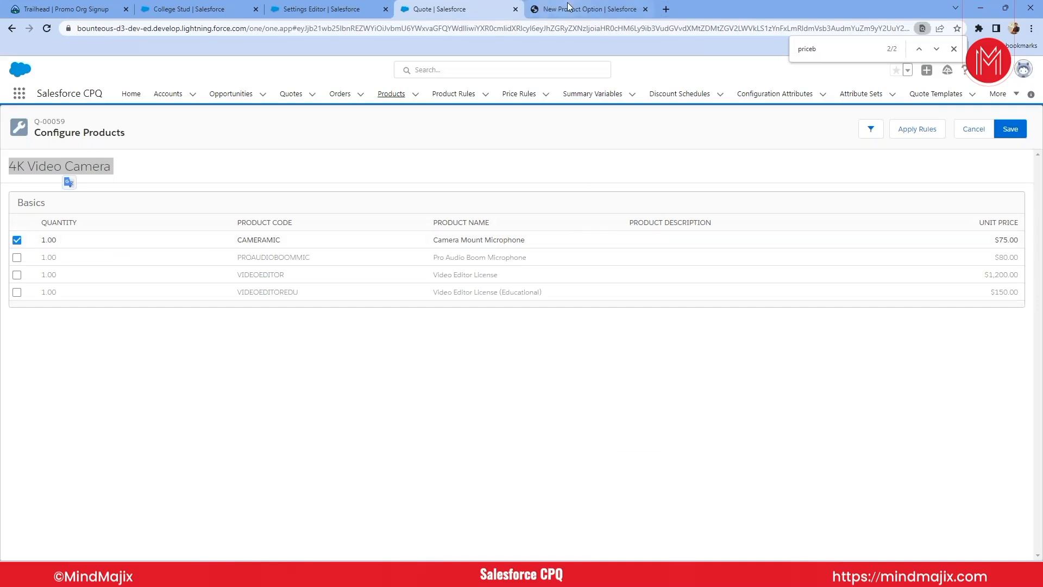
click(530, 8)
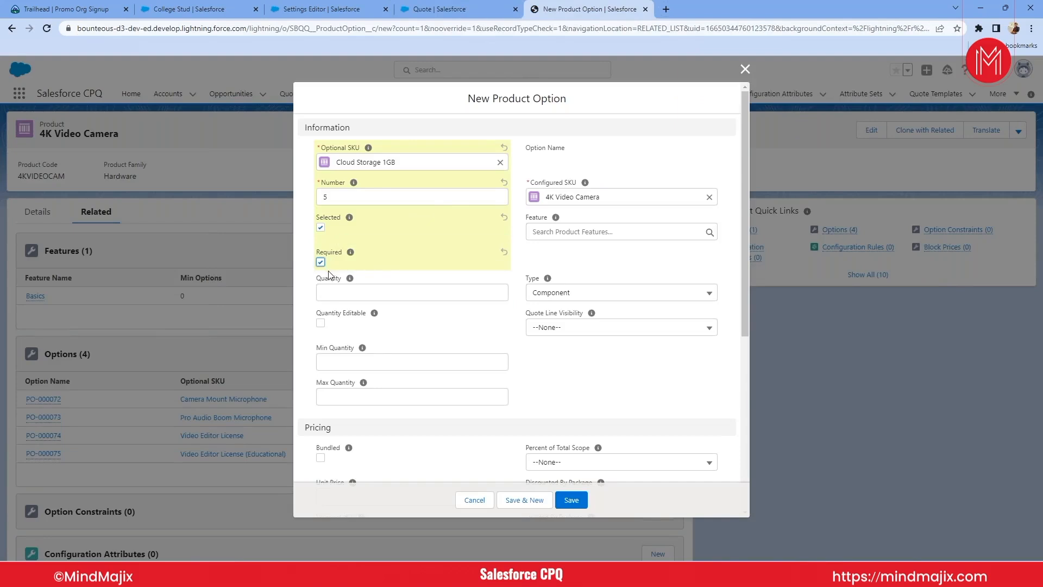
- Set the new product option's quantity to 5, checking the quantities on the quote's Configure Products page
click(373, 293)
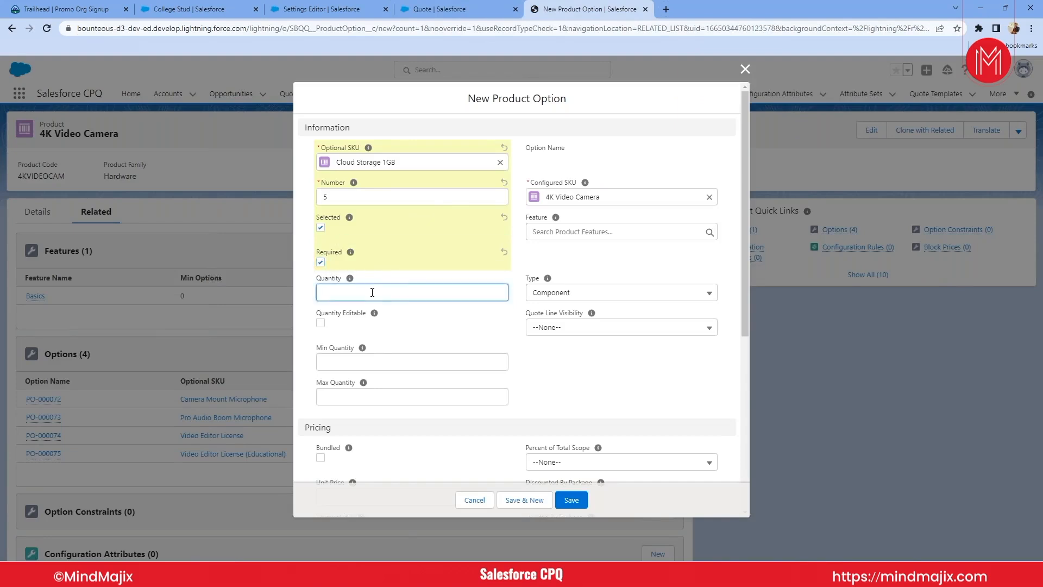
click(443, 9)
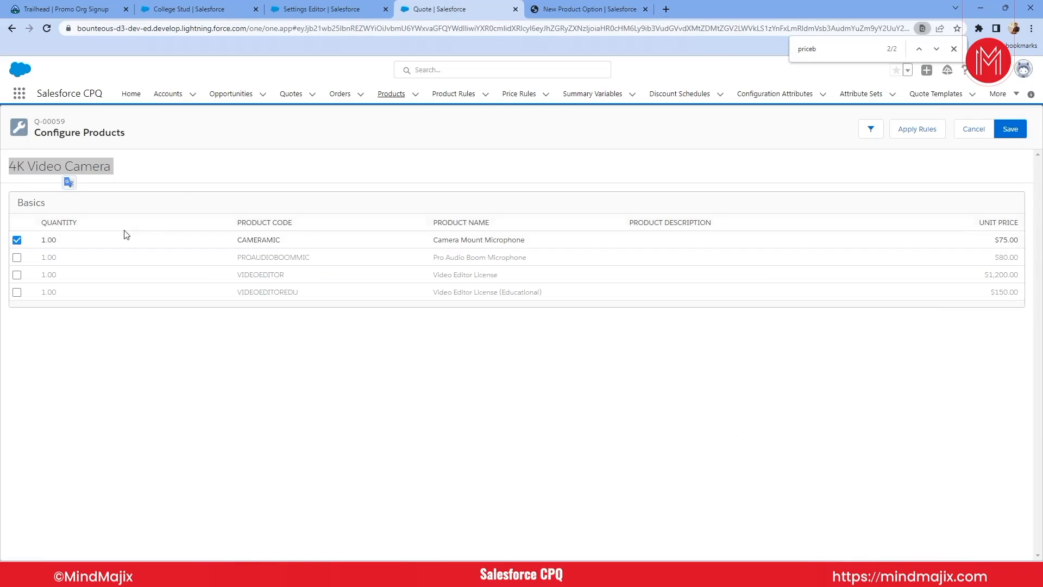
click(600, 9)
text(5)
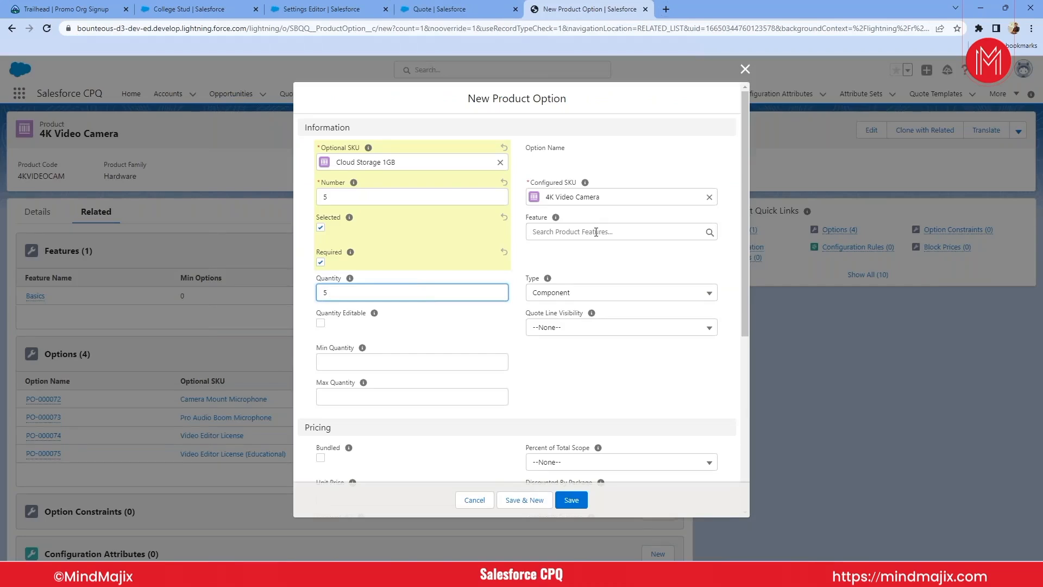
- Check the Basics feature on the quote's Configure Products page and start a new product feature named Cloud for the product option
click(445, 17)
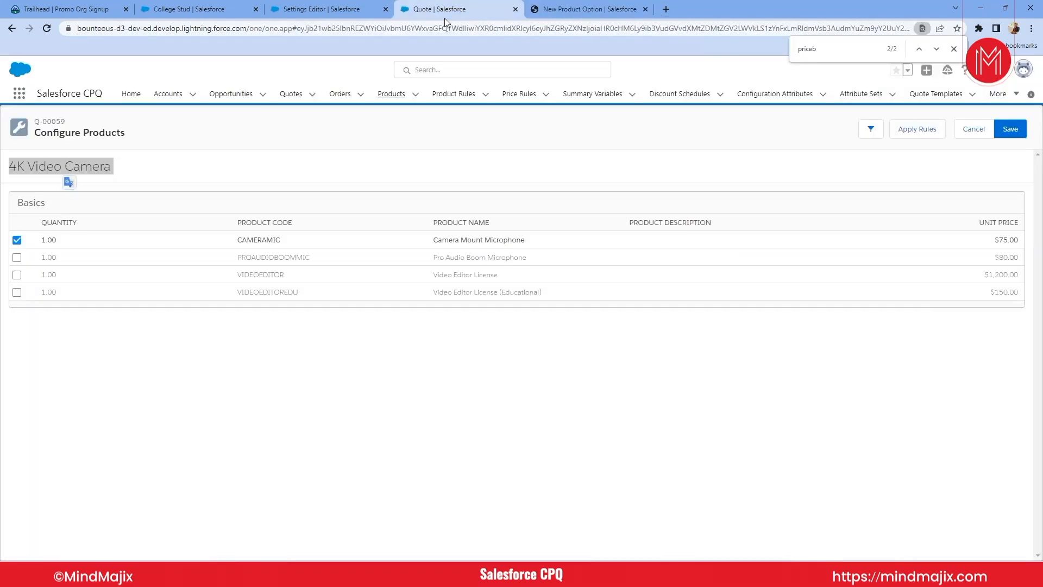
double_click(35, 203)
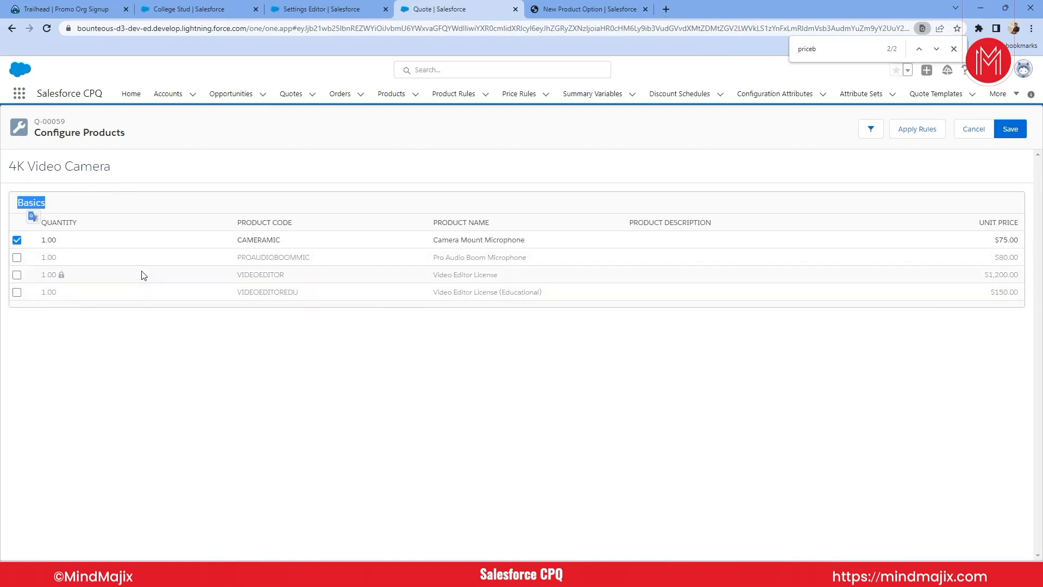
click(584, 6)
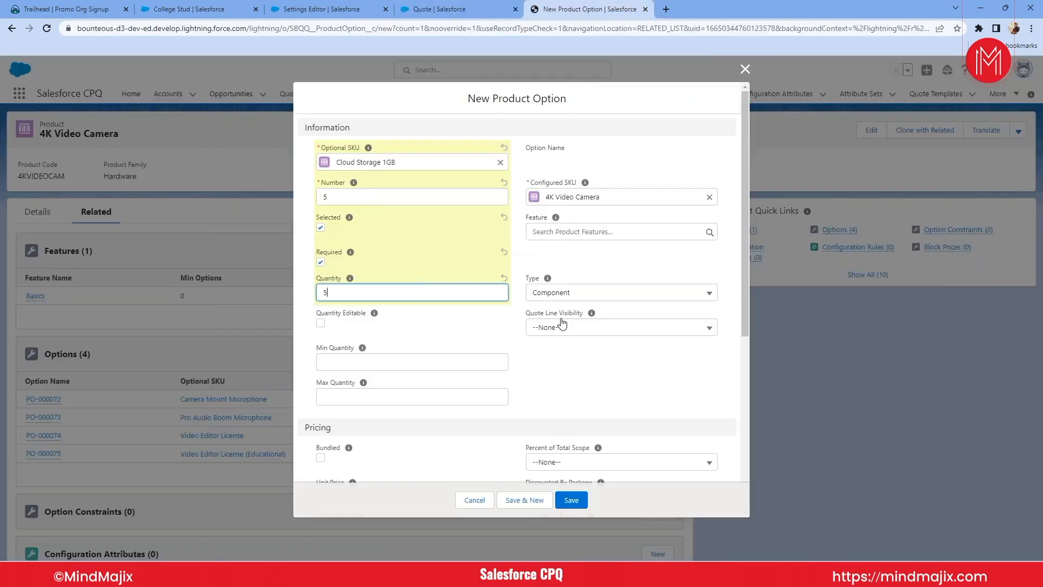
click(557, 233)
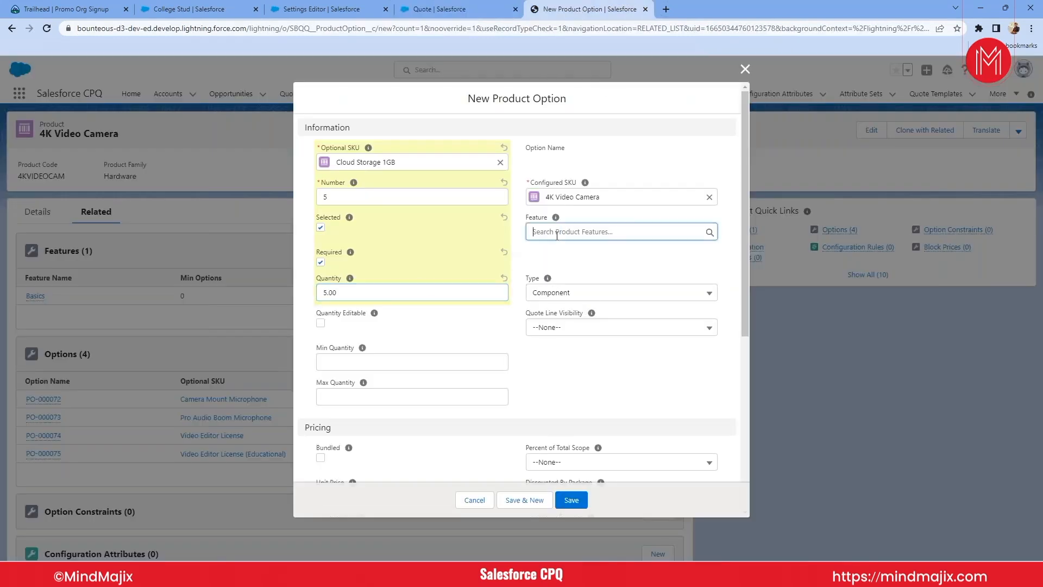
click(557, 254)
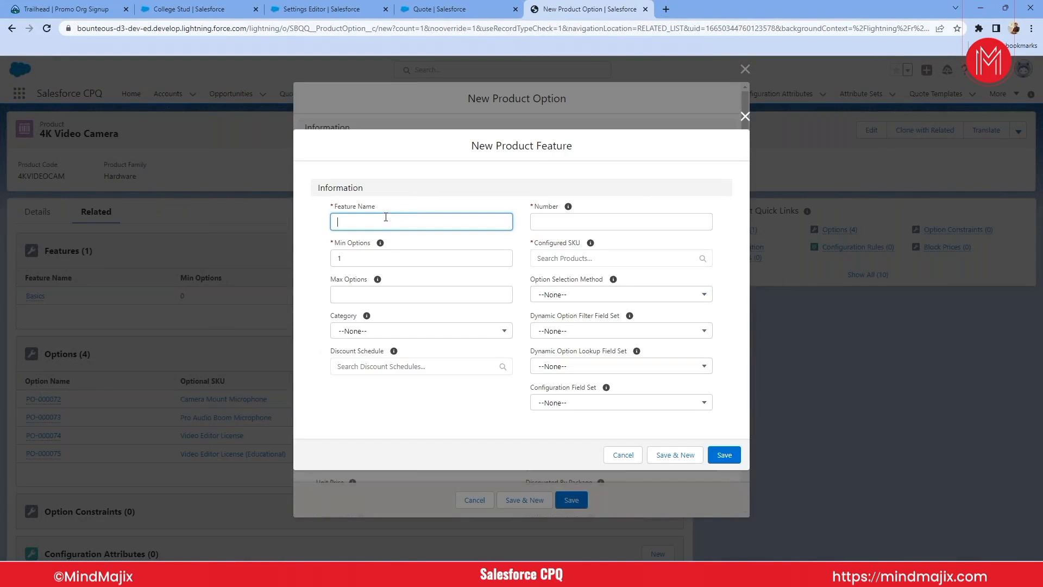
text(Cloud)
- Set the Cloud feature's configured SKU to 4K Video Camera and its number to 1
click(556, 272)
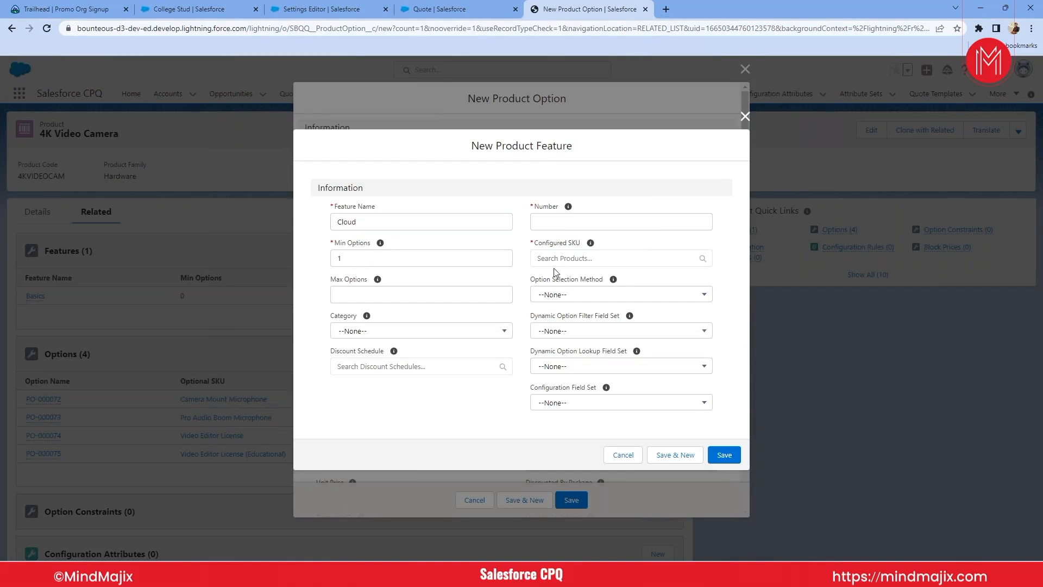
click(550, 265)
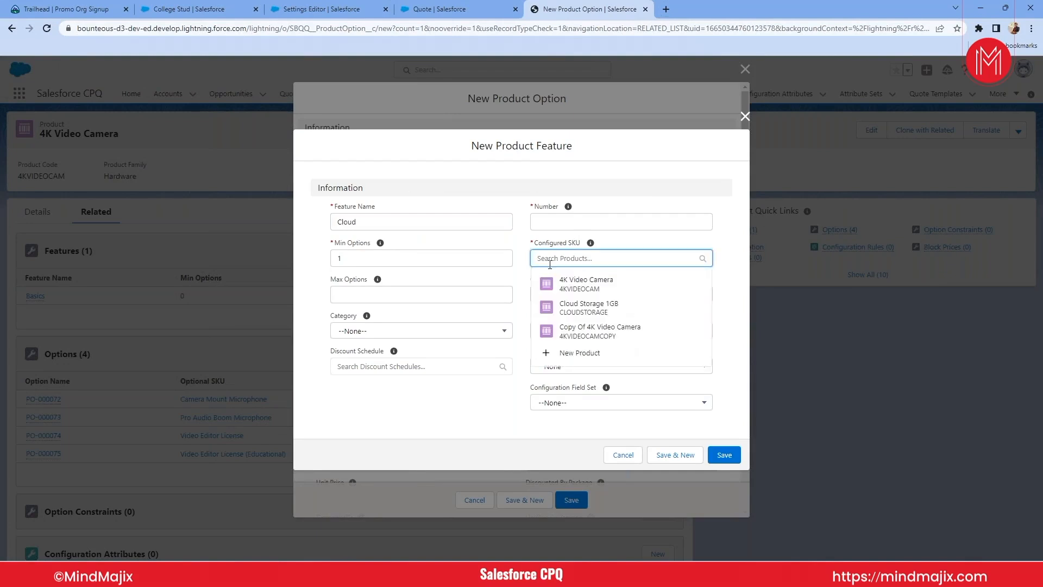
click(590, 283)
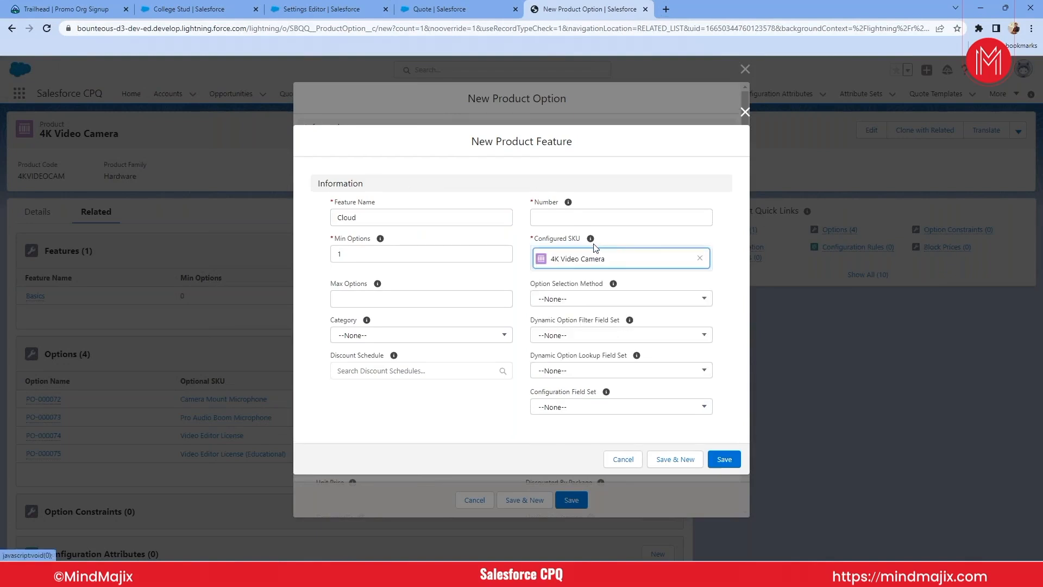
mouse_move(591, 242)
click(571, 218)
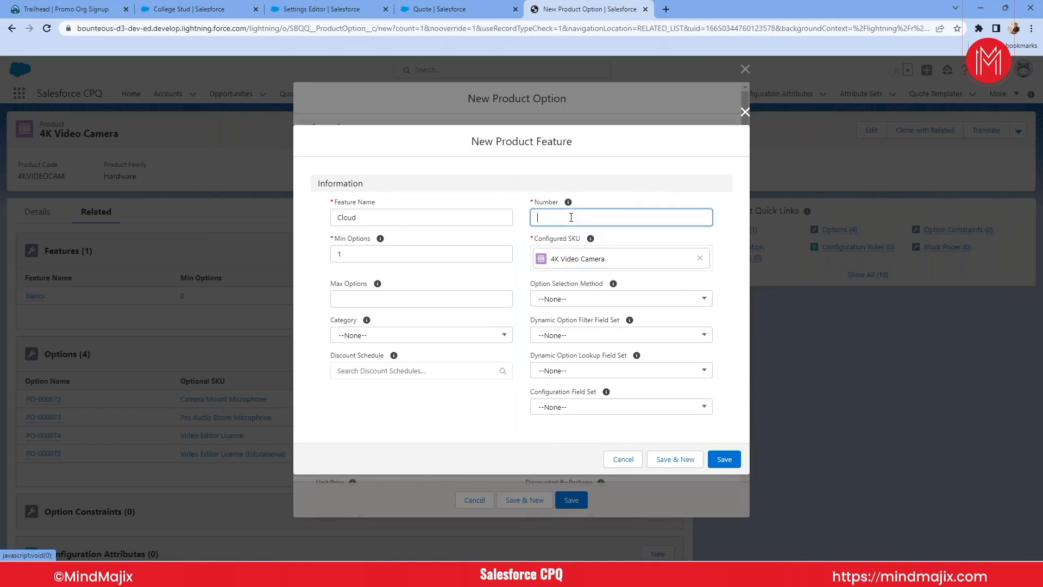
text(1)
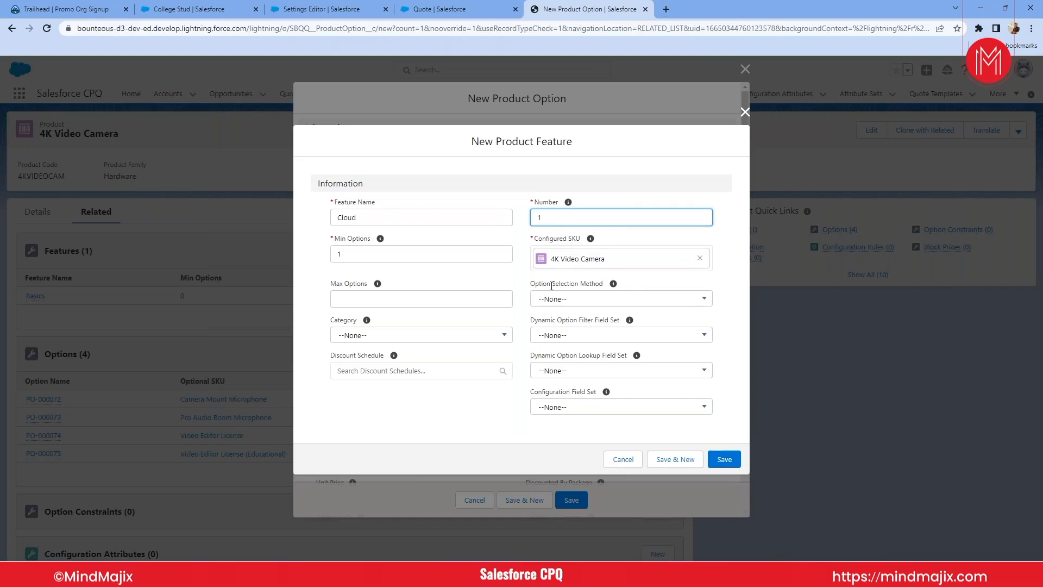
- Review the Cloud feature's Option Selection Method and Category choices, leave both at None, and save the feature
click(565, 304)
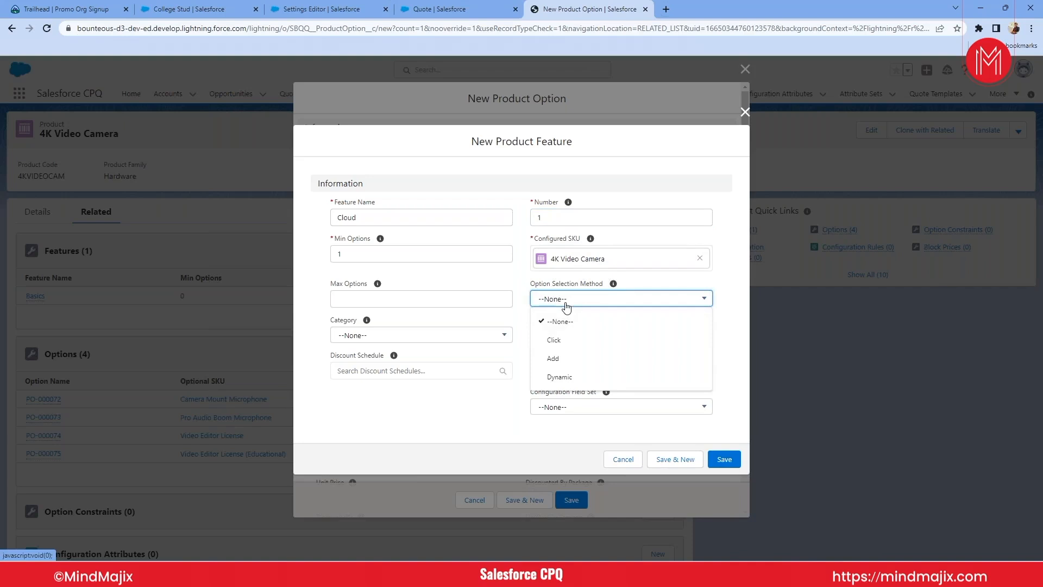
click(457, 9)
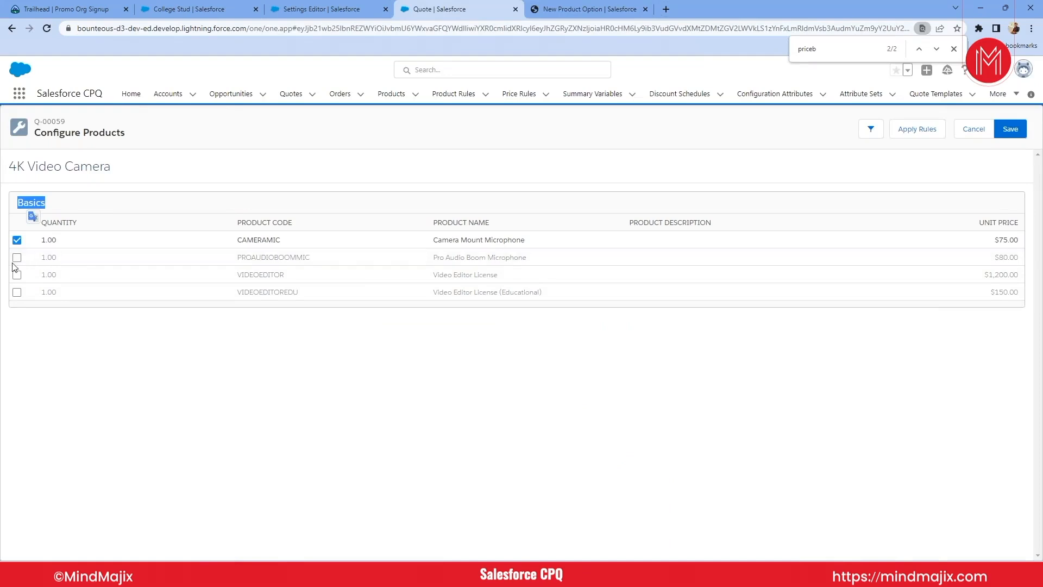
click(588, 5)
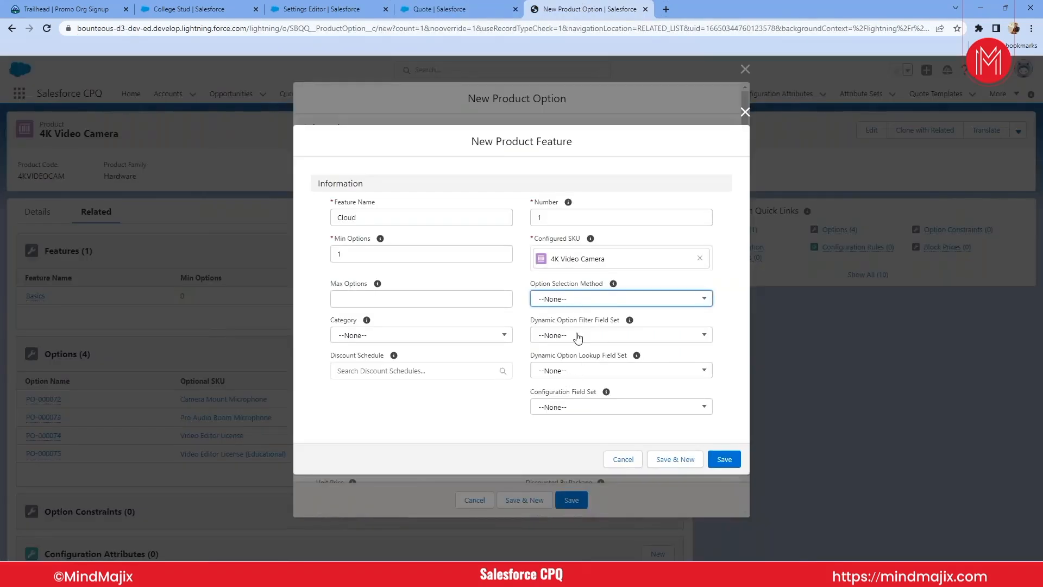
click(568, 303)
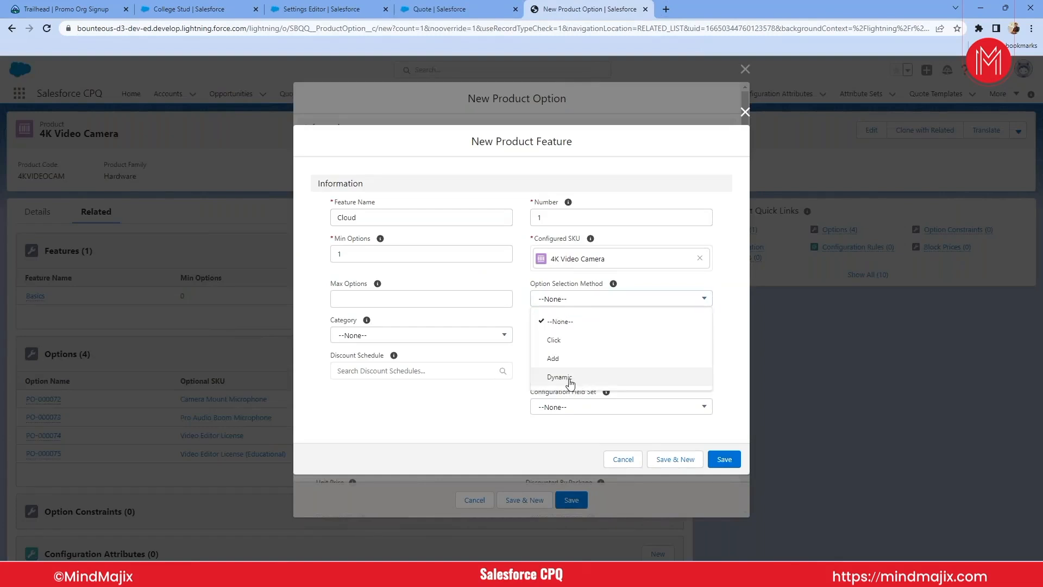
click(459, 401)
click(369, 337)
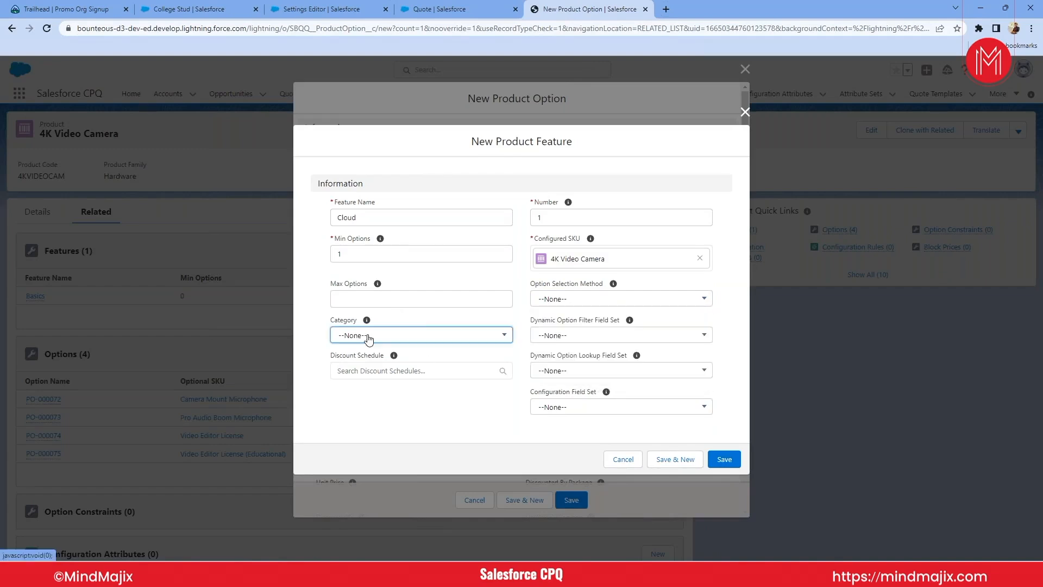
click(369, 337)
click(723, 460)
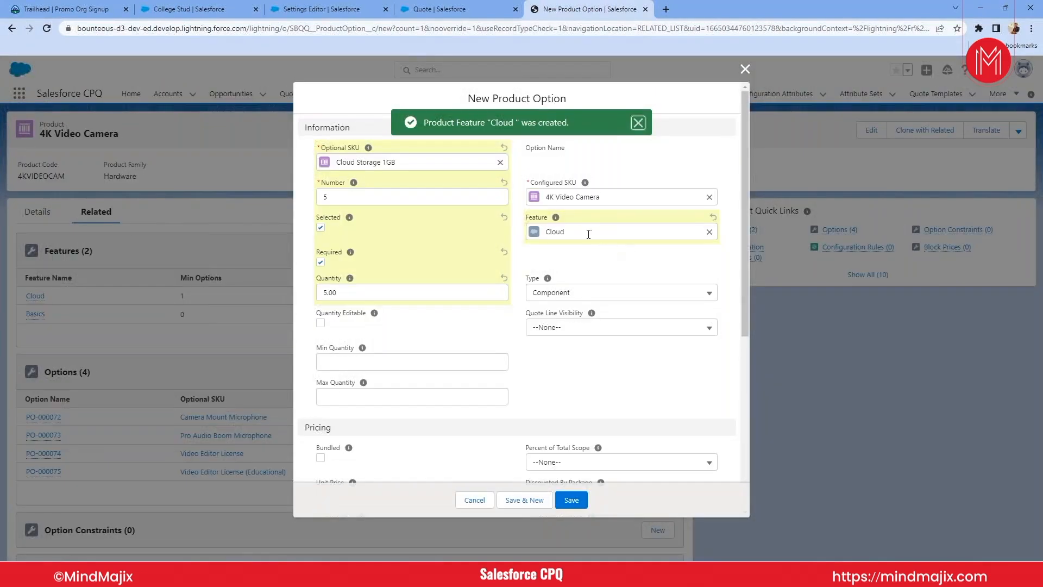
- Set the product option's minimum quantity to 5 and maximum quantity to 10, and save the option
click(345, 358)
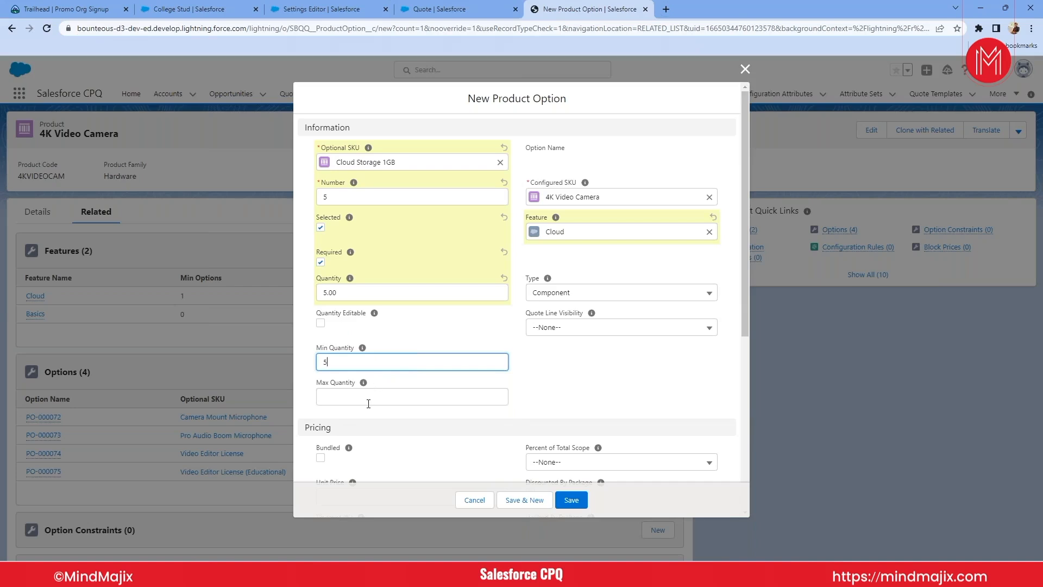
click(347, 398)
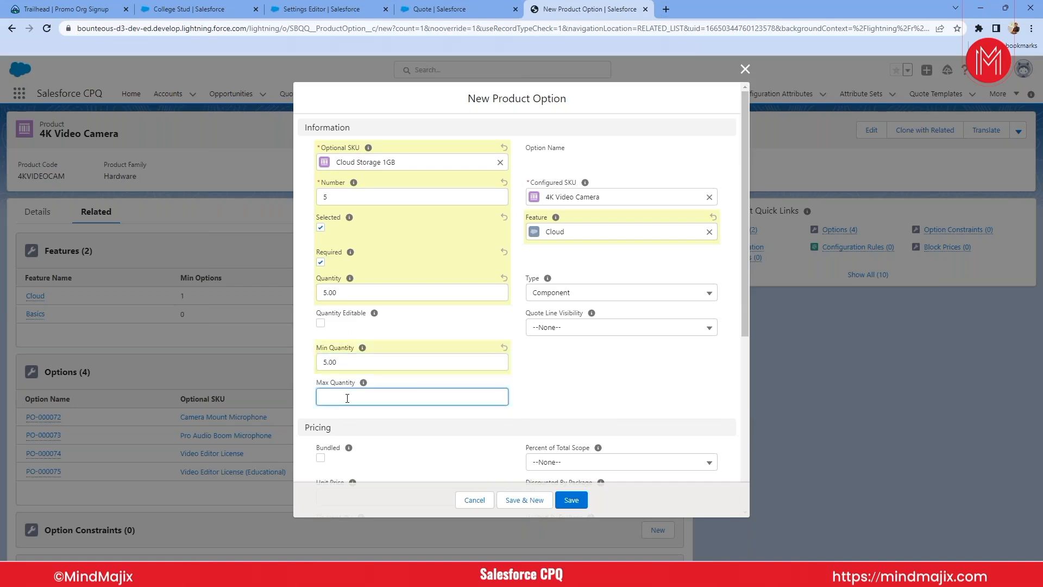
click(540, 391)
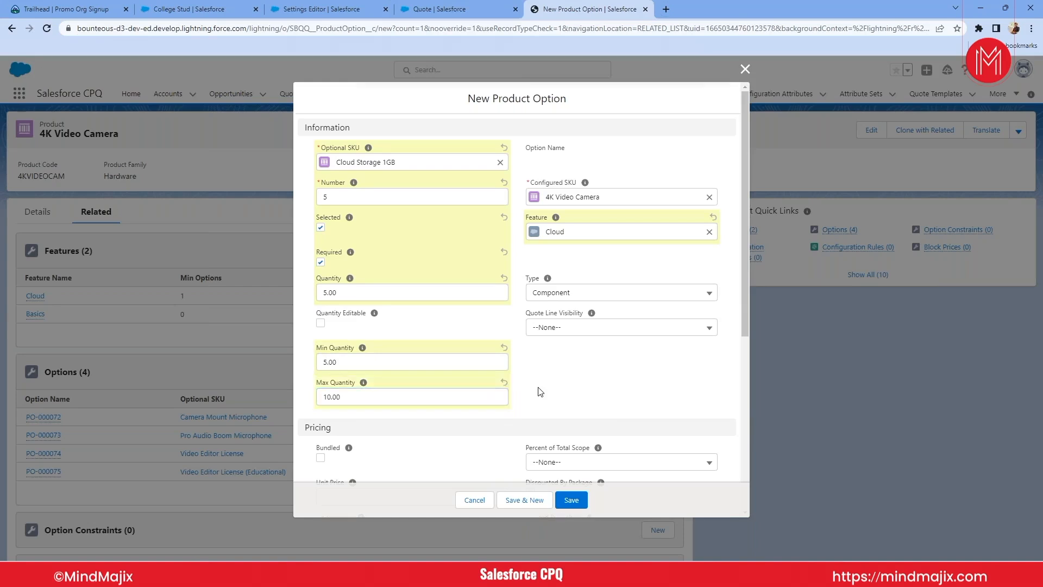
scroll(541, 391, down, 2)
scroll(540, 392, down, 4)
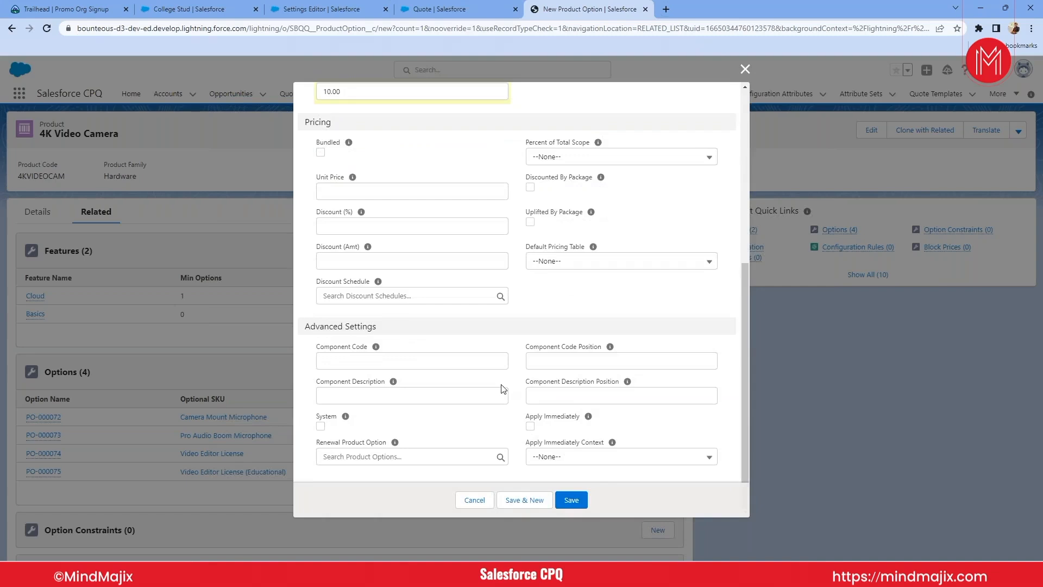
scroll(503, 389, up, 6)
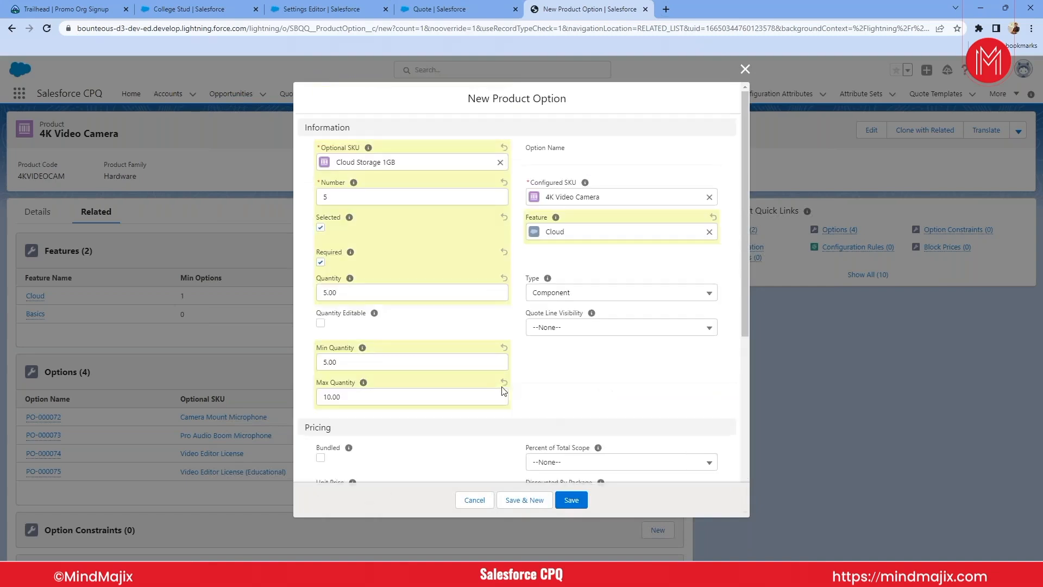
click(572, 499)
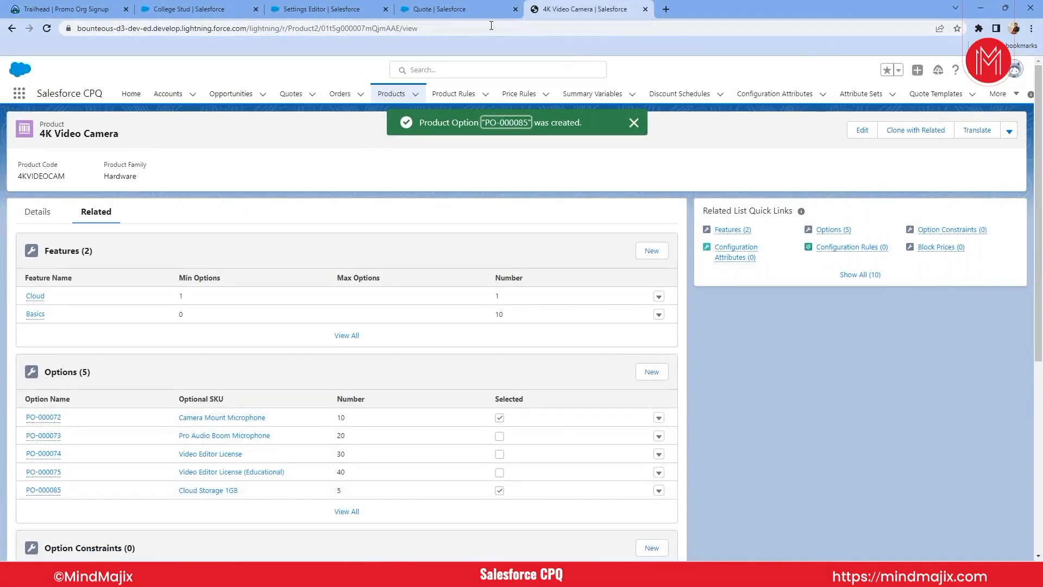
- Return to the quote's line editor and add the 4K Video Camera again to reload its bundle configuration
click(440, 9)
click(10, 29)
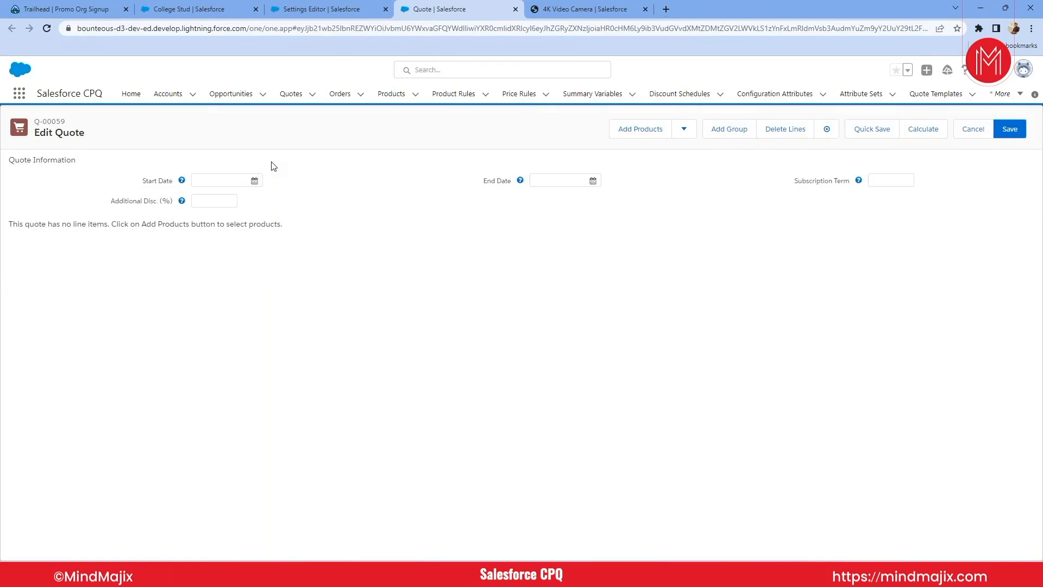
click(628, 134)
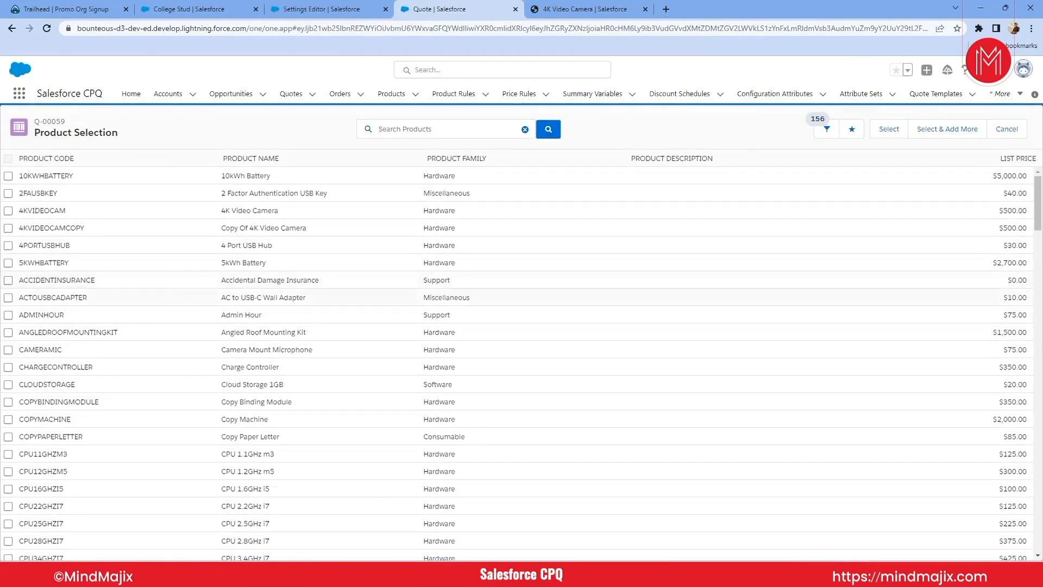
click(8, 210)
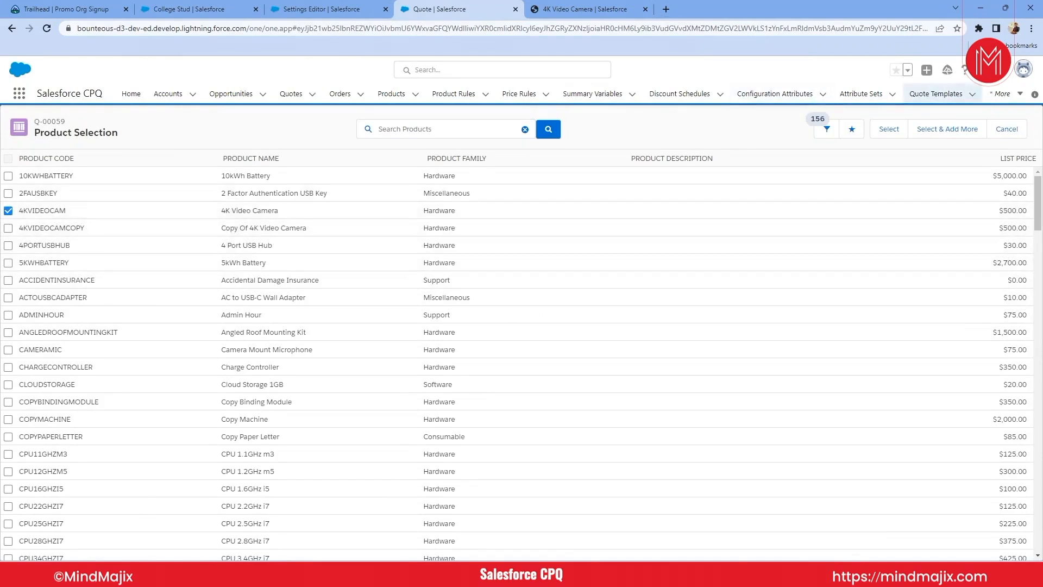
click(886, 130)
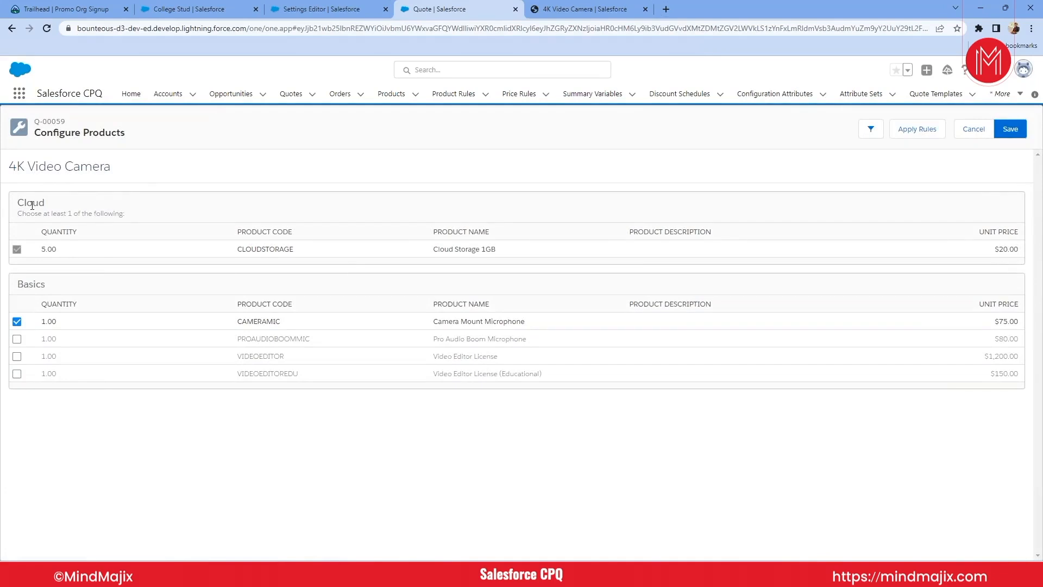
- Compare the 4K Video Camera's related features with the feature groups on the quote's Configure Products page
click(578, 8)
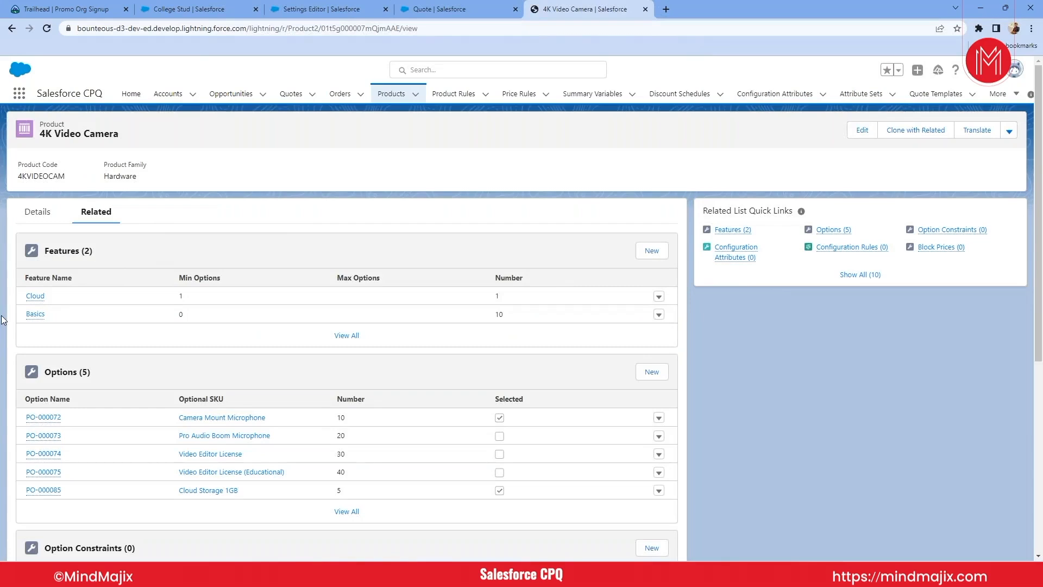
mouse_move(35, 297)
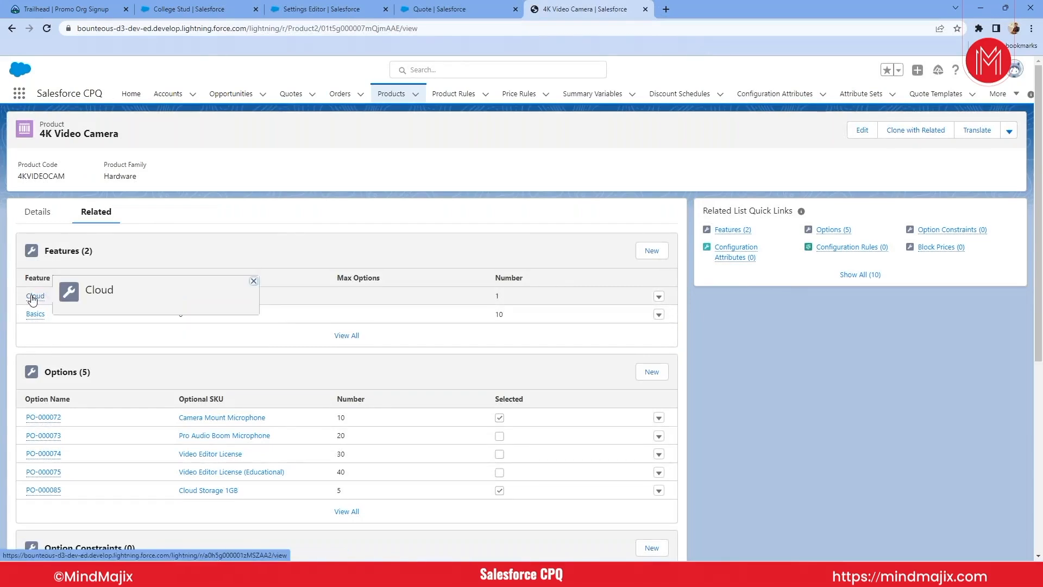
click(450, 8)
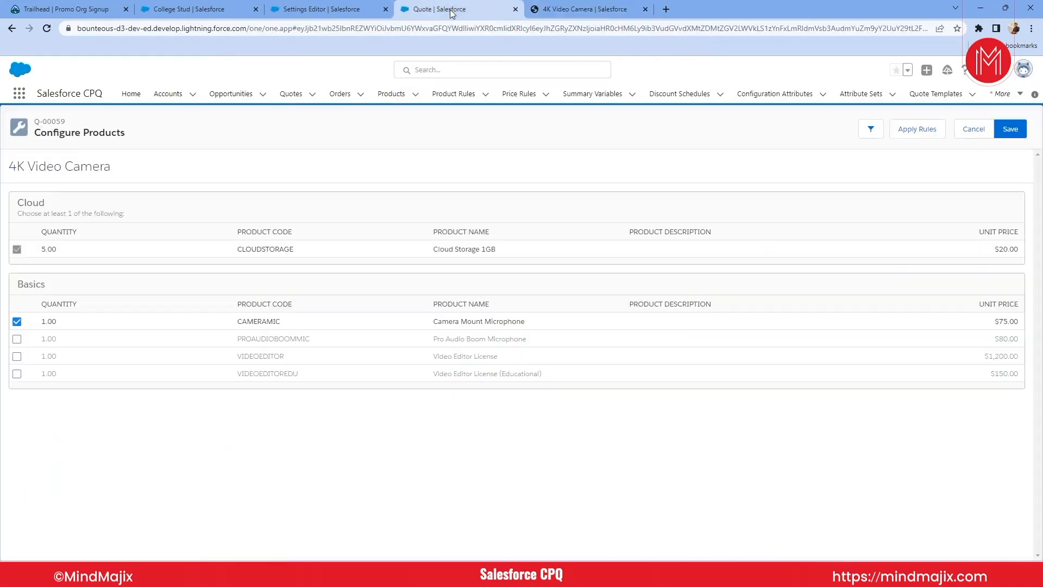
click(582, 9)
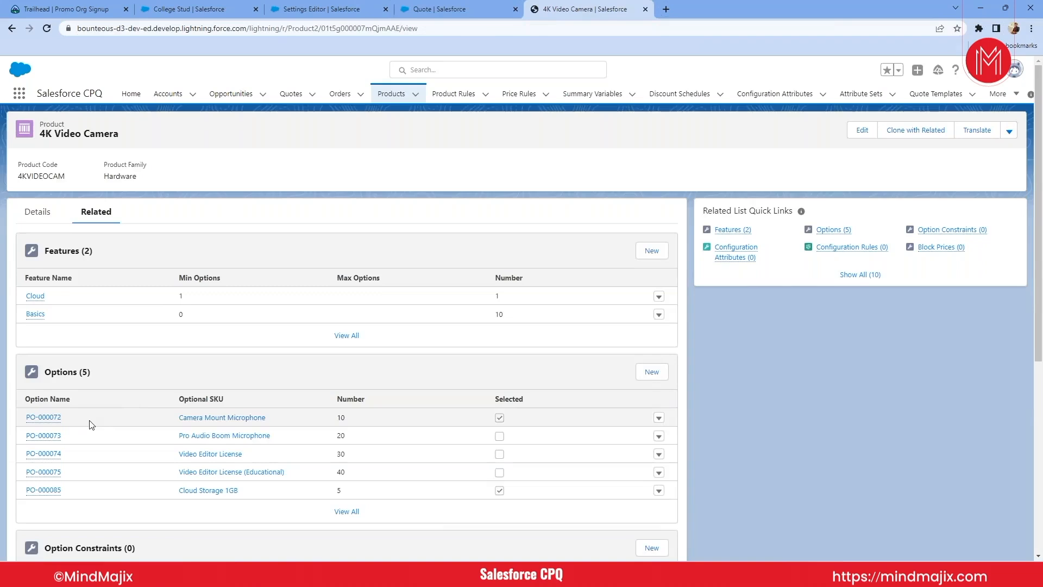
- Open the Cloud Storage 1GB option from the 4K Video Camera's full options list and compare its fields with the quote's Configure Products page
scroll(91, 423, down, 2)
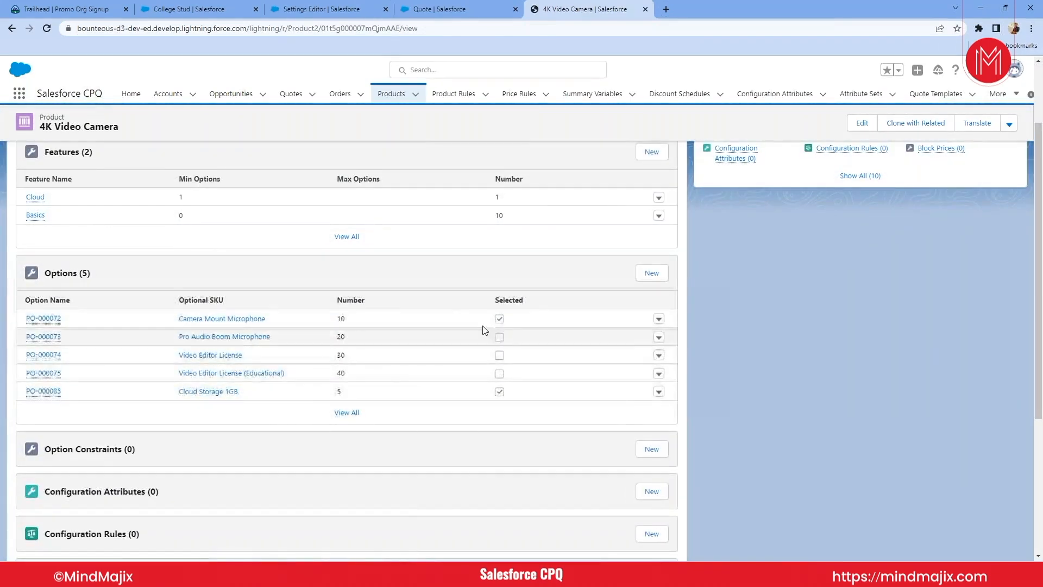
click(347, 413)
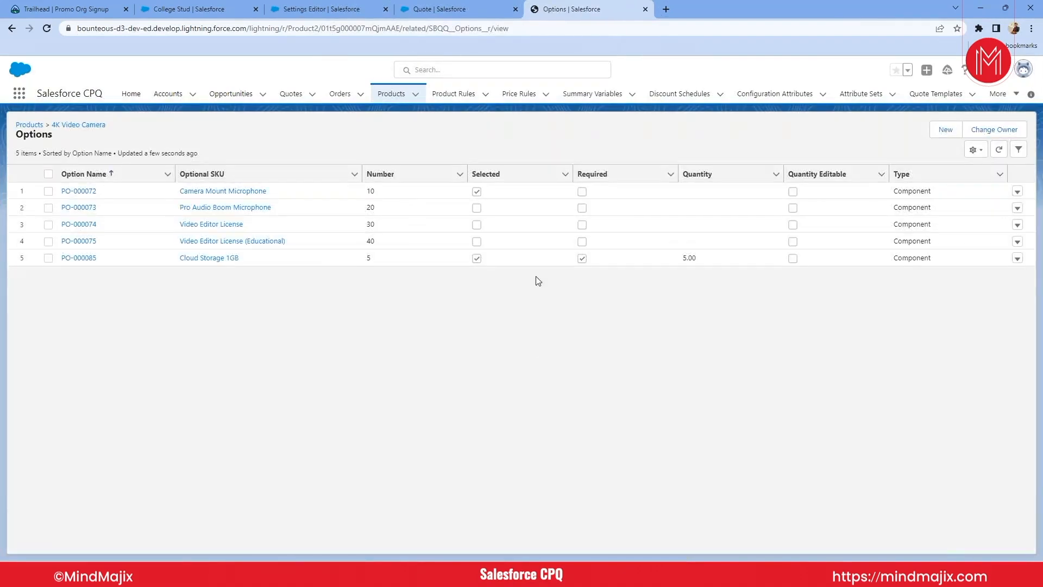
click(91, 260)
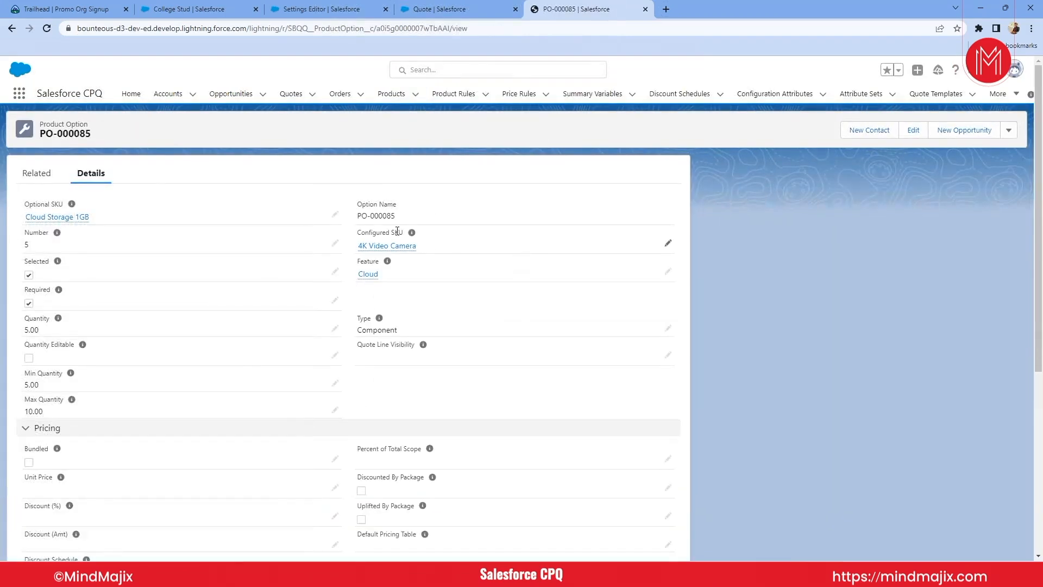
click(426, 12)
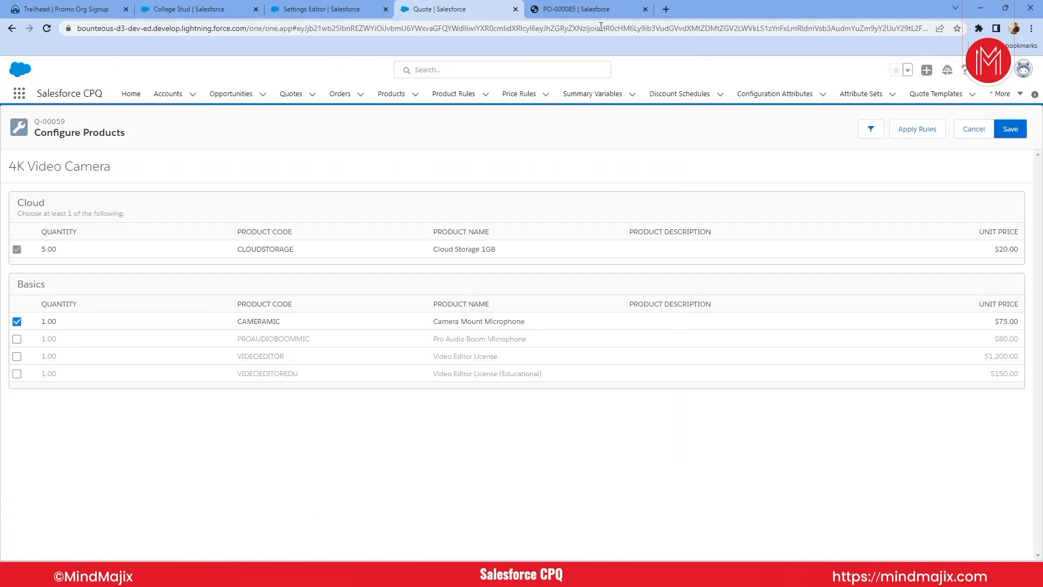
click(592, 8)
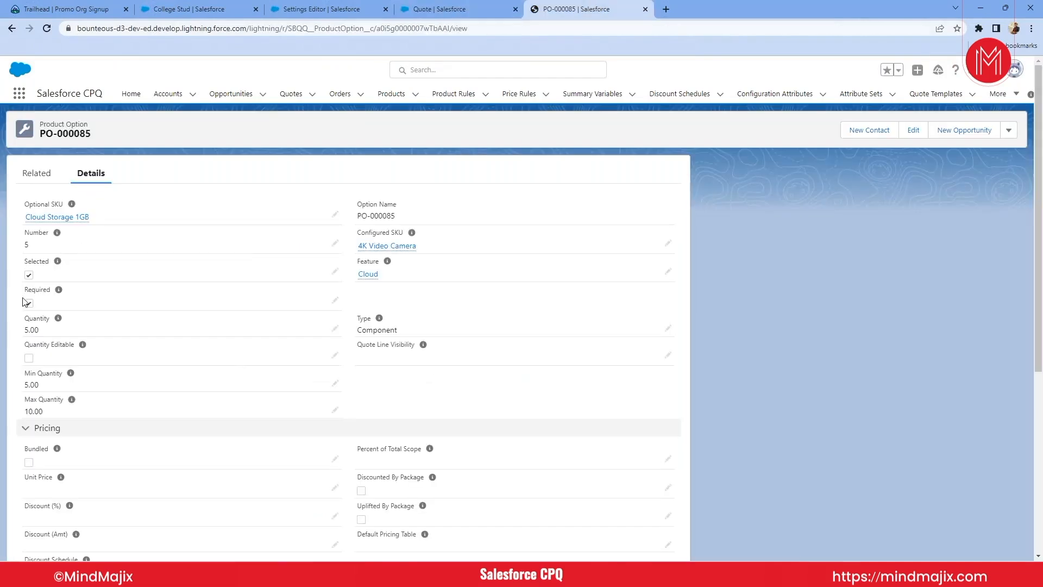
- Compare the Cloud Storage 1GB option's Selected, Required and quantity fields with its row on the quote's Configure Products page
click(429, 9)
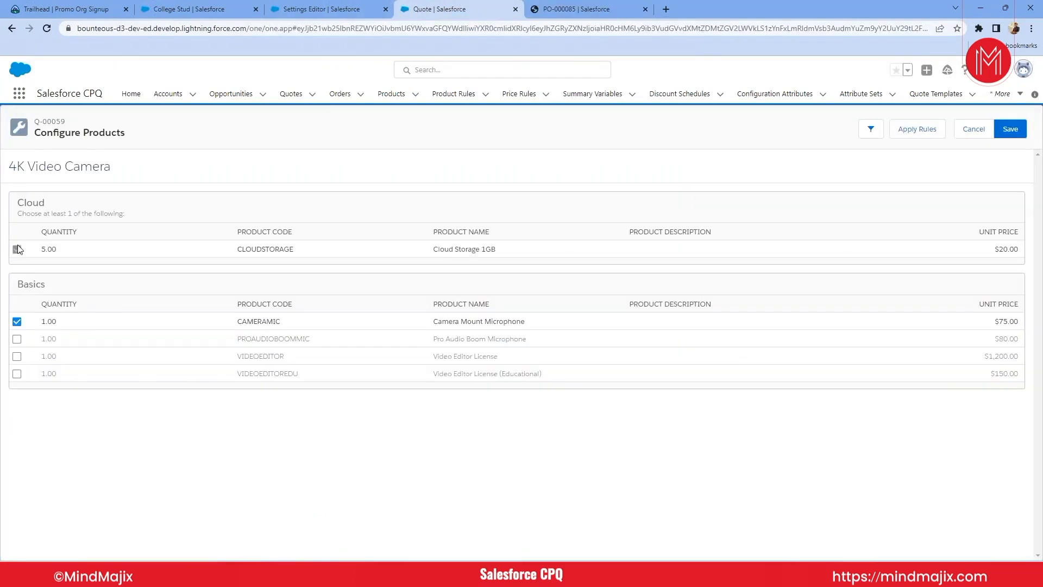
click(628, 10)
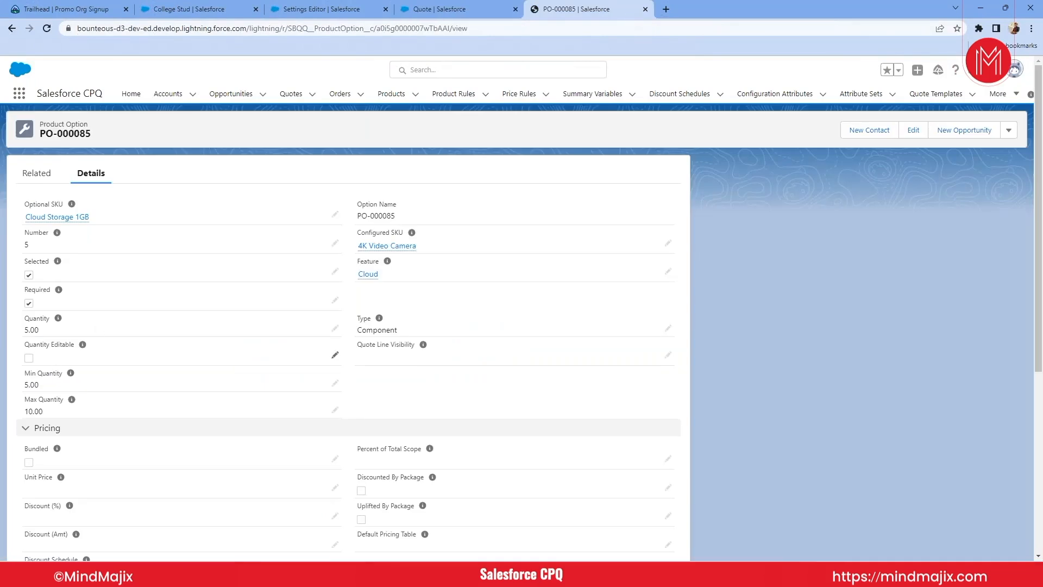
click(408, 7)
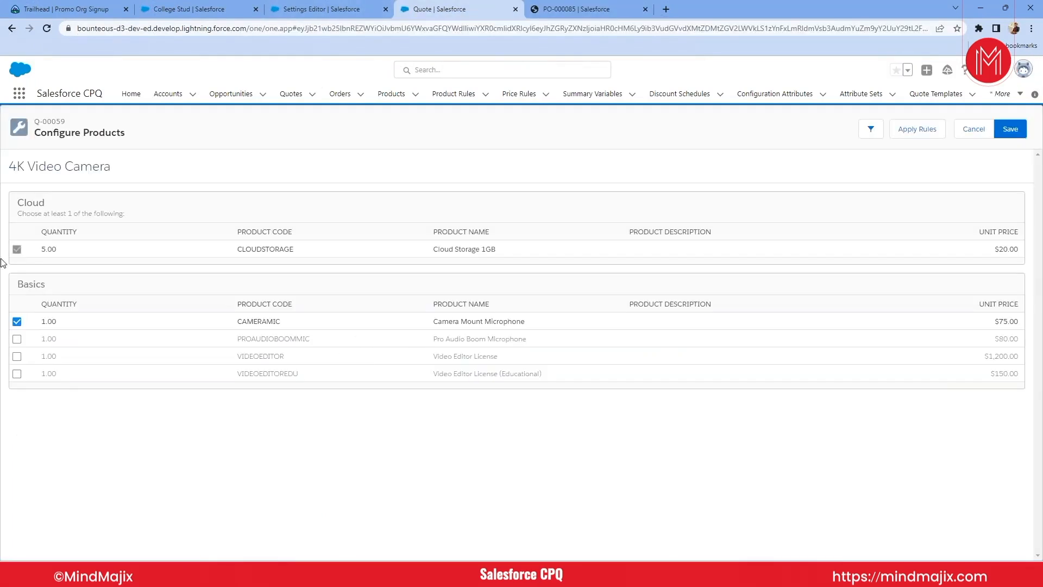
click(595, 8)
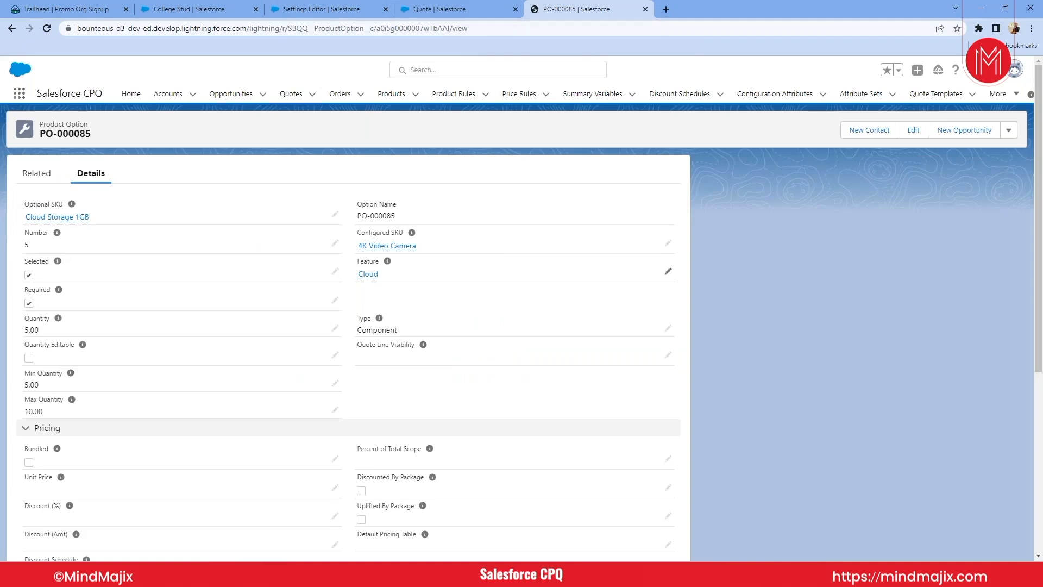
scroll(253, 391, down, 1)
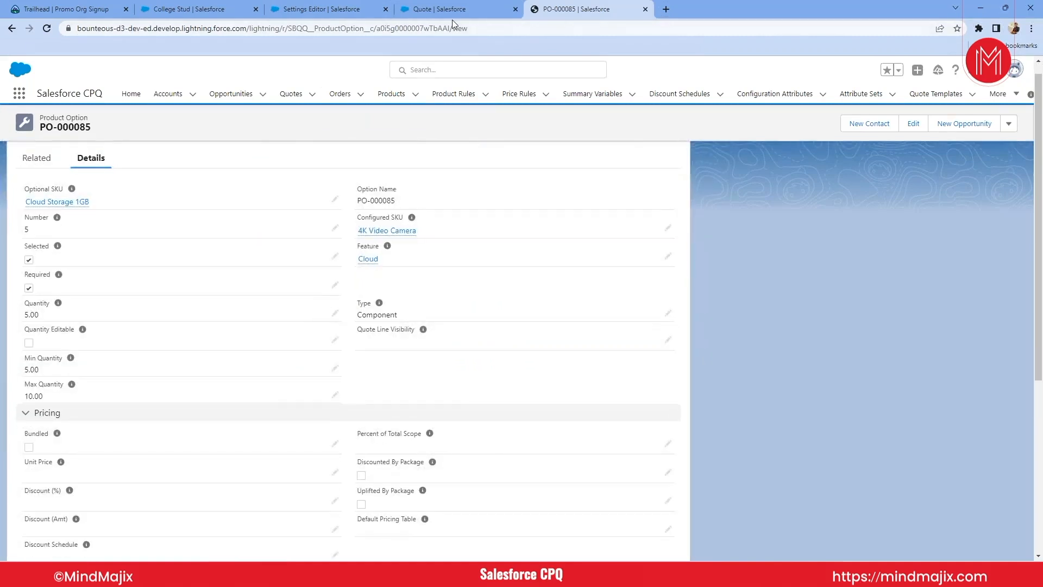
- Save the 4K Video Camera's bundle configuration to the quote and reopen that line for reconfiguration
click(439, 10)
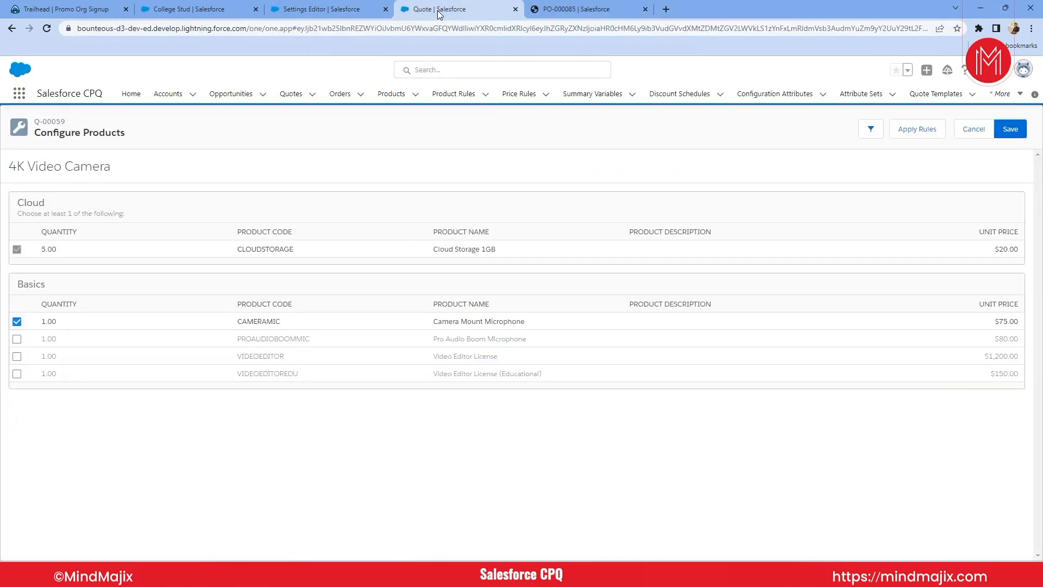
click(1021, 125)
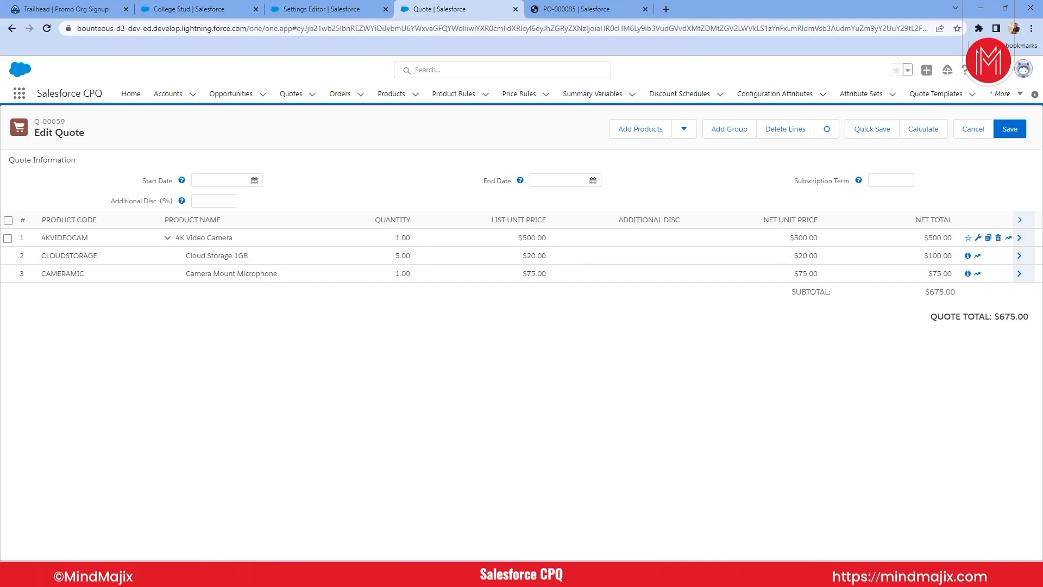
click(980, 241)
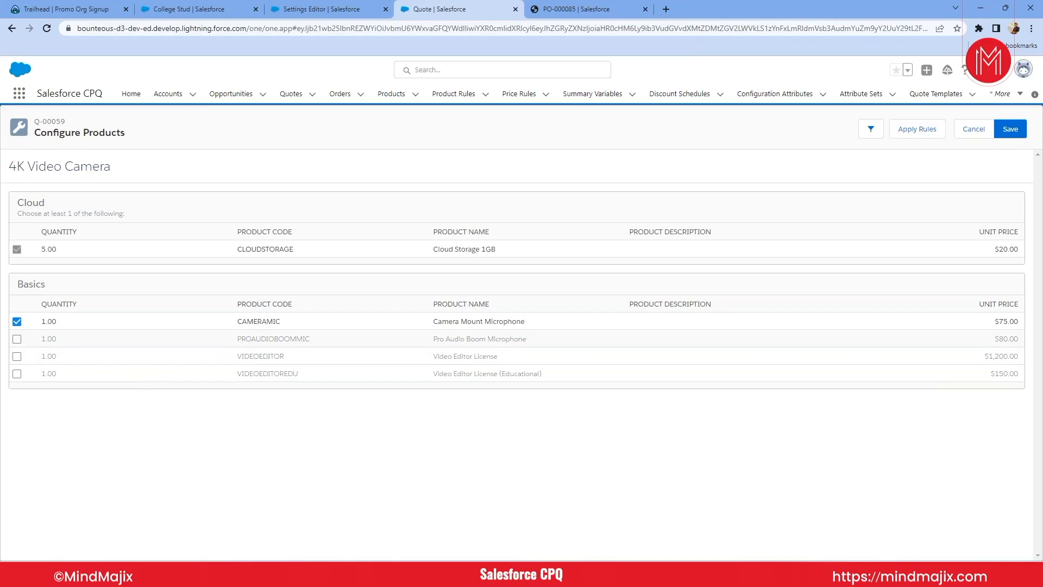
- Include the Pro Audio Boom Microphone from the Basics feature in the bundle and set its quantity to 2
click(17, 339)
click(62, 339)
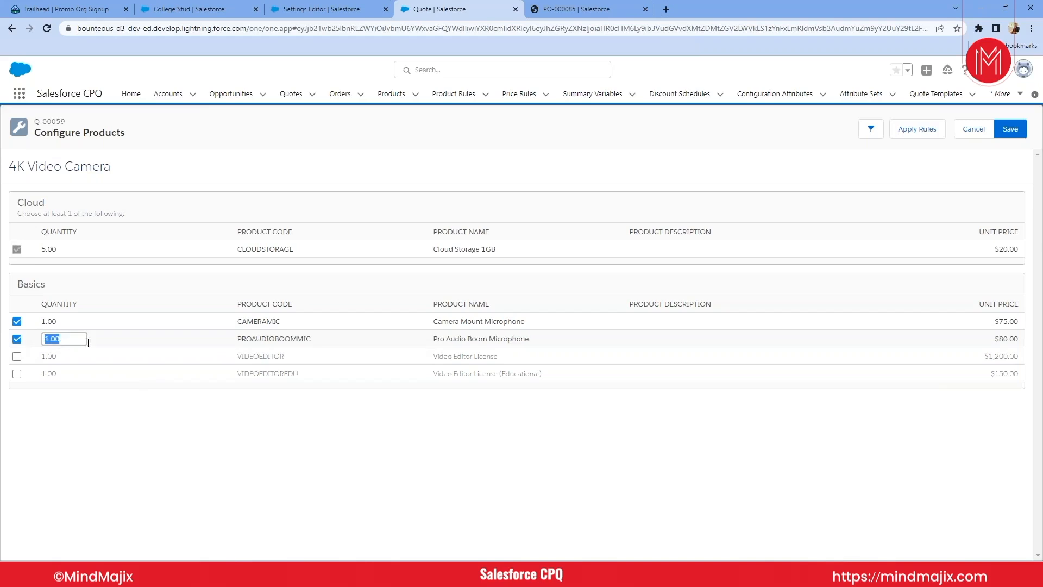
text(2)
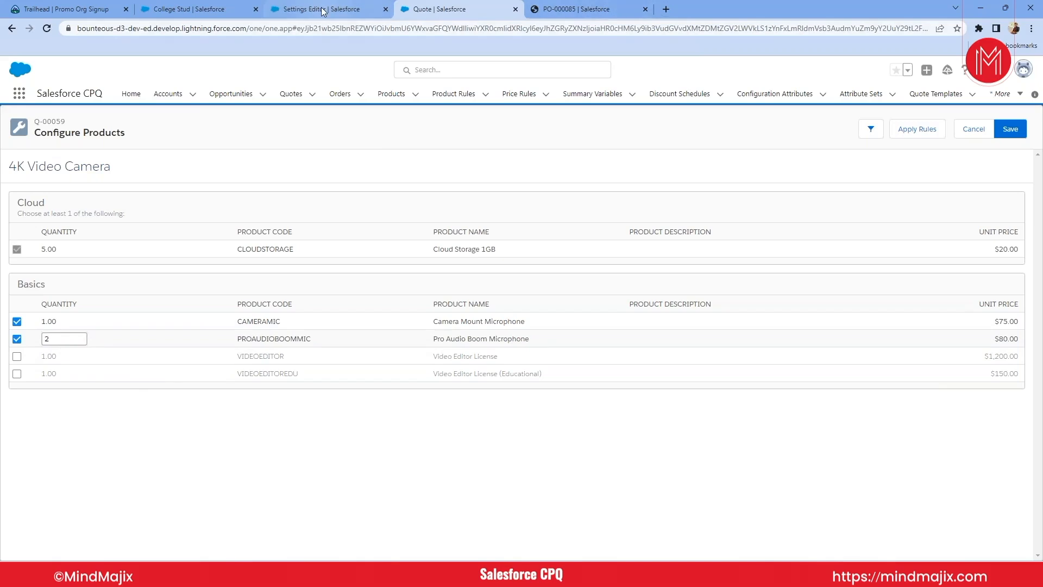
- Return to the Cloud Storage 1GB product option record and open its Quantity Editable setting for editing
click(572, 16)
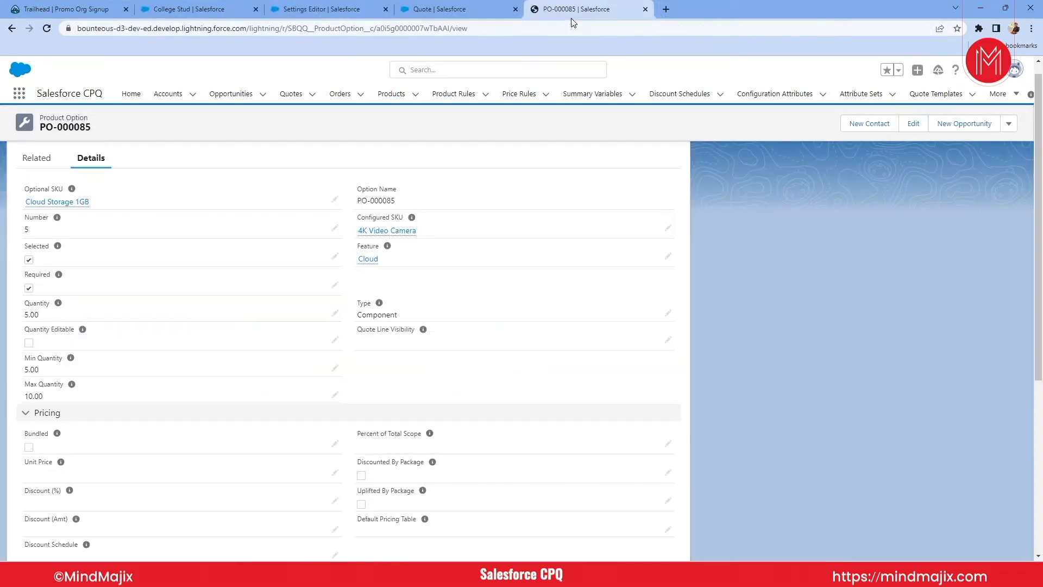
scroll(316, 298, down, 1)
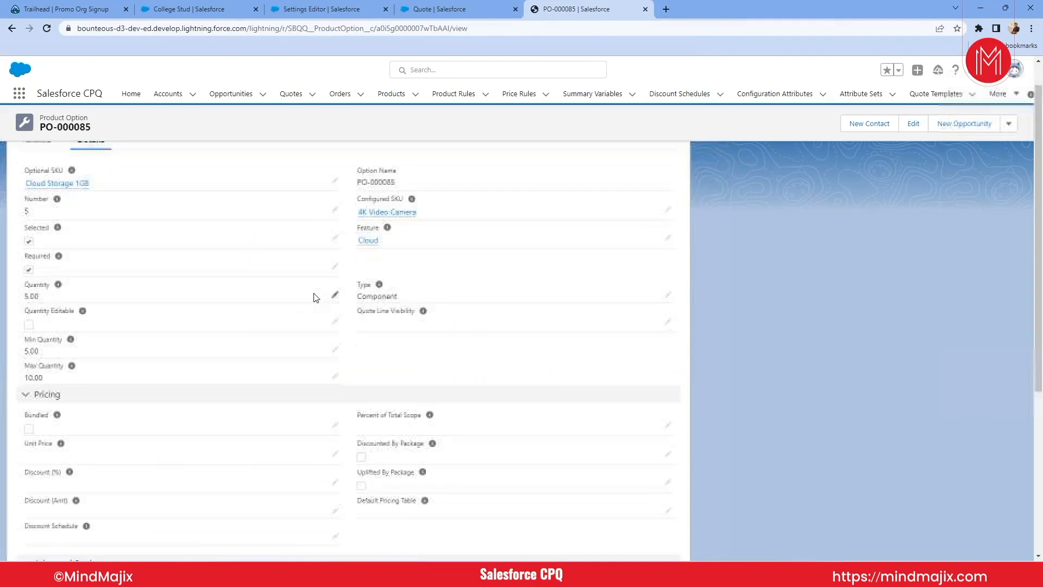
click(336, 314)
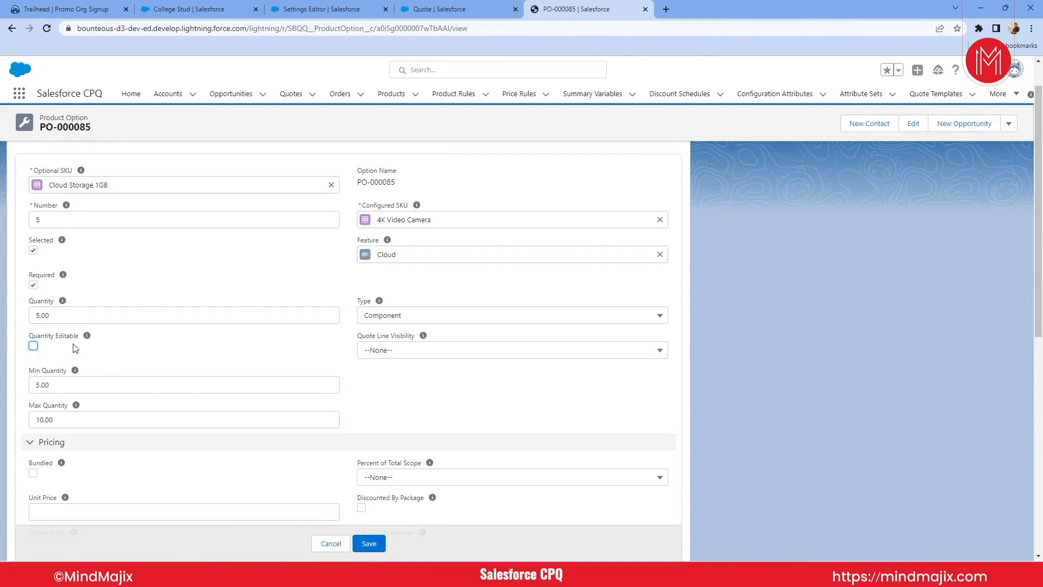
scroll(173, 424, up, 1)
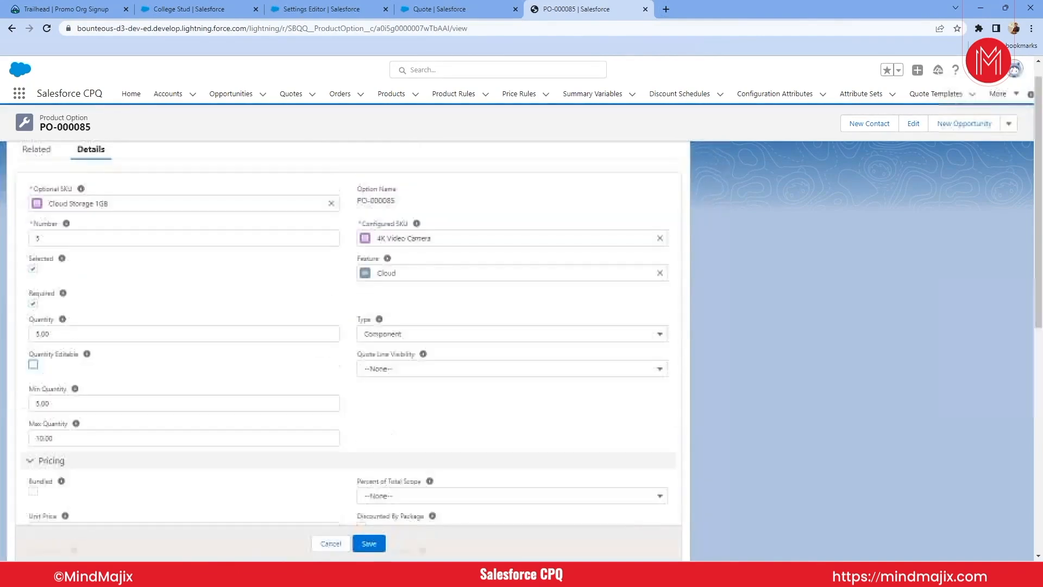
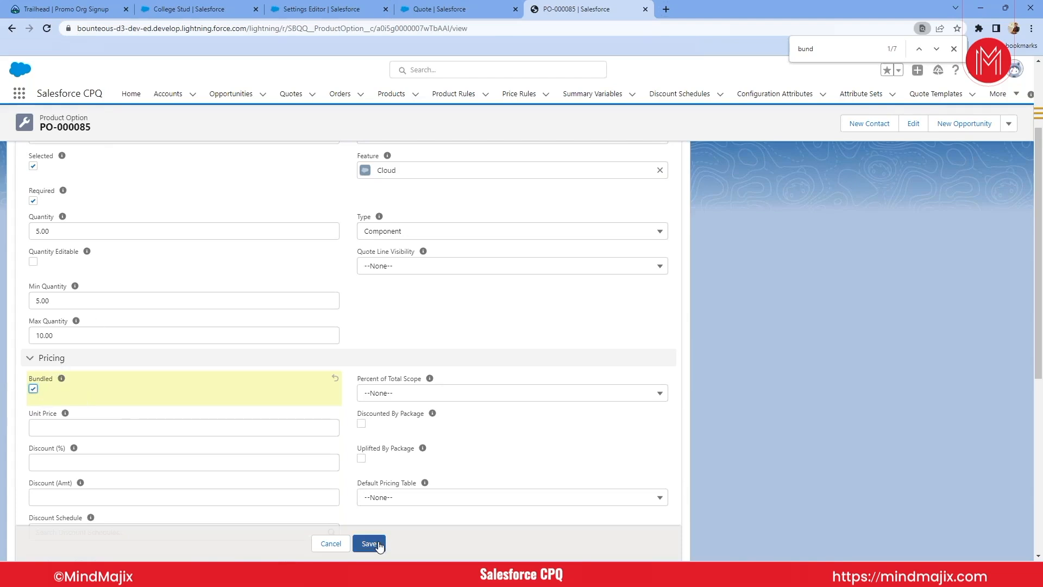
scroll(400, 409, down, 4)
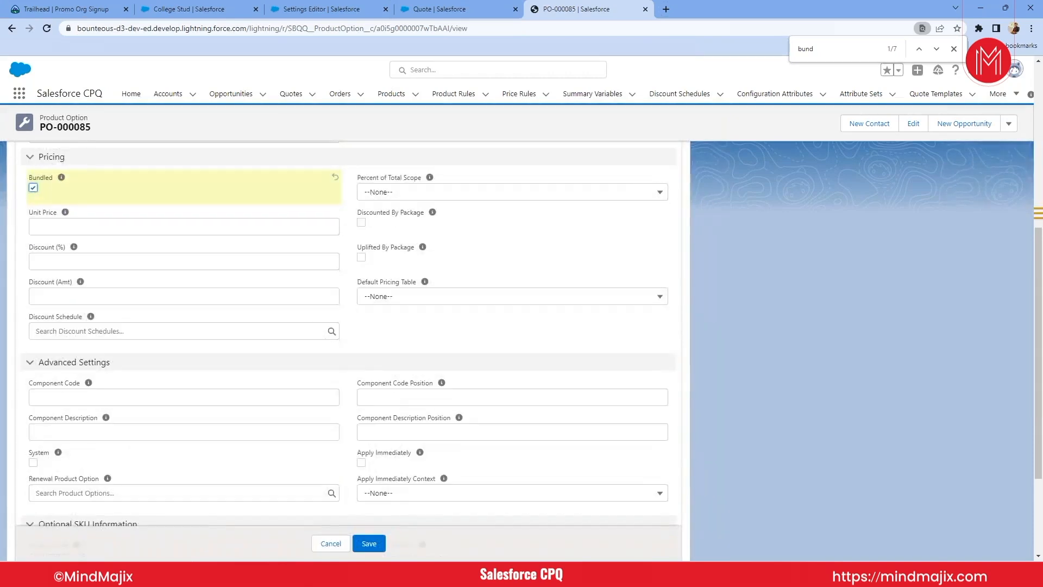
scroll(197, 319, up, 2)
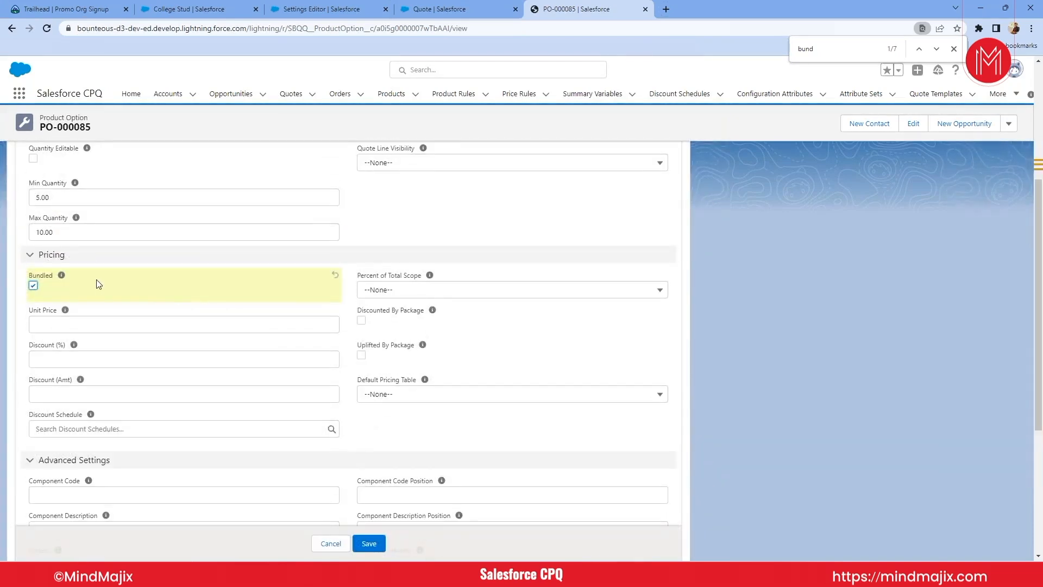
scroll(99, 284, up, 1)
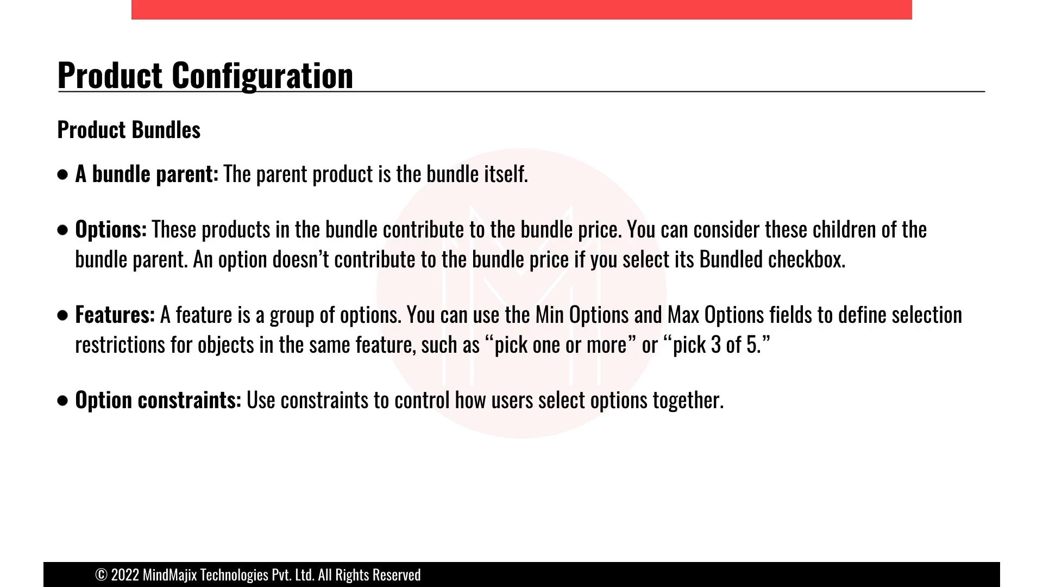
key(Right)
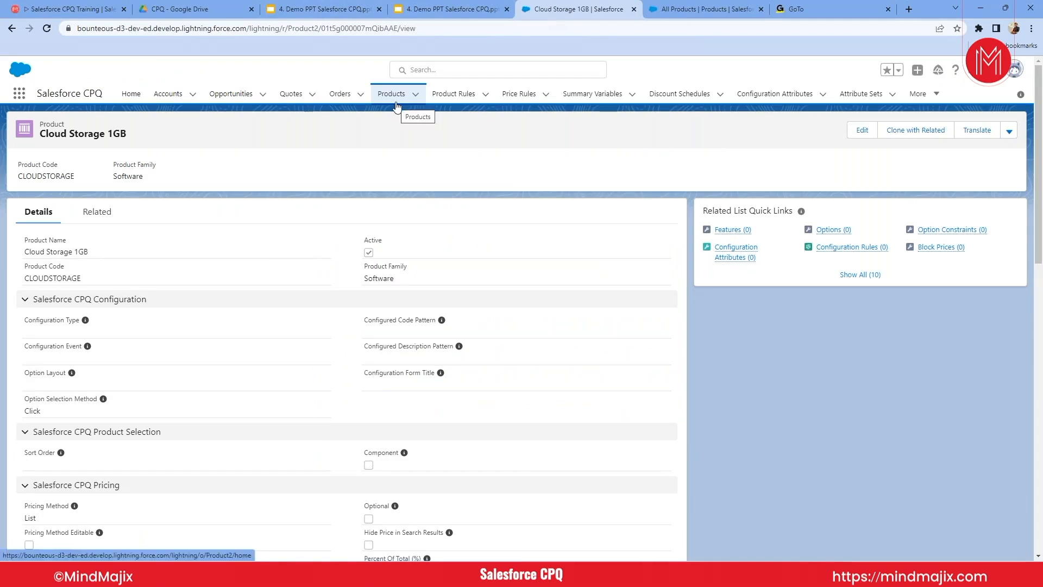
- Examine the Cloud Storage 1GB product's name, product family and its CPQ configuration, product selection and pricing sections
click(90, 299)
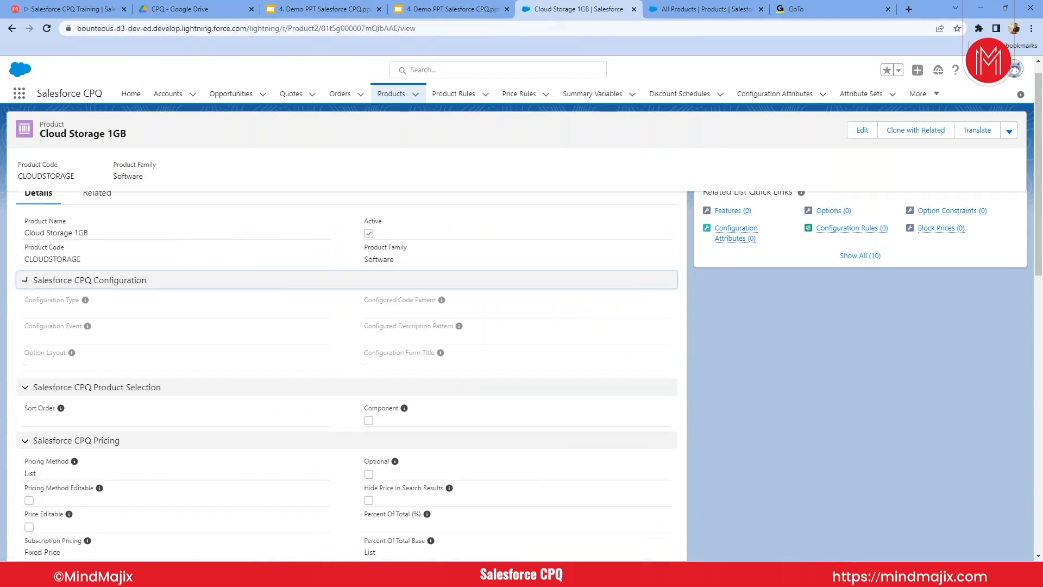
scroll(348, 326, down, 5)
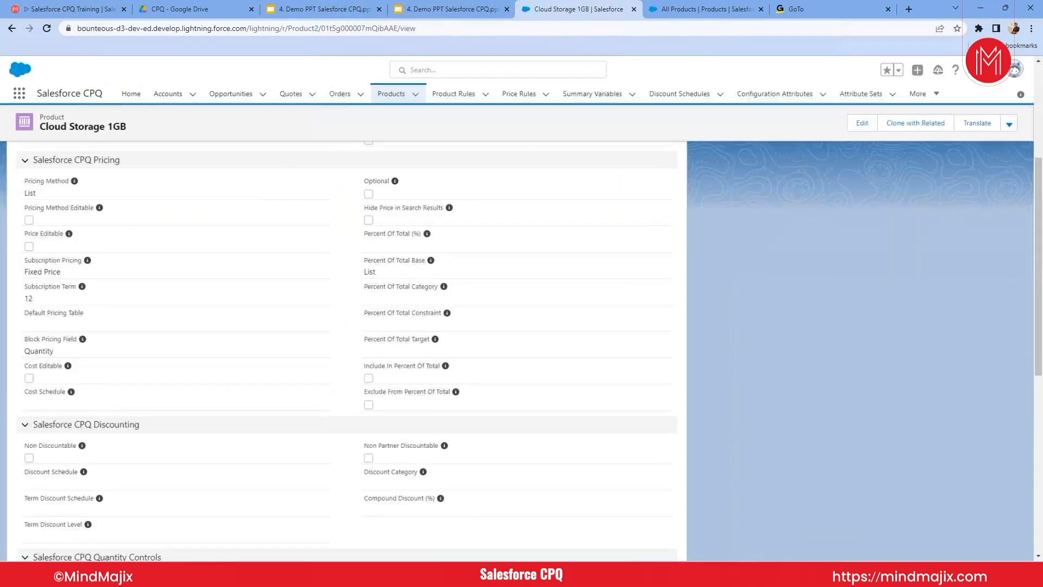
scroll(348, 326, up, 5)
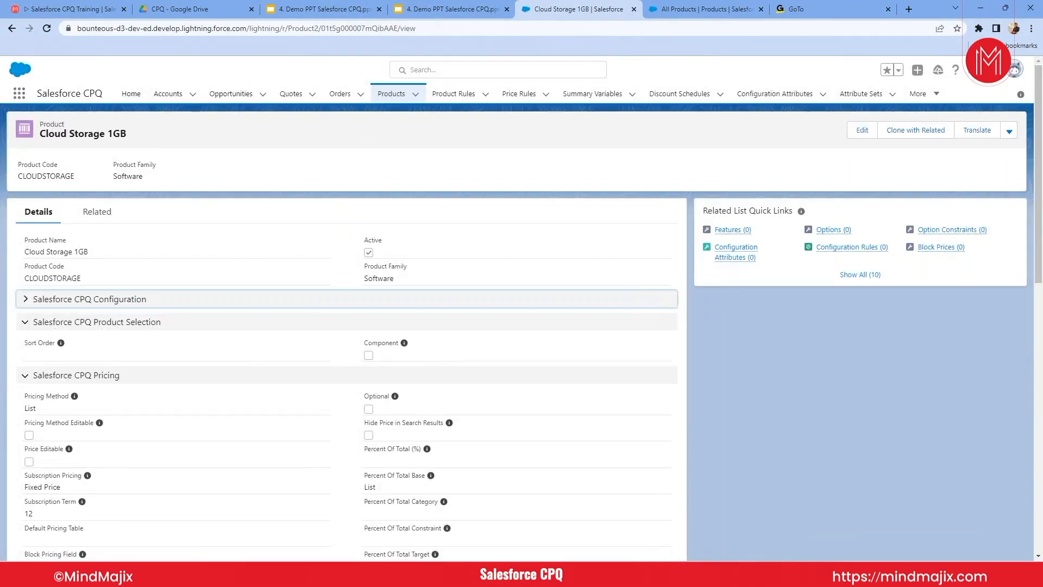
click(83, 134)
triple_click(84, 134)
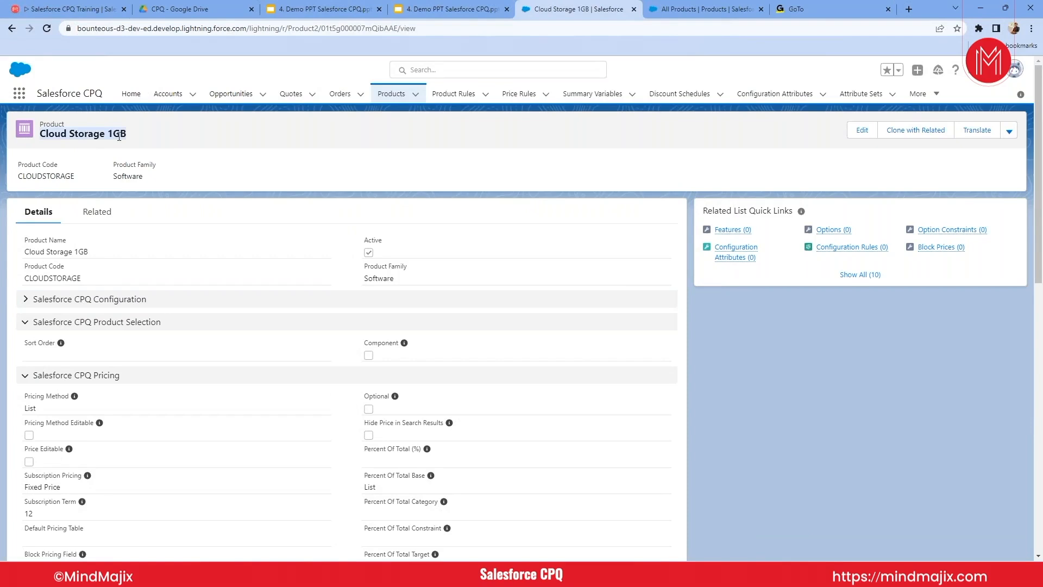
click(160, 142)
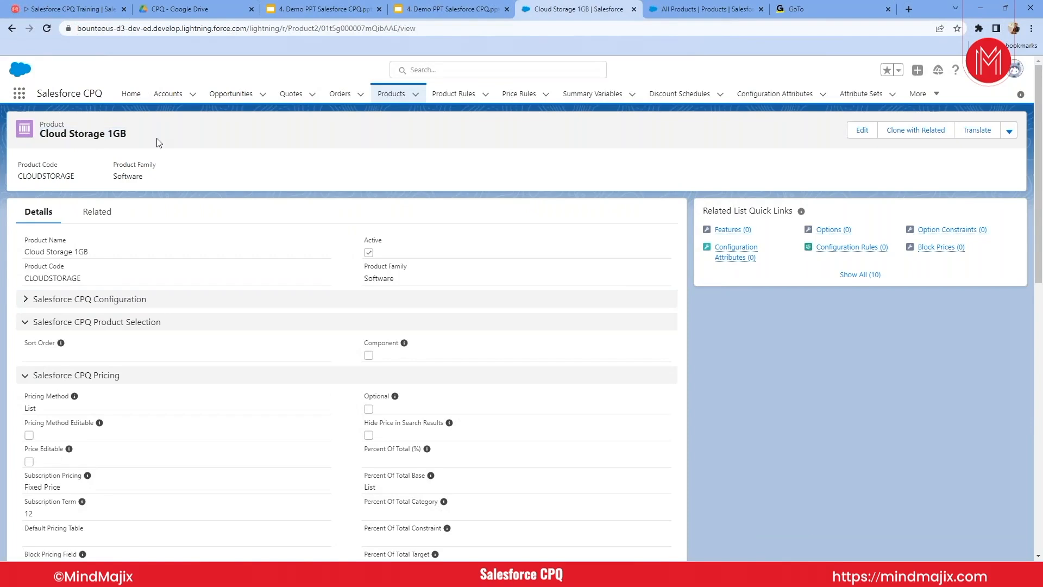
triple_click(112, 132)
click(111, 132)
double_click(116, 134)
double_click(127, 176)
click(25, 299)
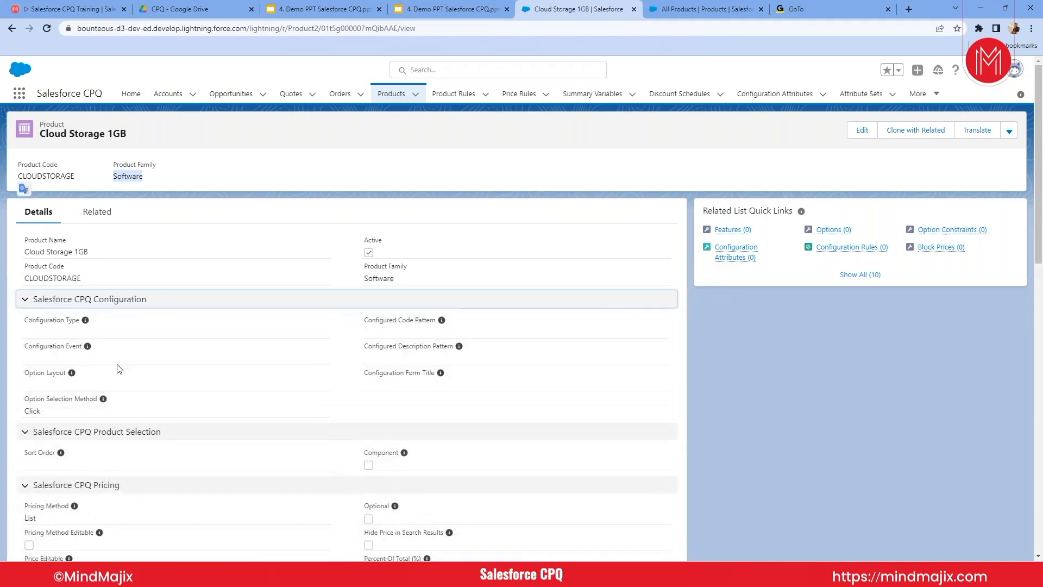
scroll(117, 367, down, 2)
scroll(119, 369, down, 3)
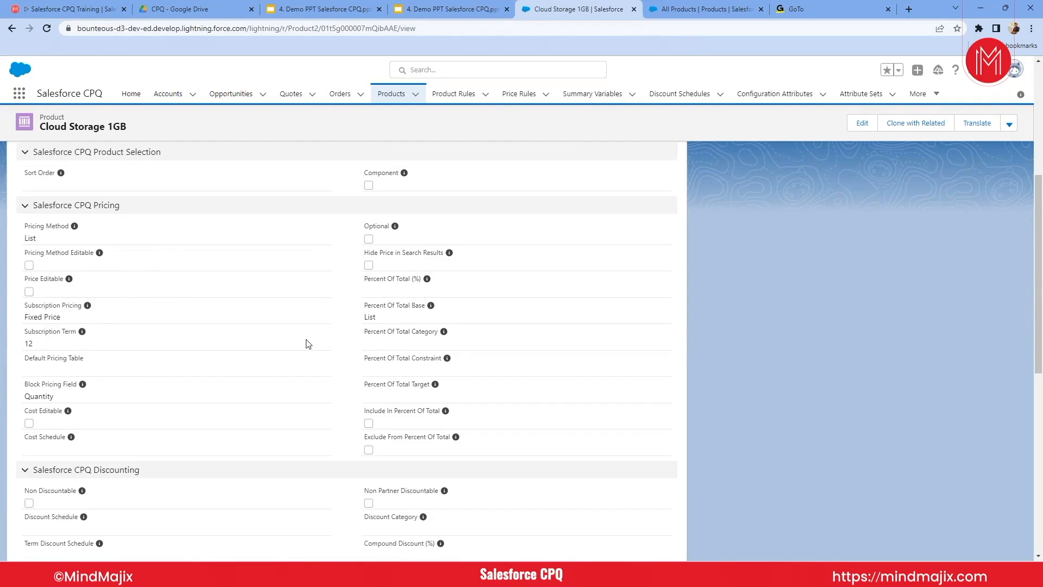
- Open the Cloud Storage 1GB product for editing and examine the choices for Subscription Pricing and Pricing Method
click(859, 125)
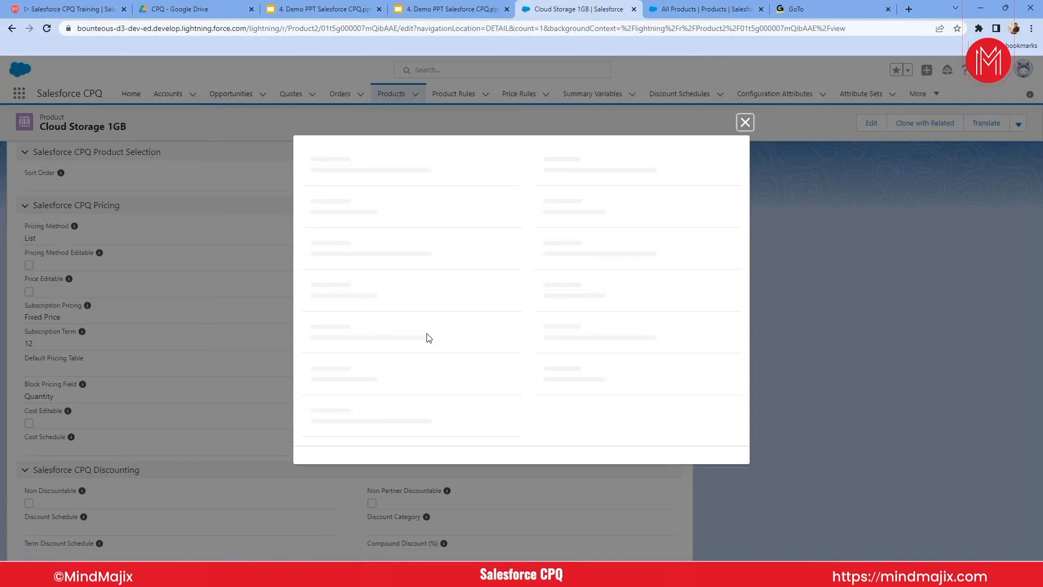
scroll(465, 342, down, 10)
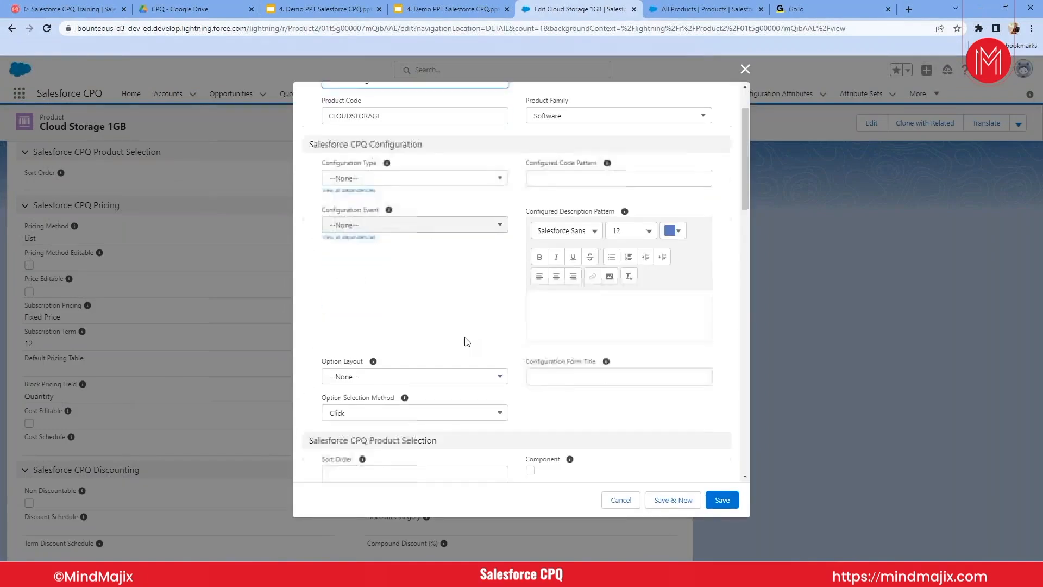
scroll(417, 216, down, 1)
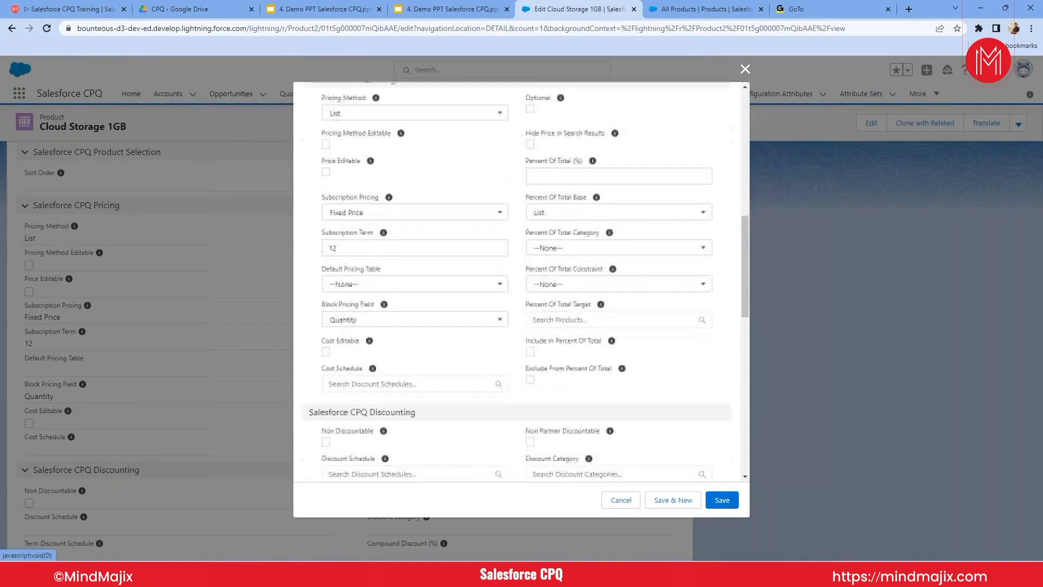
click(417, 216)
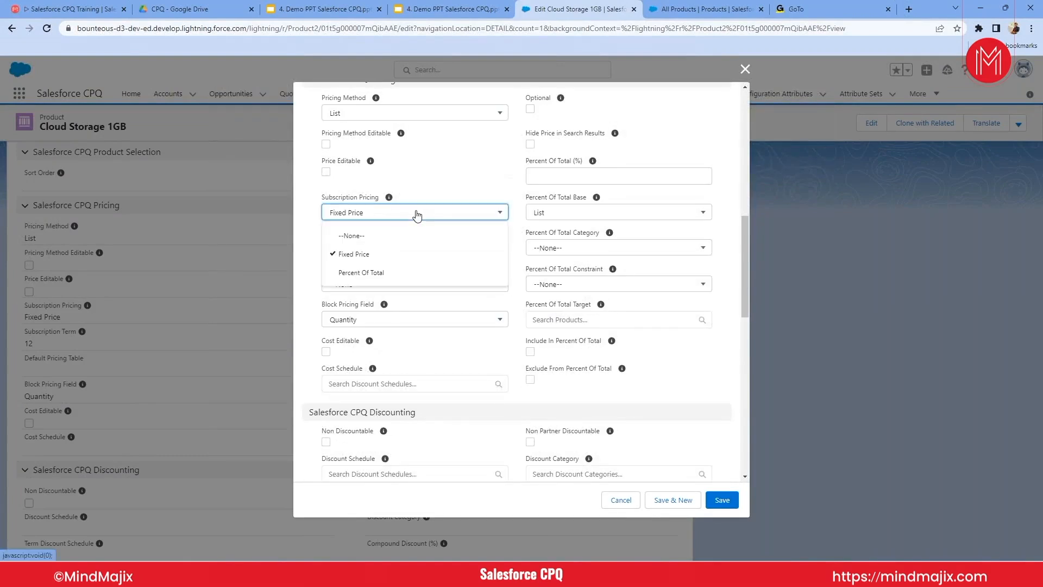
click(418, 216)
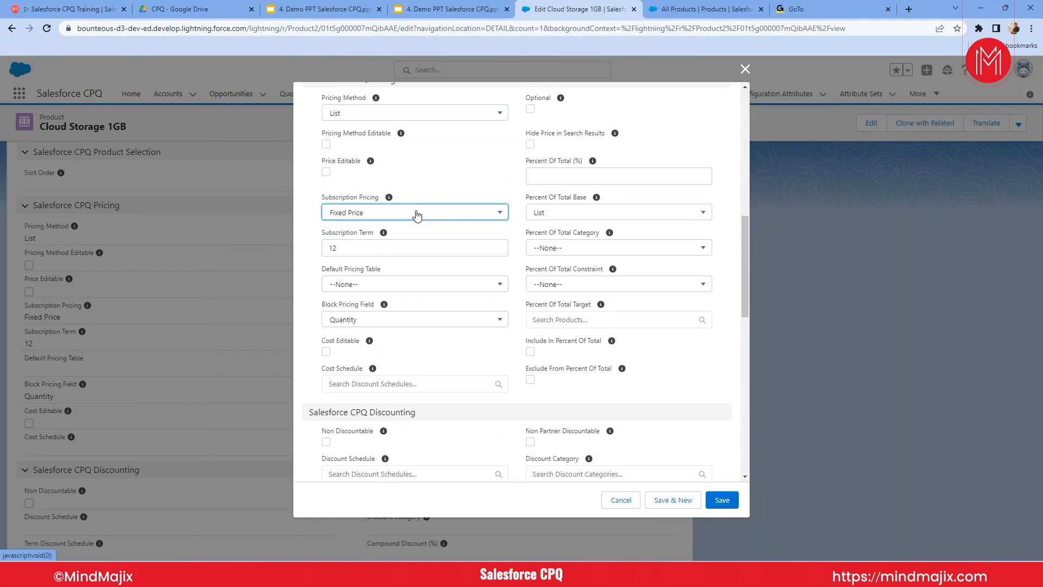
click(394, 111)
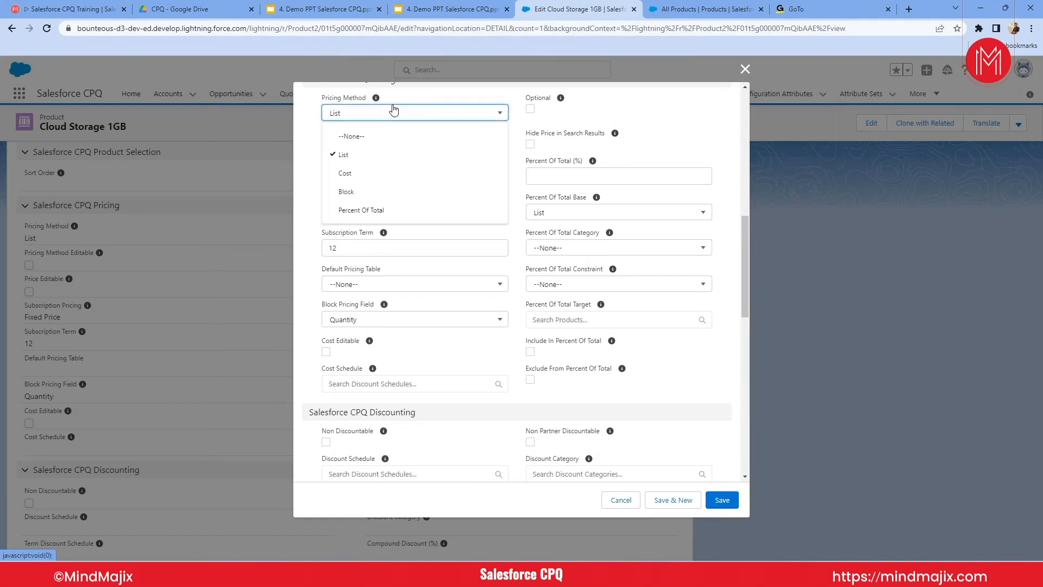
scroll(394, 111, up, 1)
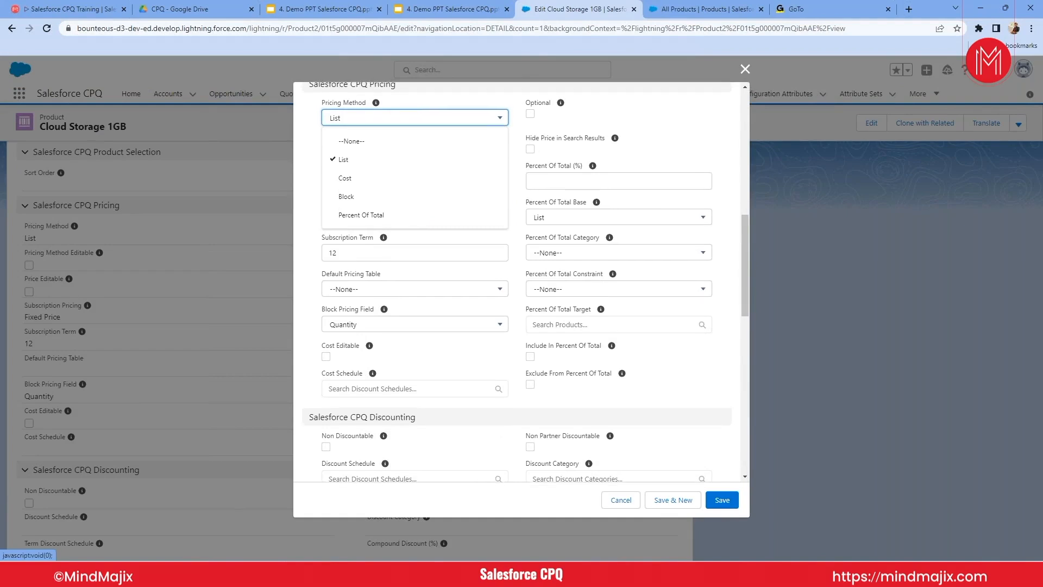
click(464, 100)
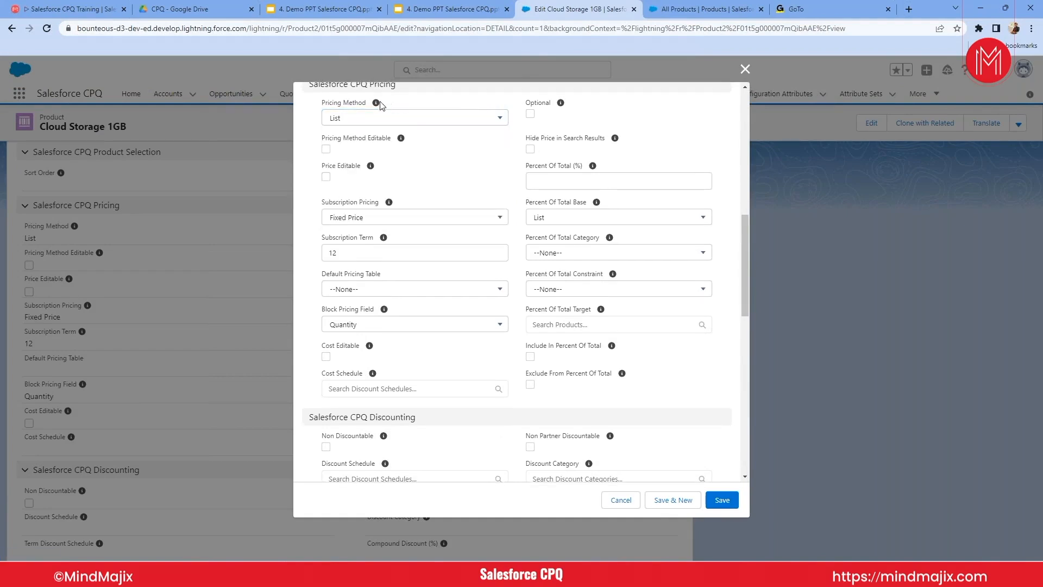
- Read the Pricing Method help text, try the Block pricing method, and close the product form without saving
mouse_move(376, 103)
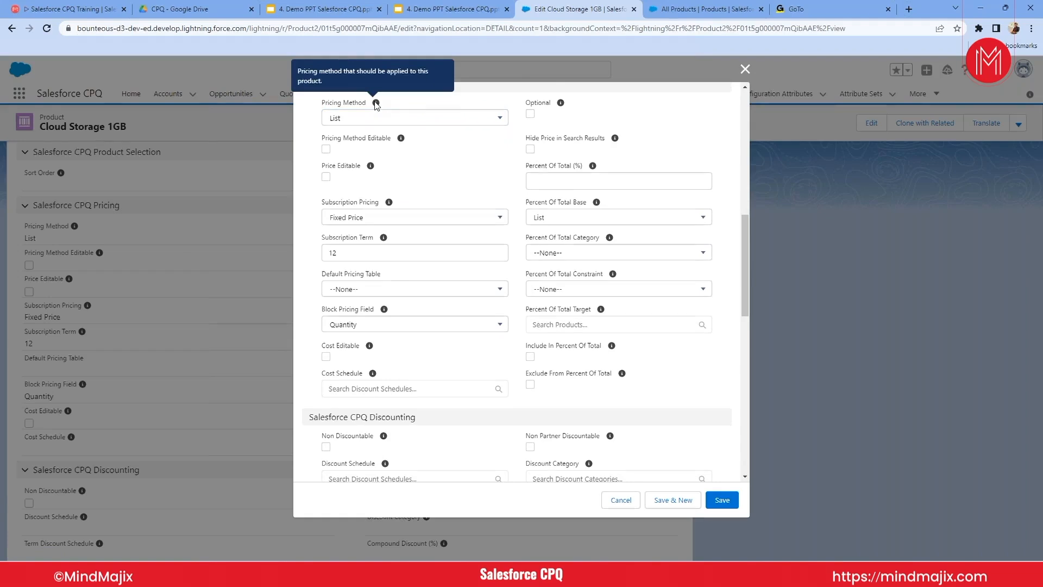
click(365, 119)
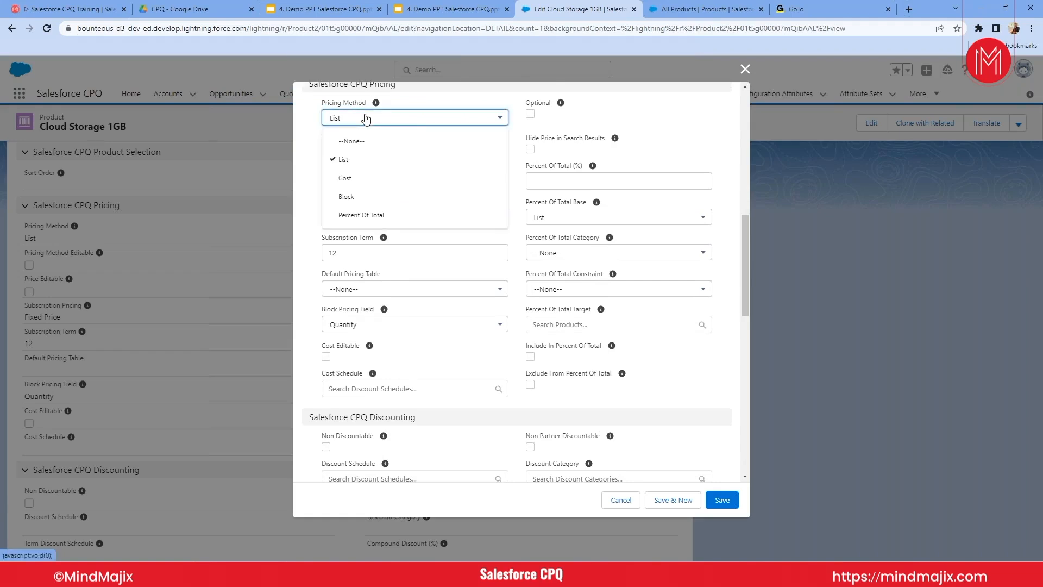
click(481, 102)
click(374, 120)
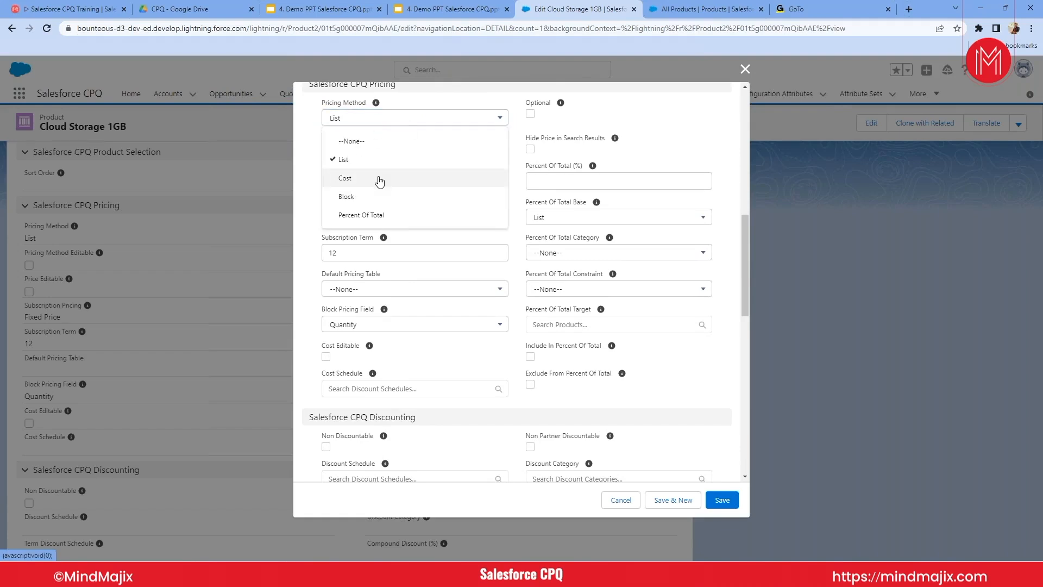
click(347, 197)
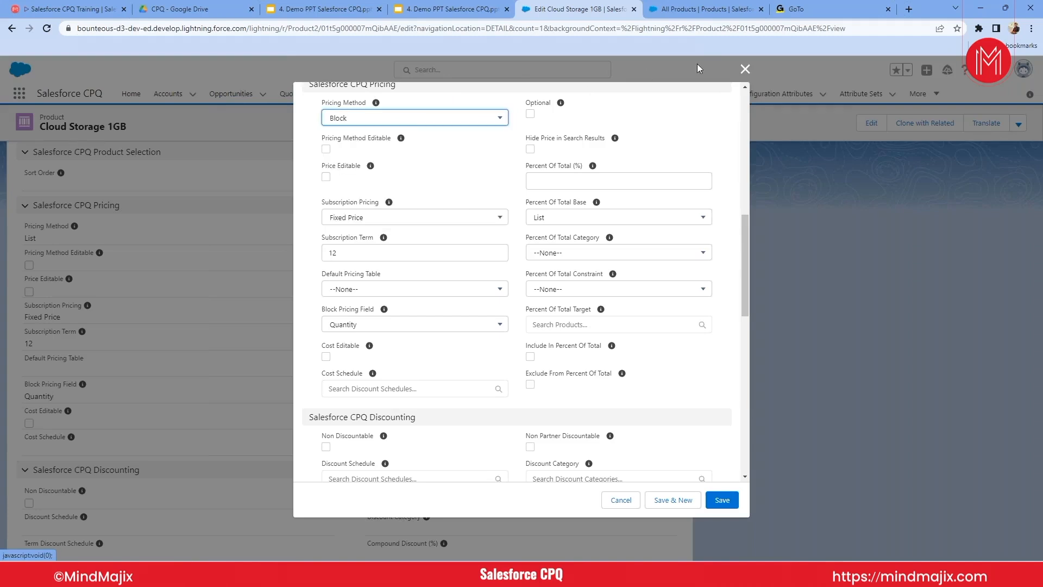
click(746, 68)
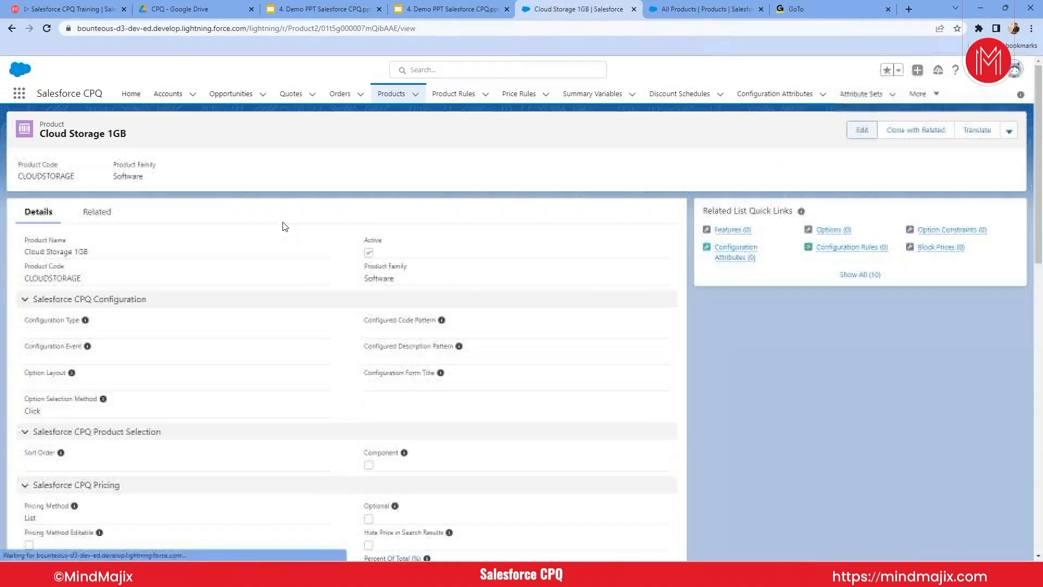
- Start a new block price from Cloud Storage 1GB's related lists, review its bound and price fields, and close the form without saving
click(105, 228)
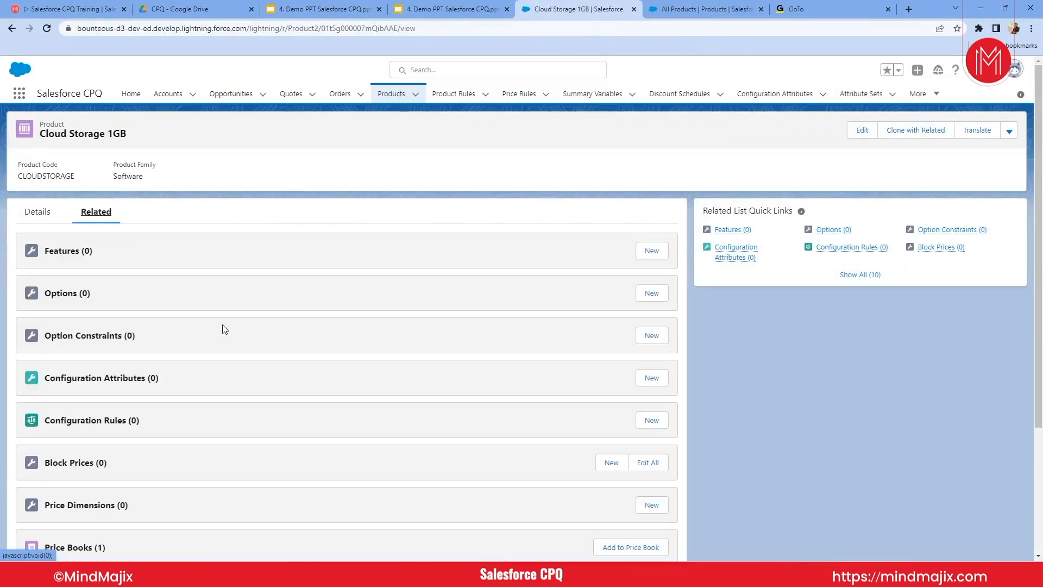
click(611, 462)
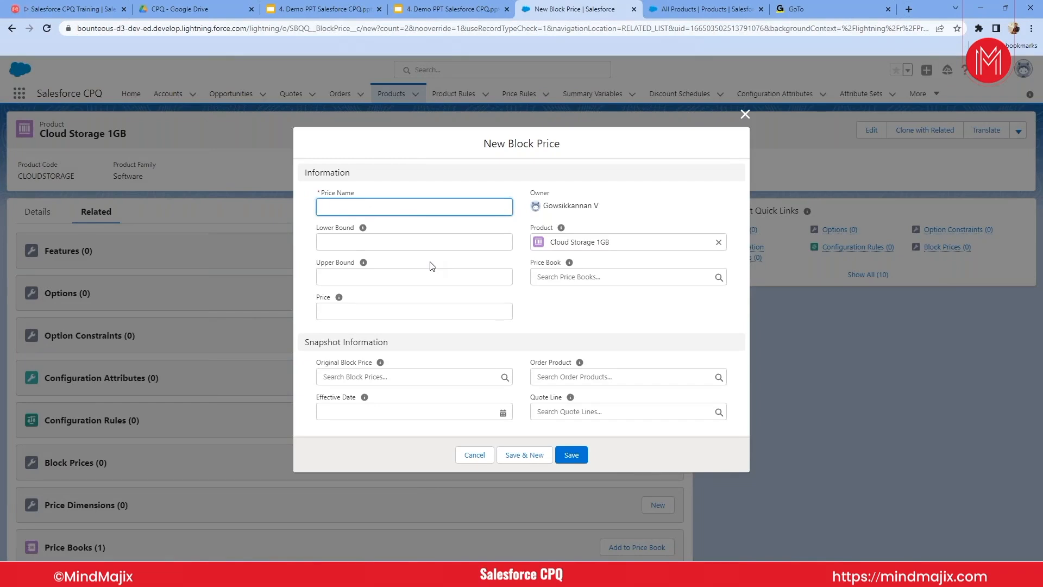
click(507, 146)
drag(481, 139, 486, 320)
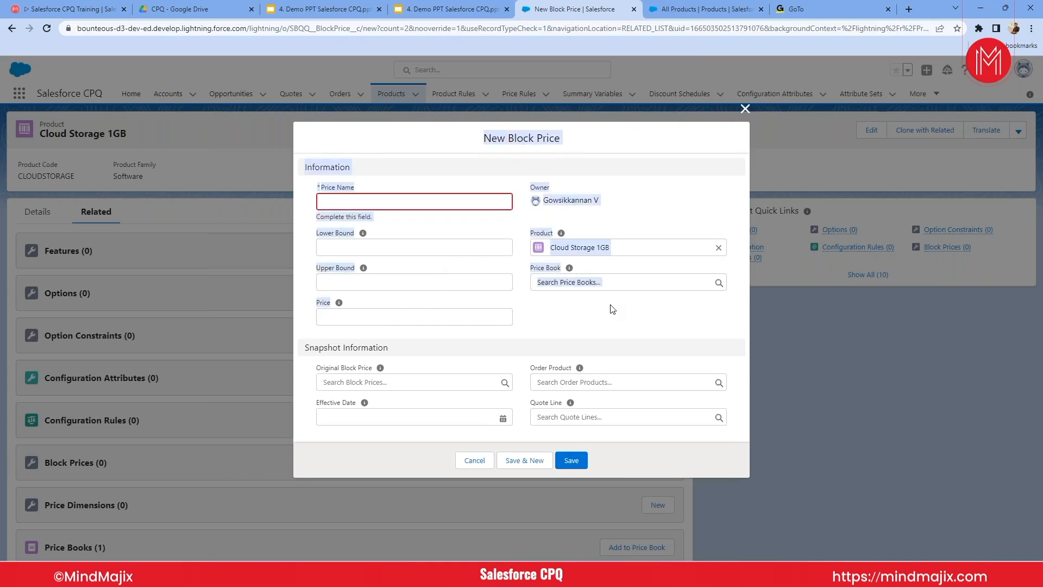
click(744, 109)
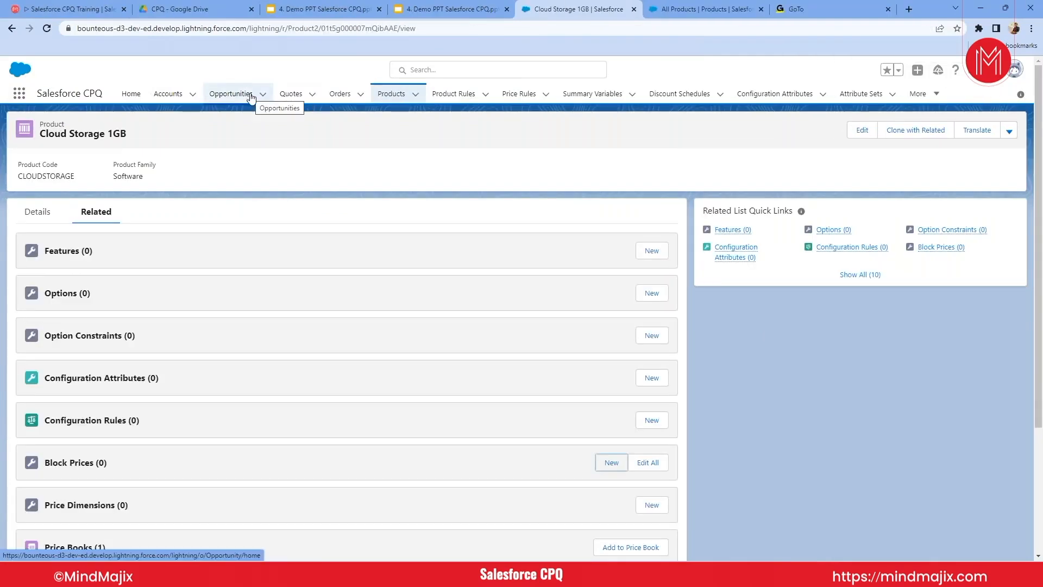
- Open the existing quote of the opportunity Opp sale 2 stard and mark it as the primary quote
click(251, 98)
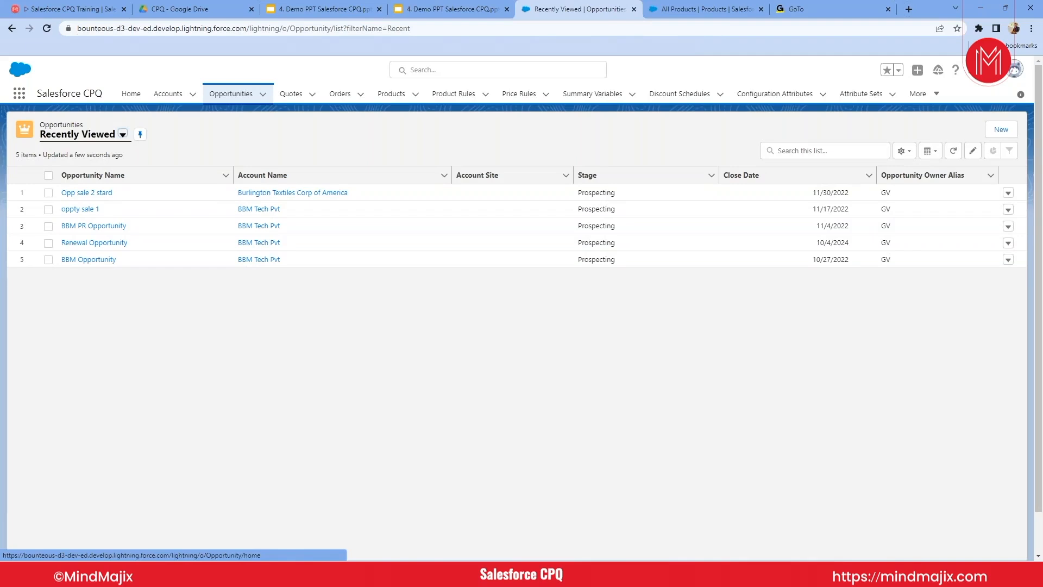
click(231, 94)
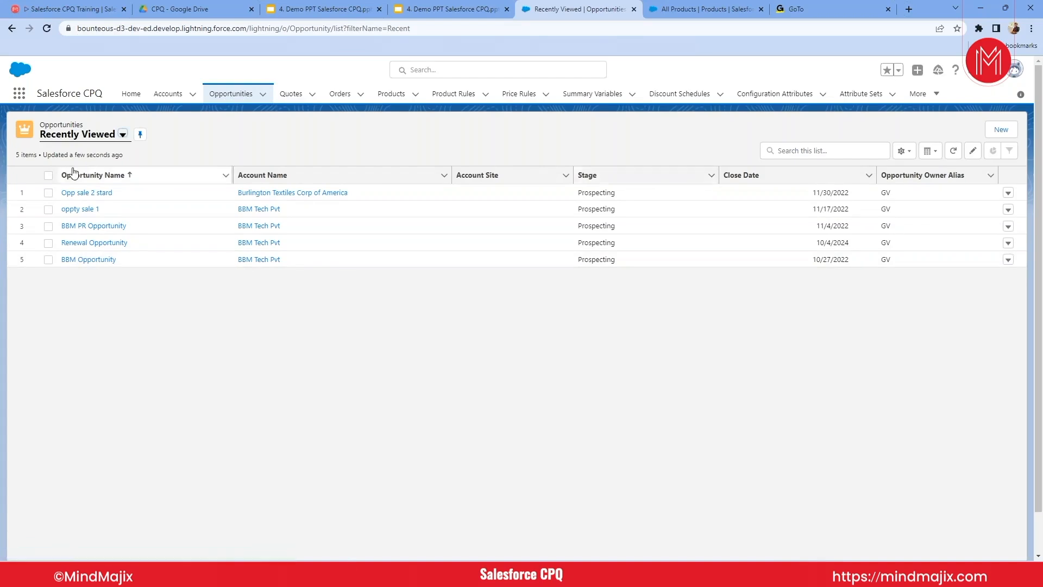
click(97, 194)
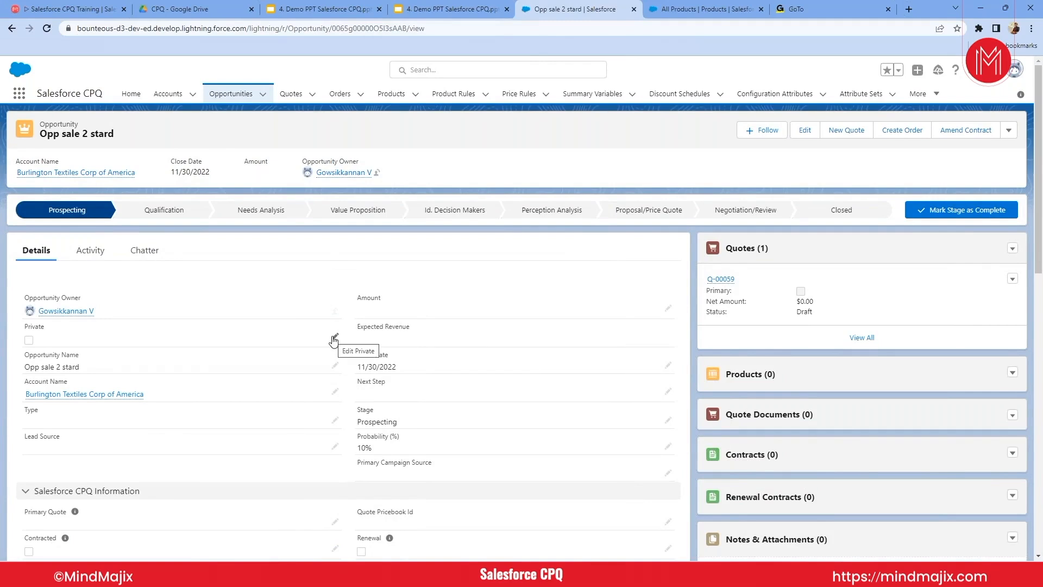
click(721, 279)
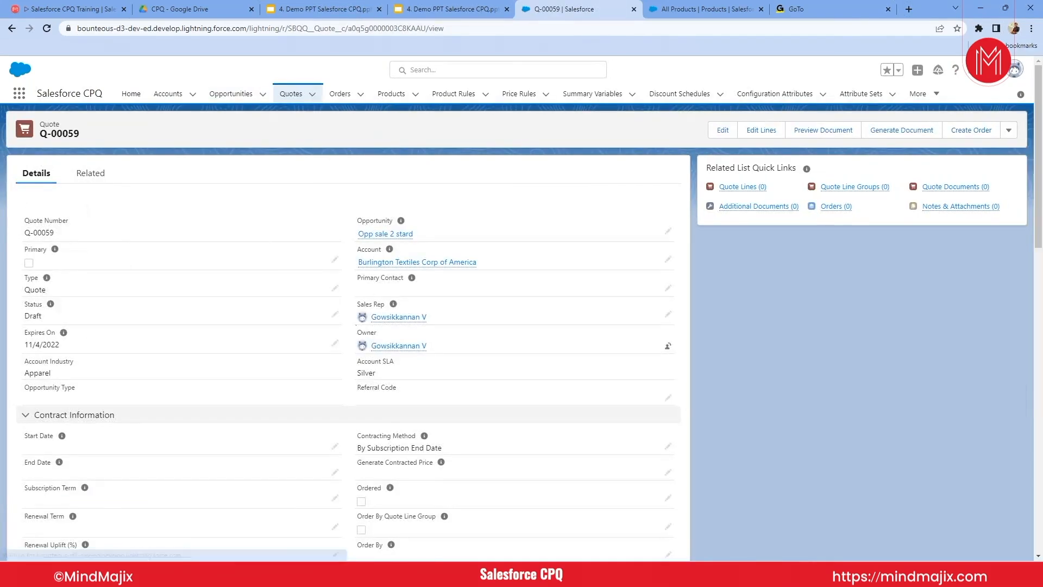
click(335, 259)
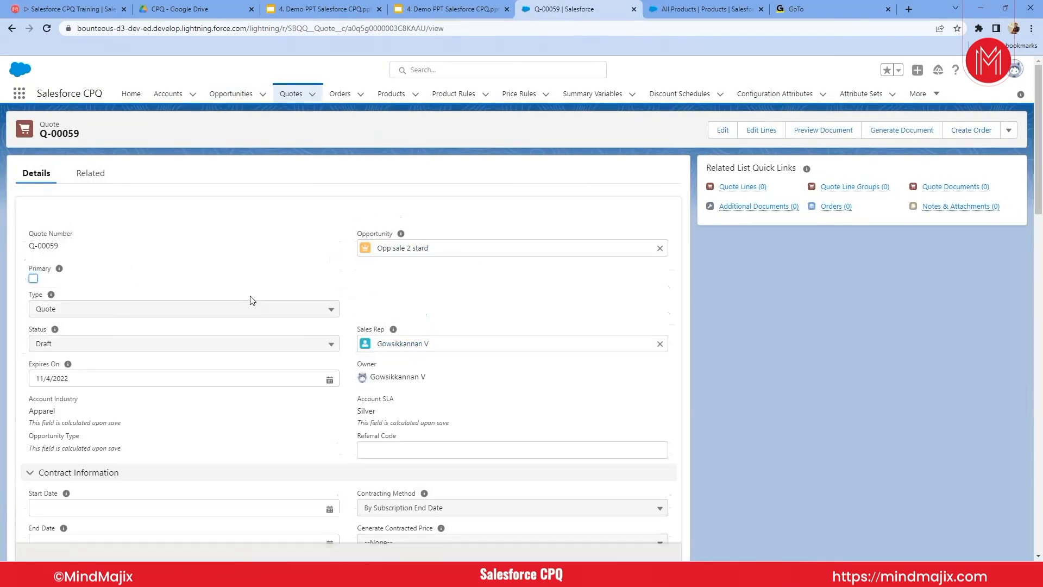
click(34, 279)
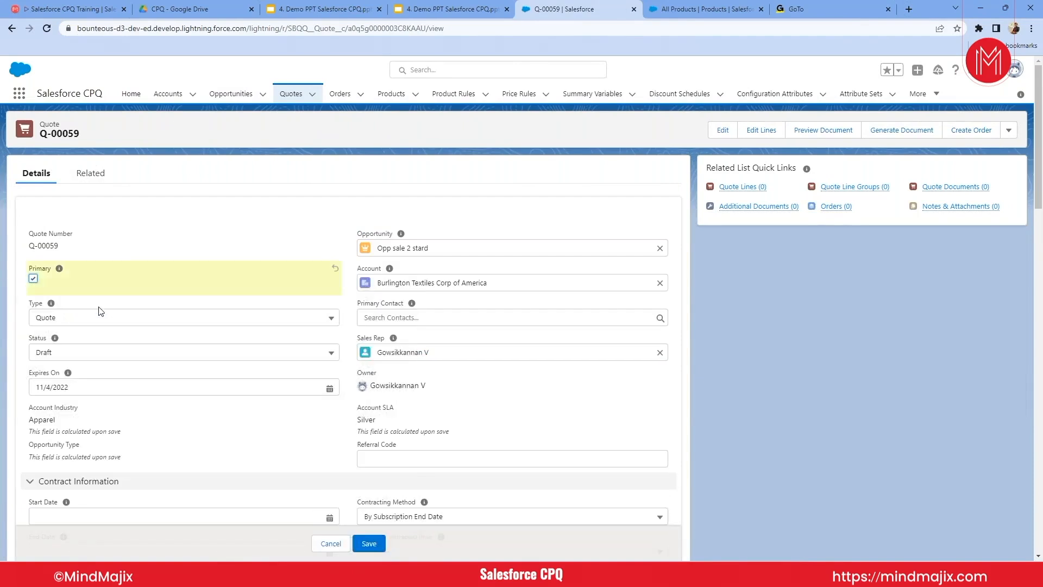
click(369, 544)
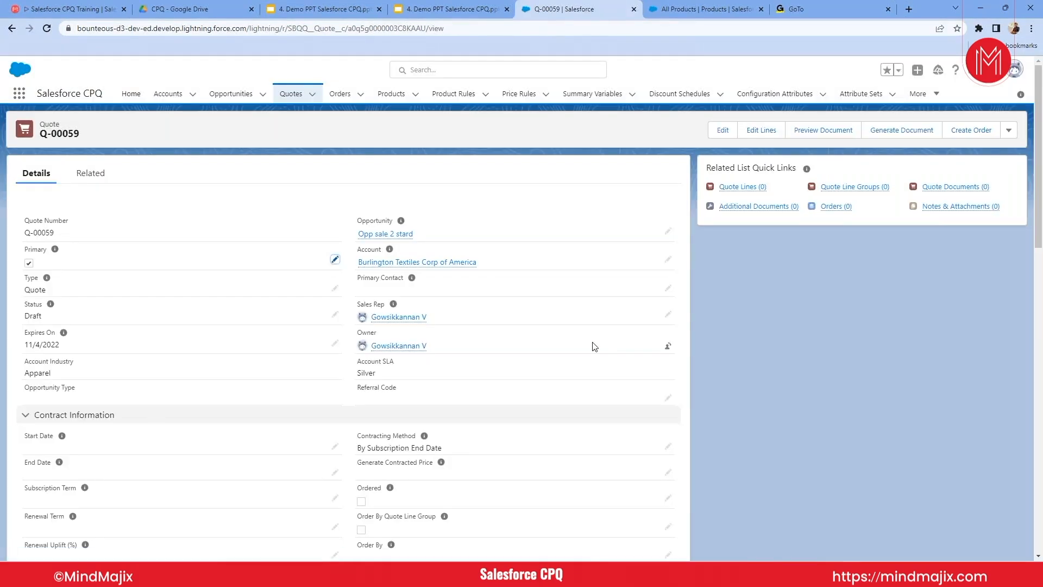
- Add the 4K Video Camera bundle and Cloud Storage 1GB to the quote, applying rules and saving the bundle's default configuration
click(761, 130)
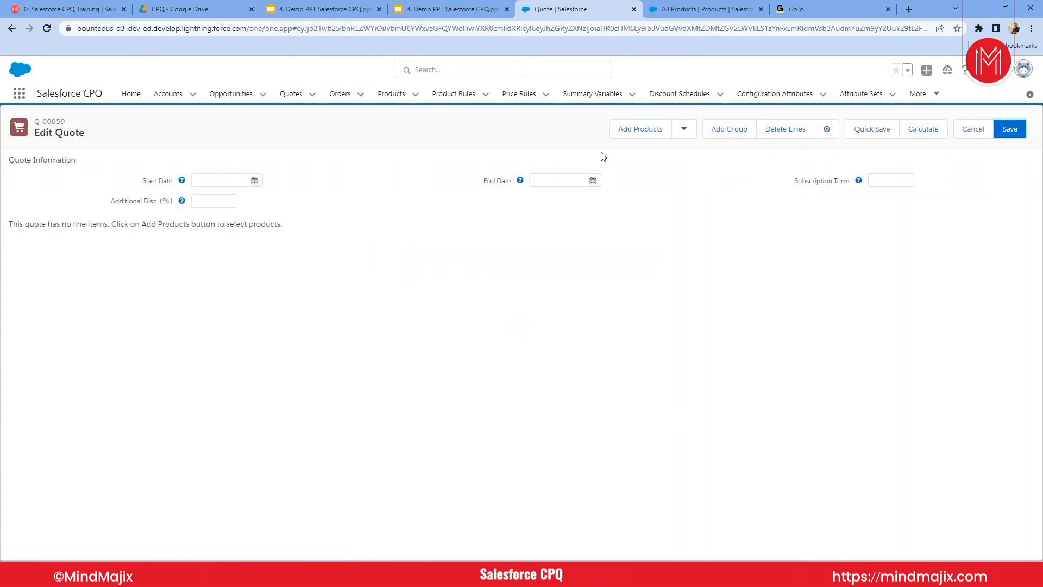
click(625, 136)
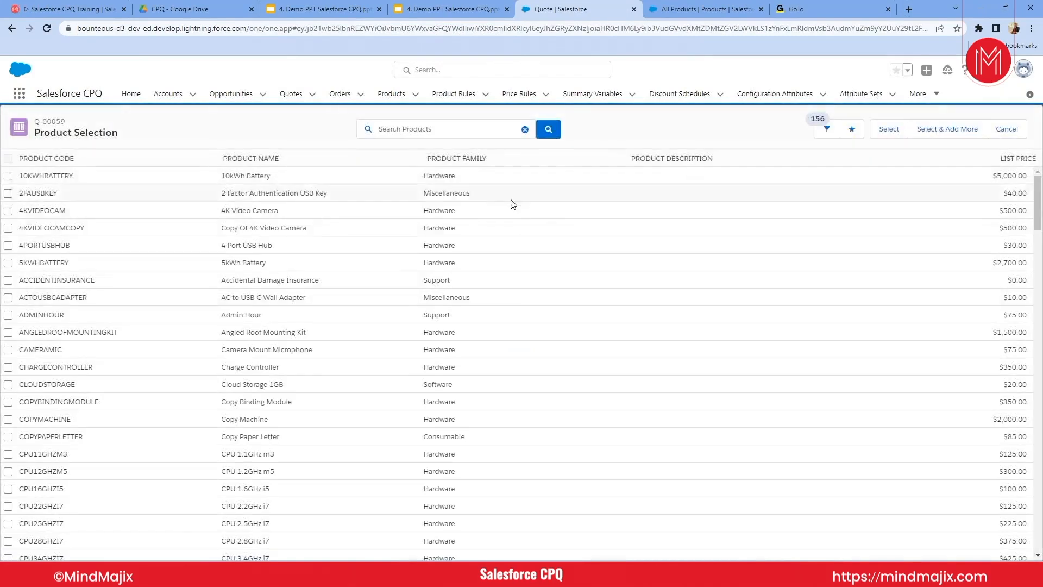
click(9, 210)
click(8, 384)
click(886, 130)
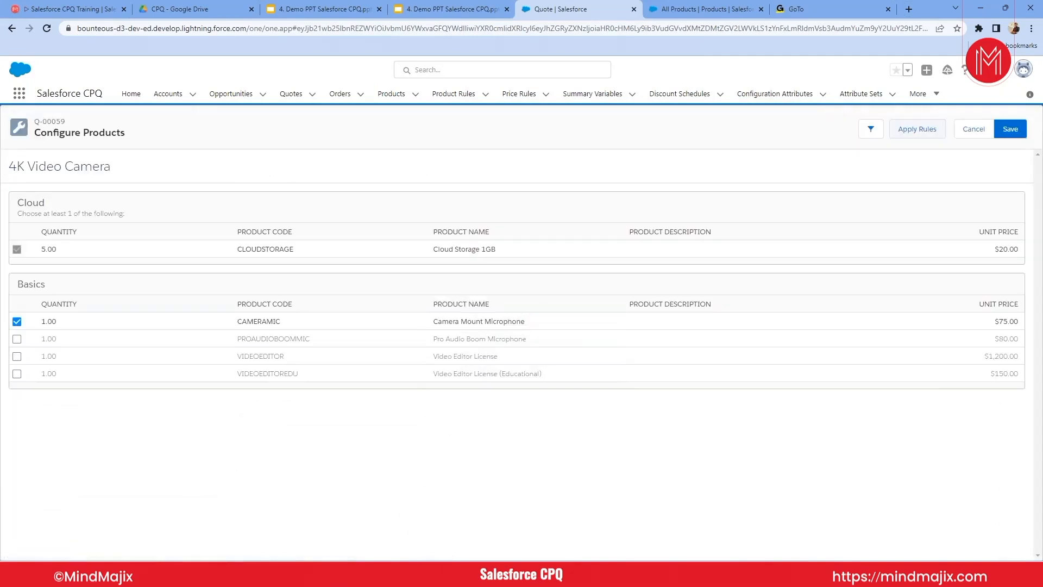
click(919, 136)
click(1006, 133)
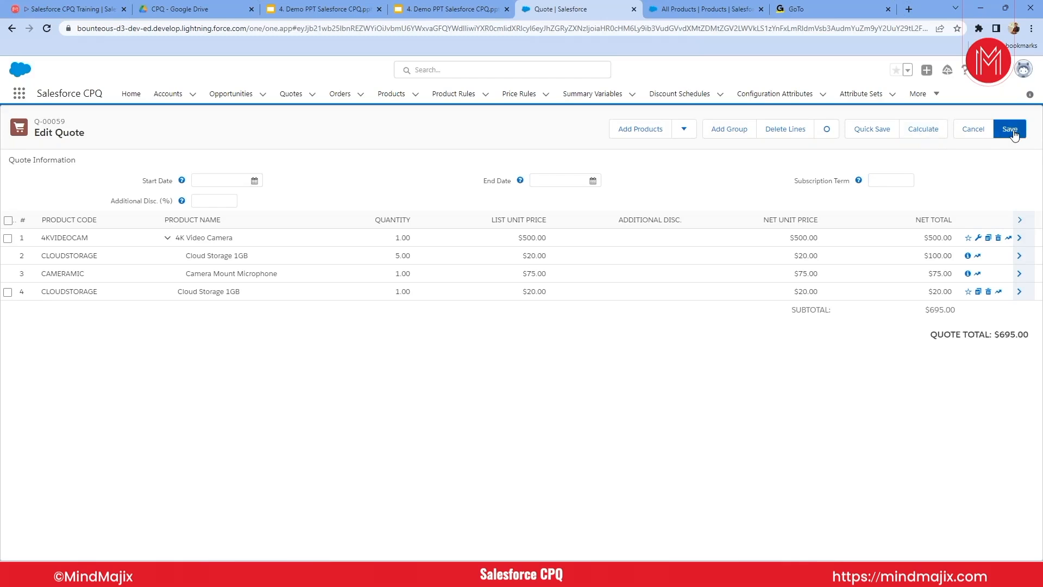
- Save the edited quote, reload its record page and check the list of quote lines
click(871, 130)
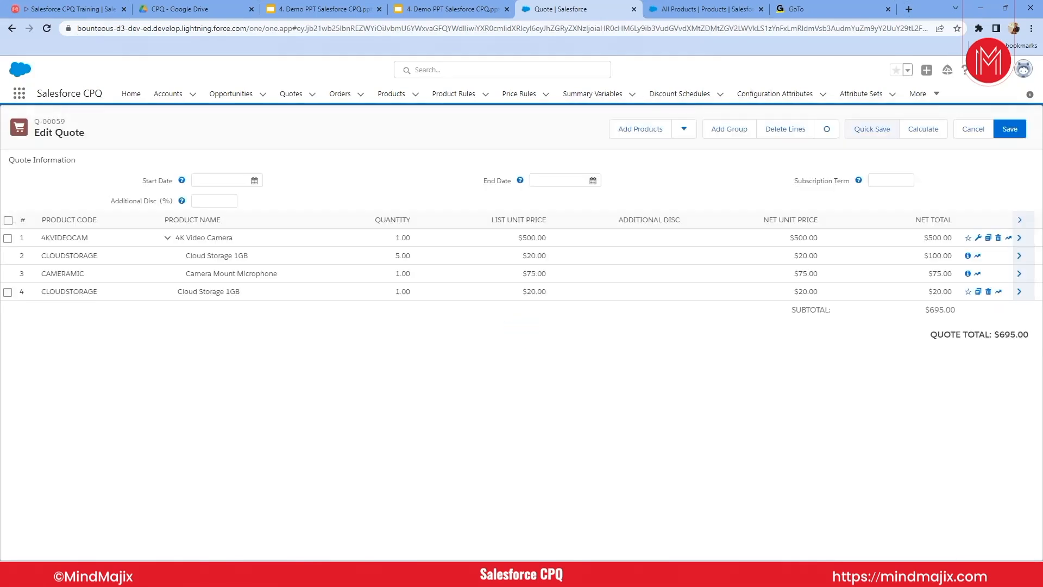
click(1010, 130)
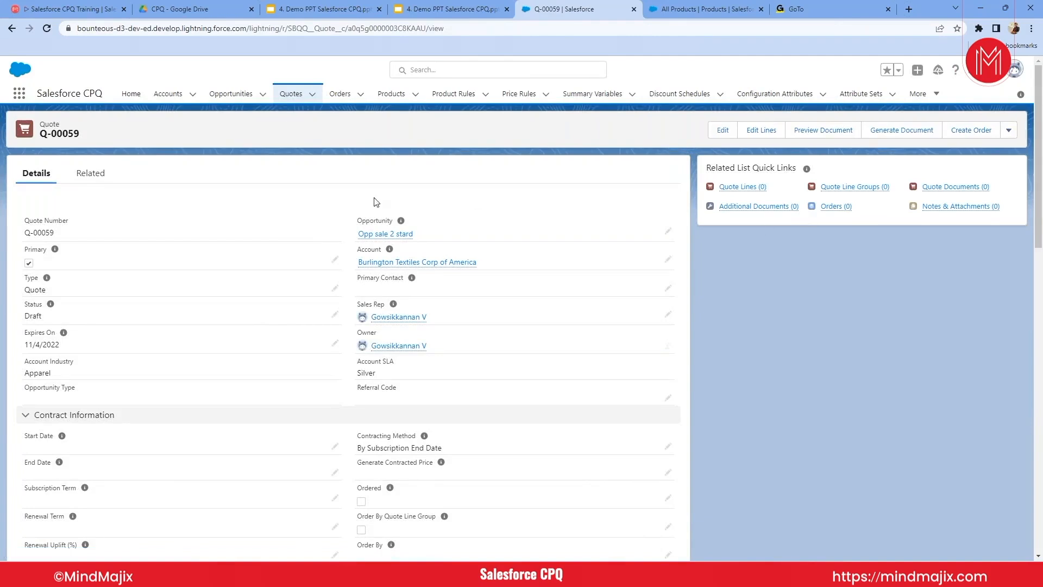
click(523, 28)
key(Return)
mouse_move(737, 193)
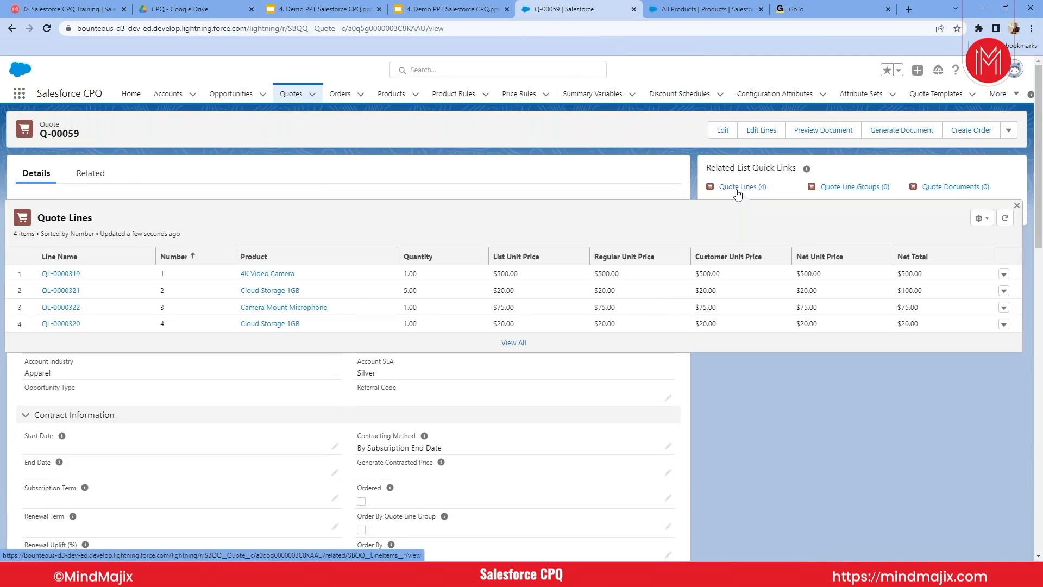
- Preview the quote document, save the PDF to the Software (F:) drive and open the downloaded file
click(831, 132)
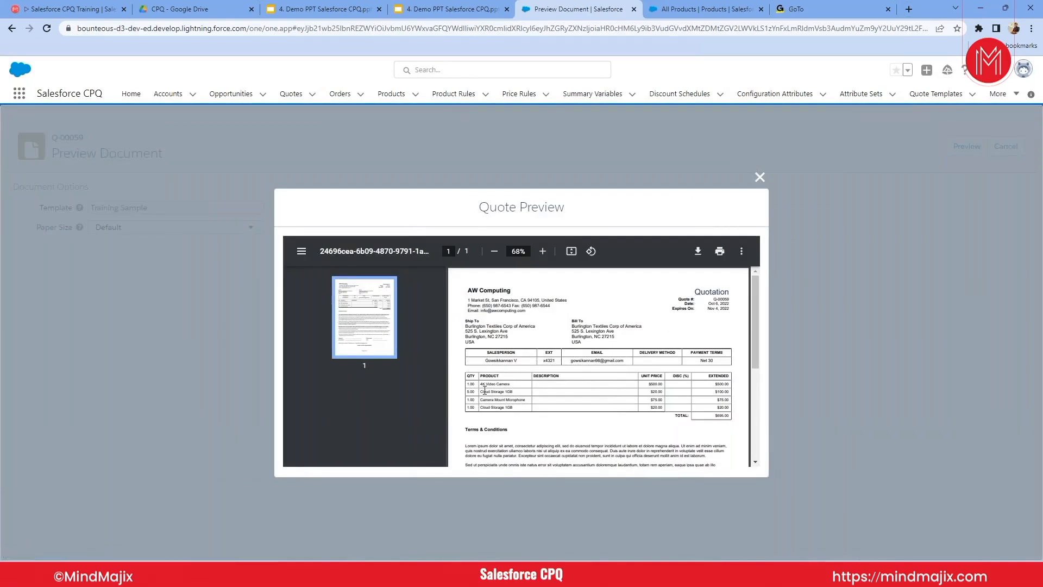
click(699, 252)
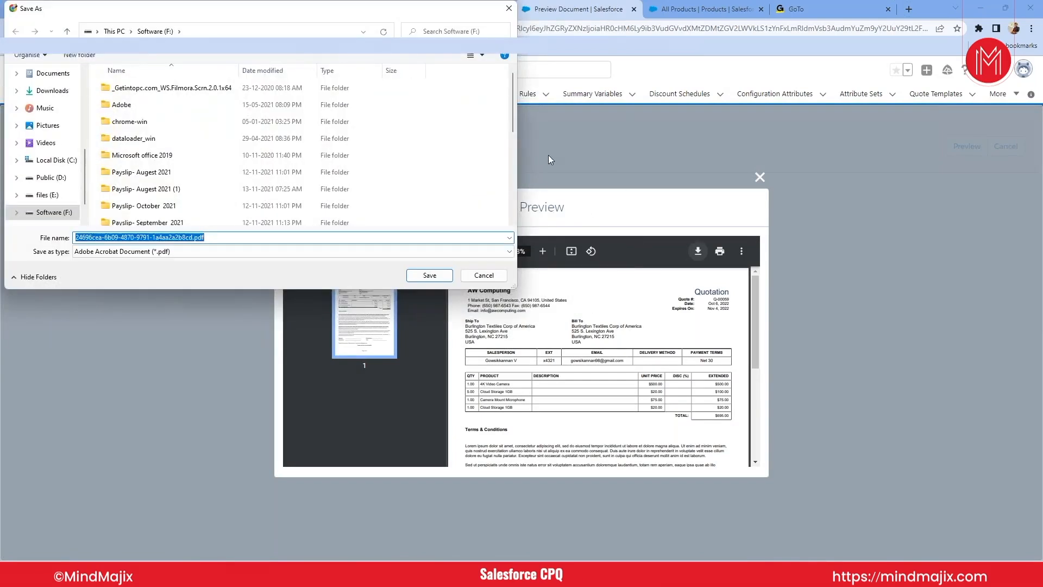
click(423, 277)
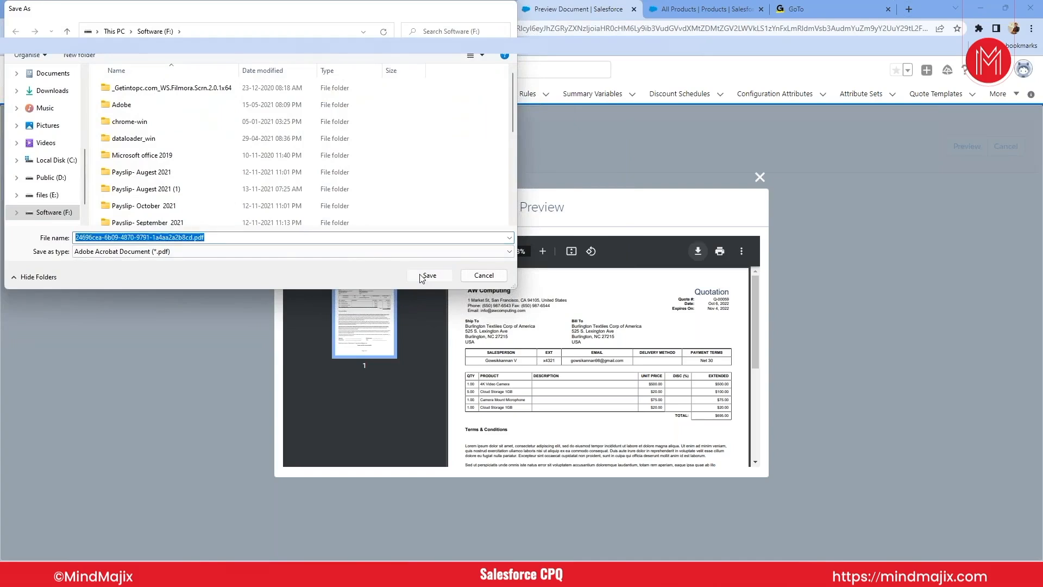
click(421, 276)
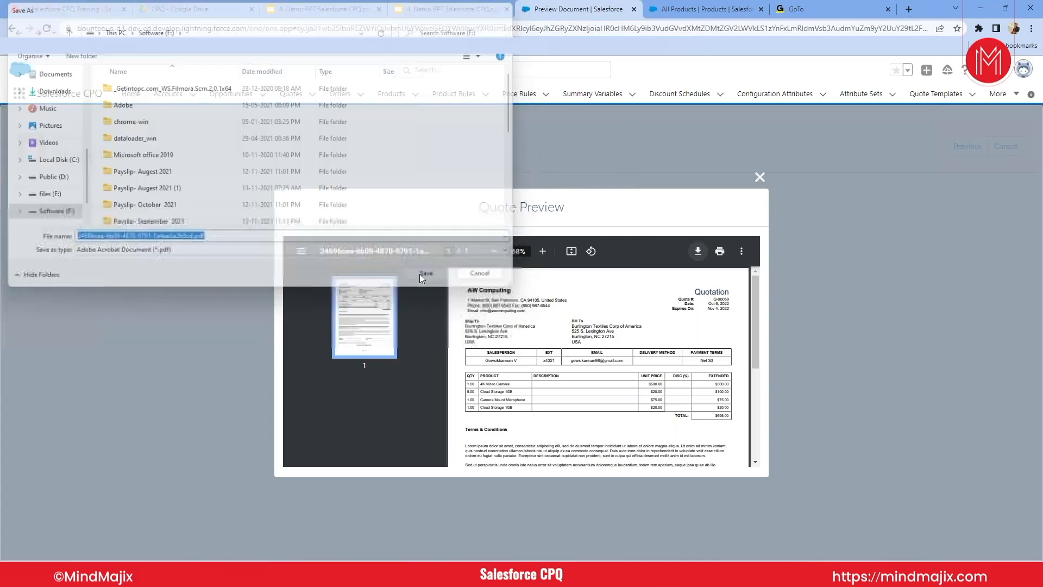
click(58, 549)
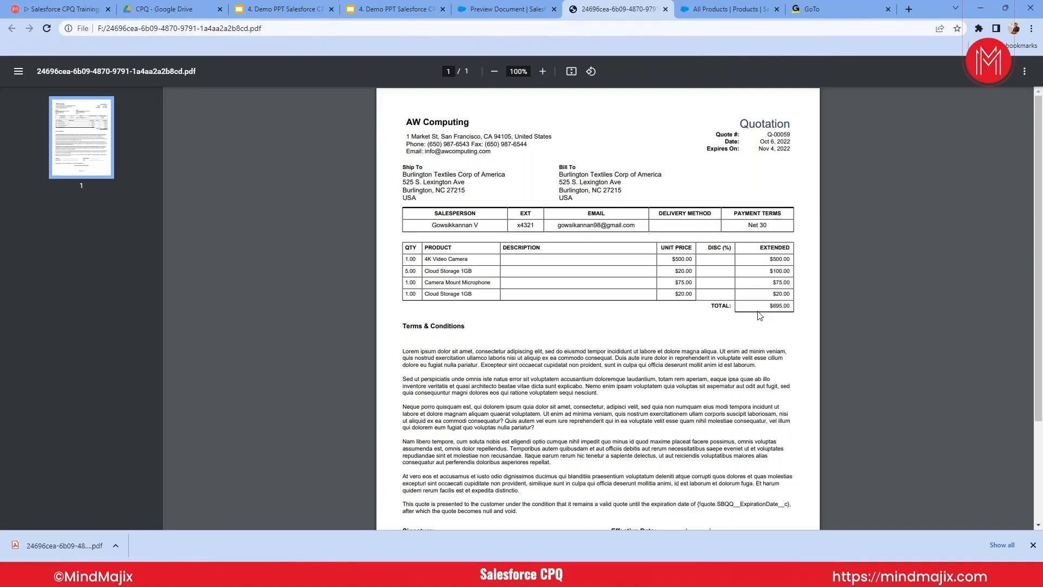
- Examine the quotation PDF's company header, addresses, product lines, total, terms and conditions and signature section
scroll(550, 286, down, 2)
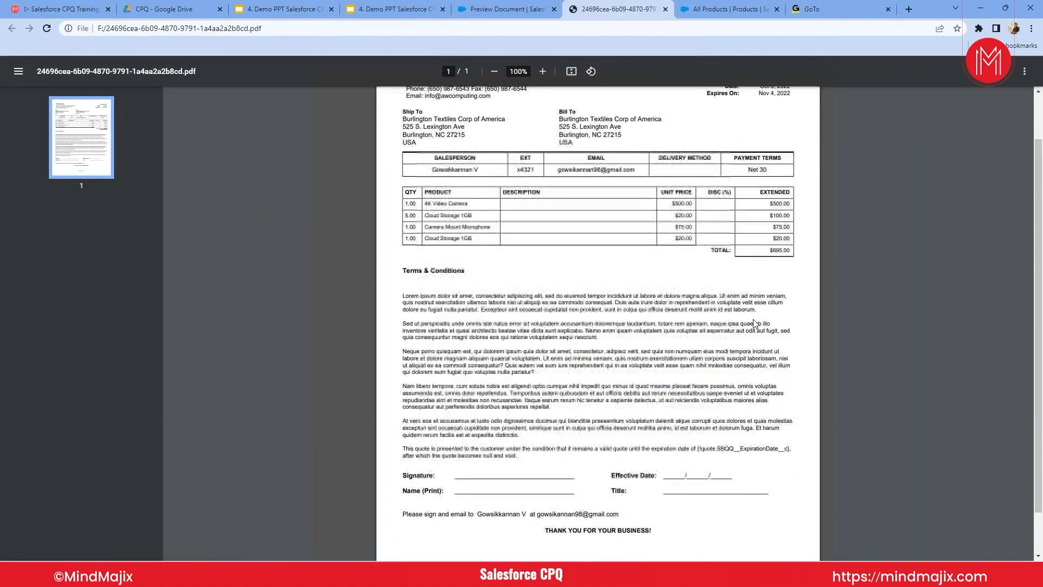
scroll(549, 287, up, 1)
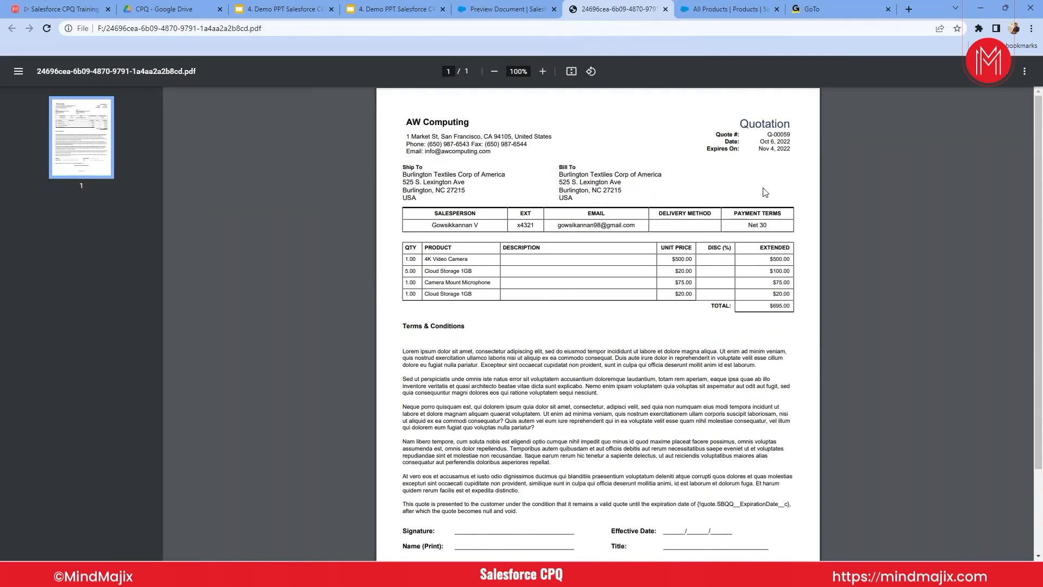
triple_click(441, 120)
click(437, 152)
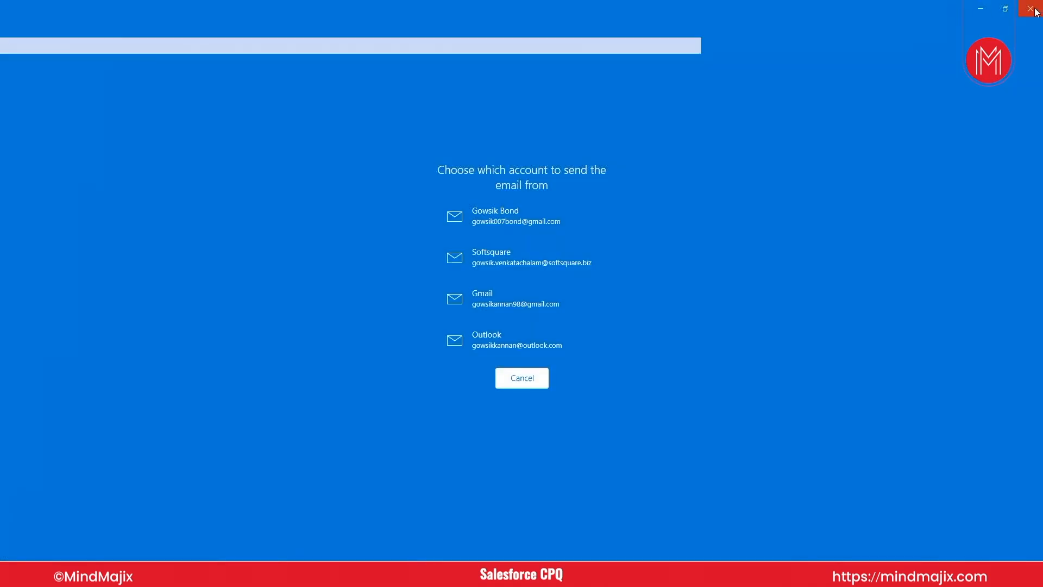
click(1035, 5)
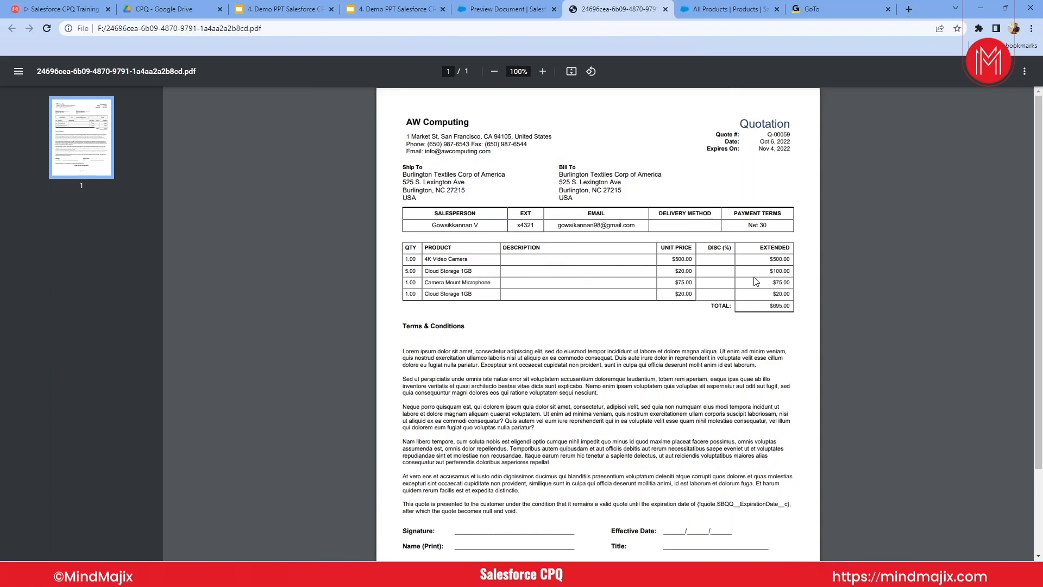
scroll(598, 287, down, 1)
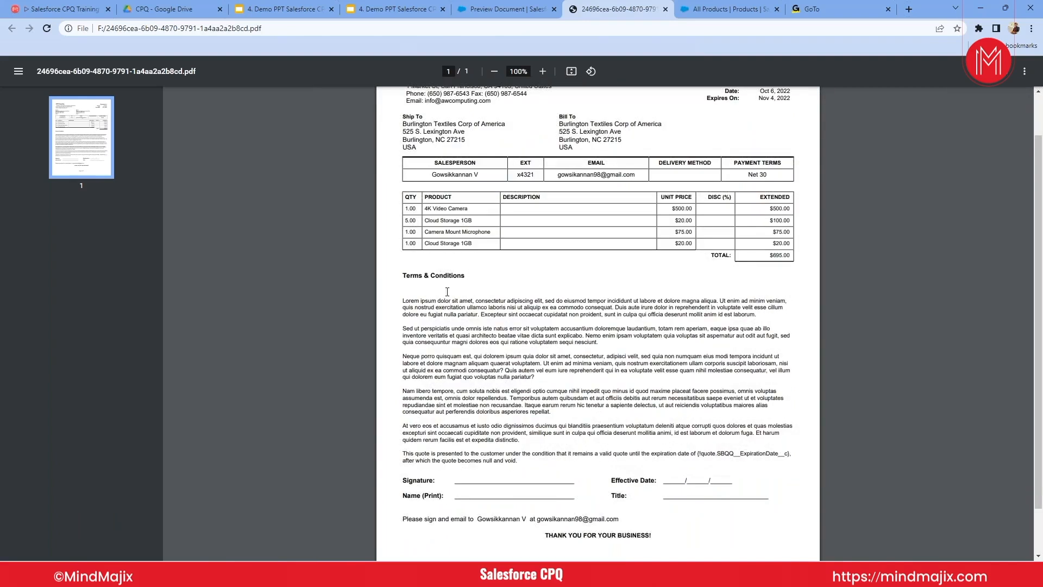
scroll(517, 457, down, 1)
scroll(598, 326, up, 3)
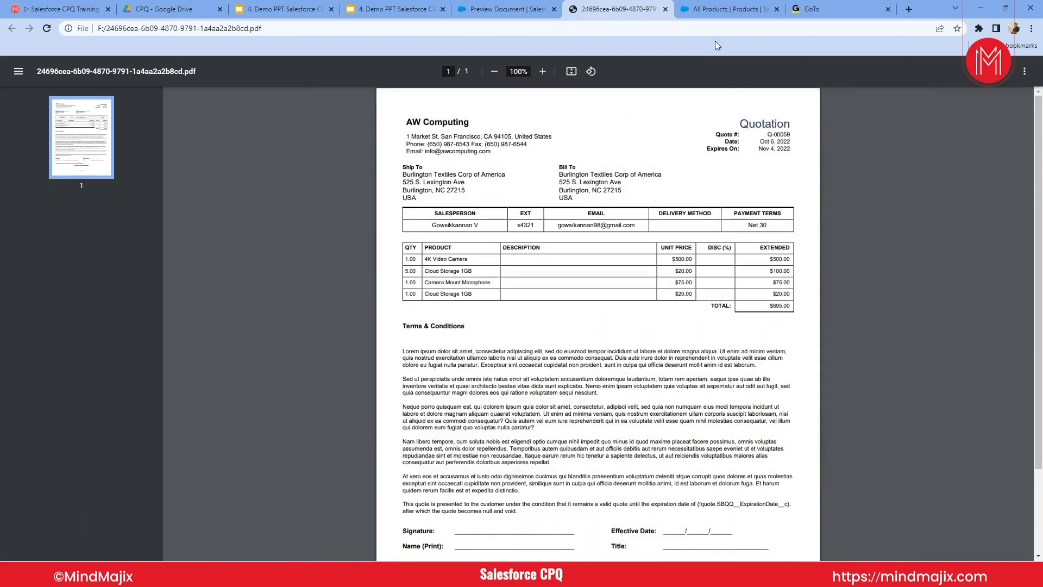
- Switch back to Salesforce, close the quote preview and find the Quote Templates list by searching for Quote
click(495, 8)
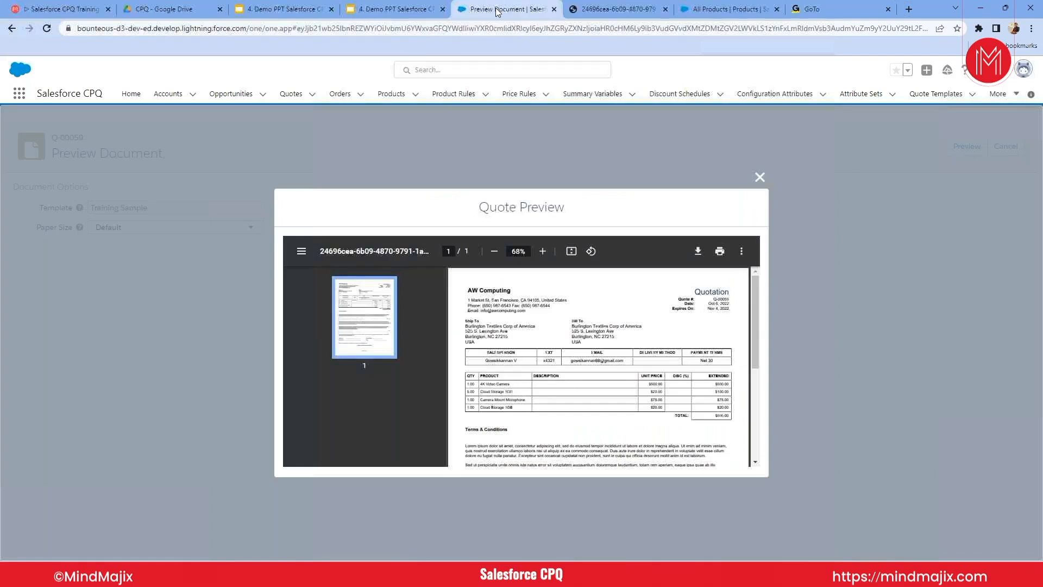
click(761, 178)
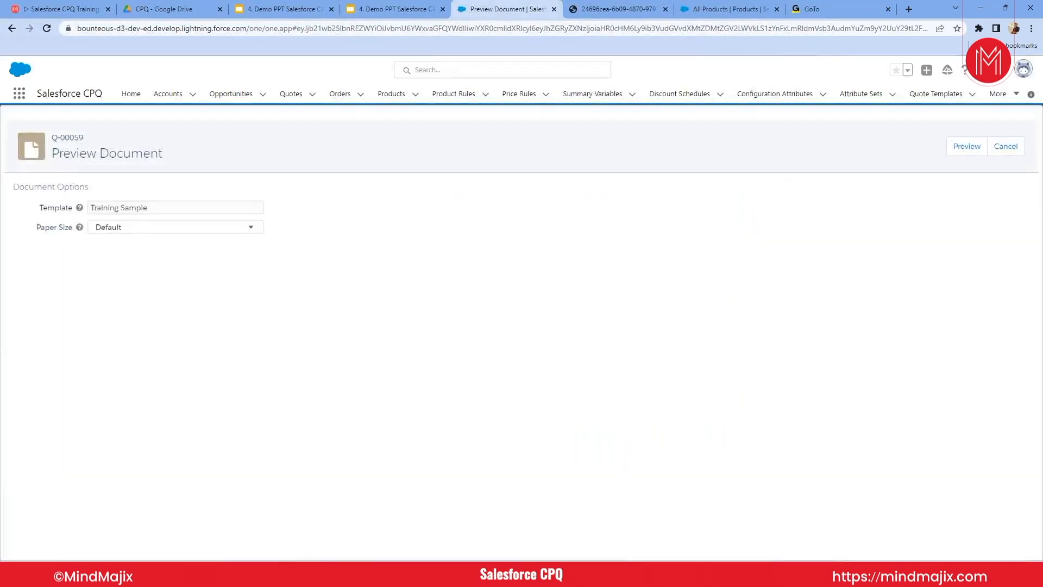
click(20, 94)
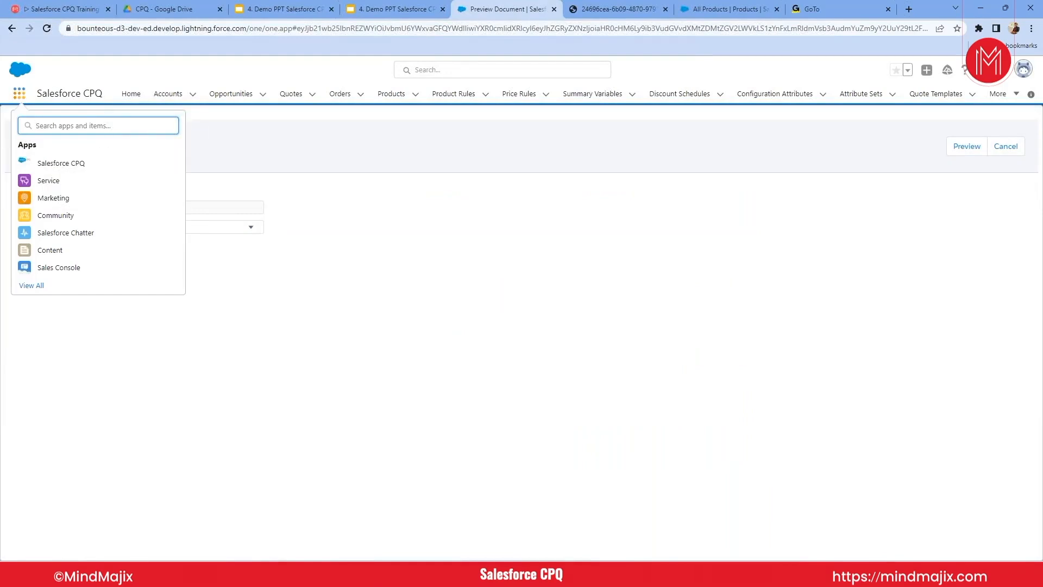
text(Quote)
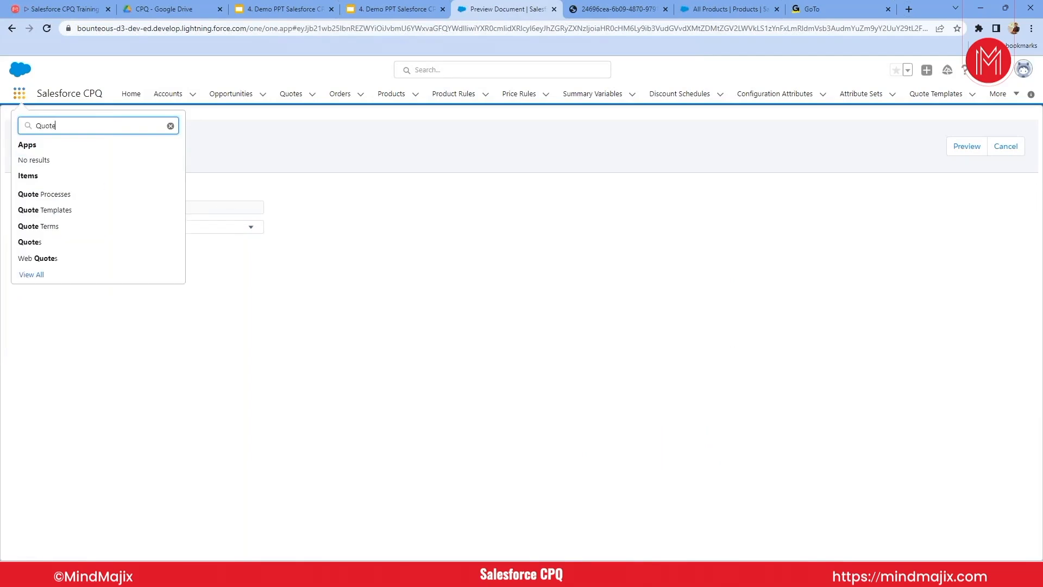
click(54, 217)
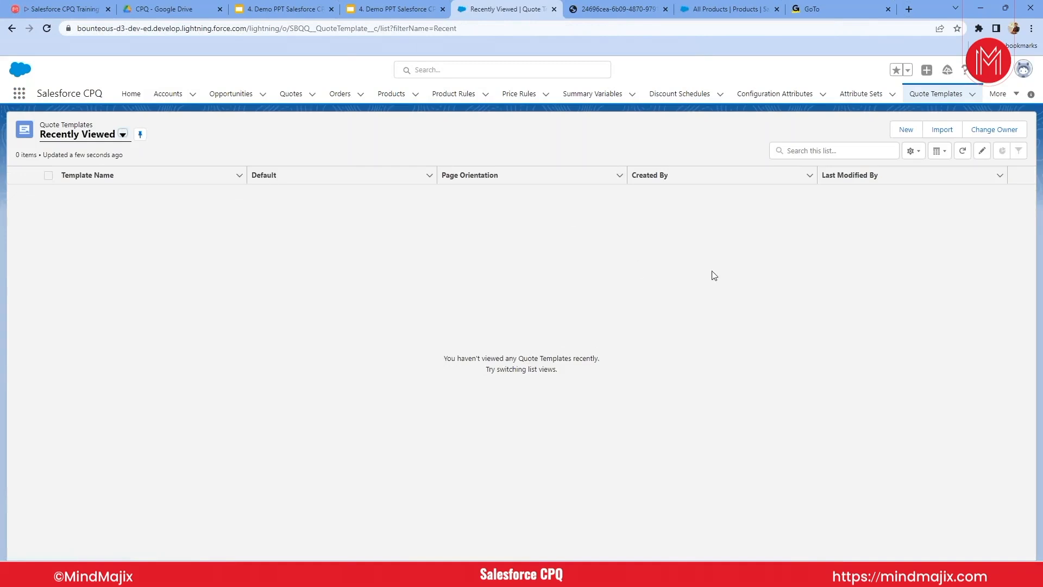
- List all quote templates and open the Training Sample template's related records to examine its line columns
click(122, 134)
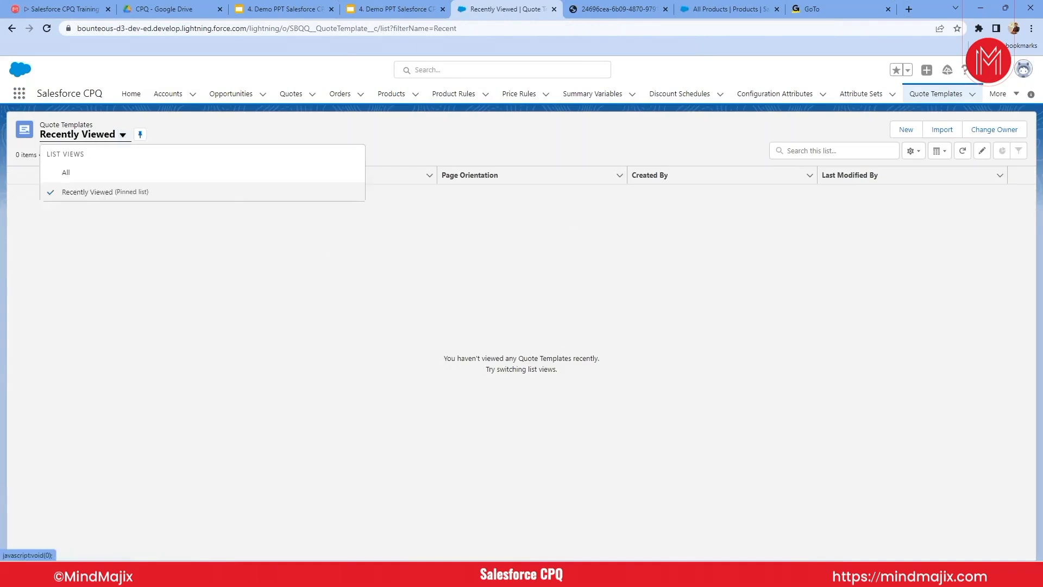
click(66, 173)
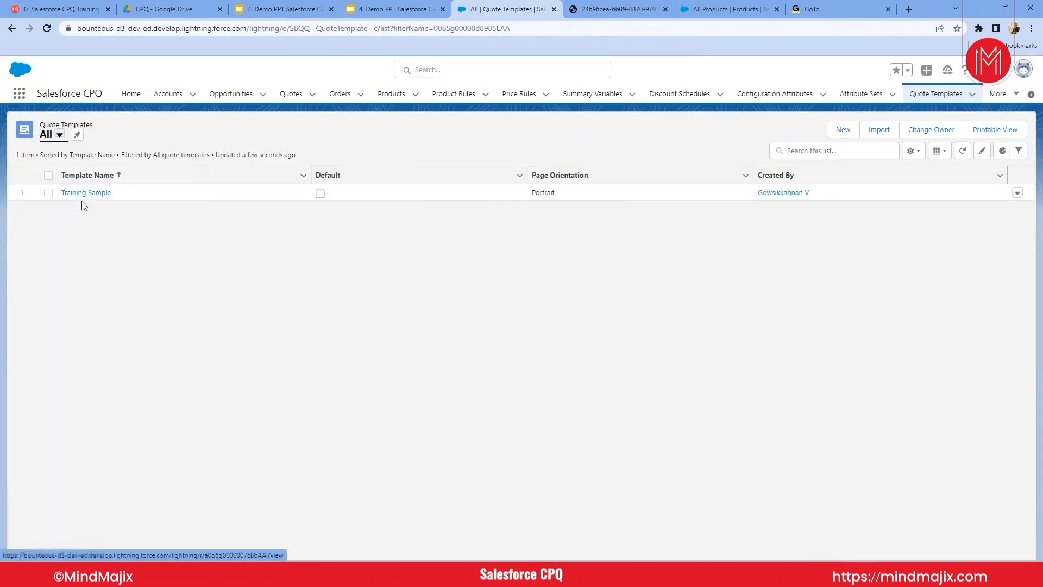
click(80, 197)
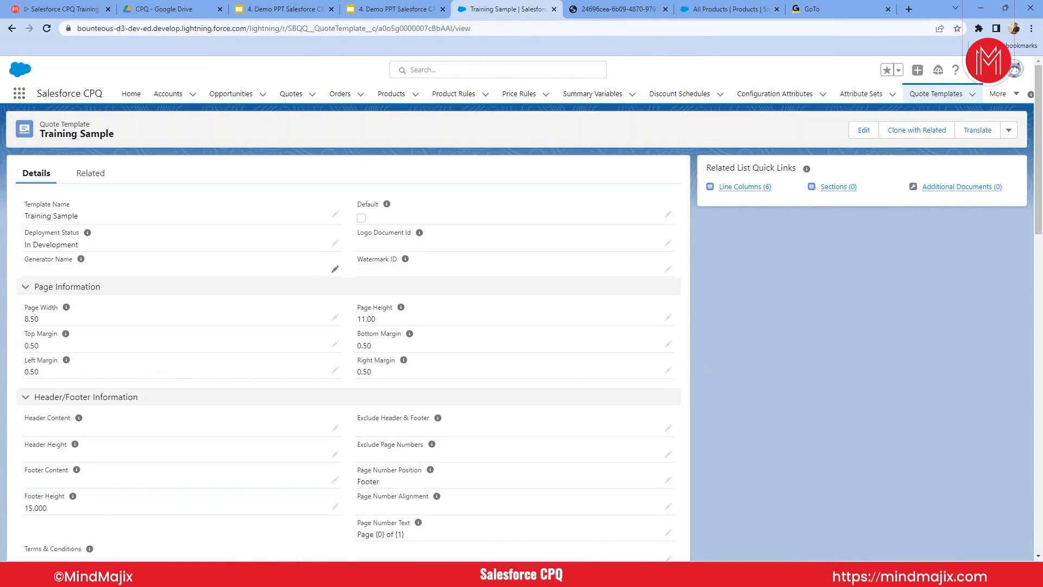
click(90, 174)
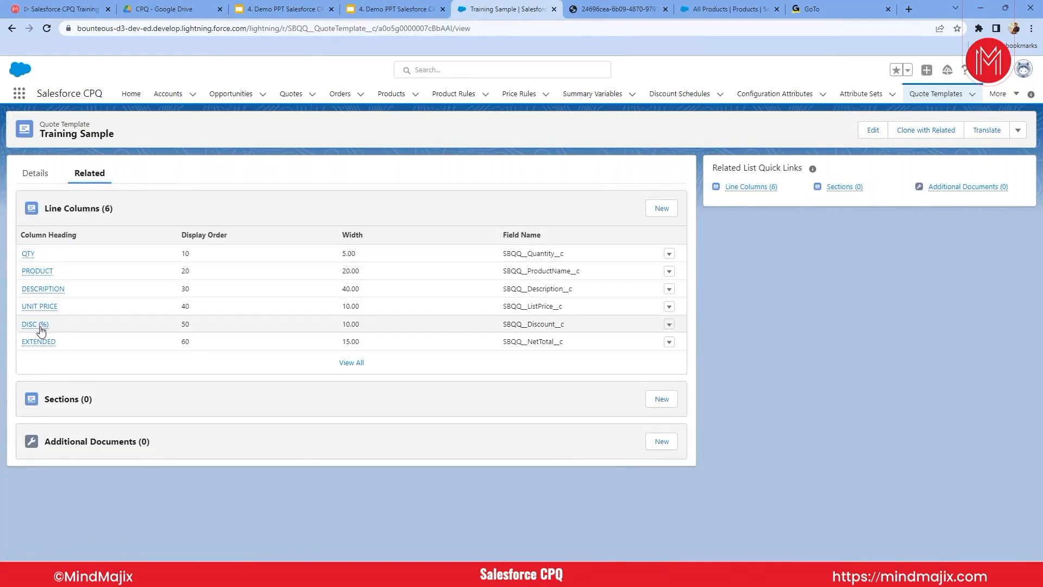
- View the Training Sample template's complete line column list and return to the list of all quote templates
click(355, 365)
drag(304, 331, 172, 261)
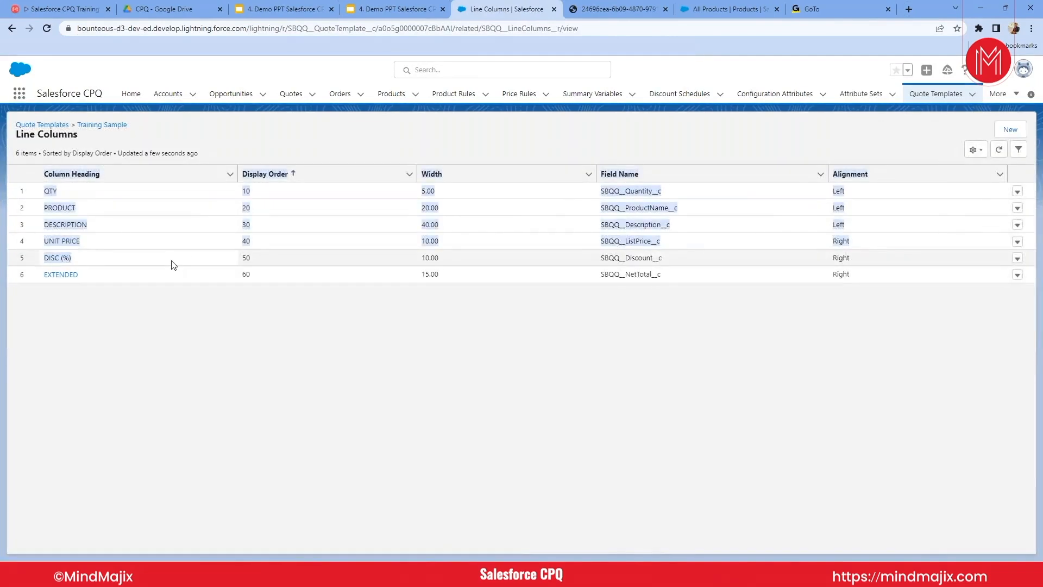
click(9, 28)
click(6, 28)
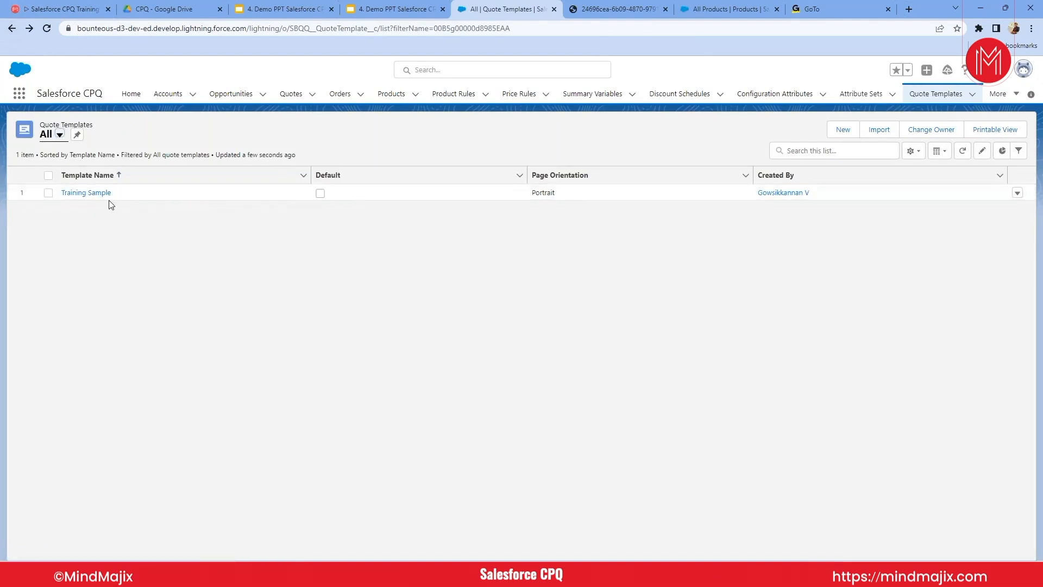
- Reopen the Training Sample template's related records, examine the blank new template section form and close it without saving
click(87, 193)
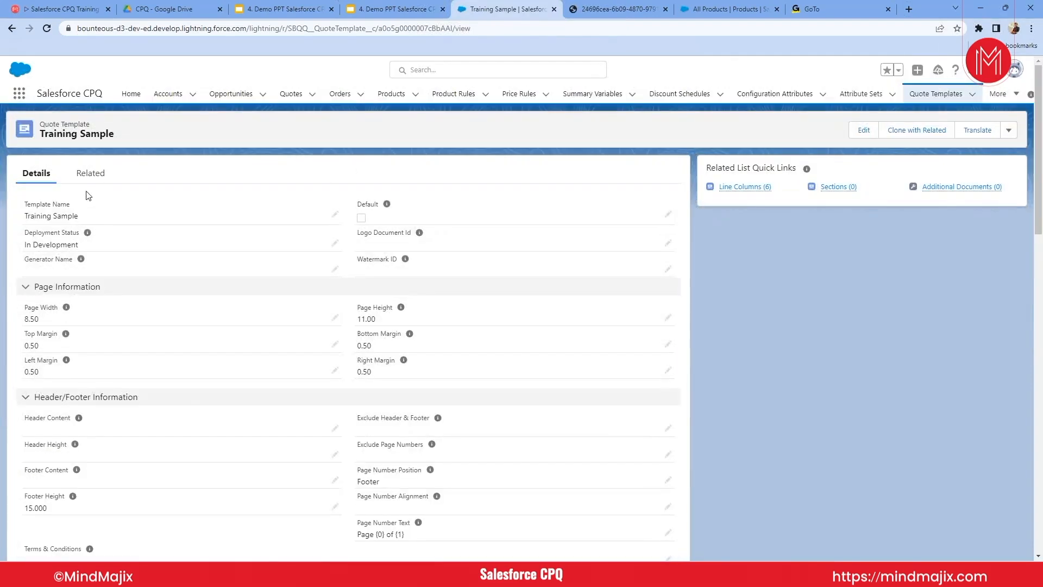
click(90, 173)
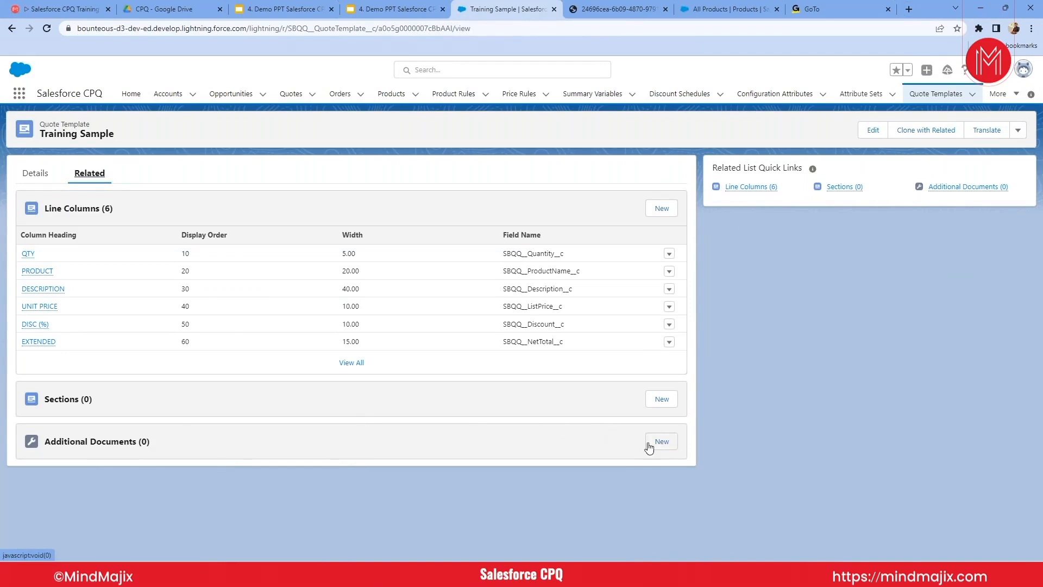
click(660, 402)
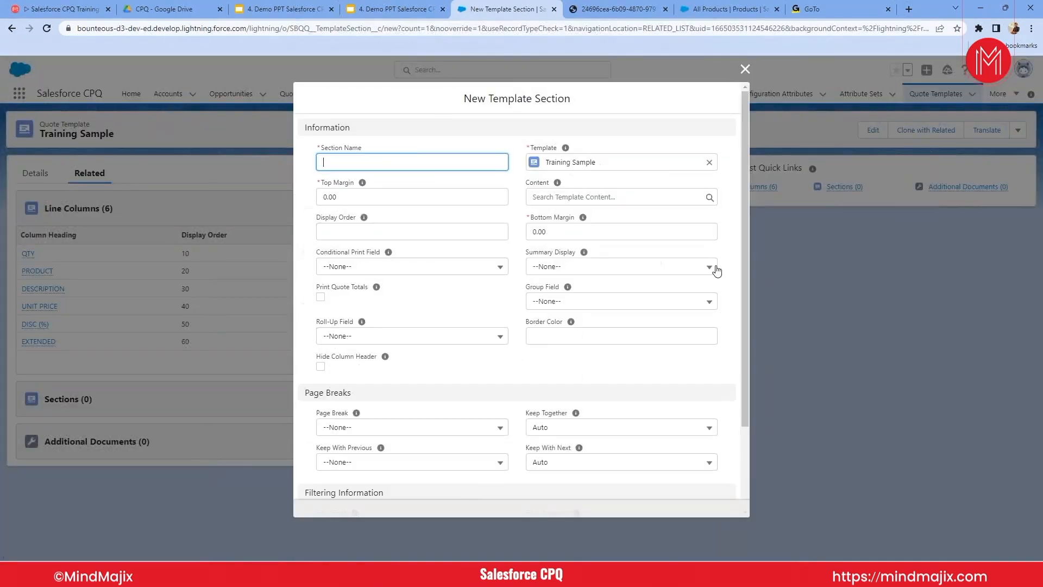
click(745, 70)
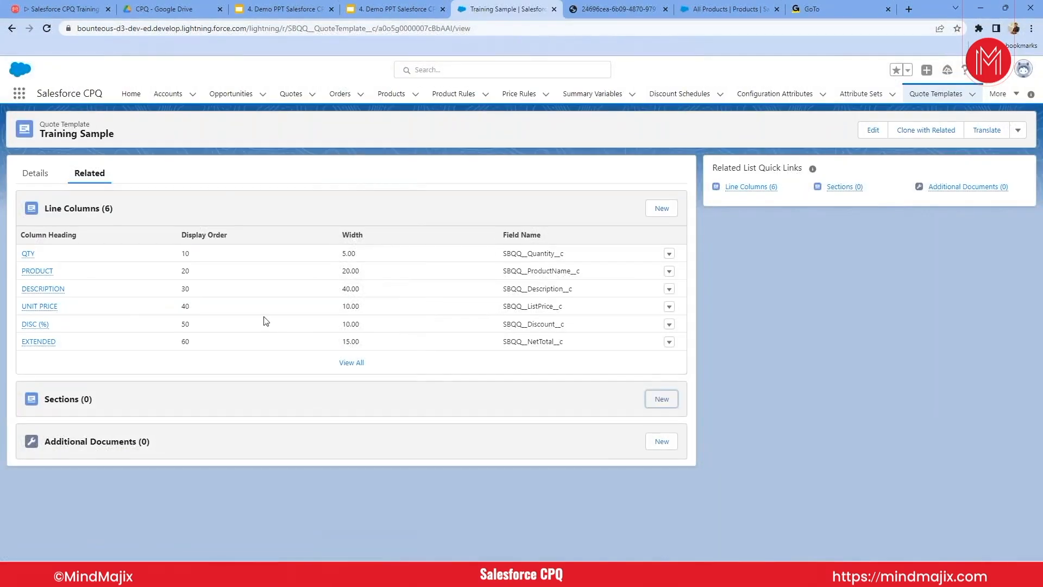
- Go back through the template and document preview pages to the Burlington Textiles quote's details
click(11, 28)
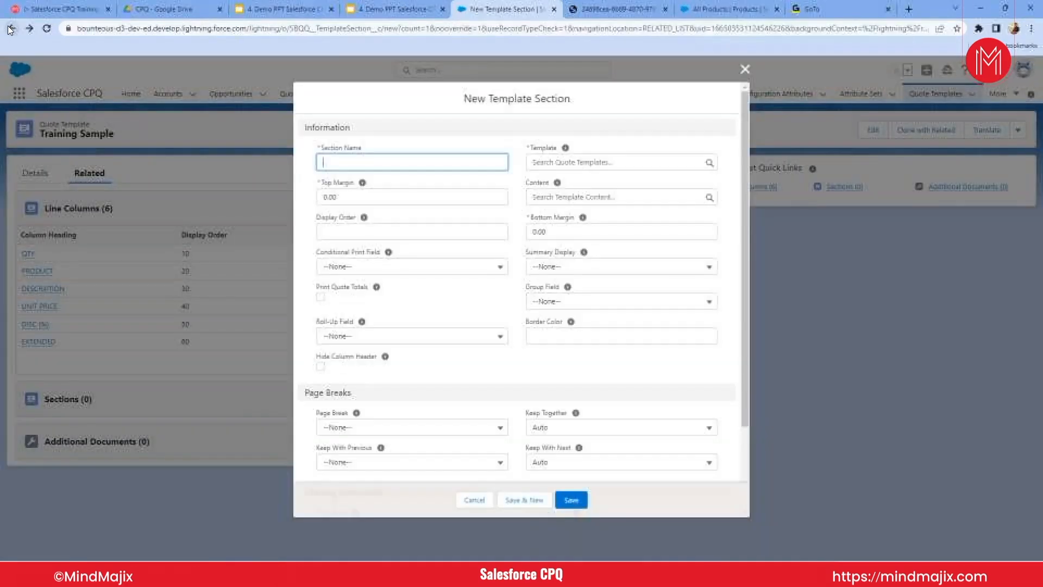
click(11, 28)
click(11, 28)
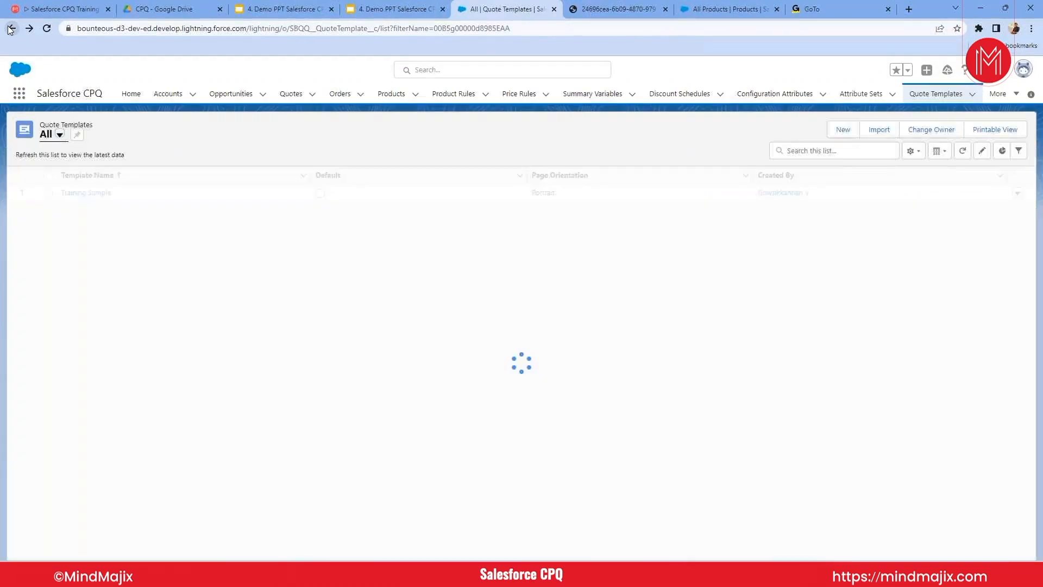
click(11, 30)
click(11, 31)
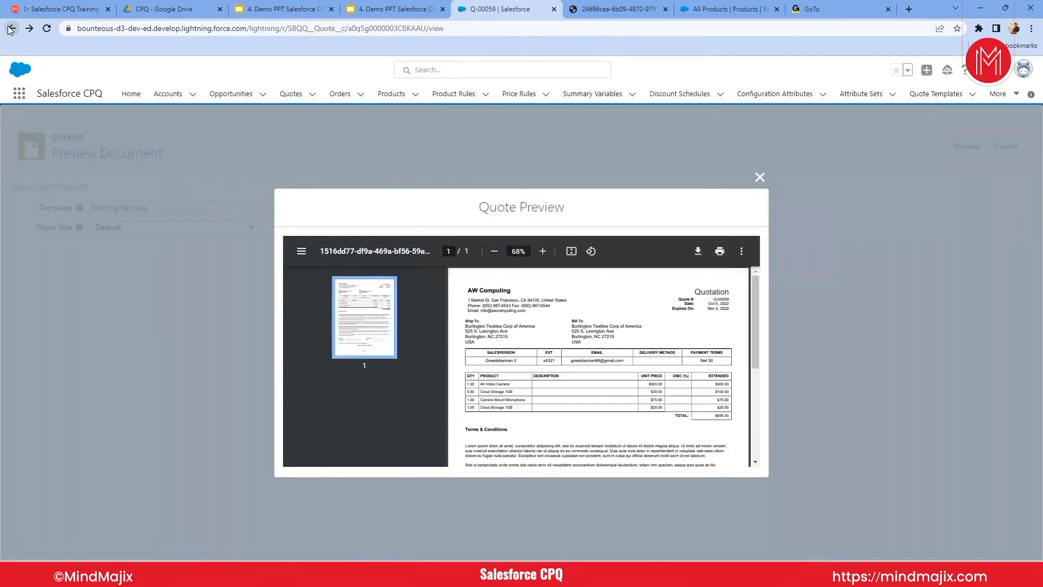
click(11, 30)
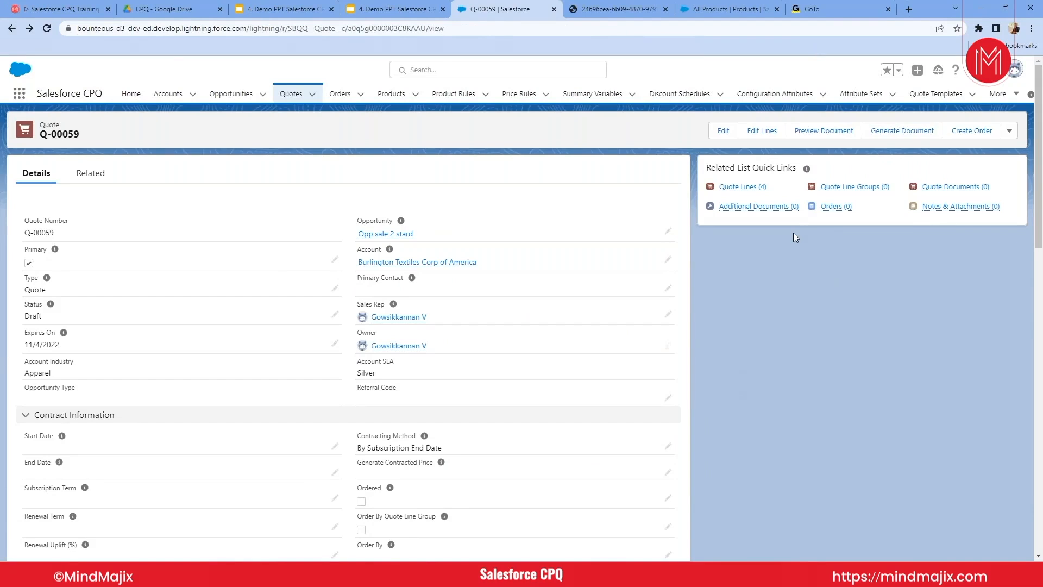
- Switch to the other browser window, leave the product option edit and open the product rule "No cloud storage for healthcare industry"
key(alt+Tab)
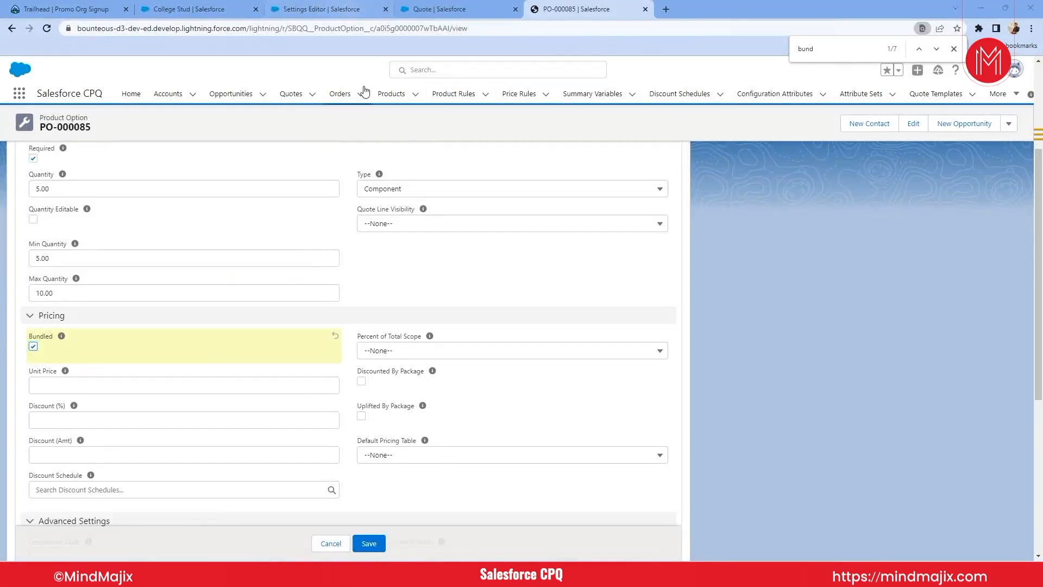
key(alt+Tab)
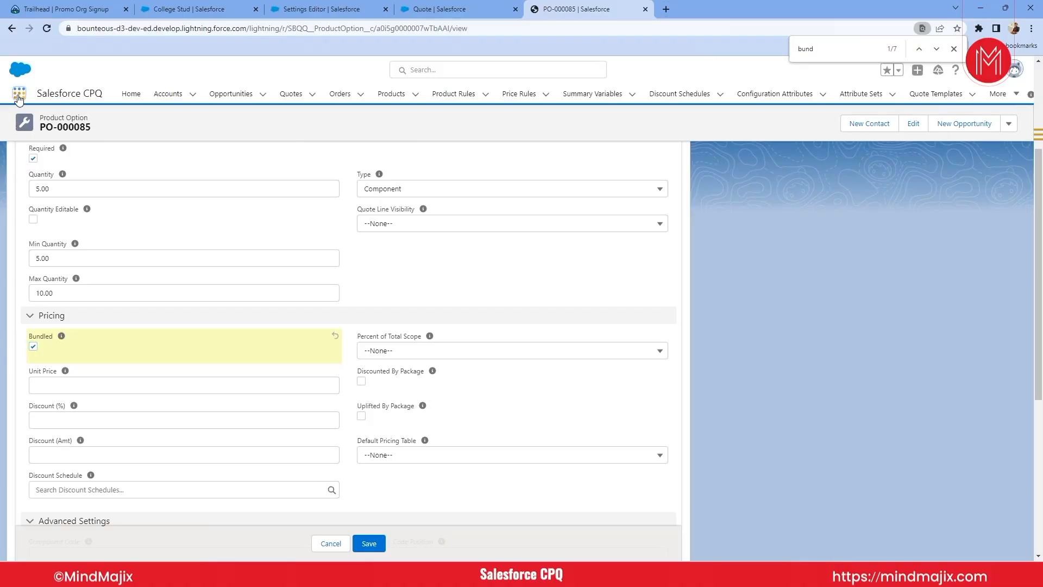
click(19, 96)
text(produc)
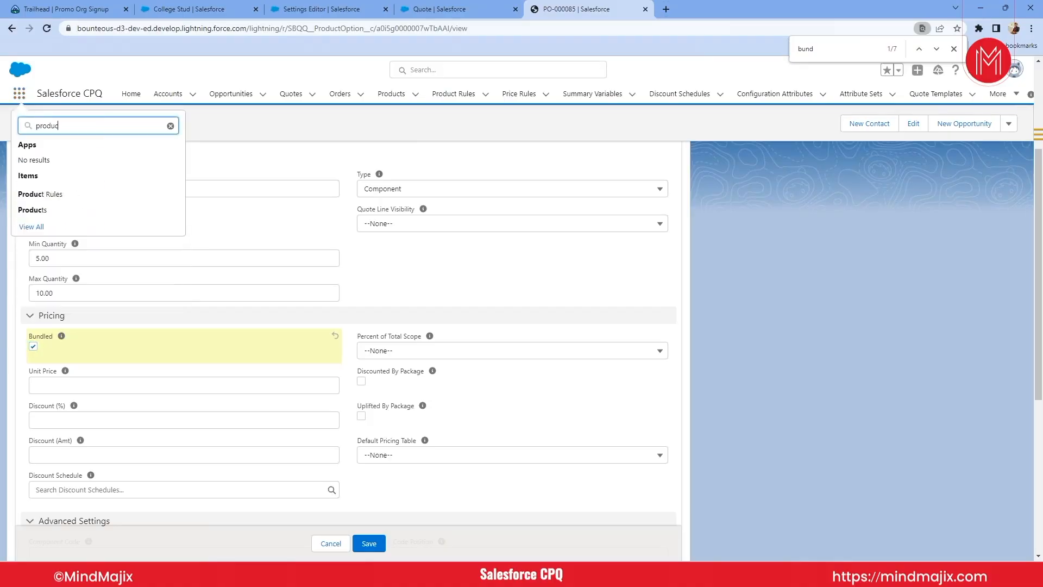
click(47, 201)
click(555, 339)
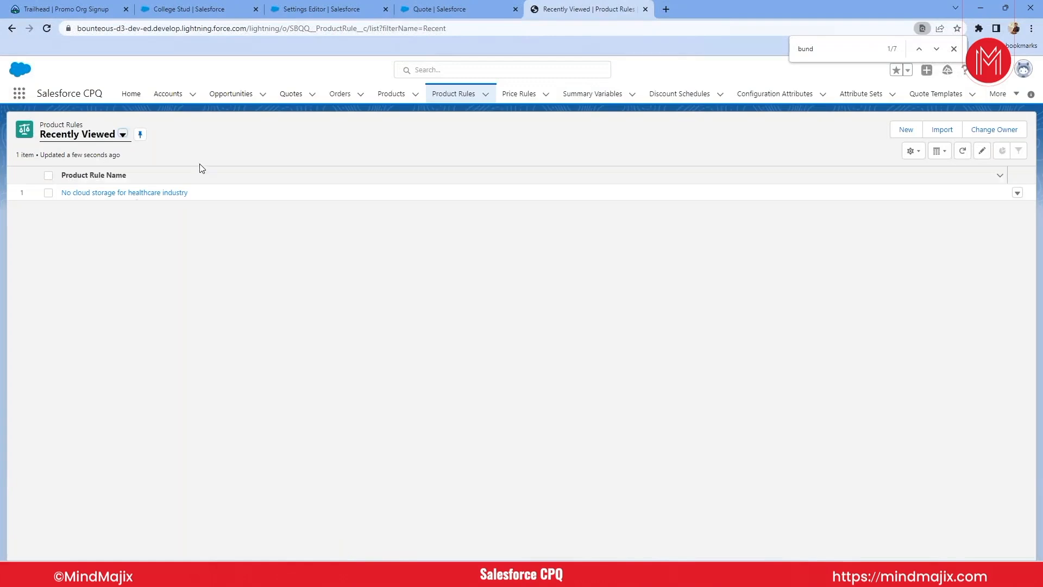
click(112, 194)
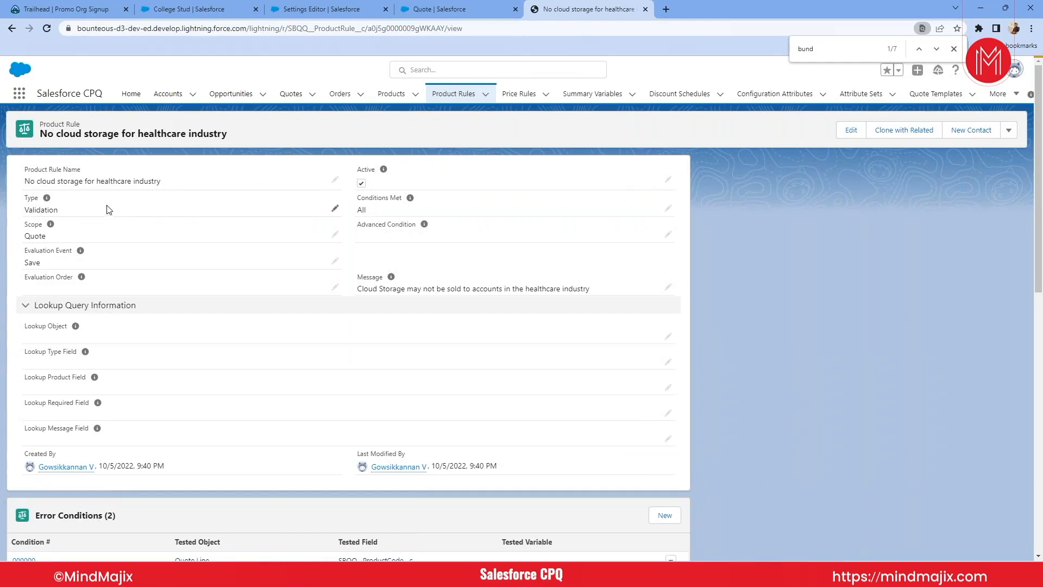
- Examine the product rule's type options, conditions met setting and message in edit mode, and cancel the edit
click(334, 209)
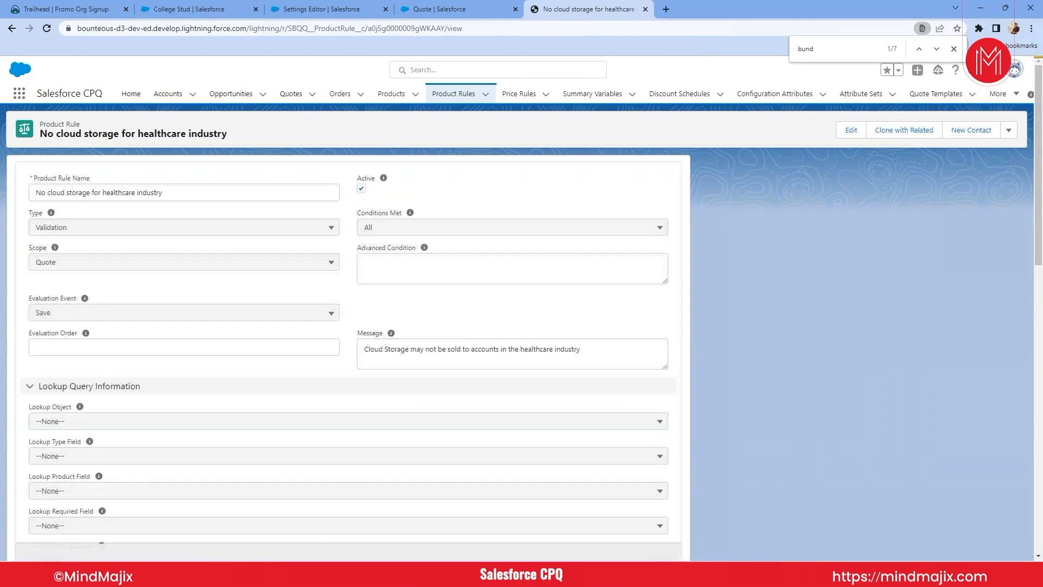
click(140, 231)
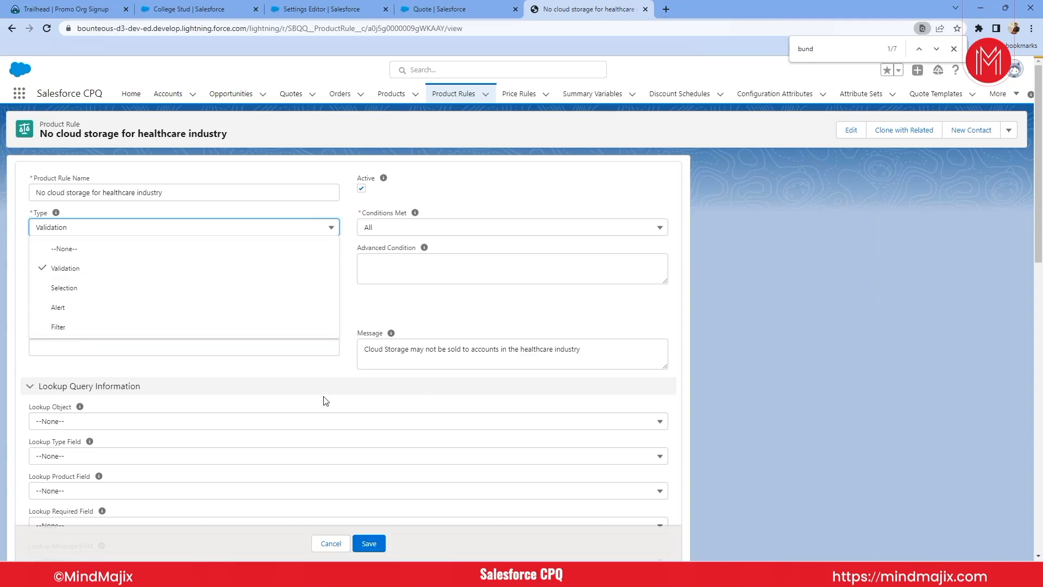
click(467, 299)
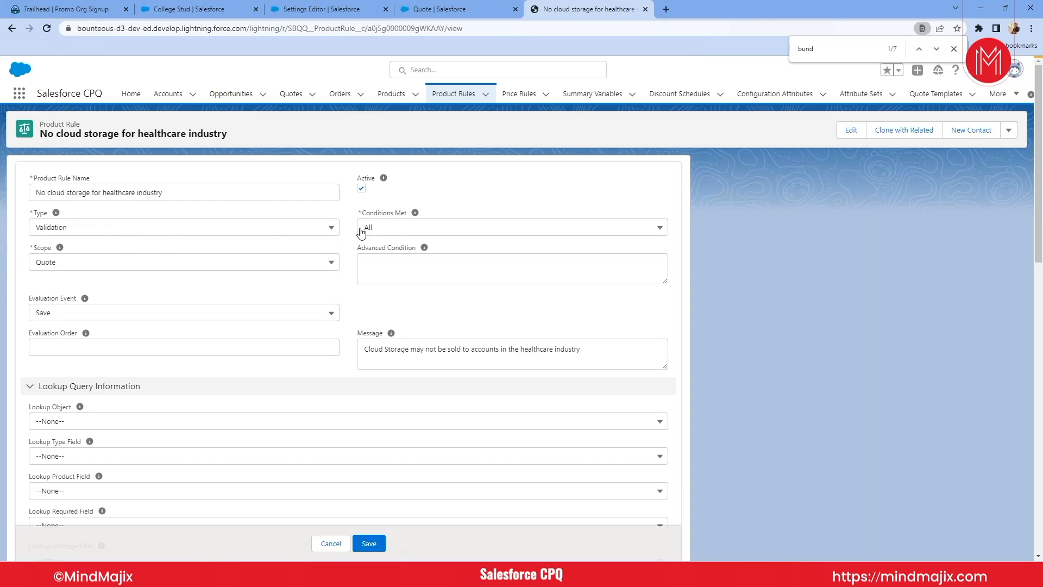
scroll(396, 326, down, 1)
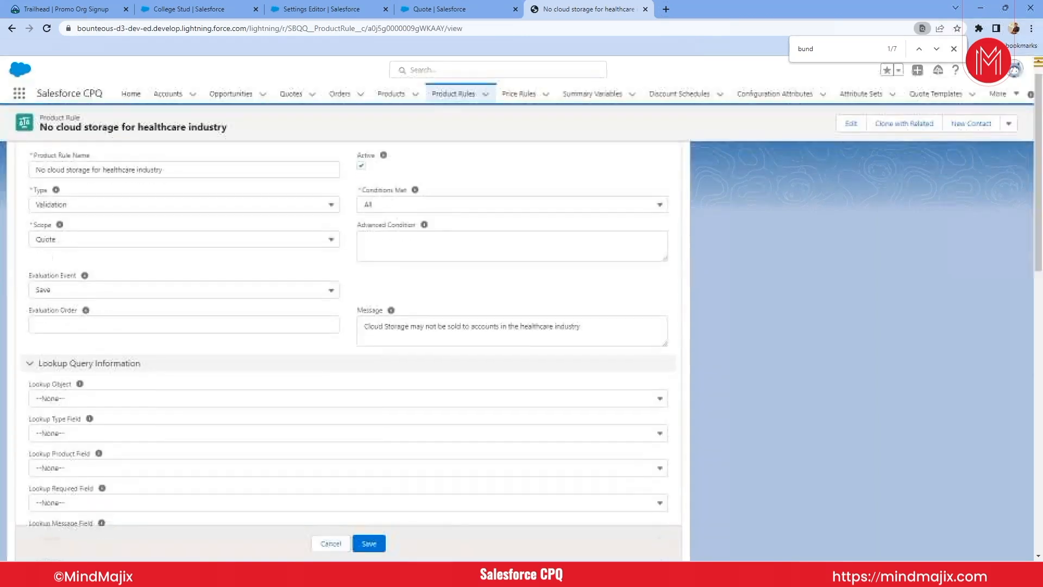
click(383, 295)
key(ctrl+a)
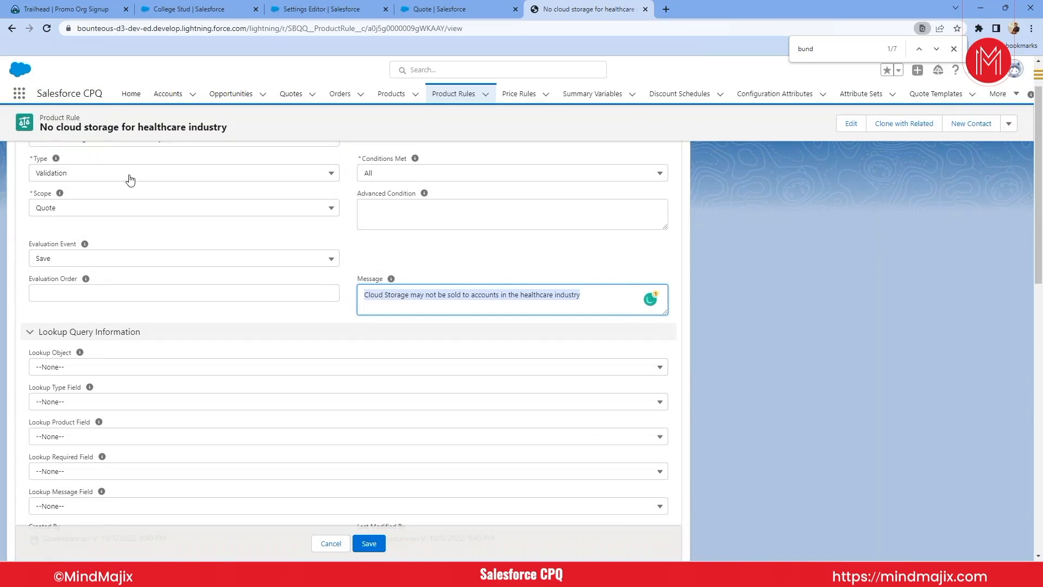
click(410, 295)
key(ctrl+a)
click(330, 544)
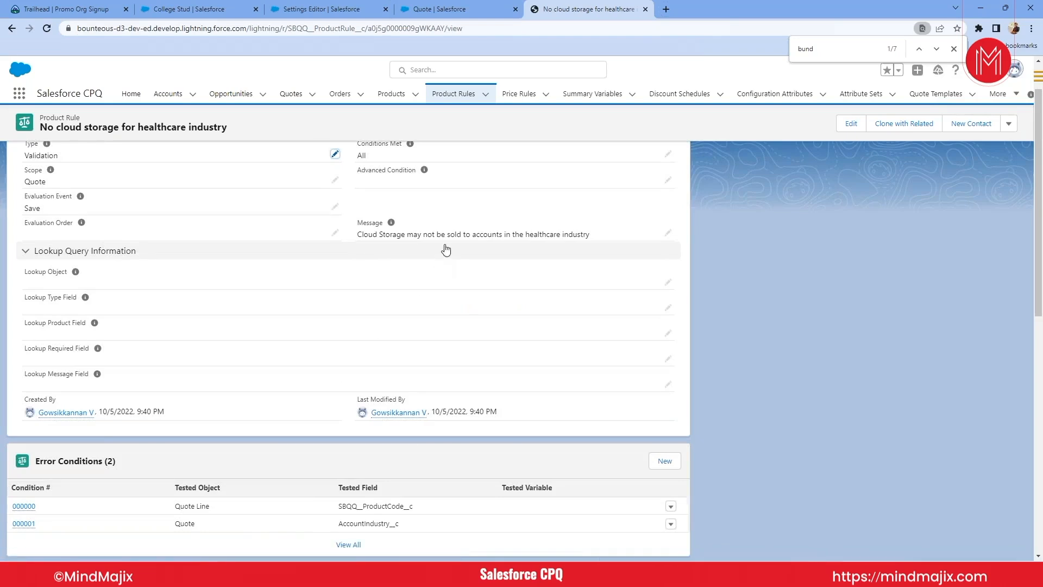
- Examine the product rule's fields and its error conditions with their tested objects and fields
scroll(336, 271, up, 1)
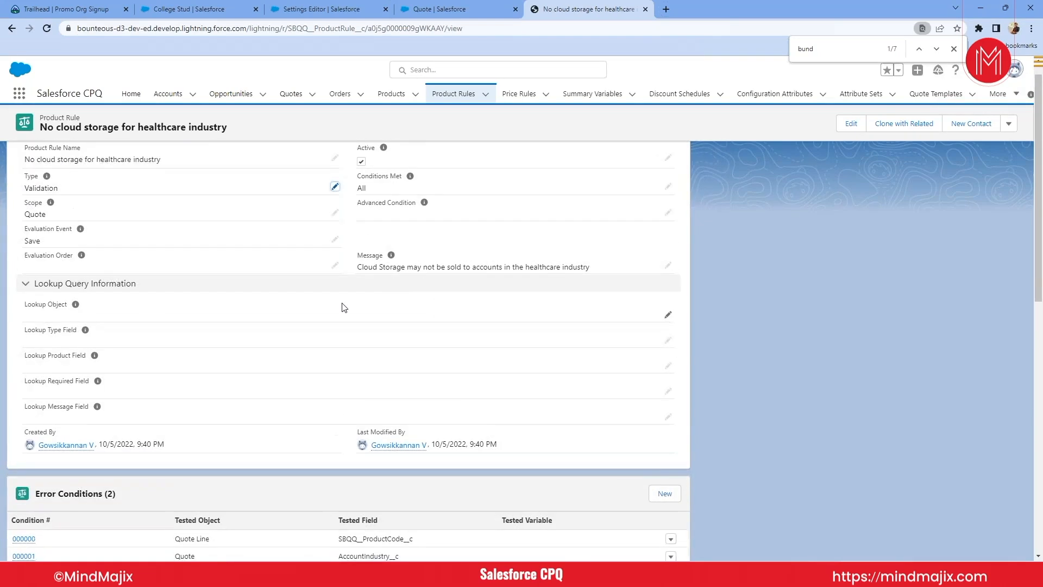
scroll(342, 306, down, 1)
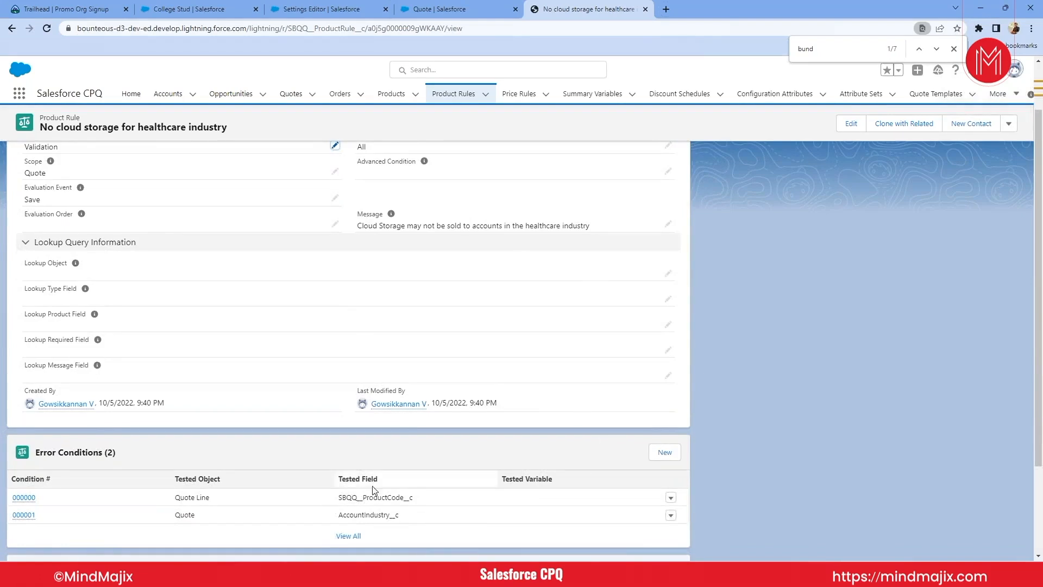
mouse_move(22, 498)
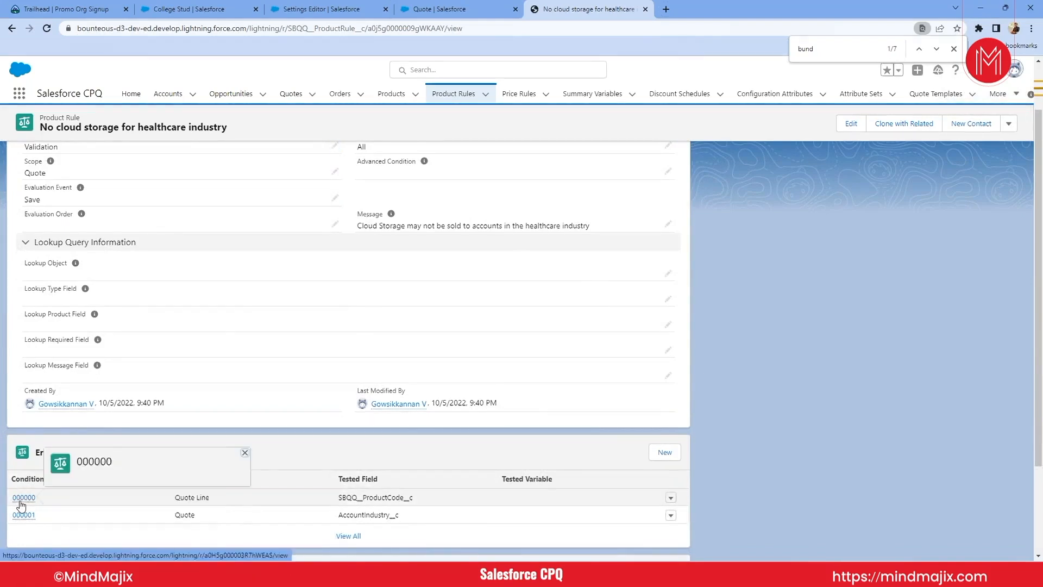
scroll(170, 400, down, 3)
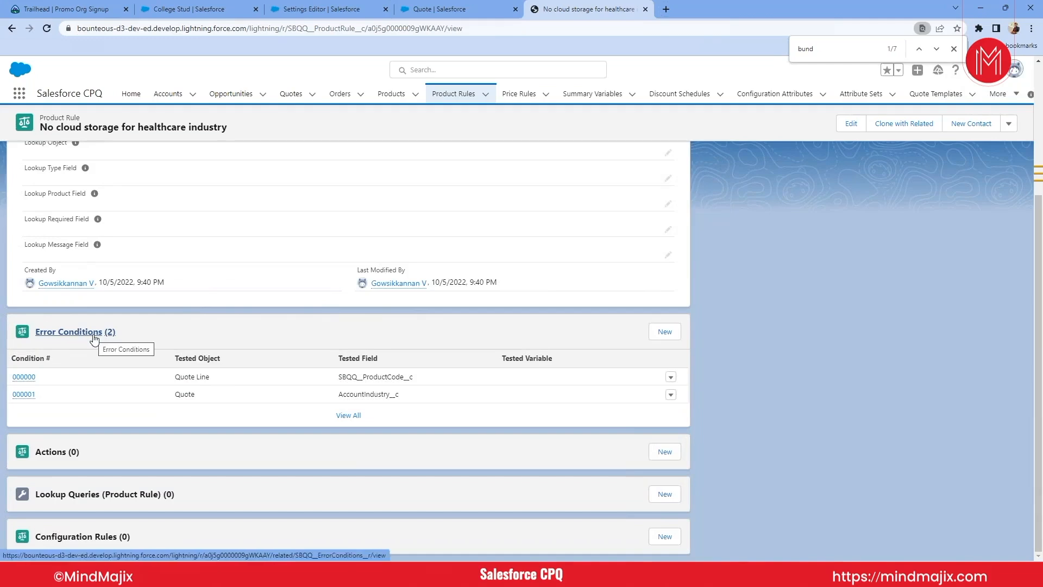
mouse_move(21, 382)
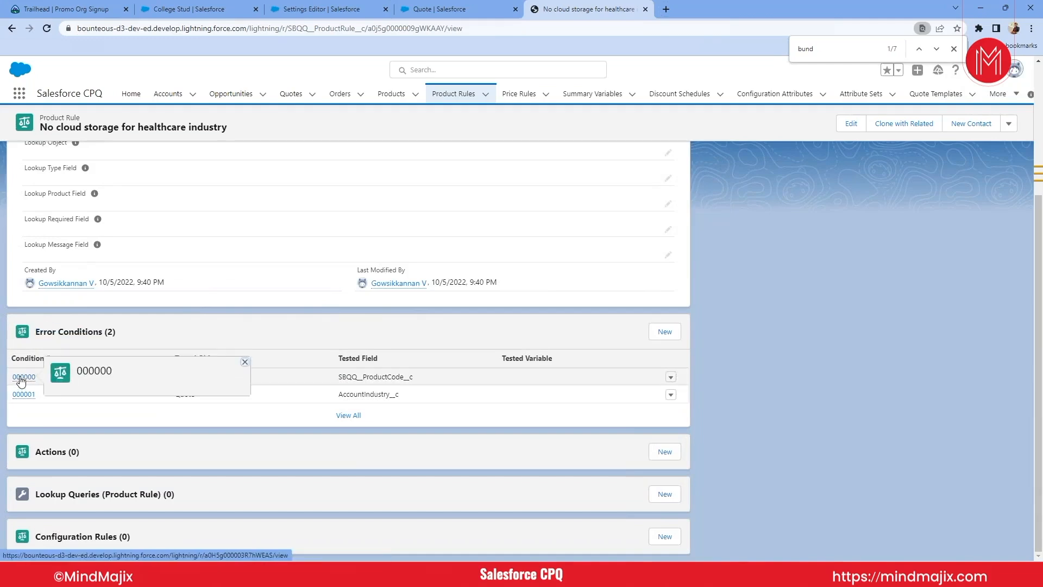
- Try out a new error condition with tested object Quote Line and tested field SBQQ__ProductCode__c, and close the form without saving
click(664, 332)
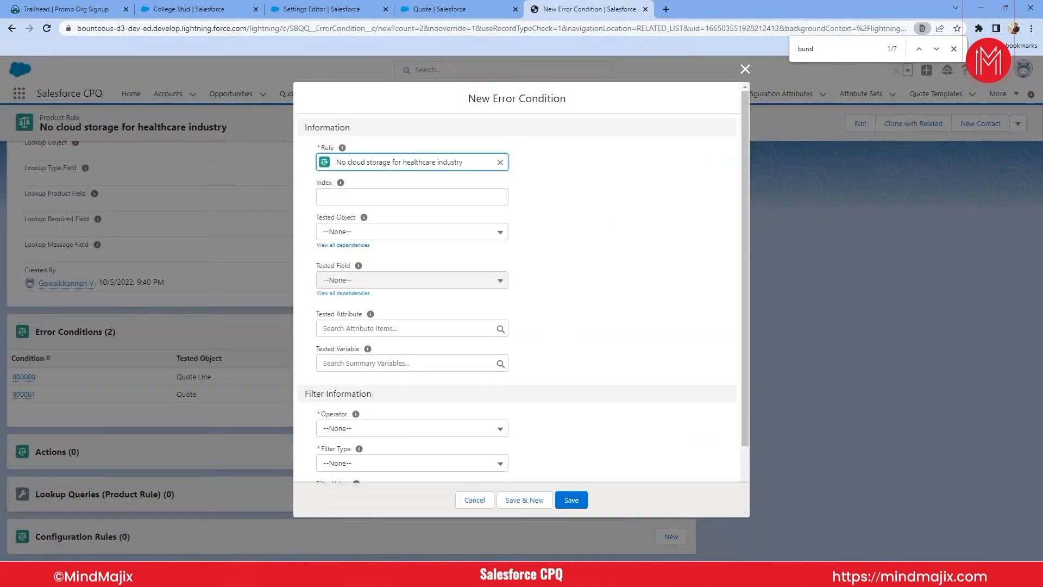
click(354, 232)
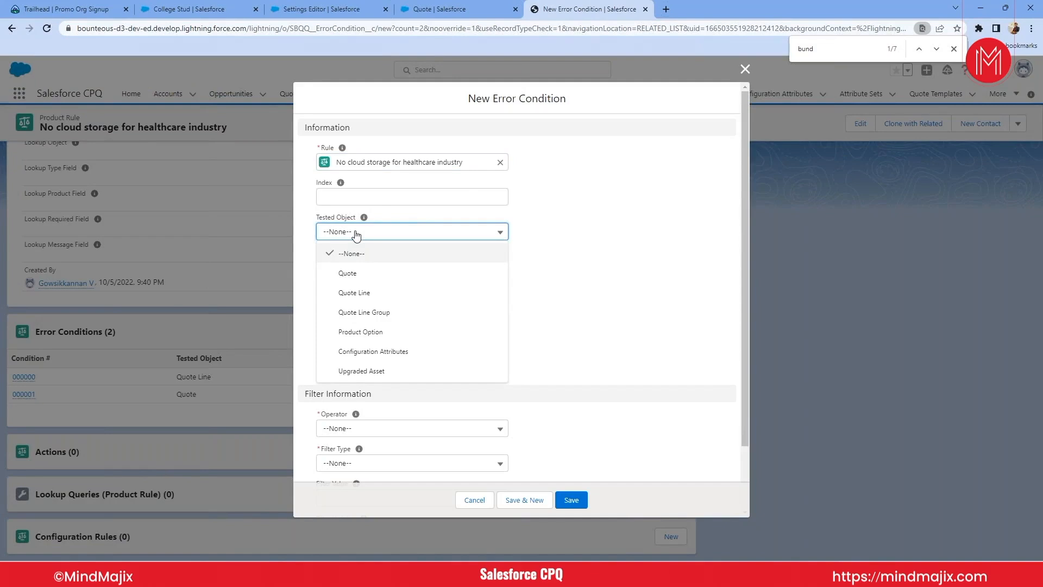
click(377, 294)
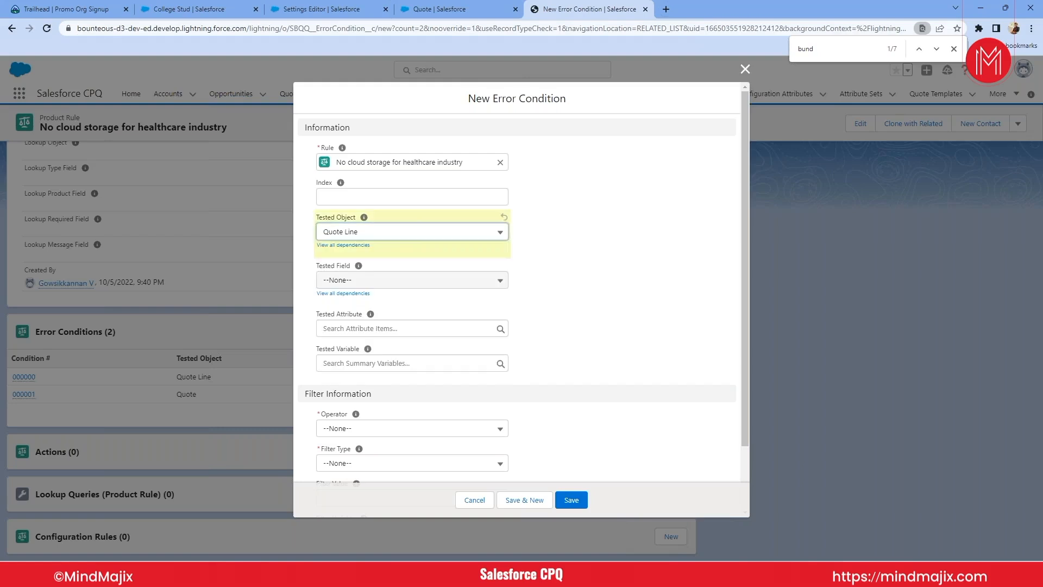
click(359, 282)
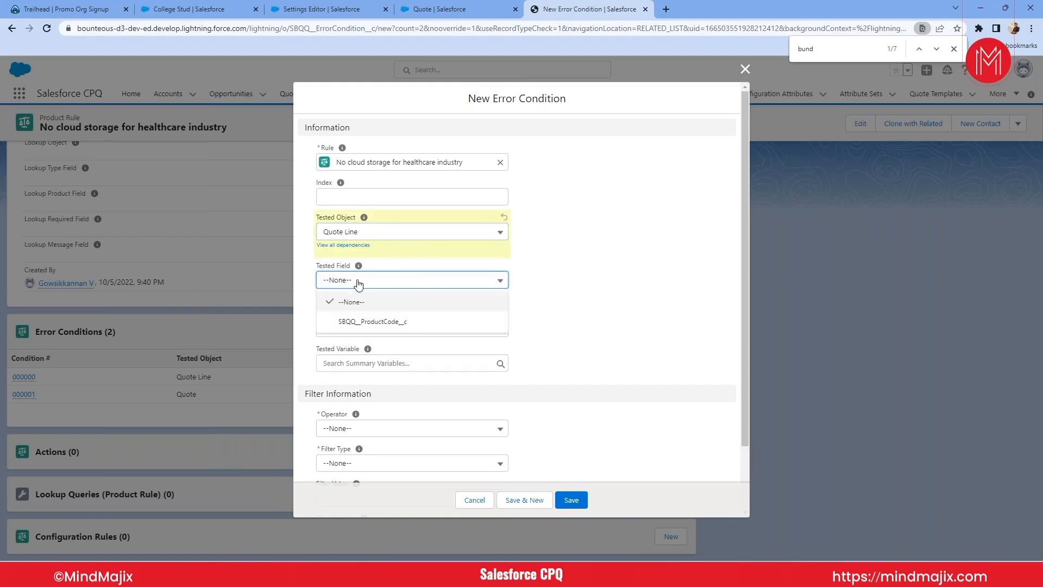
click(366, 324)
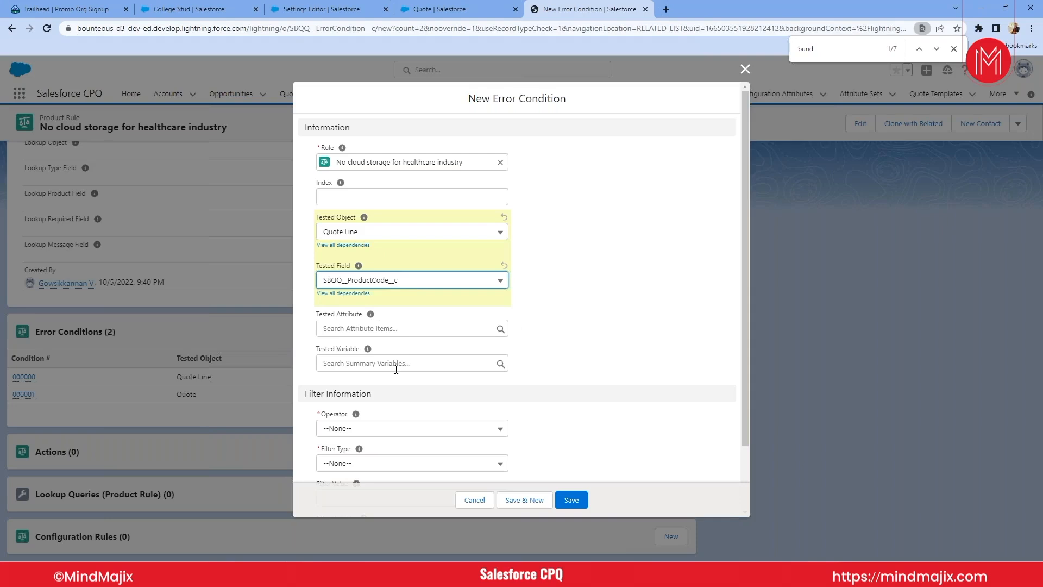
click(744, 69)
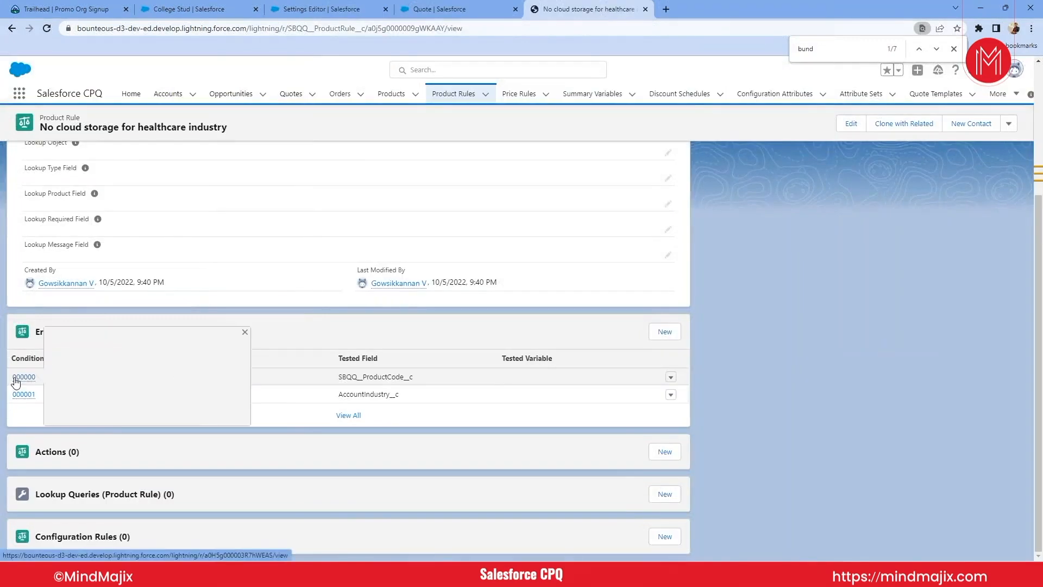
- Open the rule's Quote Line error condition, bring up Setup's Object Manager in a separate tab and return to the condition's details
click(15, 379)
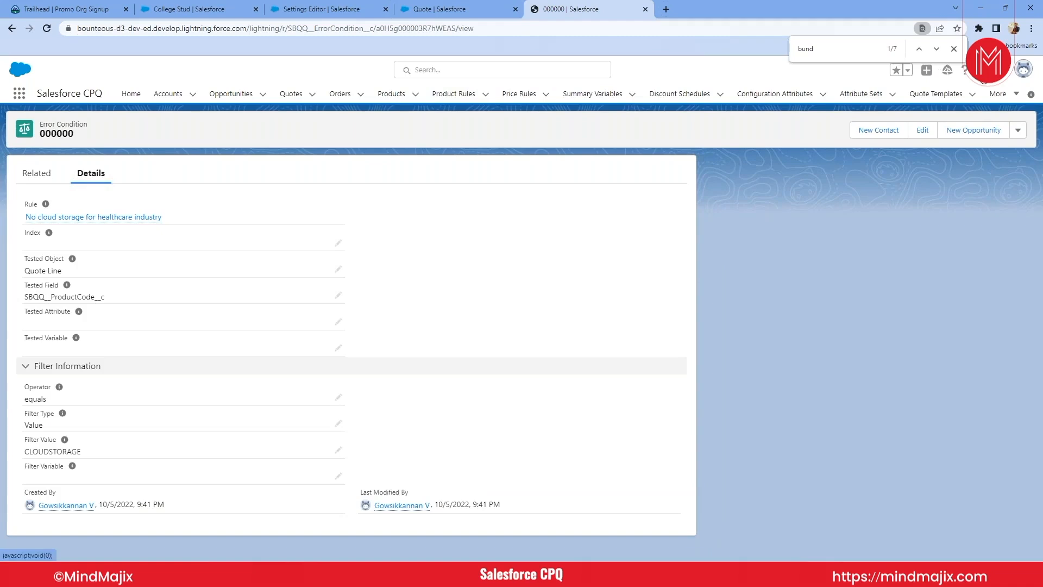
click(965, 69)
click(937, 100)
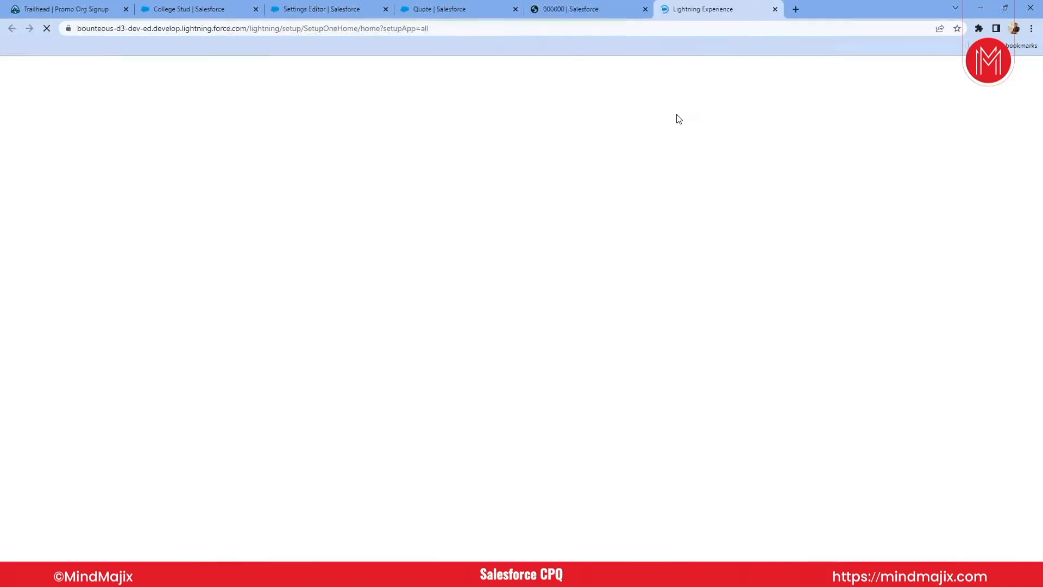
click(591, 14)
click(690, 10)
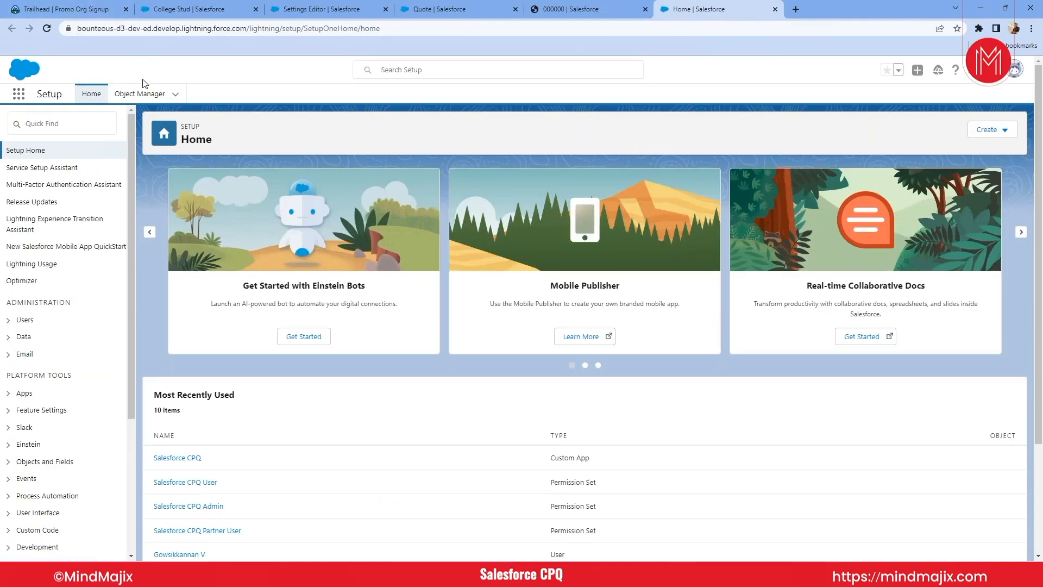
click(139, 94)
click(553, 10)
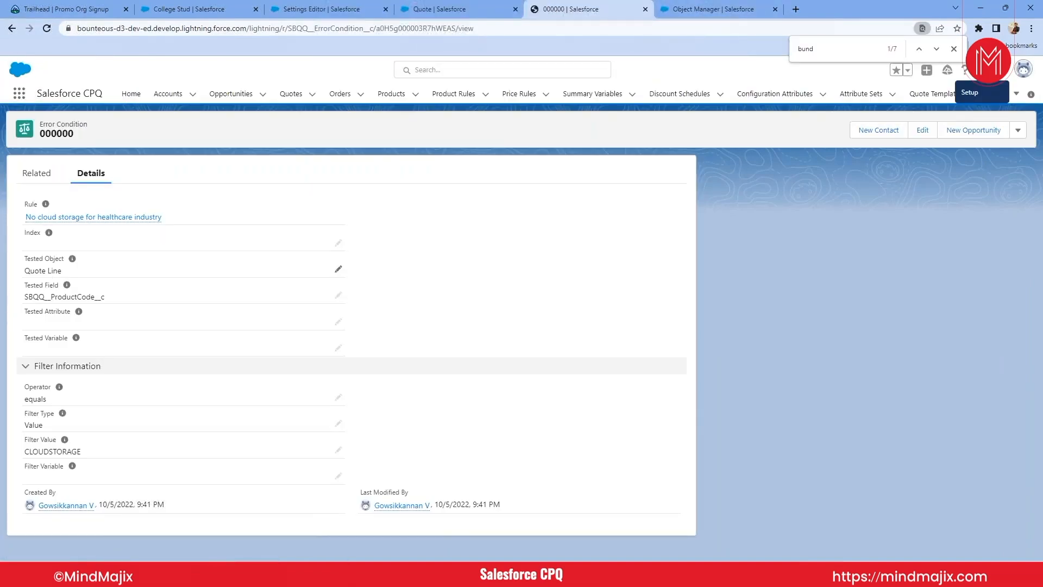
- Find the Quote Line object by searching Object Manager for "Quote" and open its fields and relationships
click(696, 8)
click(834, 134)
text(Quote)
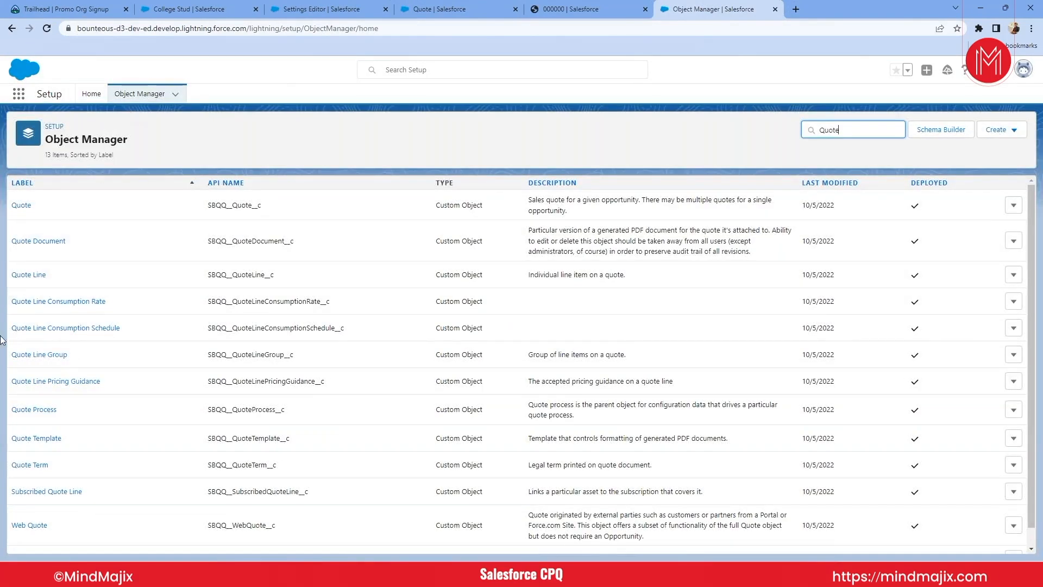
click(22, 276)
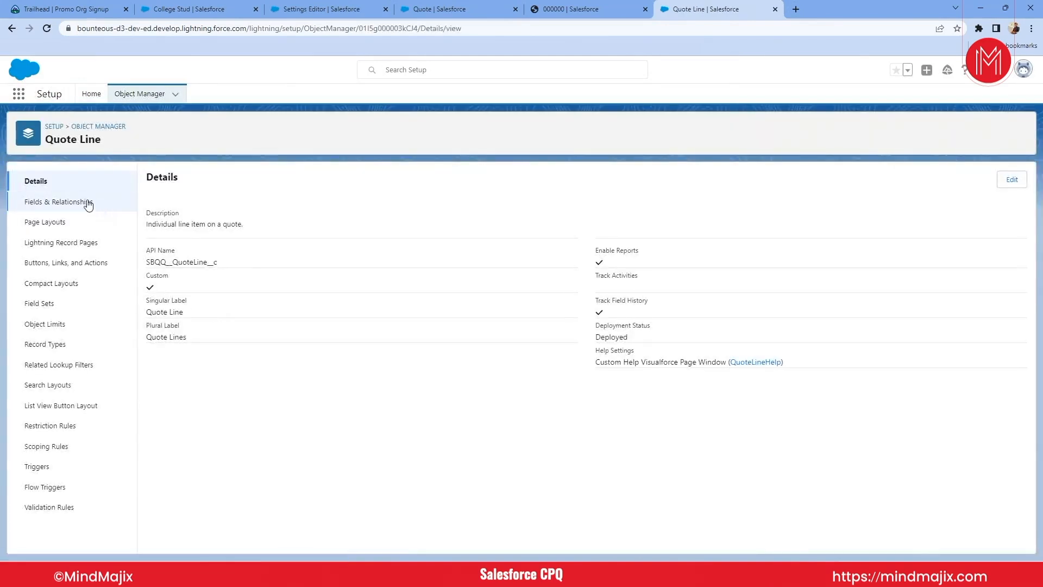
click(86, 202)
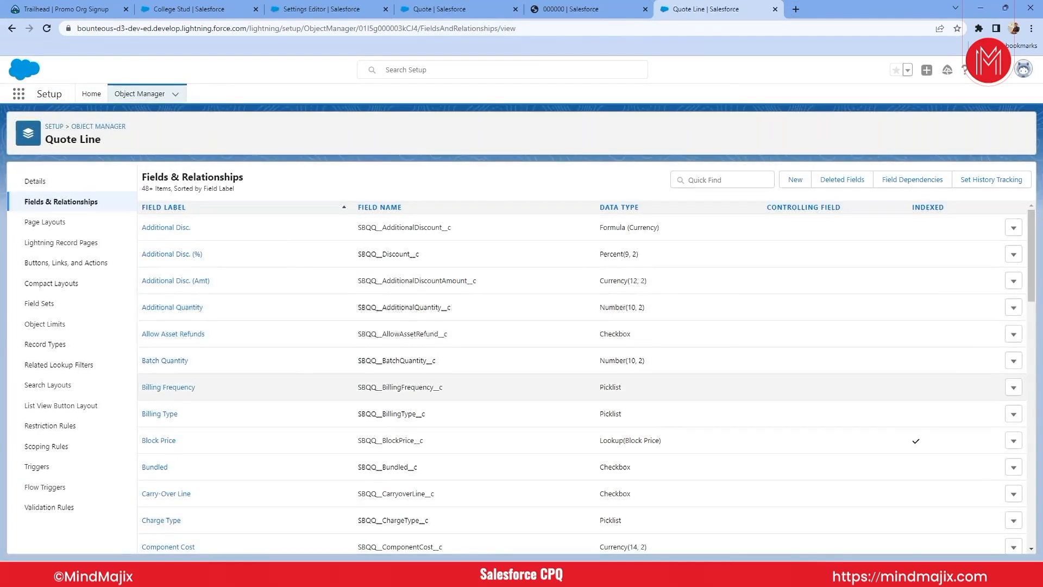
scroll(265, 402, down, 1)
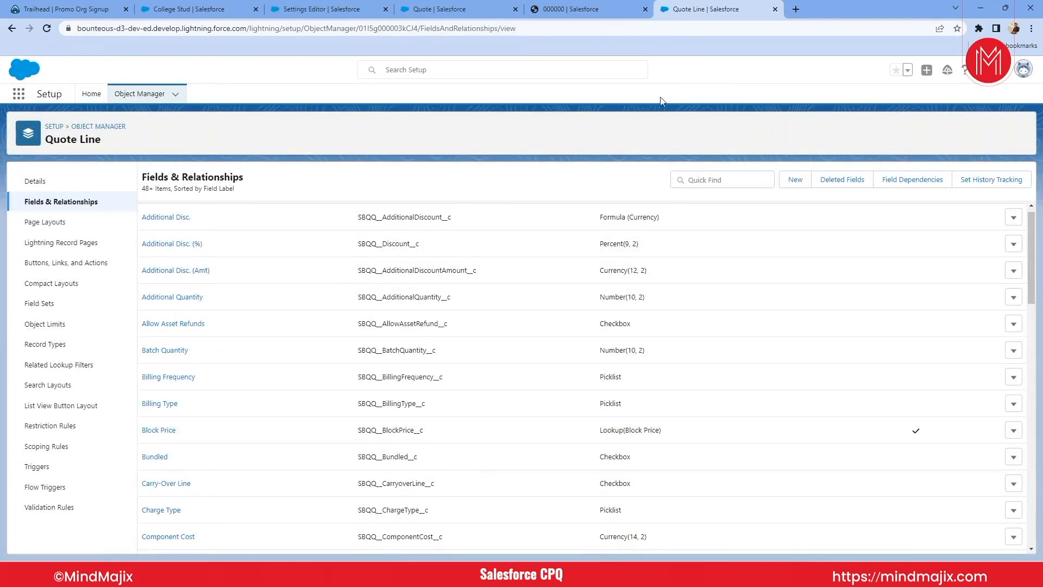
- Filter the Quote Line fields by "produc" and compare the Product Code field's API name with the error condition's tested field
click(707, 182)
text(produc)
click(637, 8)
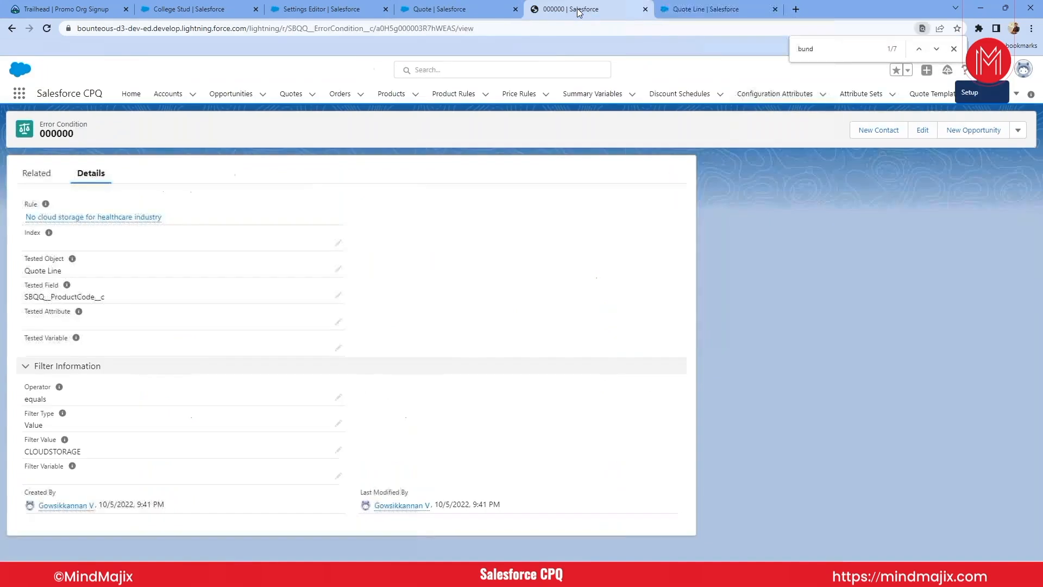
click(674, 10)
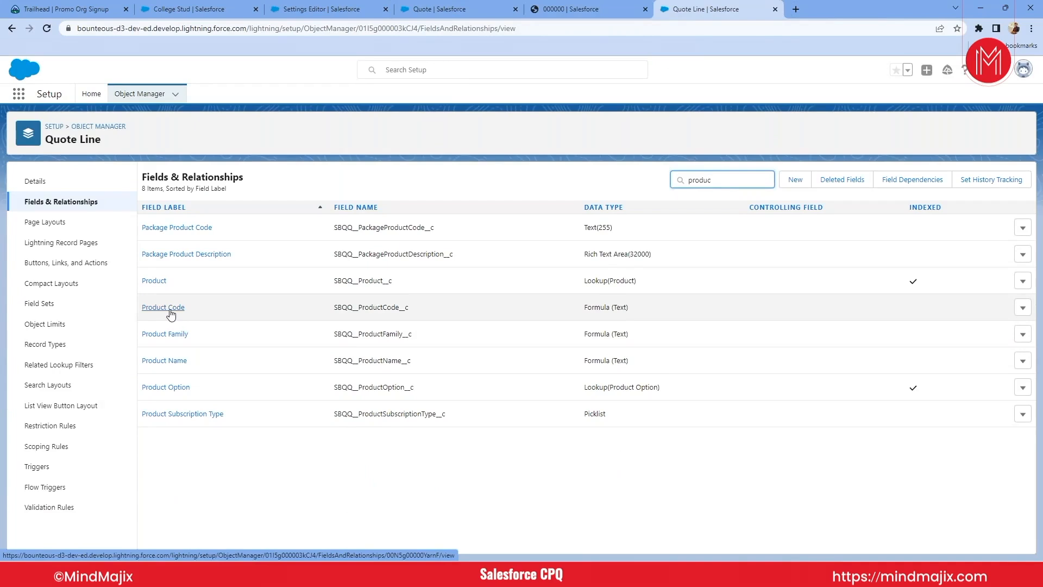
double_click(361, 311)
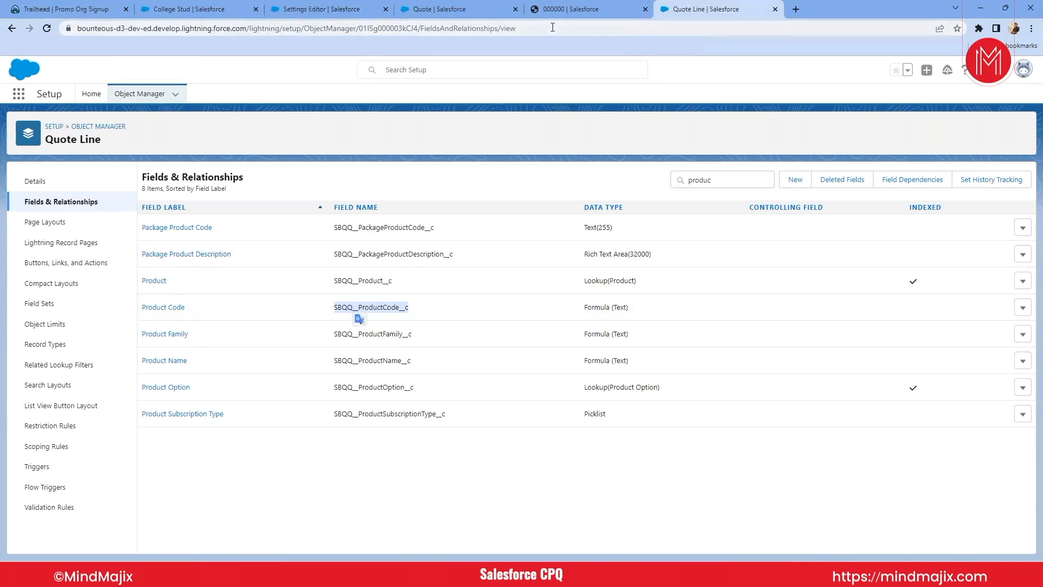
- Return to the error condition, put it in edit mode and check the options offered for its tested field
click(559, 12)
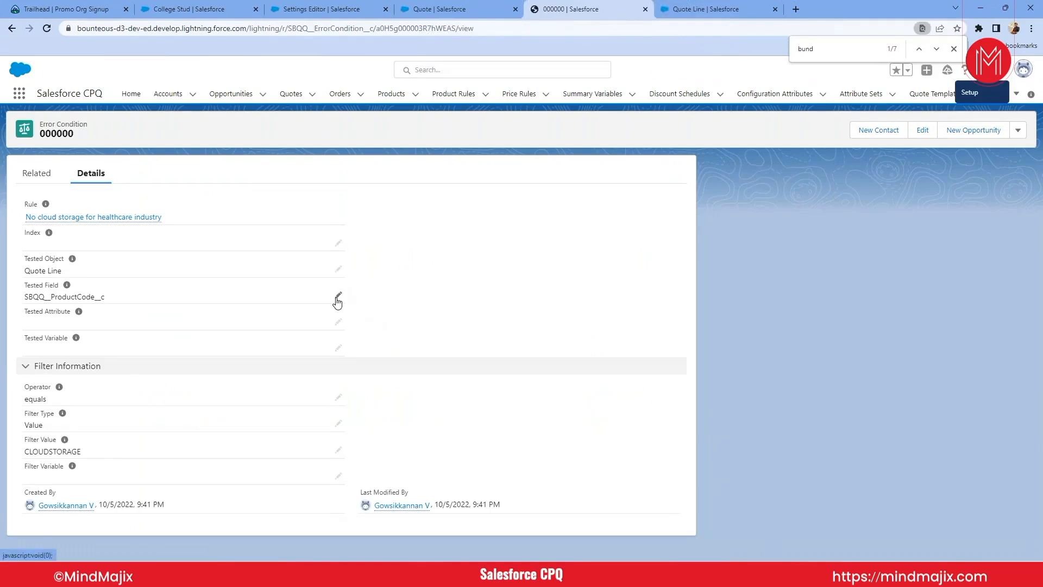
click(338, 297)
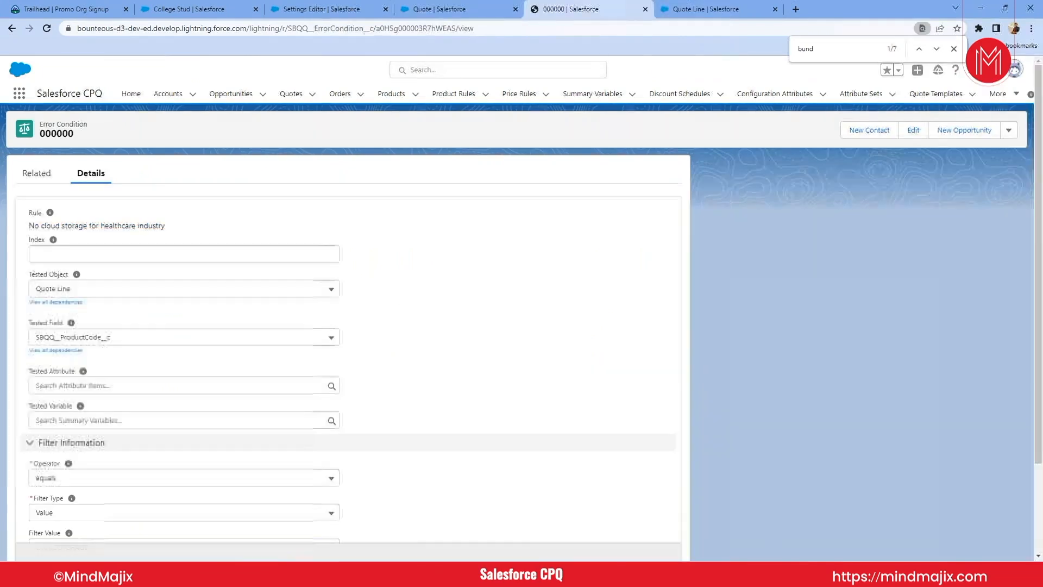
click(196, 341)
click(445, 382)
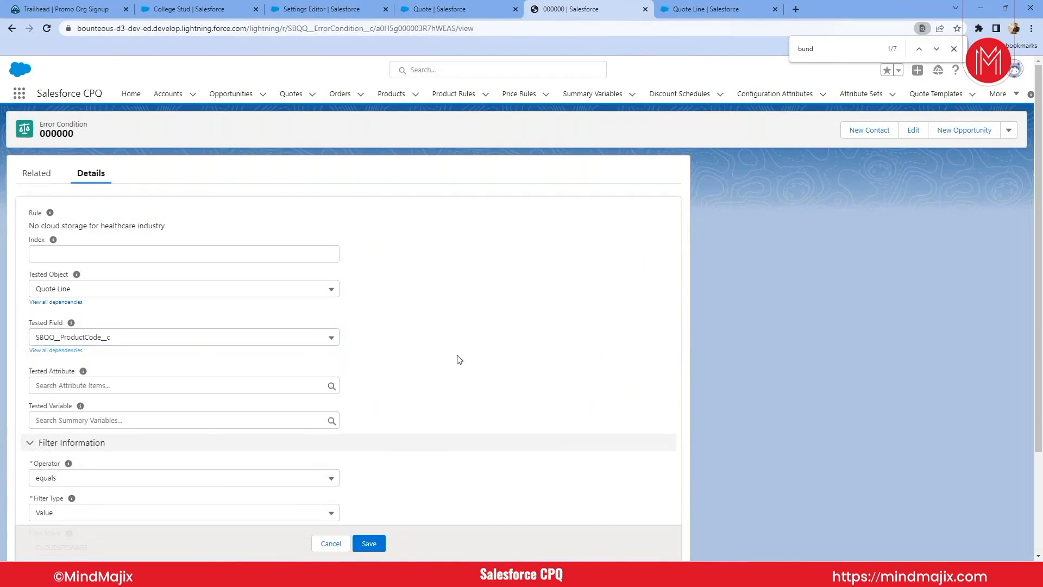
- Copy the Product Family field's API name, SBQQ__ProductFamily__c, from the Quote Line field list
click(694, 13)
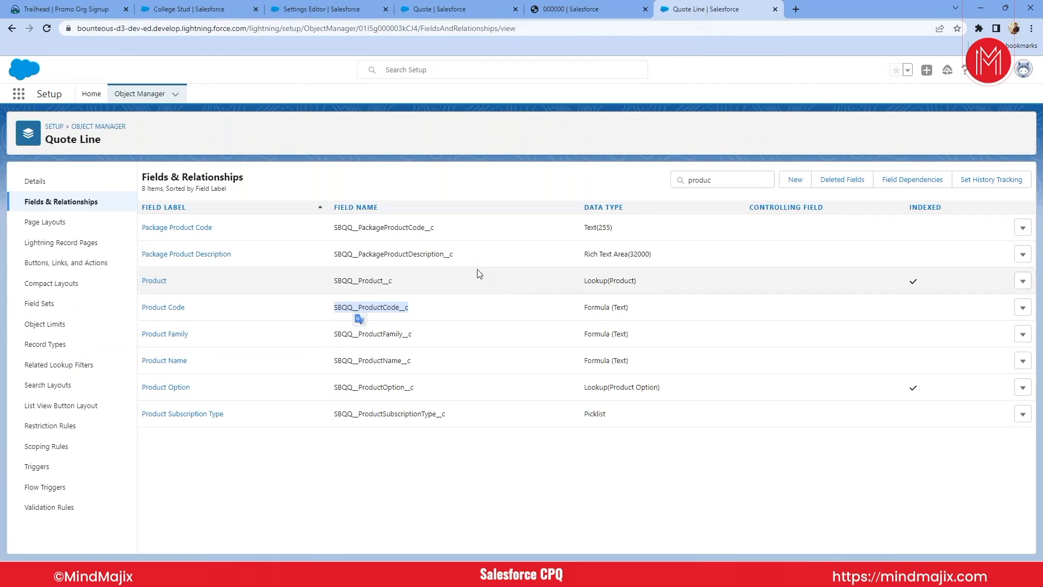
click(374, 335)
double_click(373, 336)
key(ctrl+c)
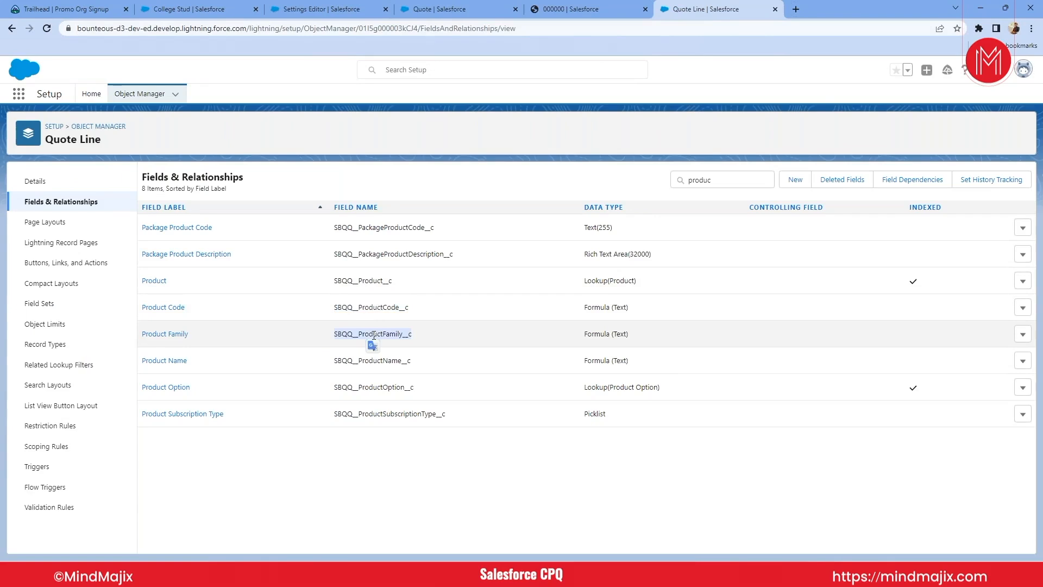
- Examine the error condition record's object label and its API name in the page address, and return to Setup
click(584, 9)
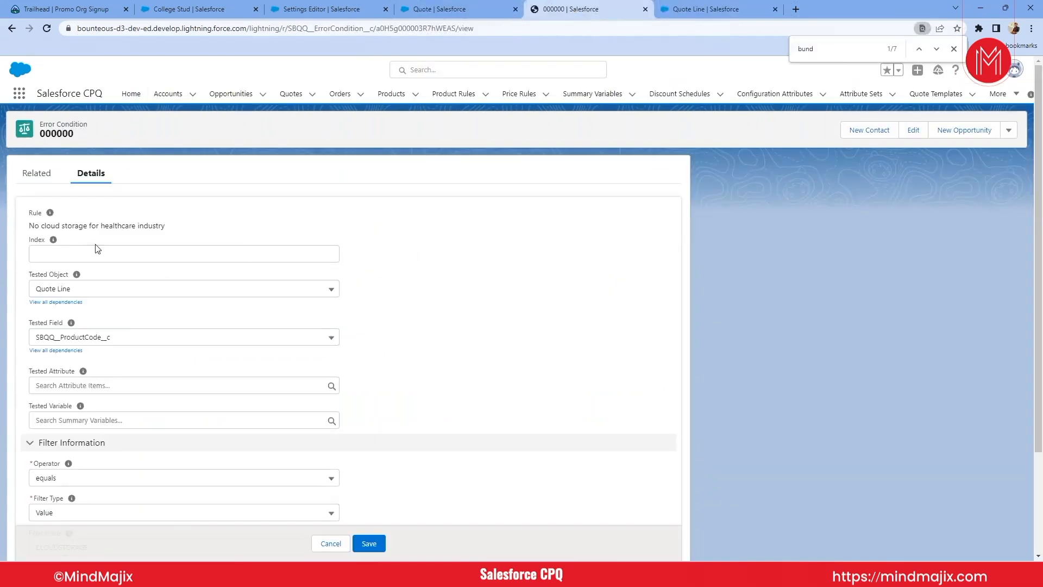
triple_click(66, 125)
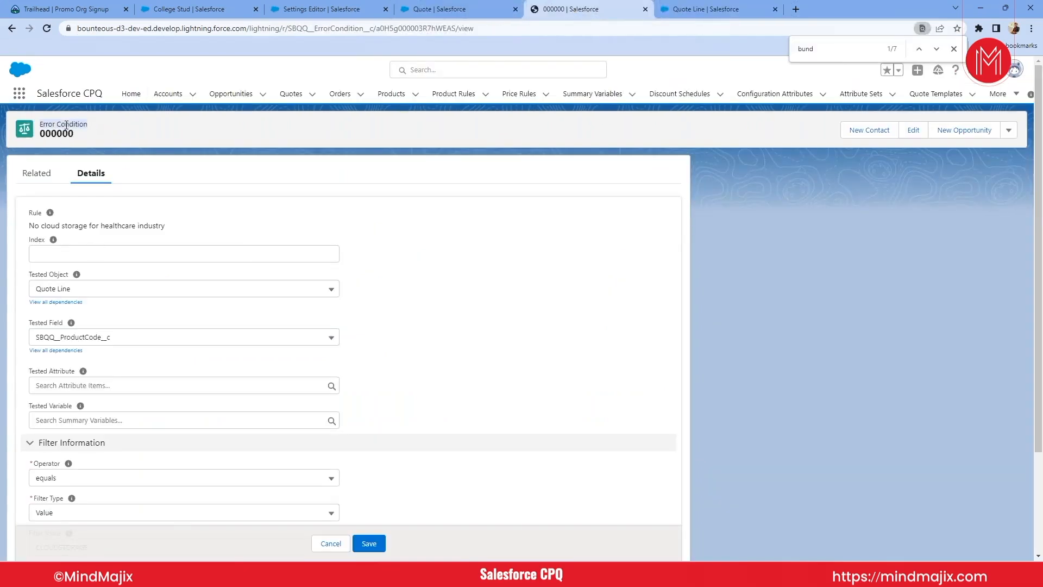
click(322, 27)
double_click(321, 27)
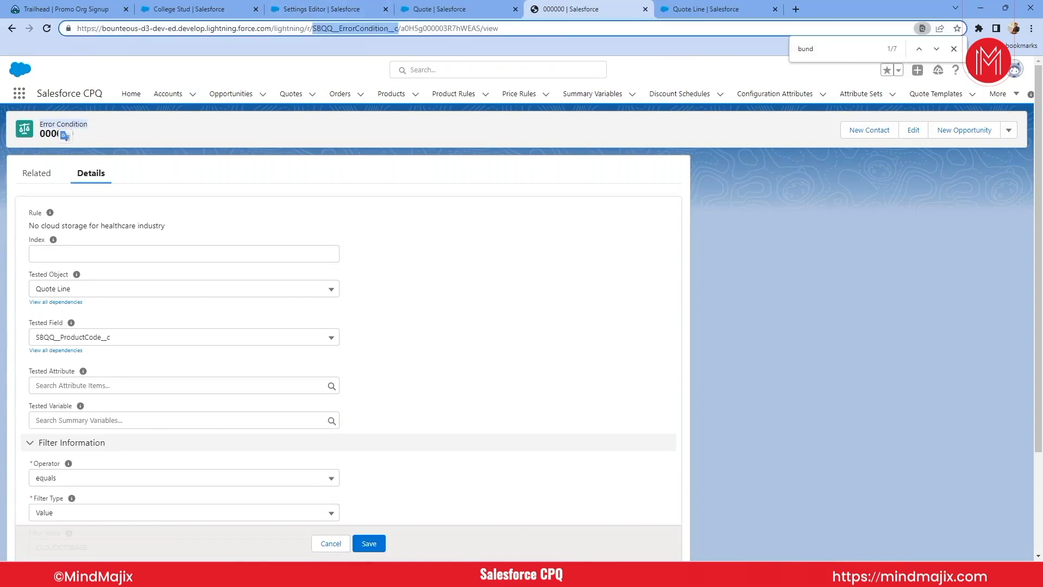
click(707, 8)
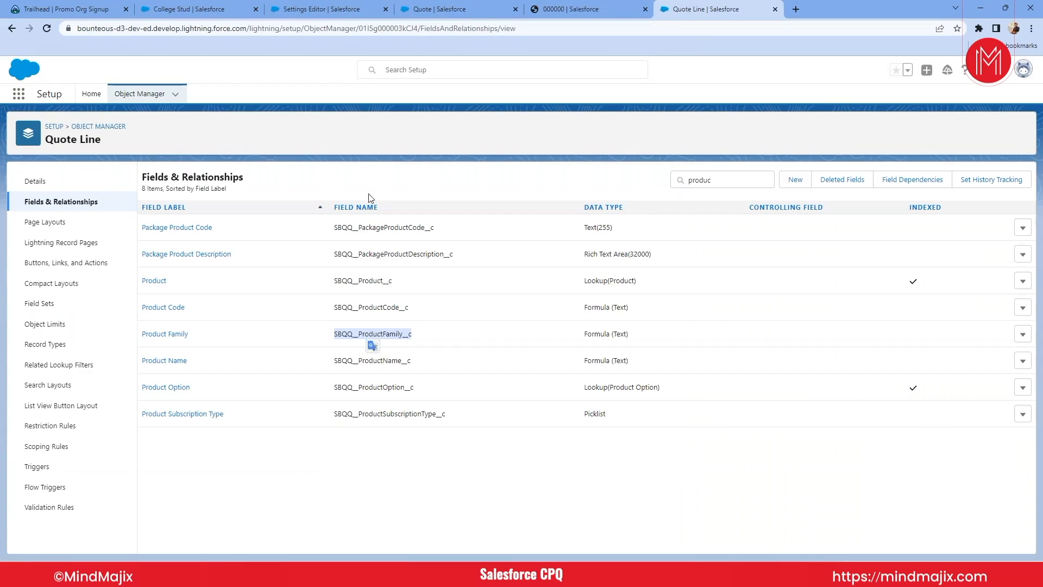
- Search Object Manager for "Error" and open the Error Condition object's fields and relationships
click(99, 126)
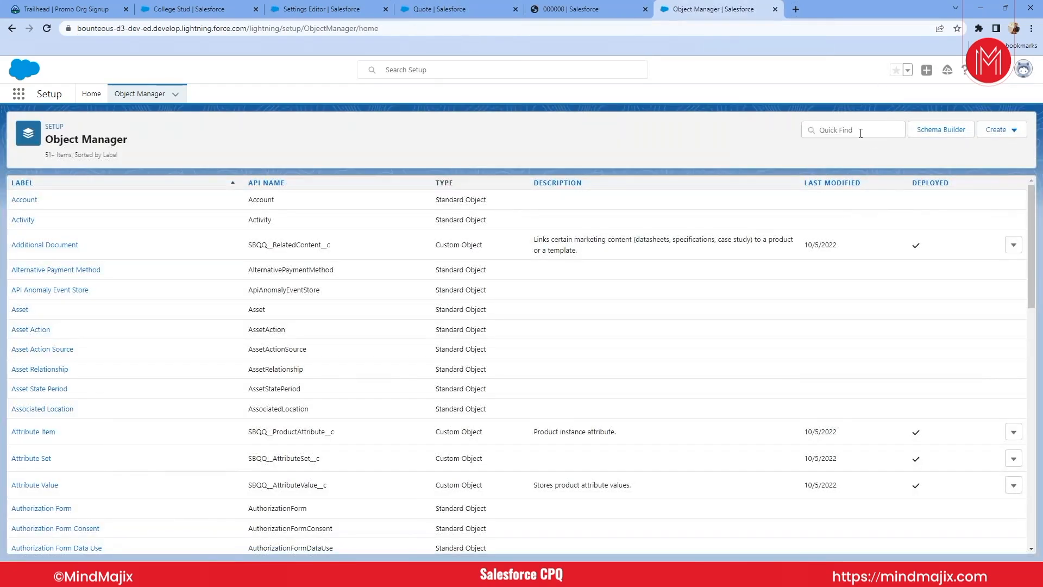
click(860, 133)
text(Error)
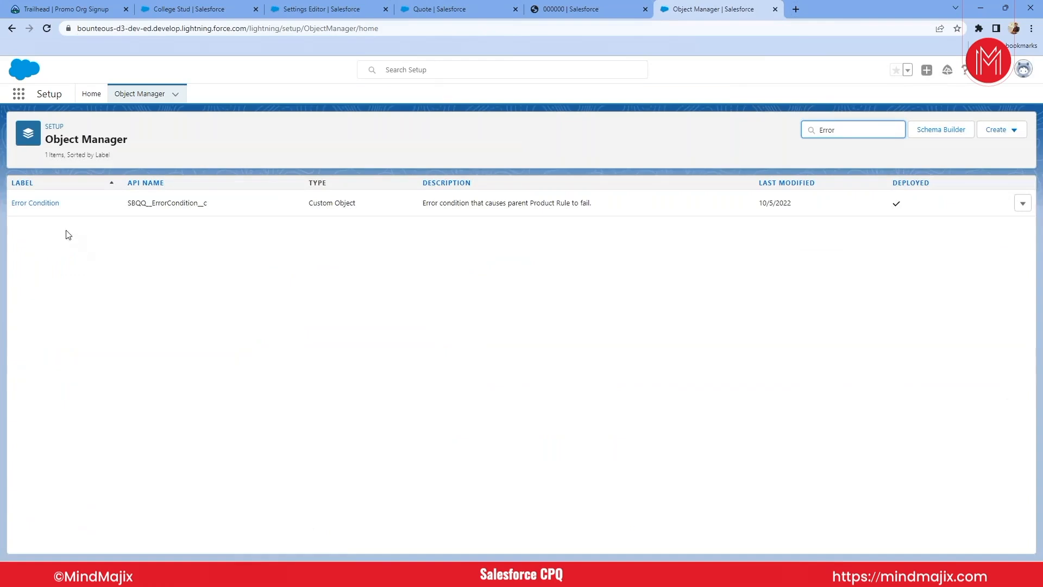
click(39, 204)
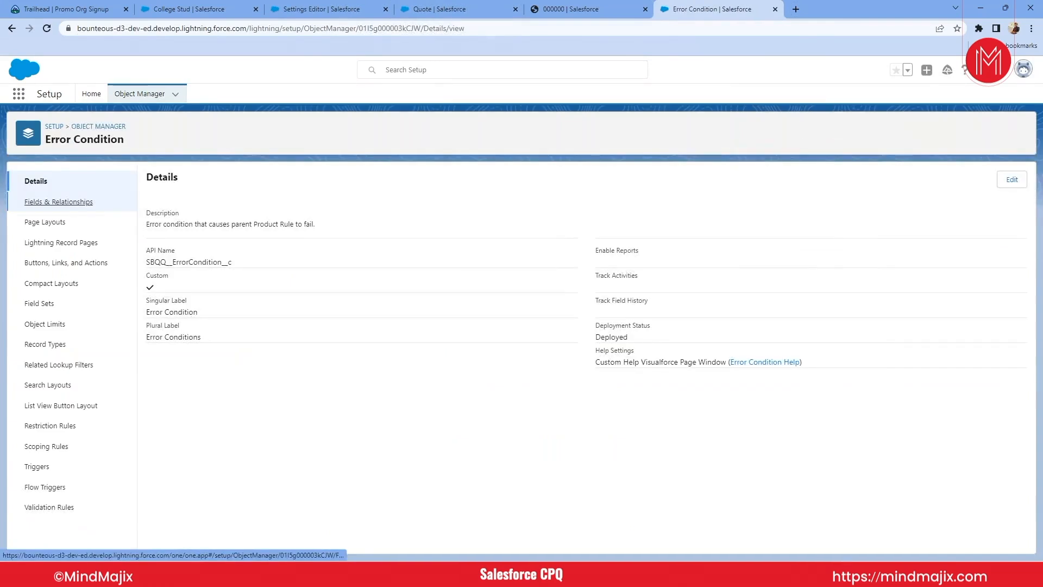
click(59, 202)
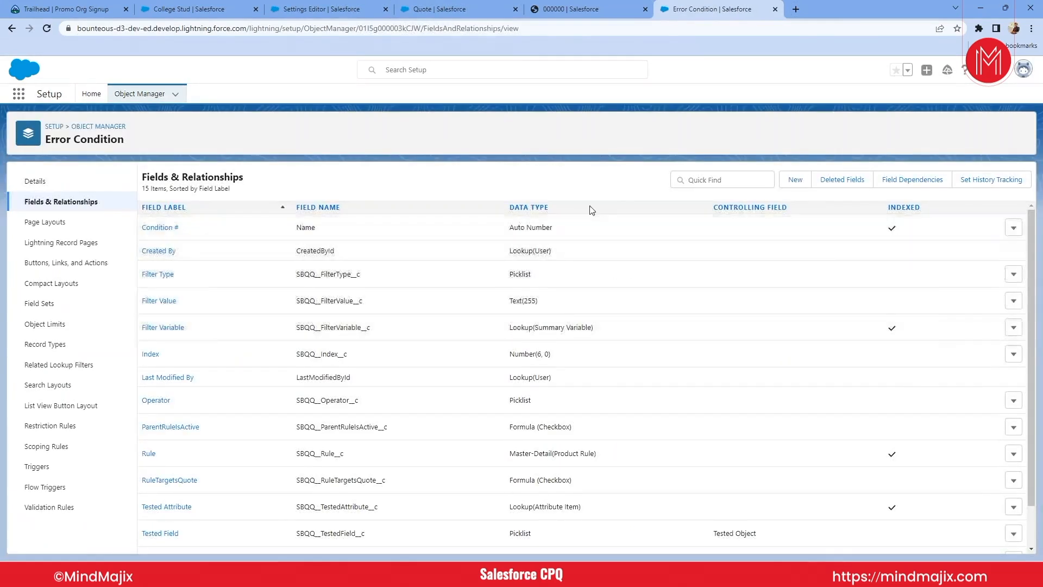
- Filter the Error Condition fields by "Tested" and open the Tested Field definition
click(596, 8)
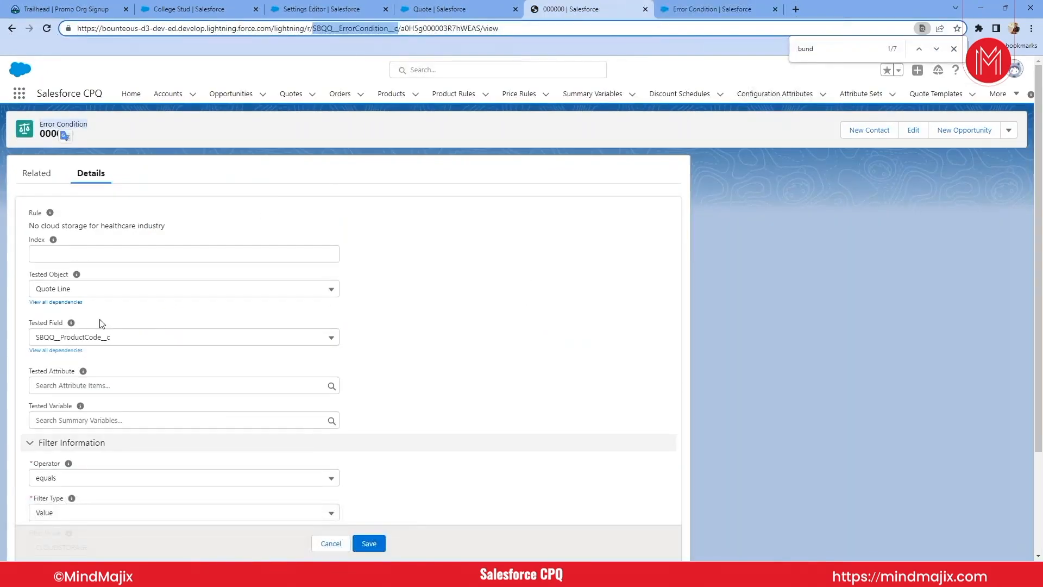
click(674, 9)
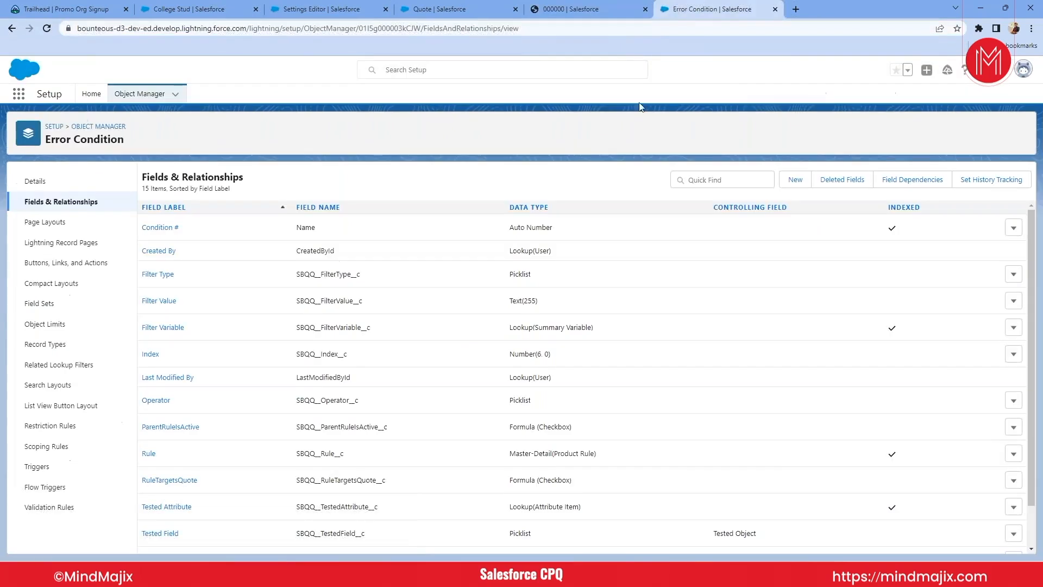
click(713, 179)
text(Tested)
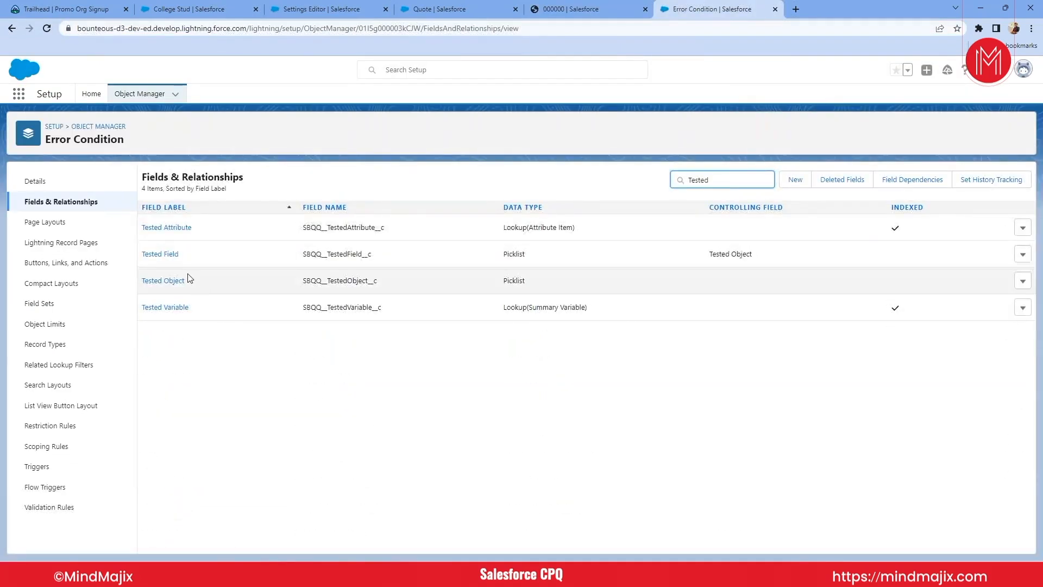
click(167, 255)
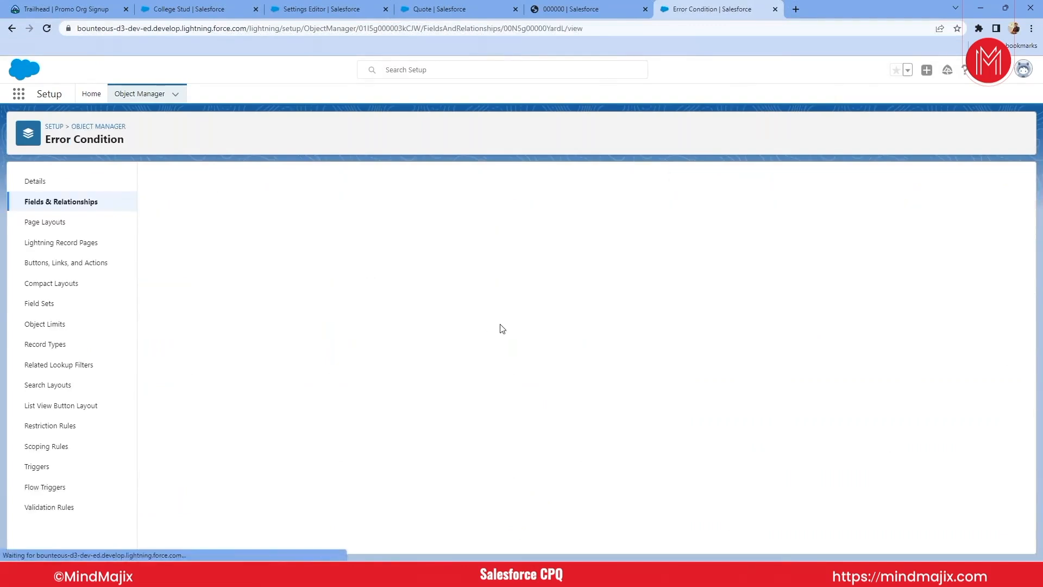
- Add SBQQ__ProductFamily__c as a new picklist value of Tested Field, save it and check the values list
scroll(502, 329, down, 1)
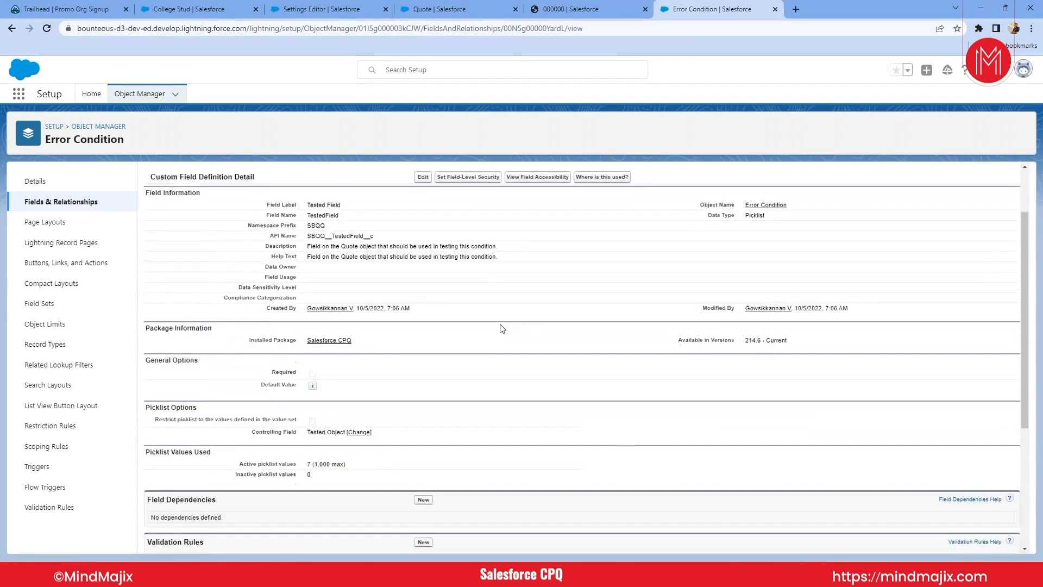
scroll(503, 329, down, 4)
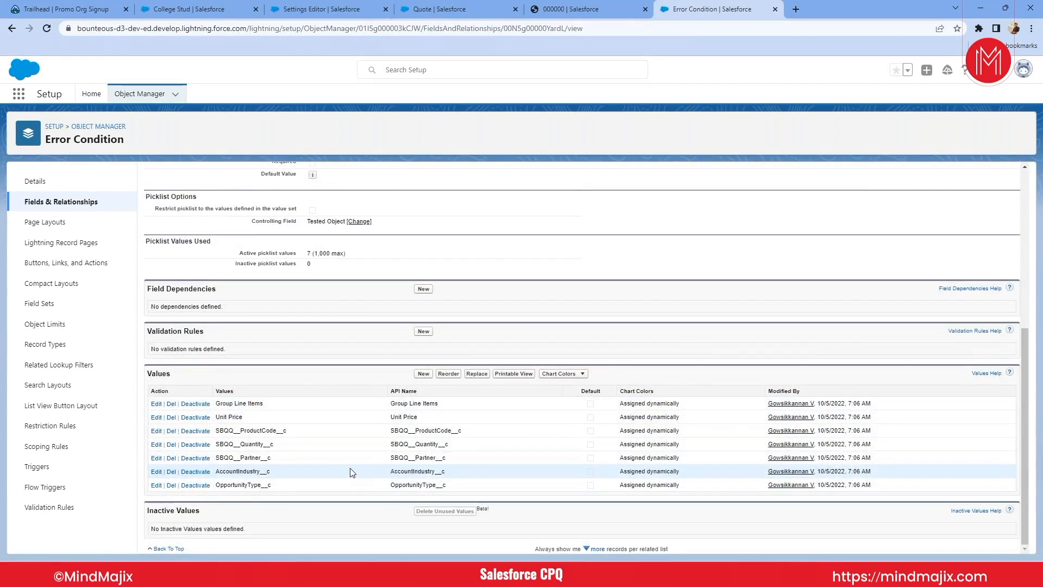
scroll(350, 473, up, 1)
scroll(352, 473, down, 1)
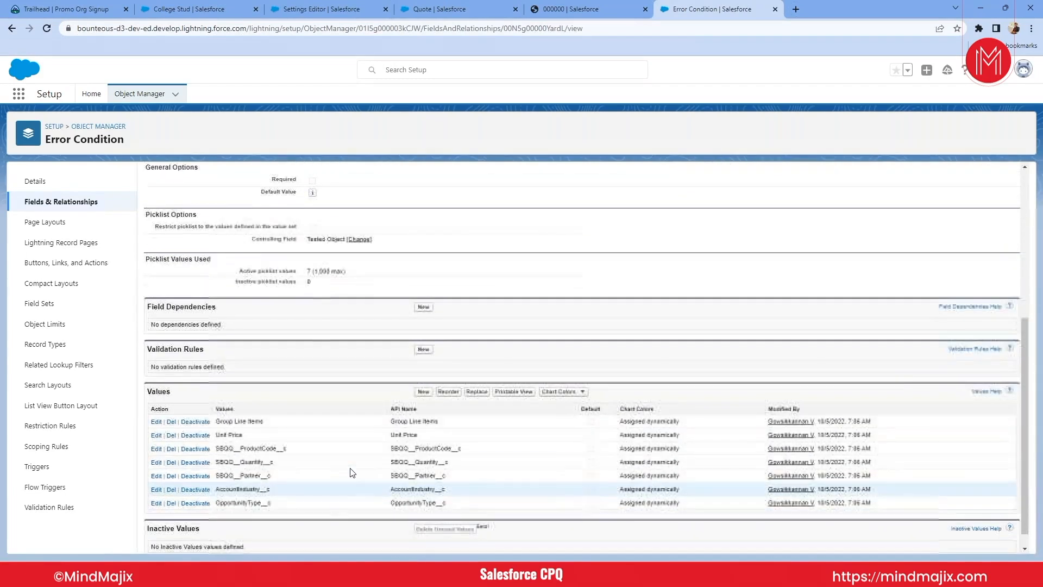
click(424, 392)
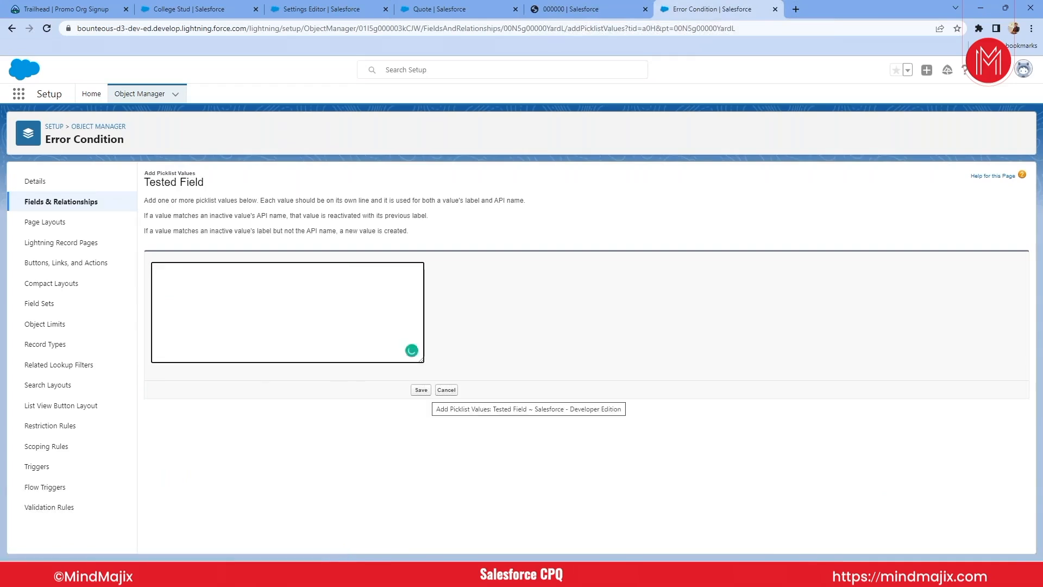
key(ctrl+v)
click(421, 390)
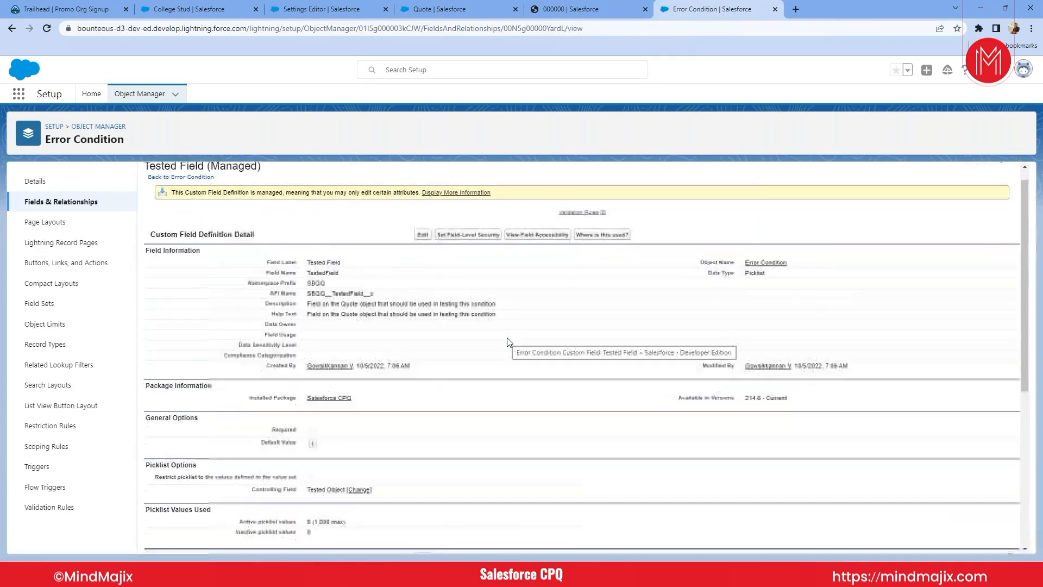
scroll(509, 342, down, 5)
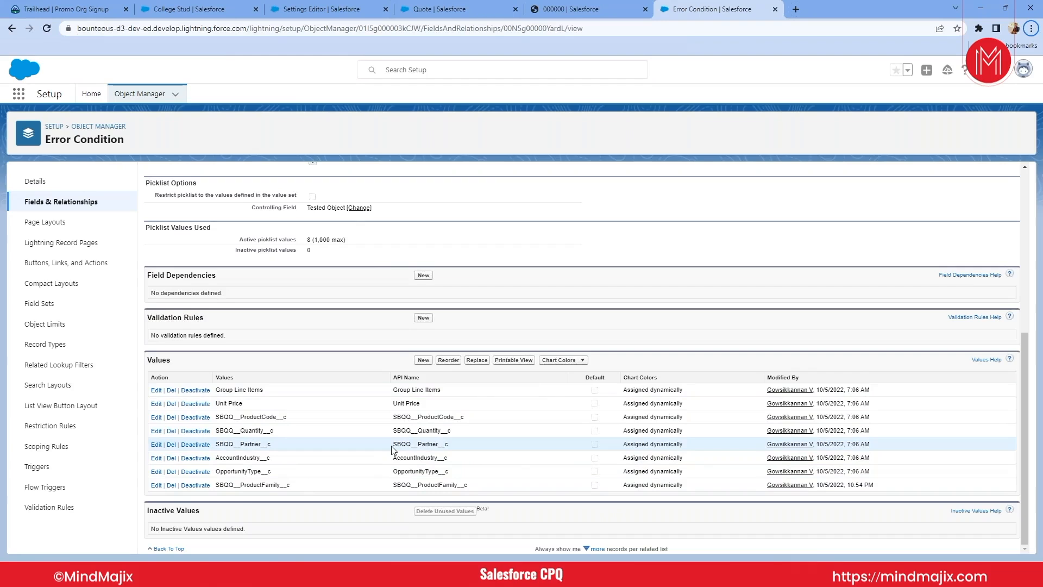
- In the error condition record, switch the tested object to Quote and check the tested field options offered for it
click(595, 9)
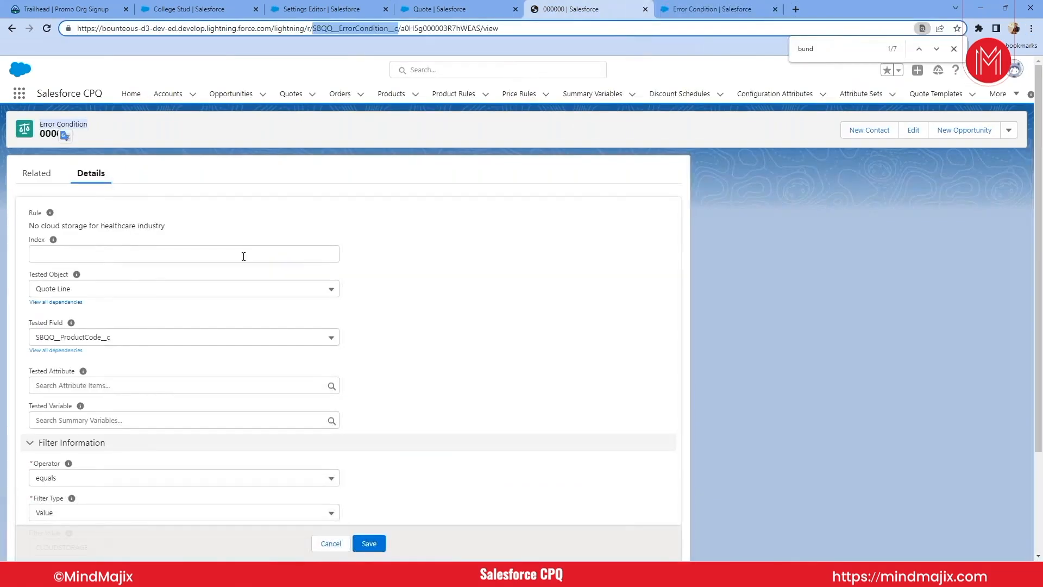
click(105, 287)
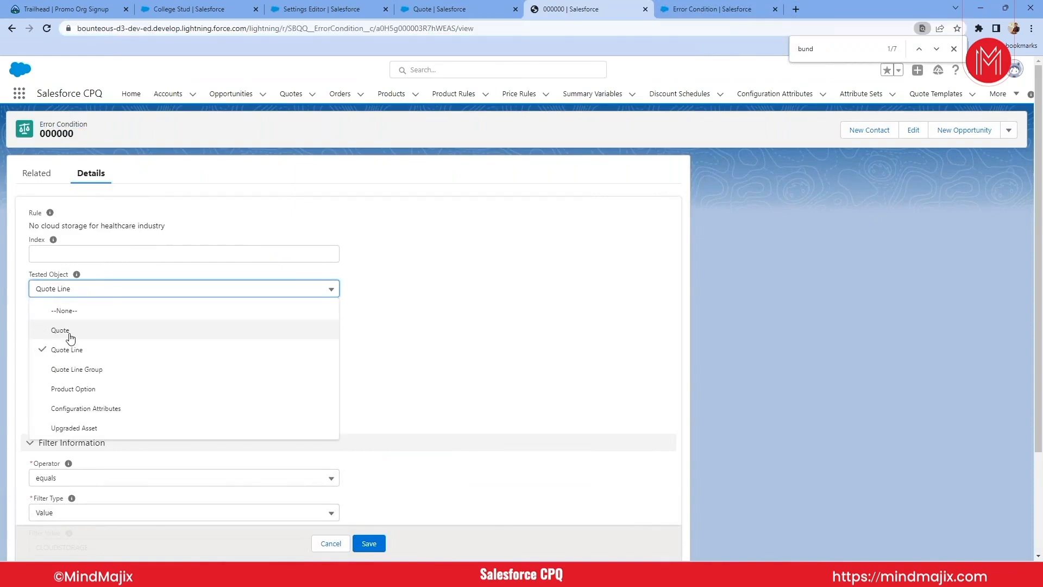
click(59, 330)
click(89, 338)
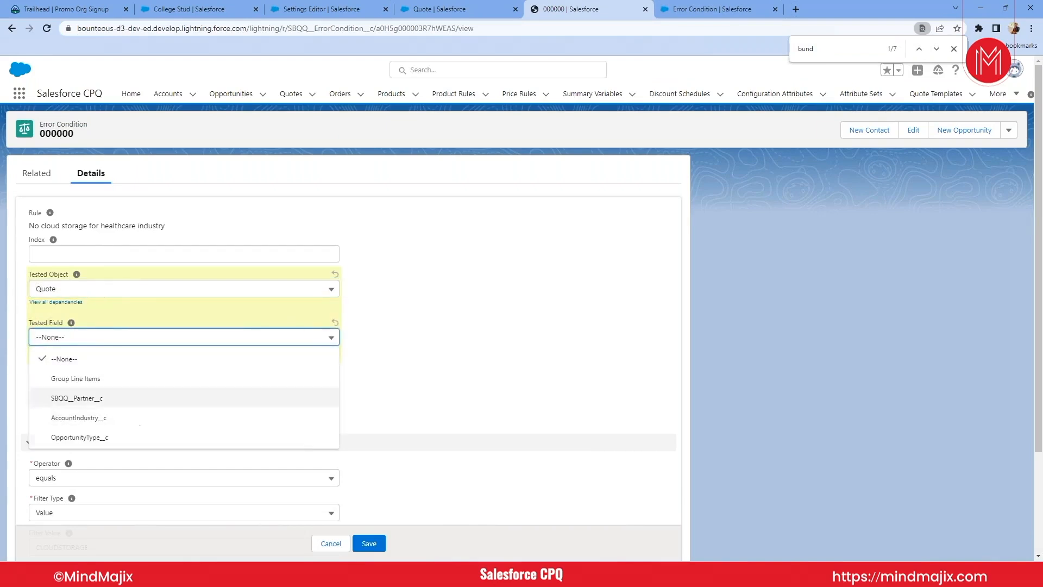
- In the Tested Field's dependency on Tested Object, include SBQQ__ProductFamily__c for Quote Line and save despite controlling values without dependents
click(716, 5)
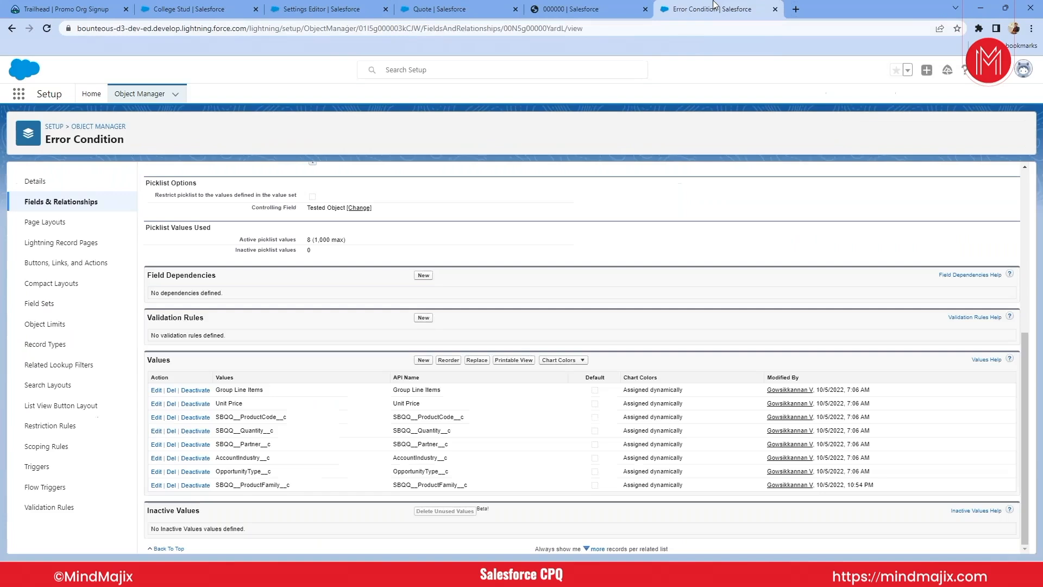
scroll(328, 392, up, 3)
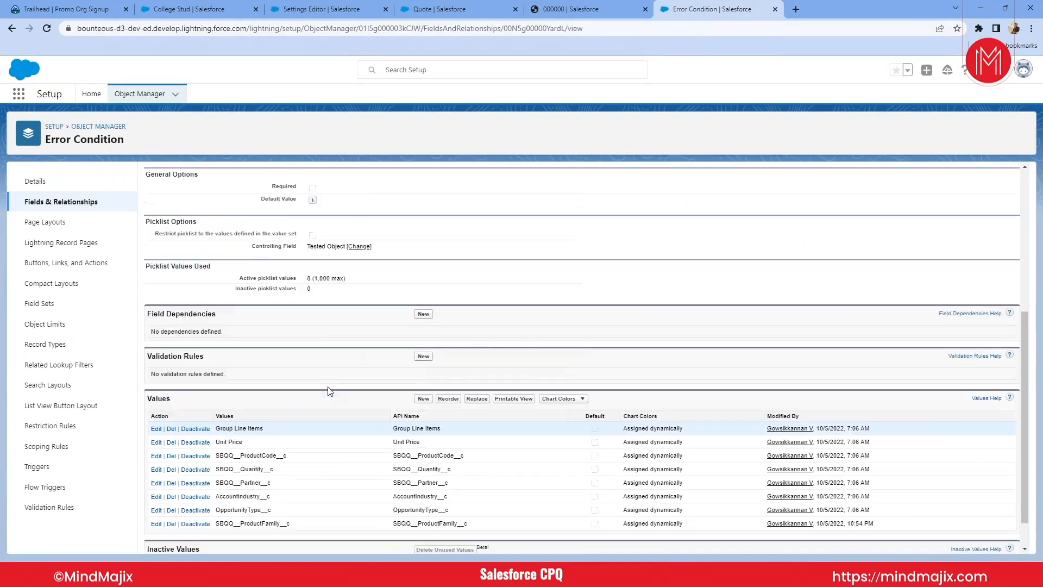
scroll(329, 391, up, 2)
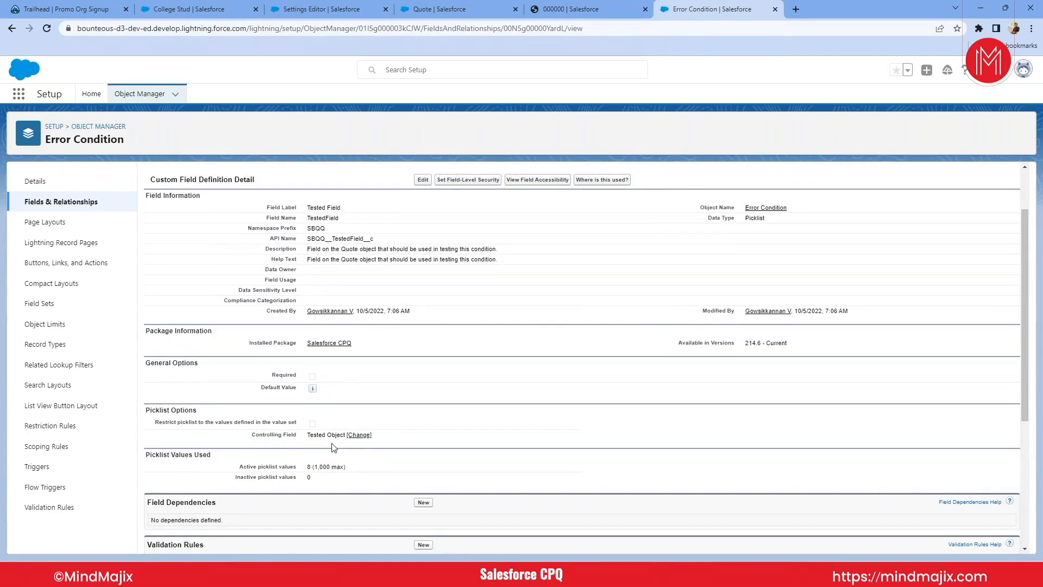
click(359, 436)
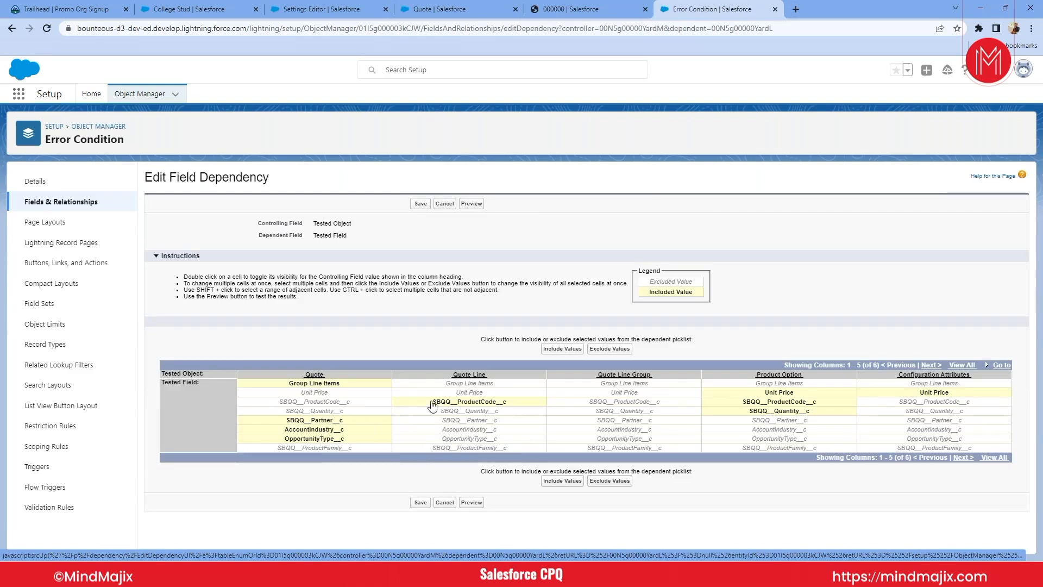
click(473, 448)
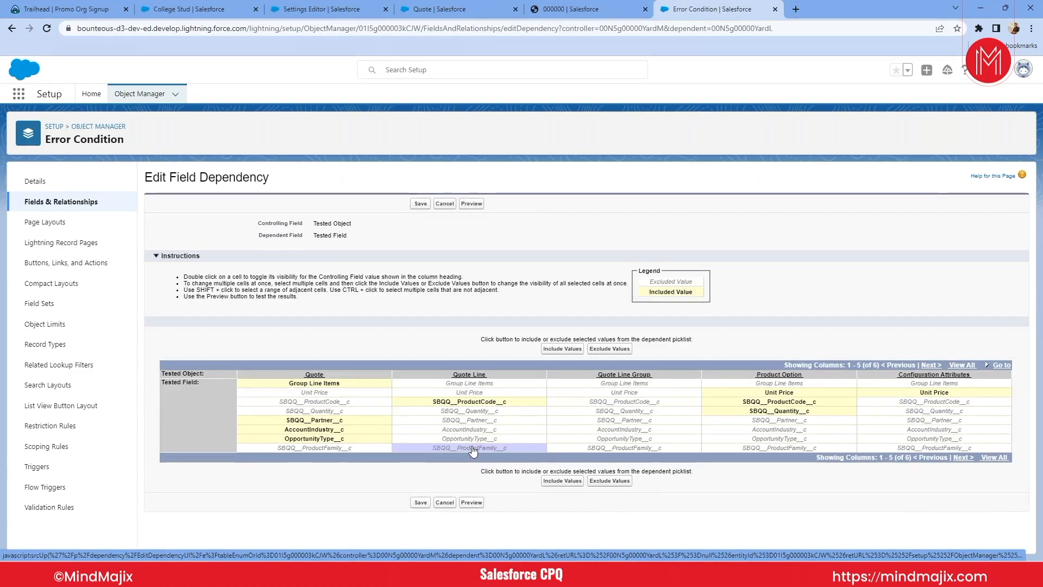
click(563, 350)
click(421, 502)
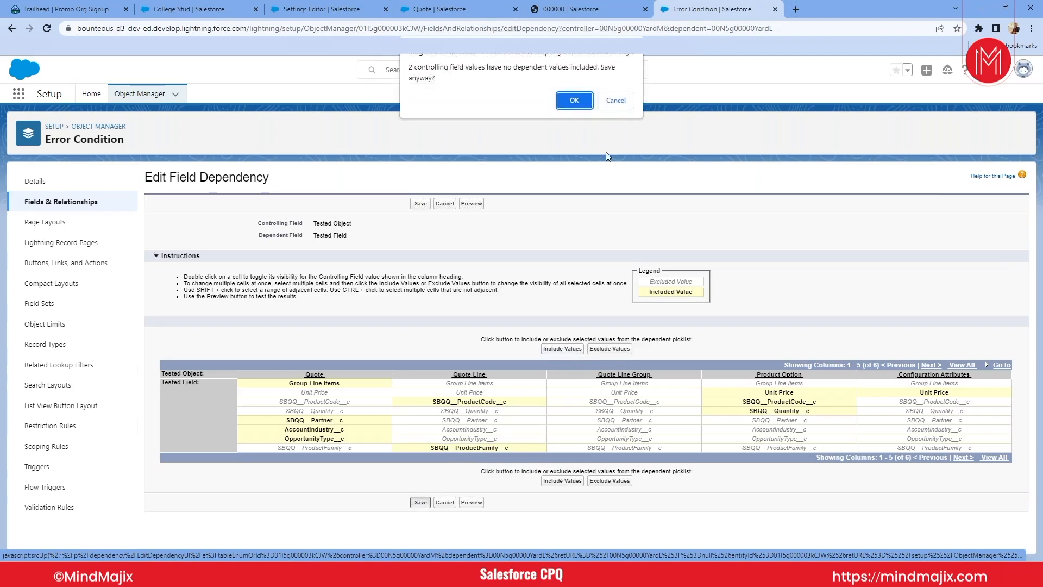
click(570, 99)
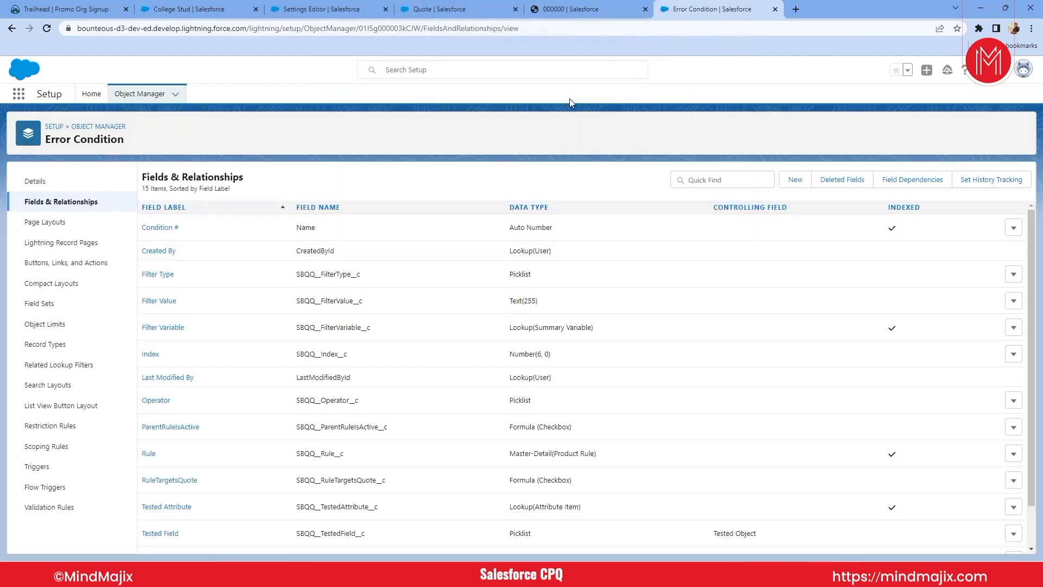
- Reload the error condition record 000000, discarding its unsaved edits
click(578, 10)
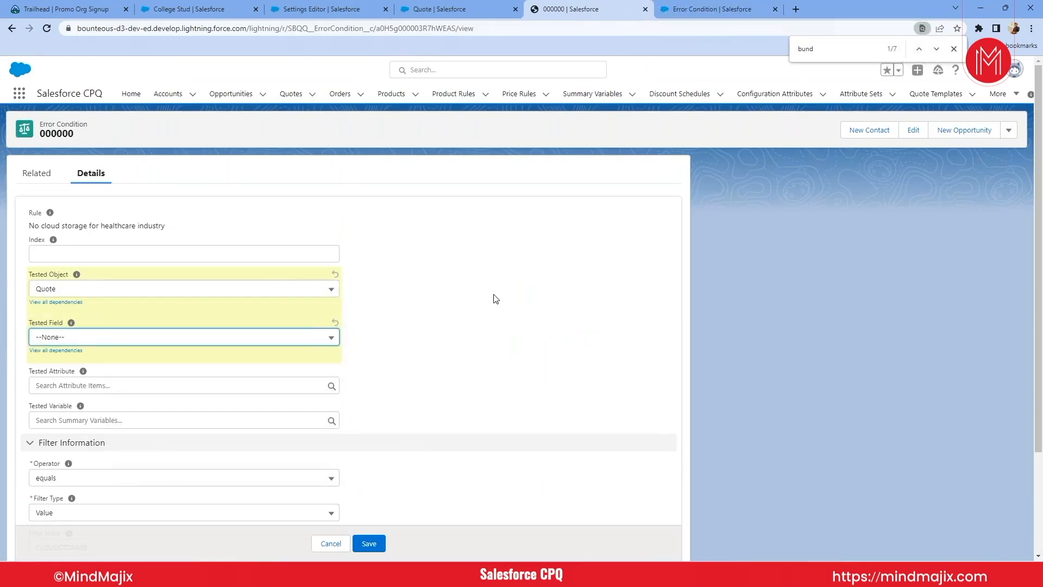
key(F5)
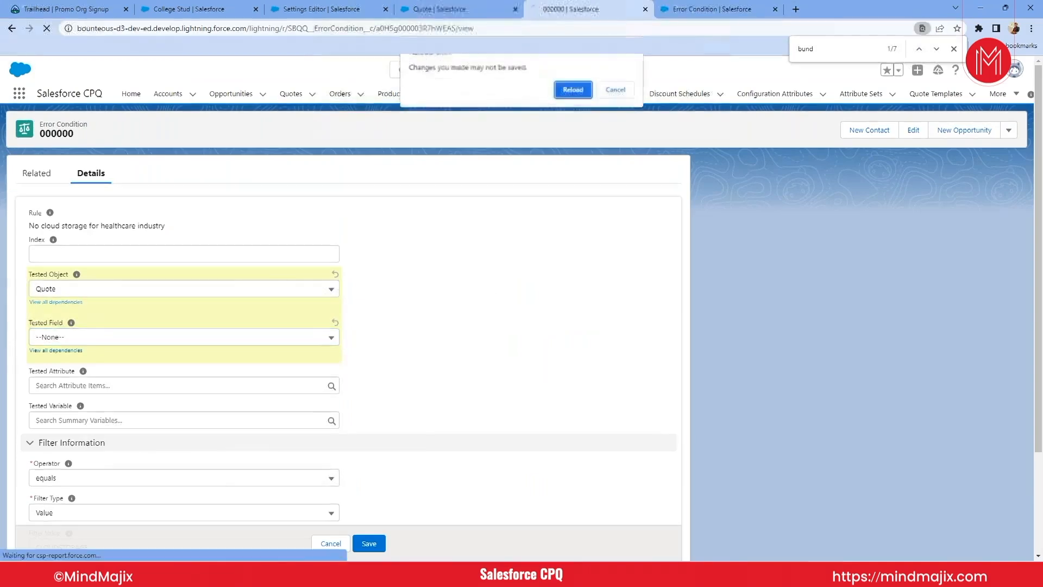
click(571, 91)
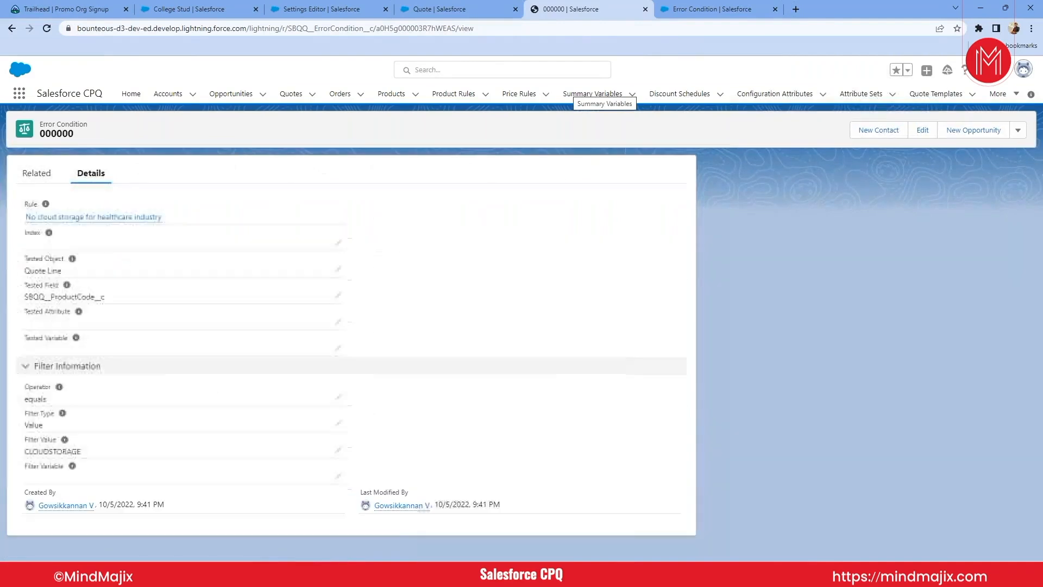
- Try SBQQ__ProductFamily__c as the error condition's tested field, switch back to SBQQ__ProductCode__c and save the record
click(338, 294)
click(264, 307)
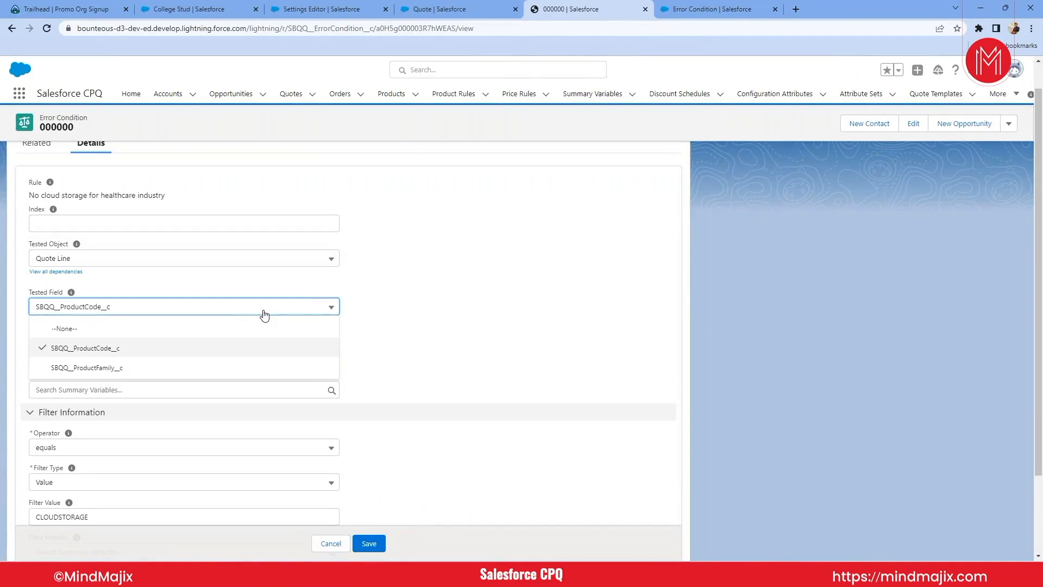
click(110, 369)
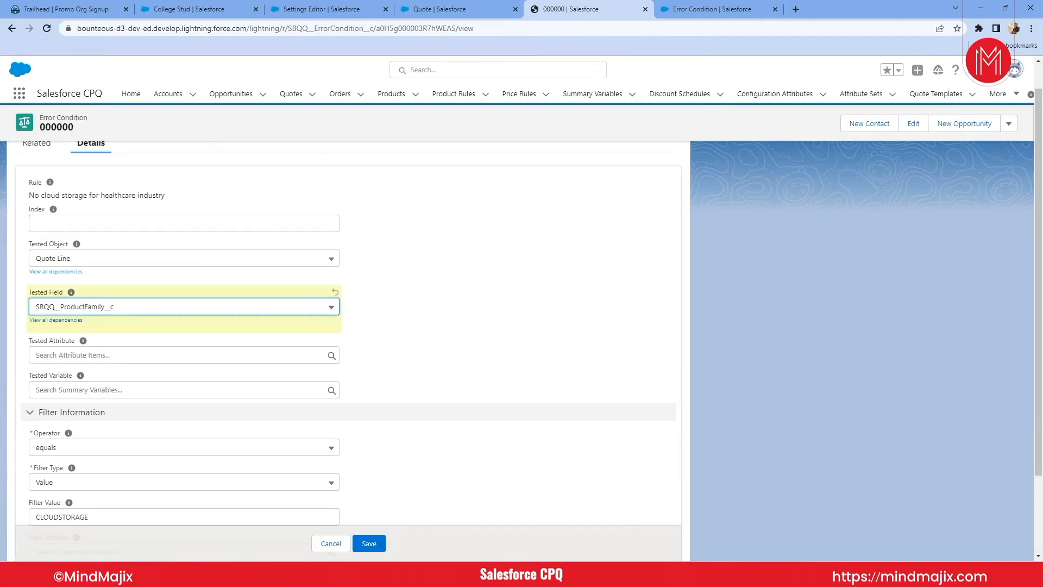
scroll(119, 423, down, 1)
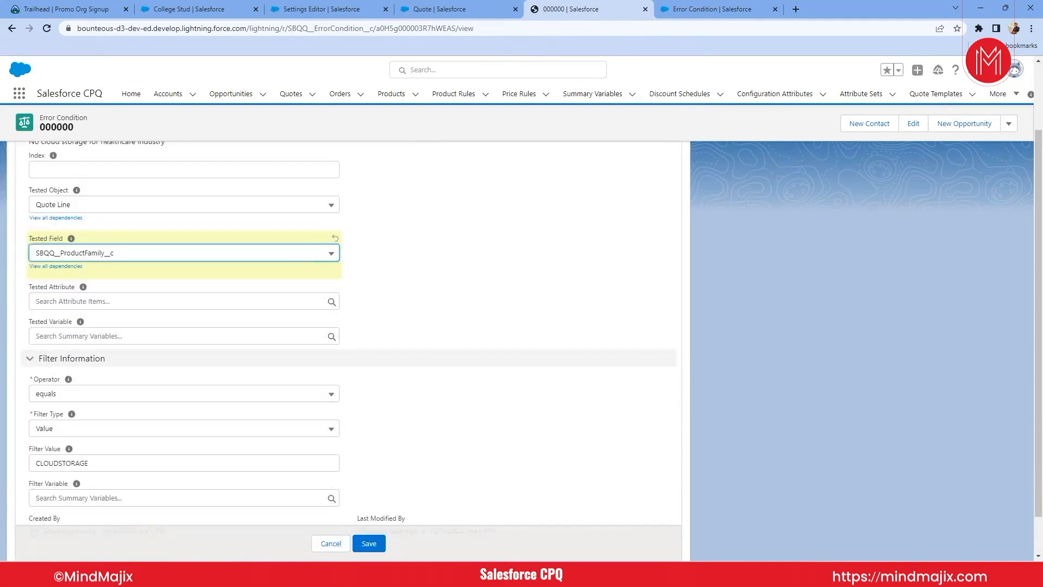
click(109, 259)
click(107, 294)
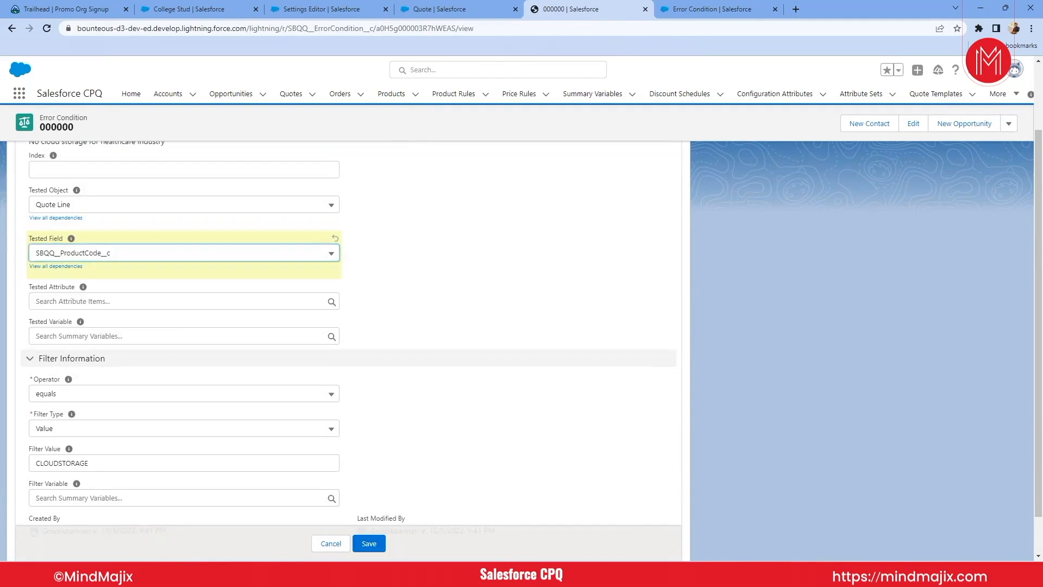
scroll(171, 322, down, 1)
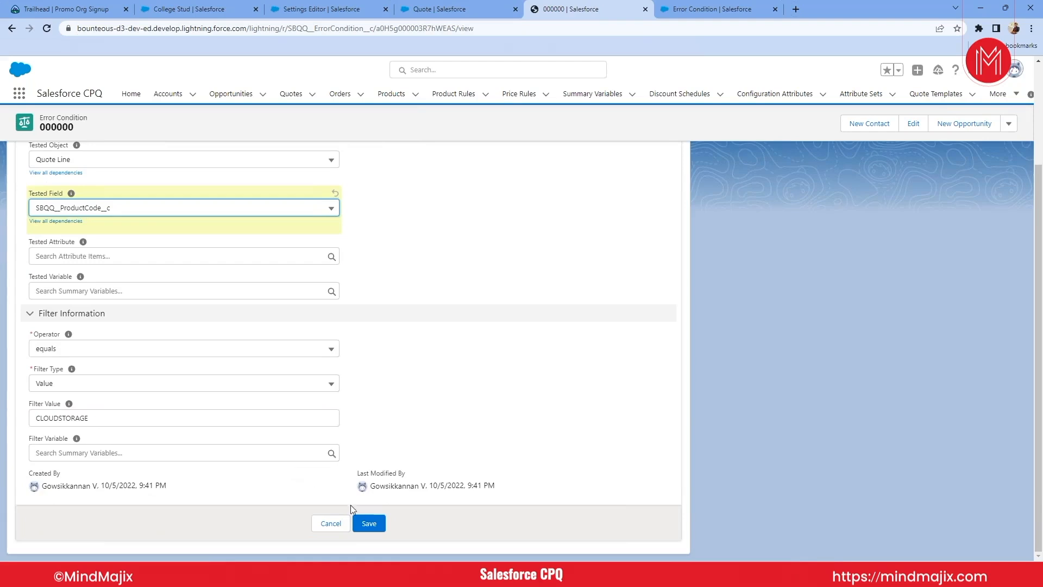
click(362, 518)
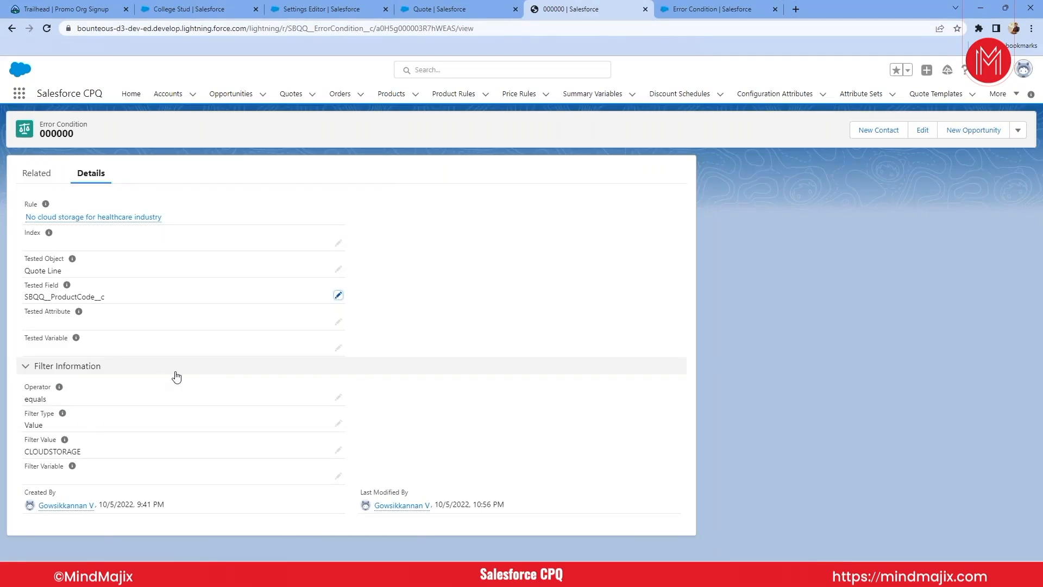
- Return to the product rule and review its second error condition, the one testing the quote's AccountIndustry__c field
click(11, 29)
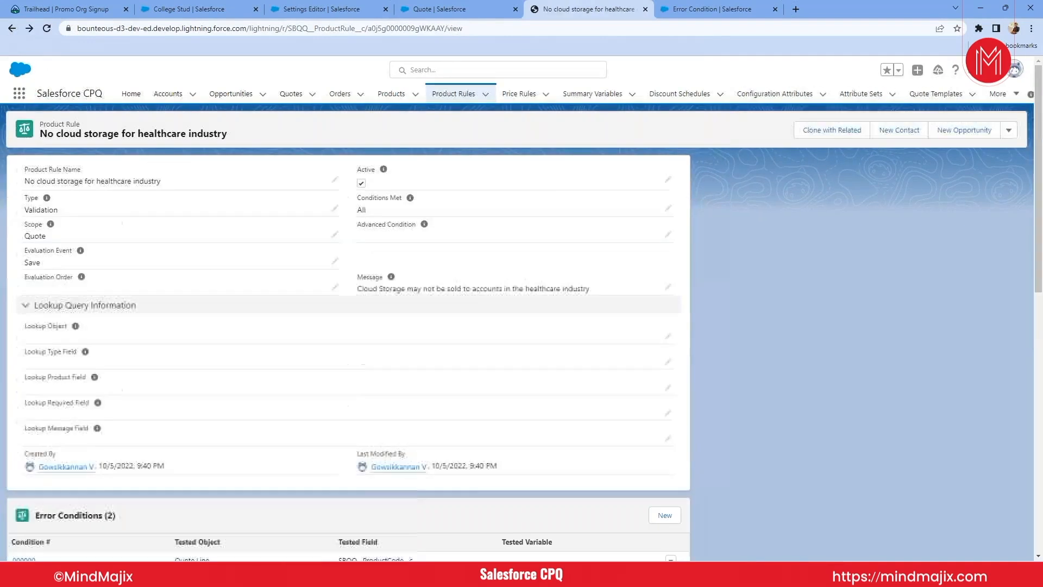
scroll(348, 326, down, 3)
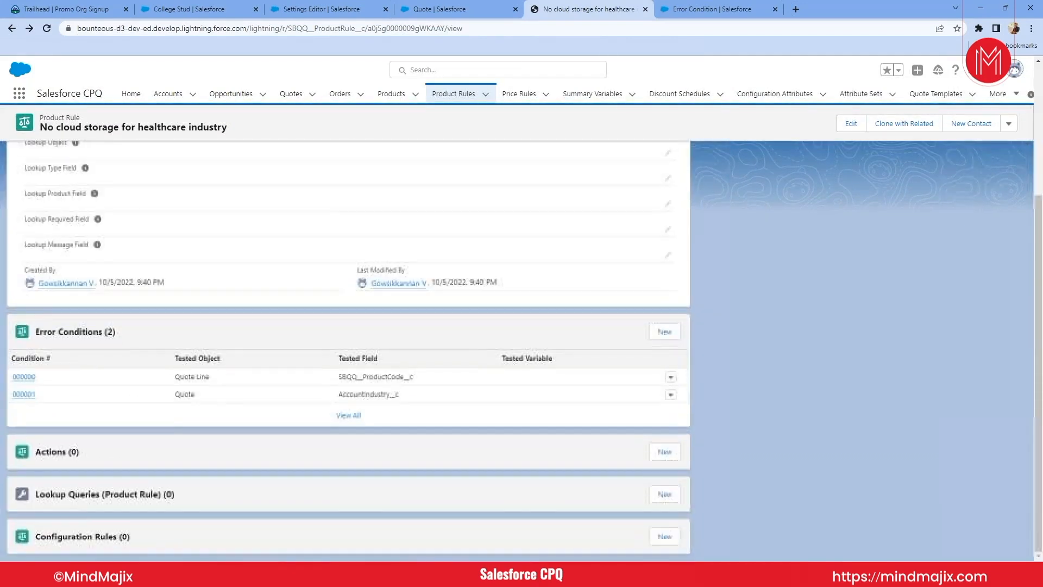
click(29, 398)
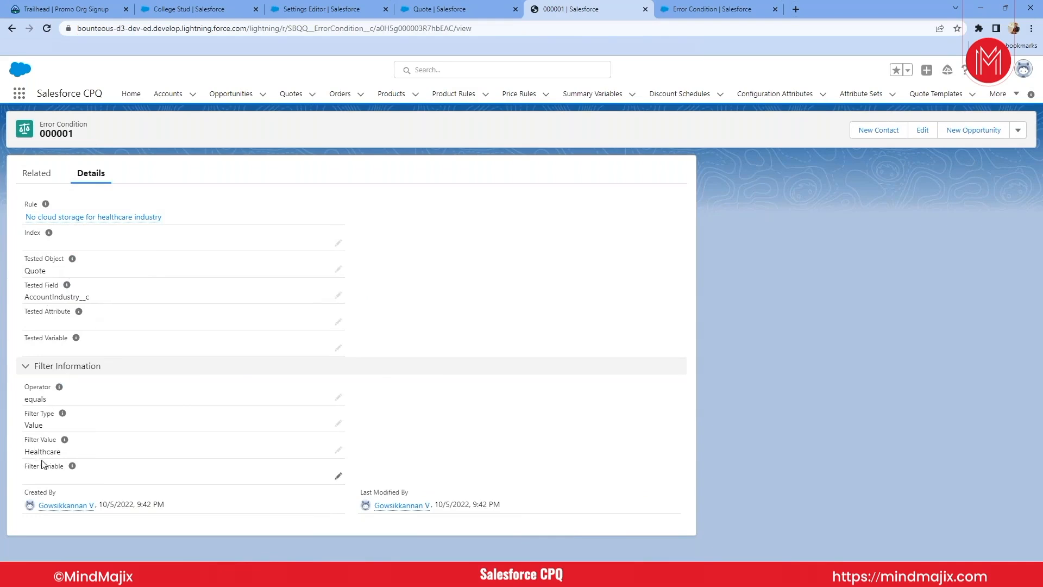
click(538, 70)
click(472, 6)
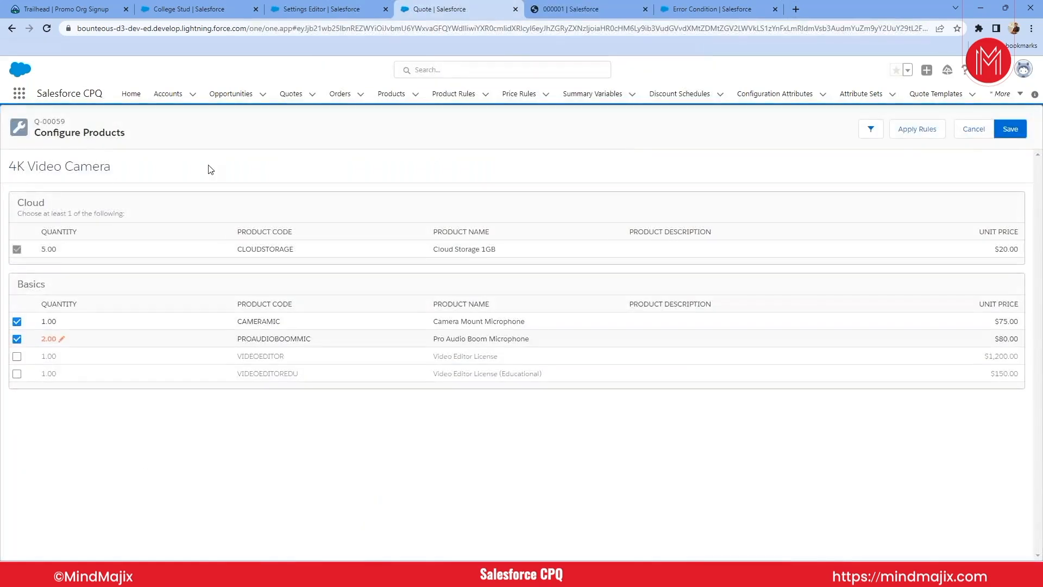
click(562, 6)
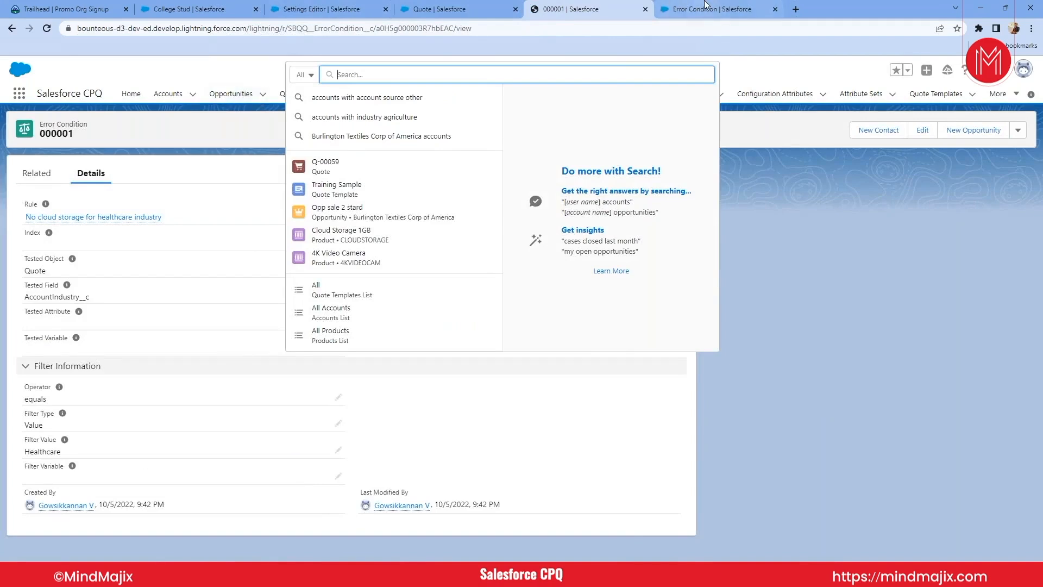
- Leave the quote's product configuration, open the opportunity Opp sale 2 stard and go to its account, Burlington Textiles Corp of America
click(451, 10)
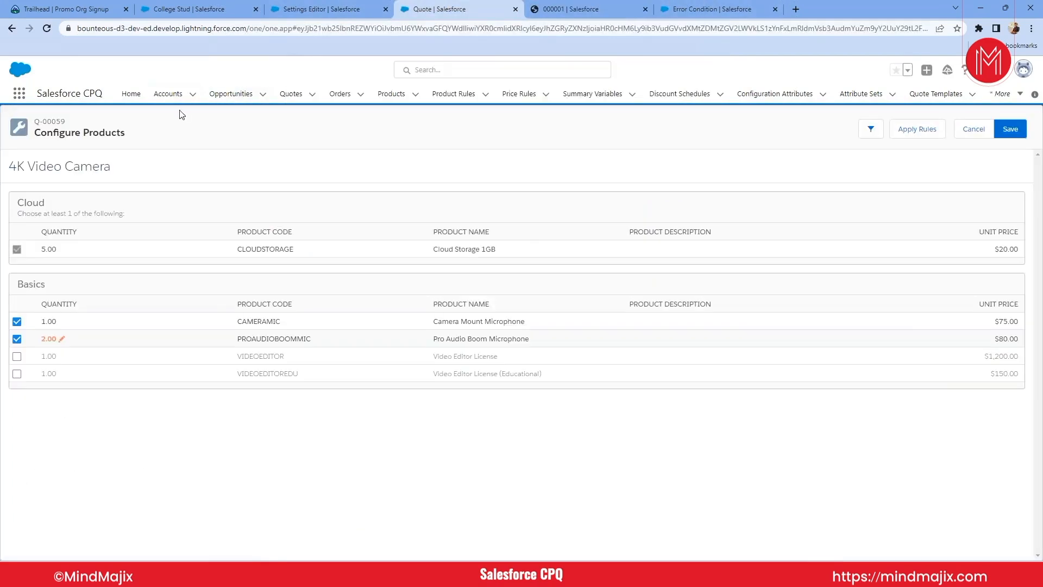
click(230, 97)
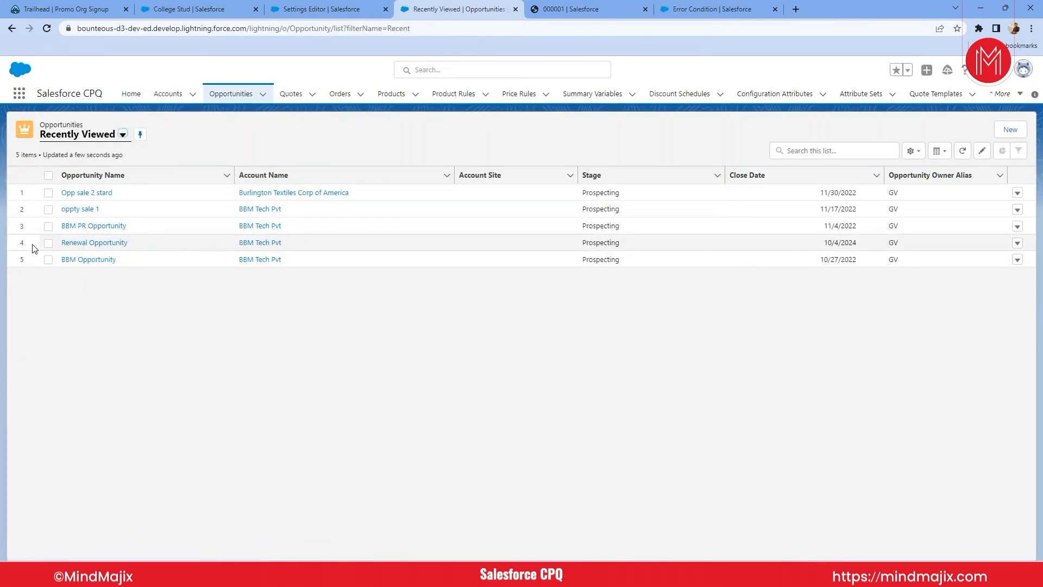
click(85, 193)
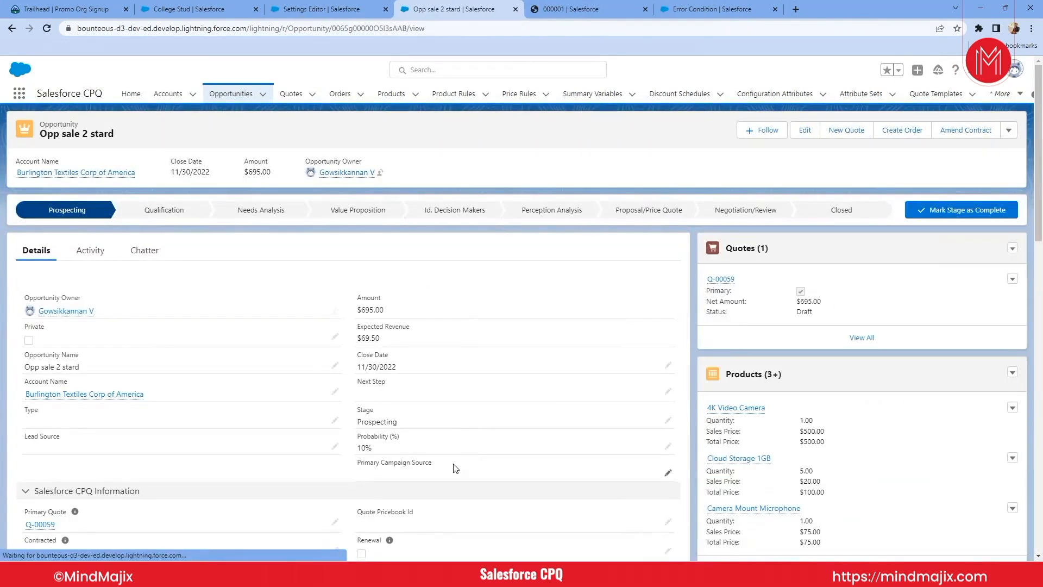
scroll(455, 468, down, 1)
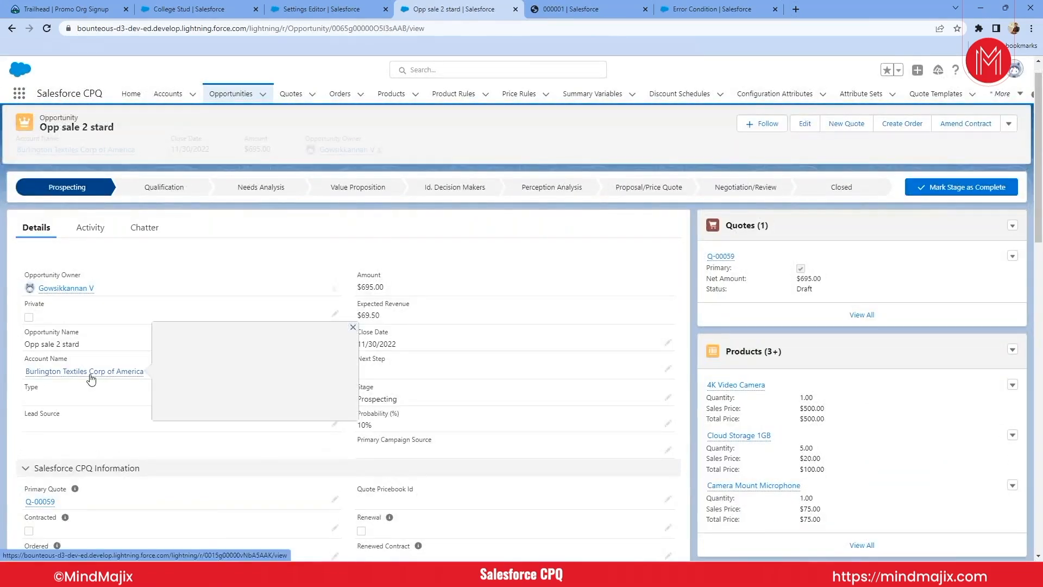
click(90, 375)
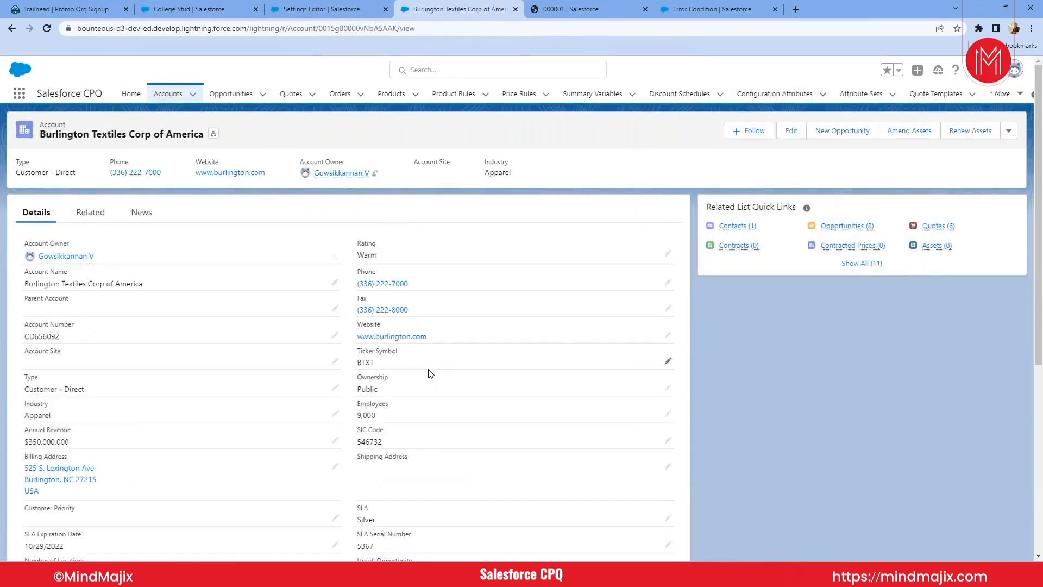
- Find the account's Industry field, set it to Healthcare and save the account
key(ctrl+f)
text(indus)
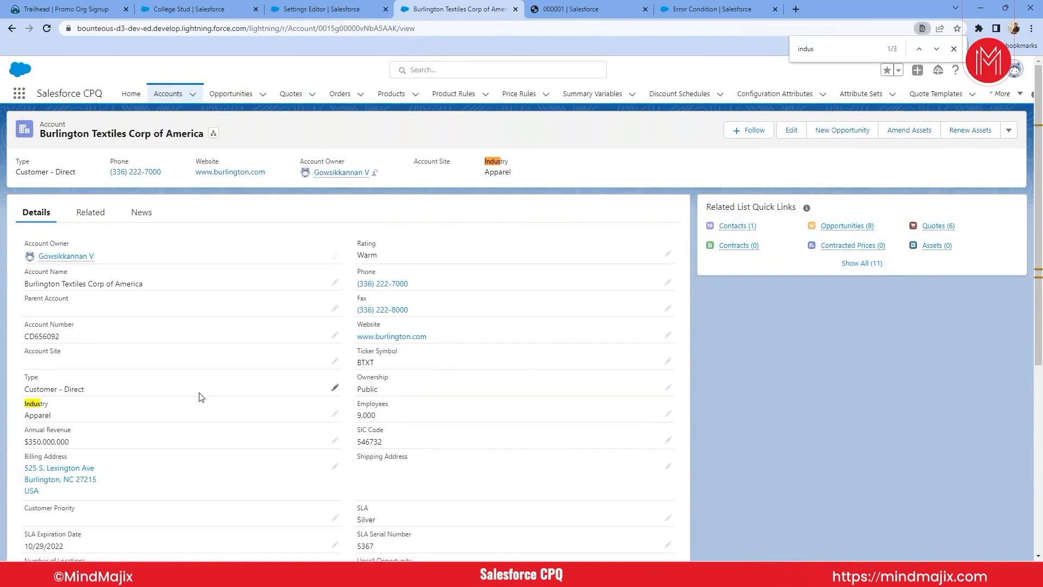
click(335, 416)
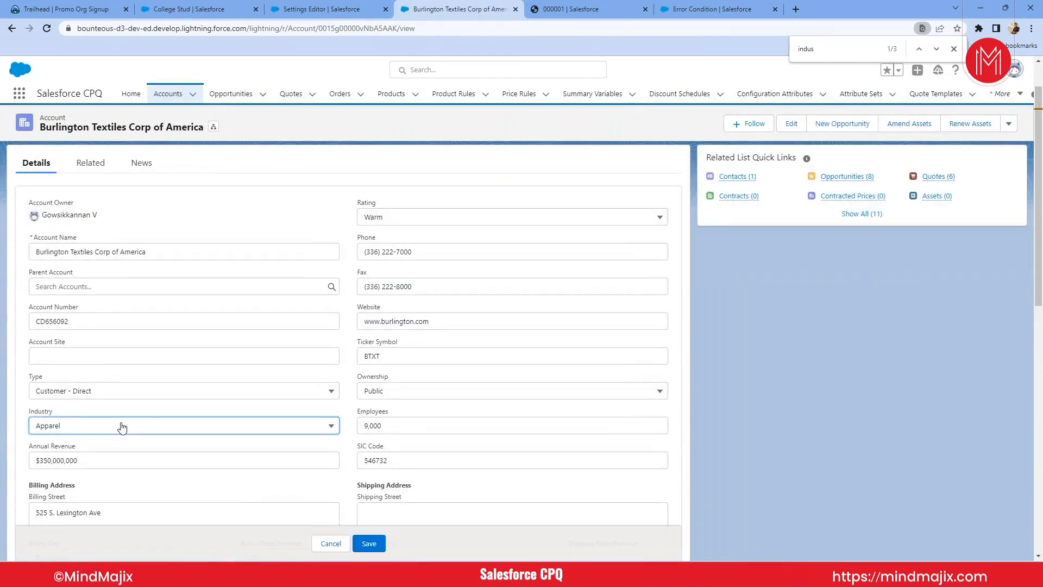
click(121, 425)
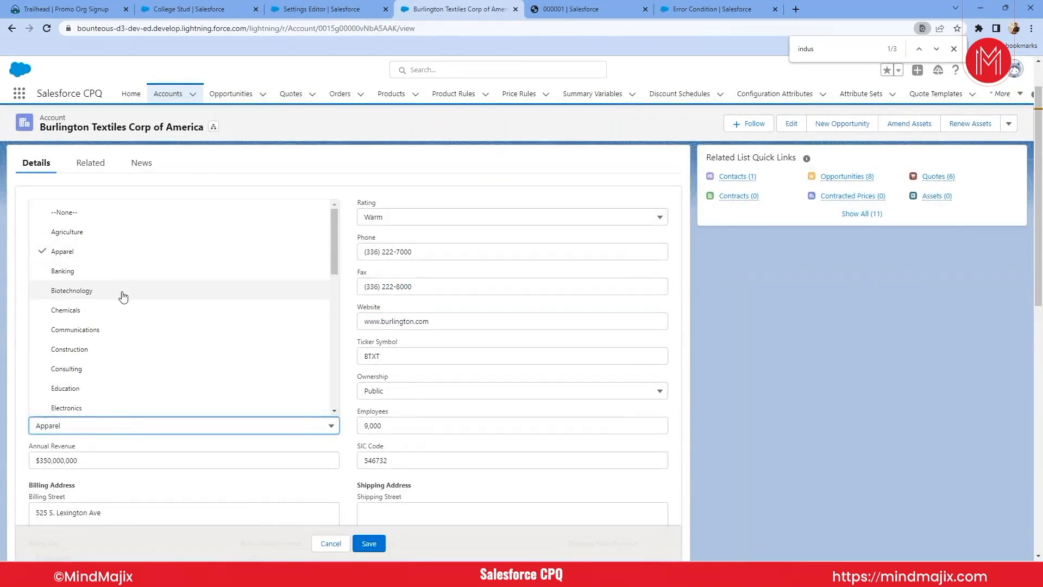
scroll(123, 298, down, 3)
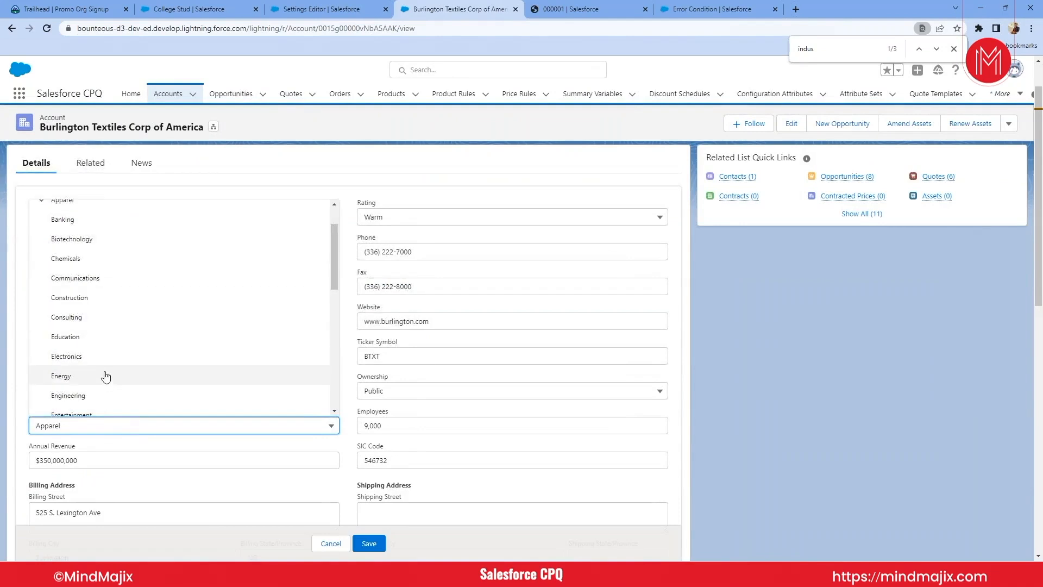
scroll(109, 375, down, 1)
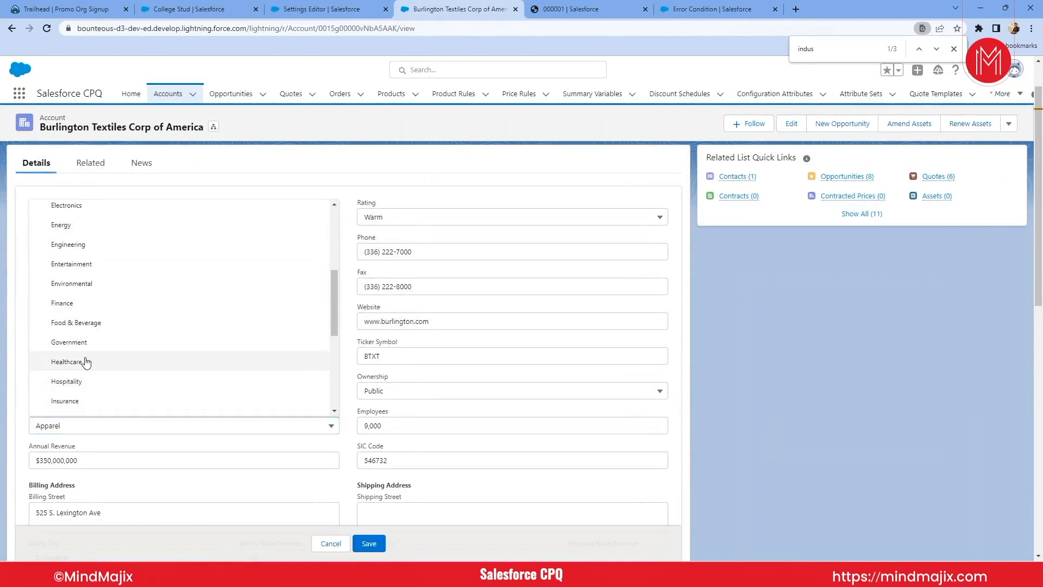
click(88, 361)
click(369, 544)
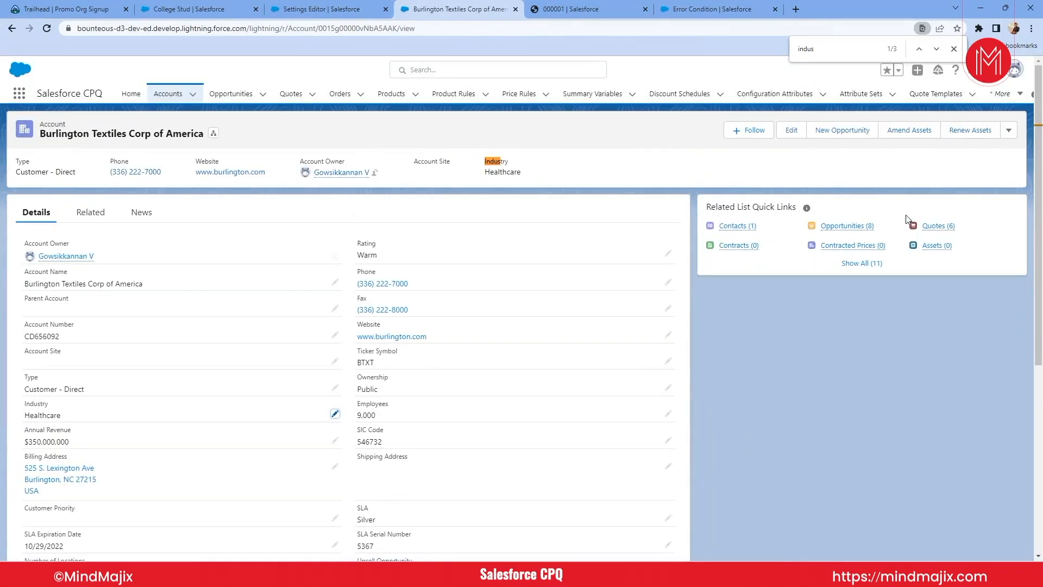
- Create an opportunity named Check PR Val for Burlington Textiles Corp of America, with close date 10/31/2022 and stage Prospecting
click(848, 226)
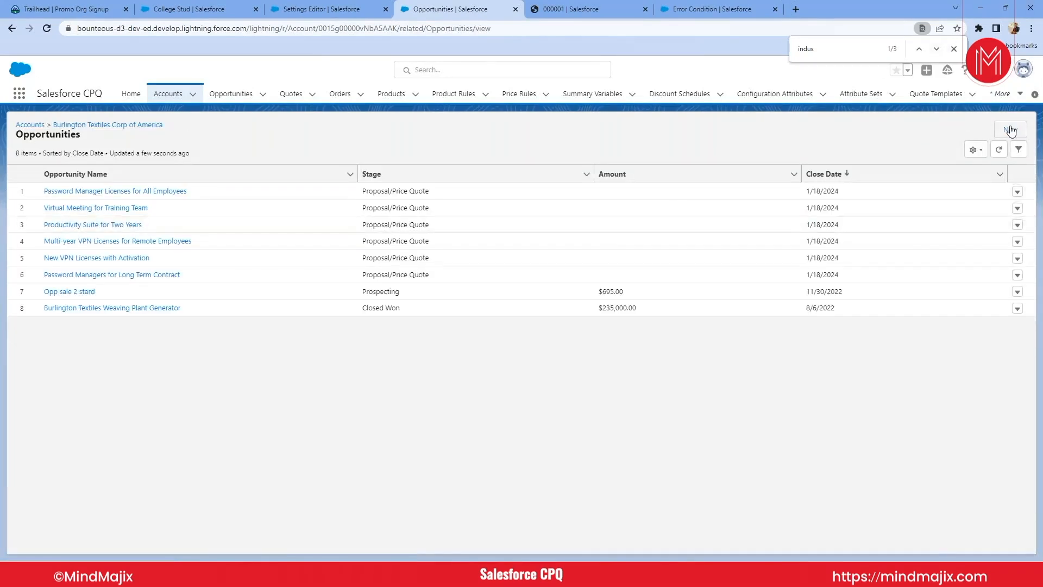
click(1009, 131)
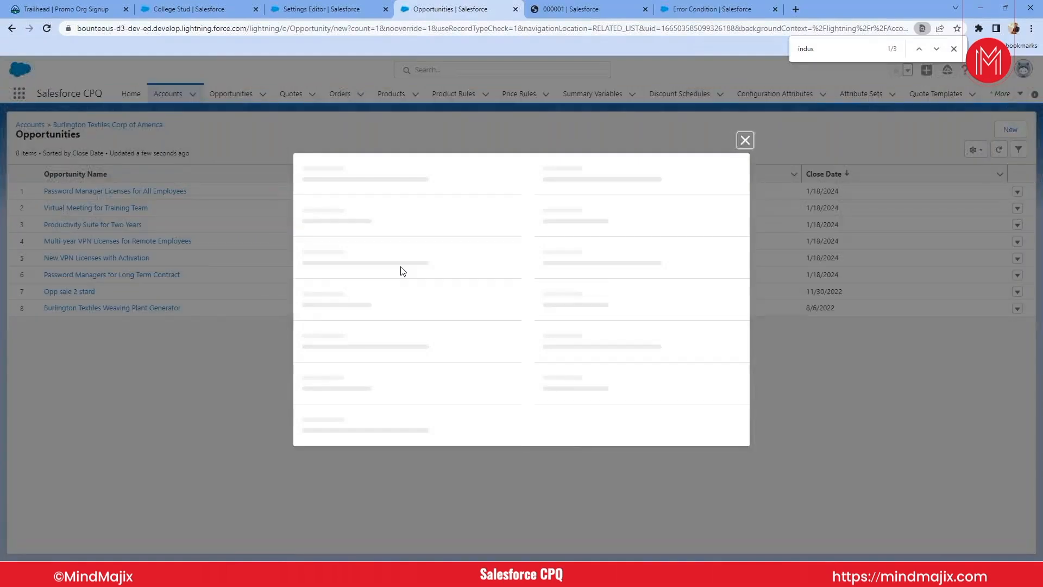
click(364, 231)
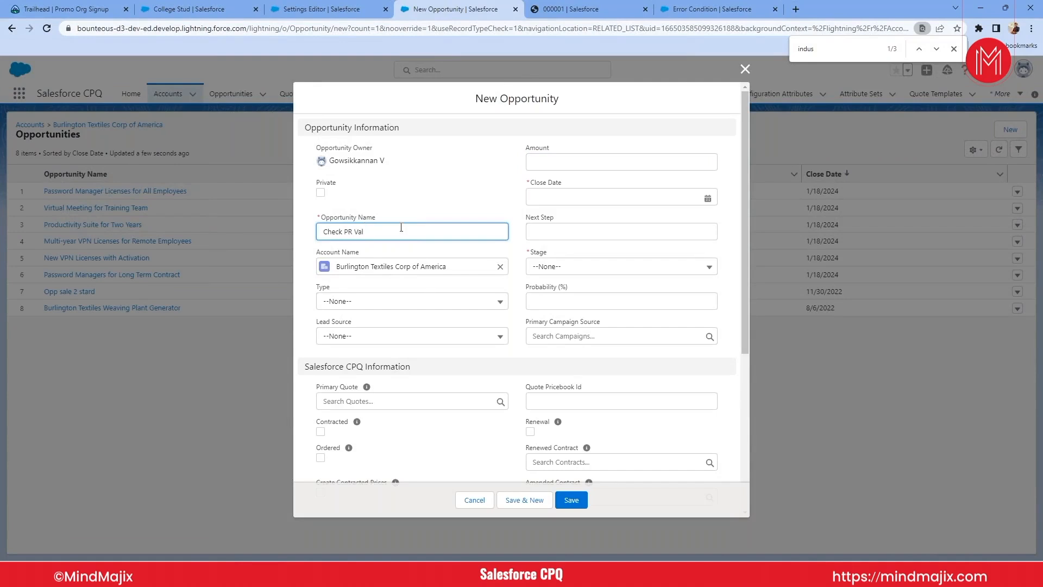
click(544, 196)
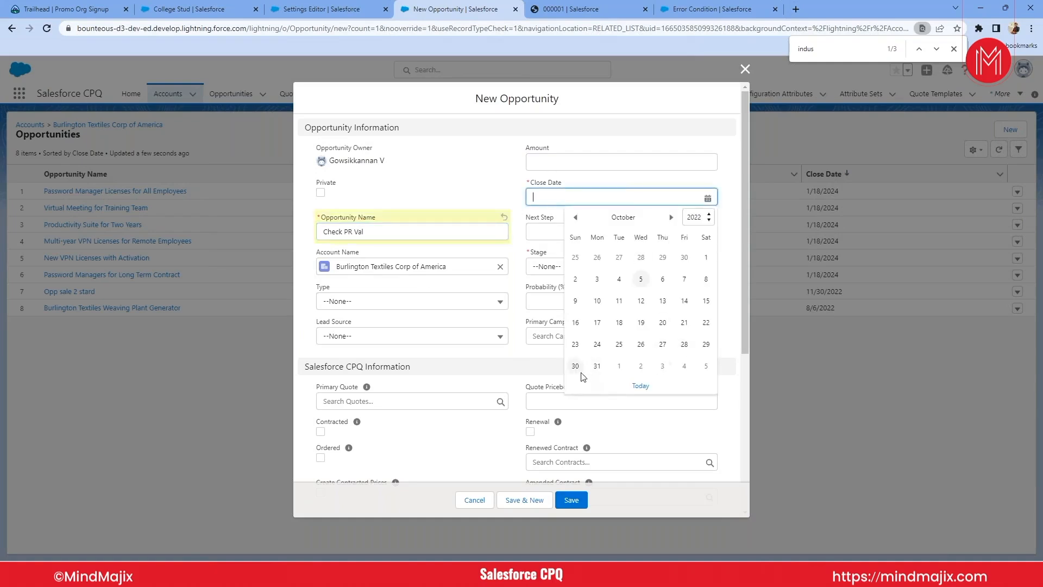
click(597, 366)
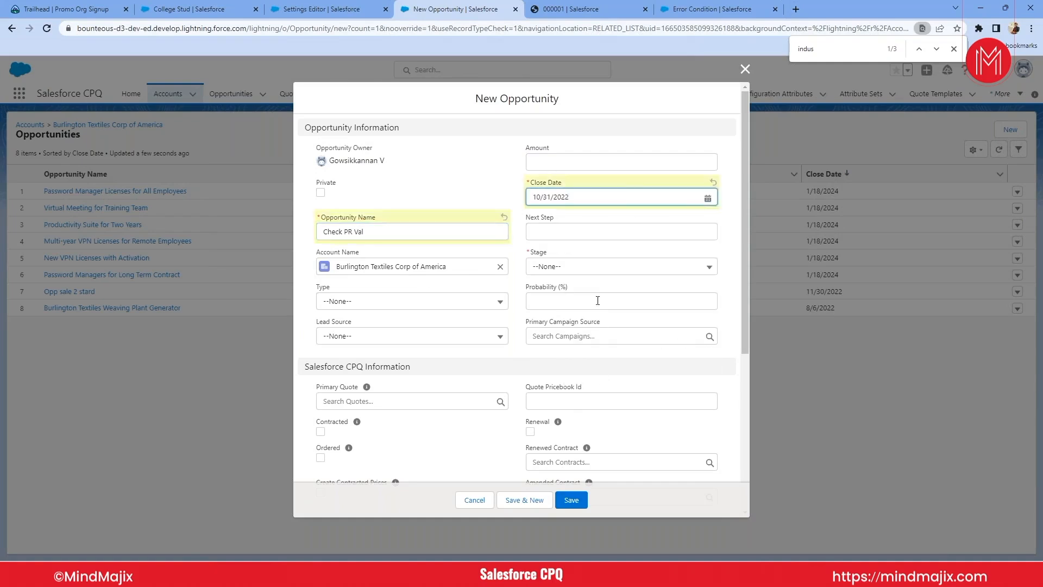
scroll(598, 301, down, 2)
click(566, 157)
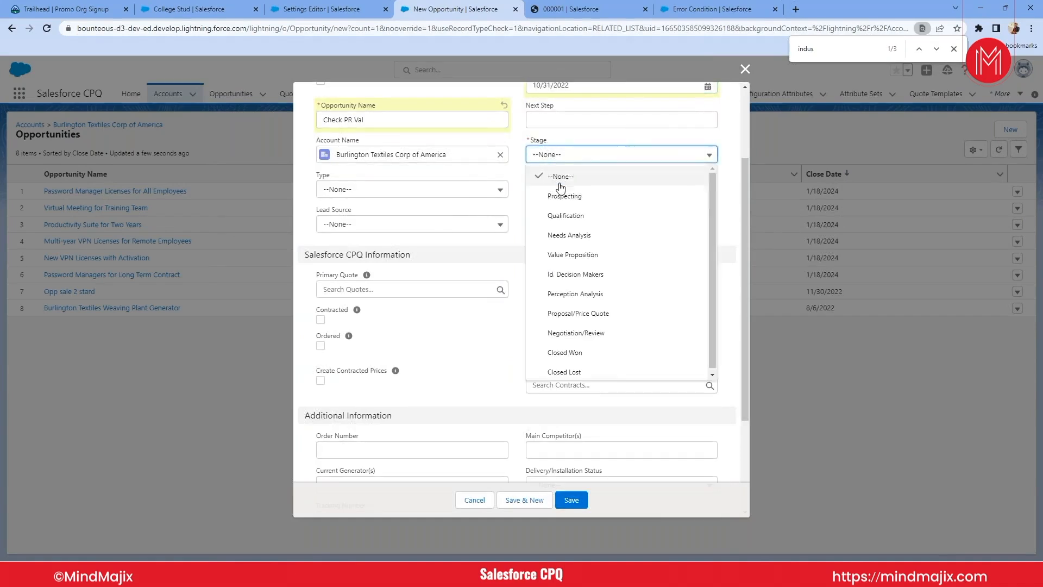
click(563, 195)
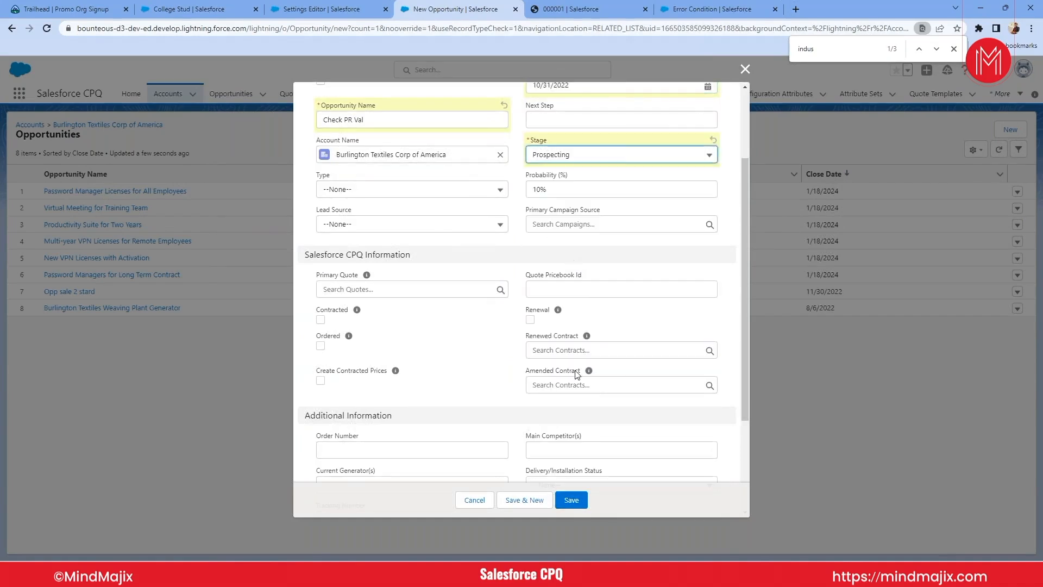
click(575, 510)
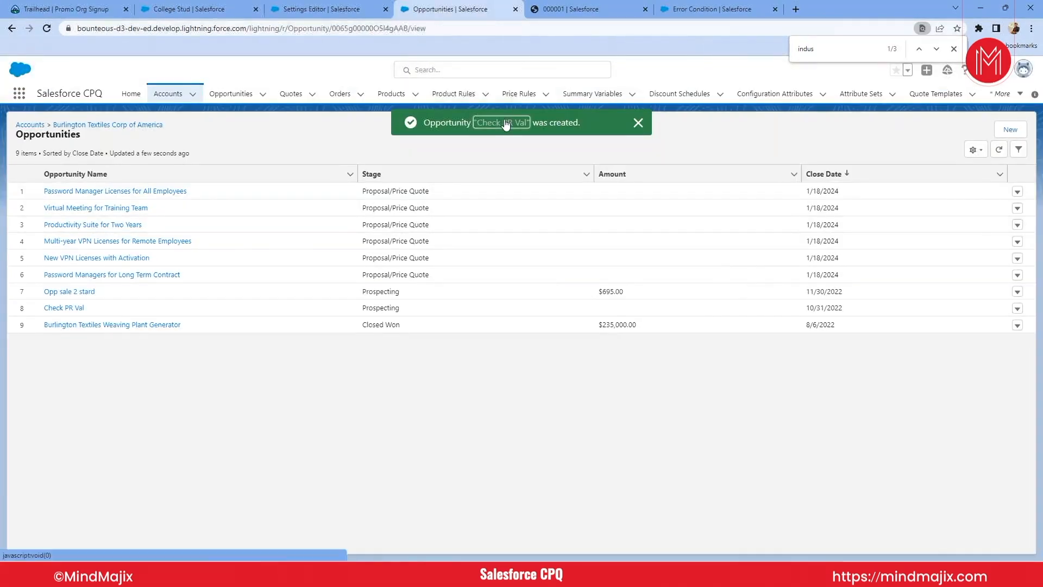
- Open the Check PR Val opportunity, create a quote on it with the default blank settings and open that quote
click(506, 124)
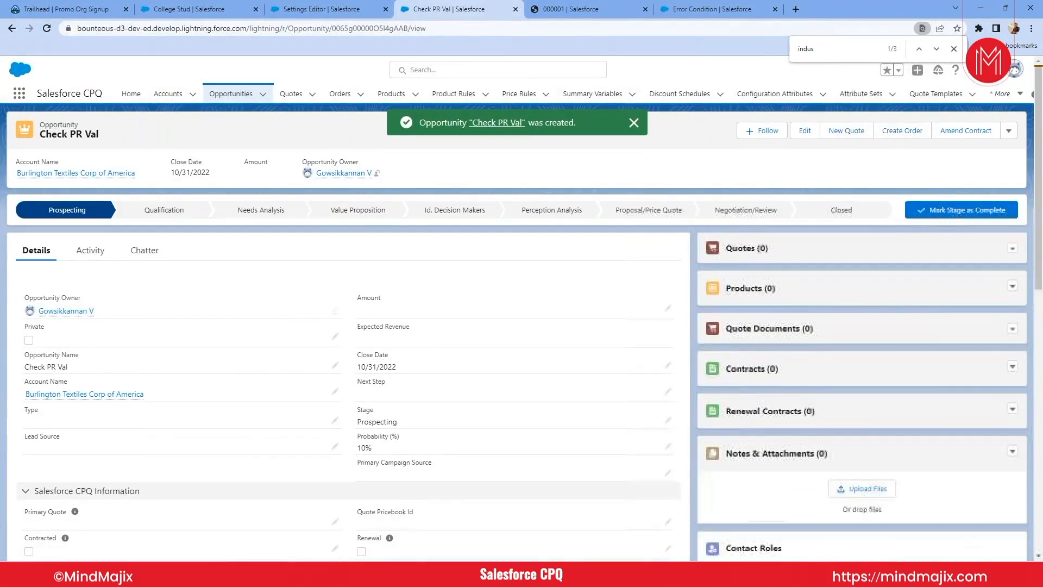
click(843, 132)
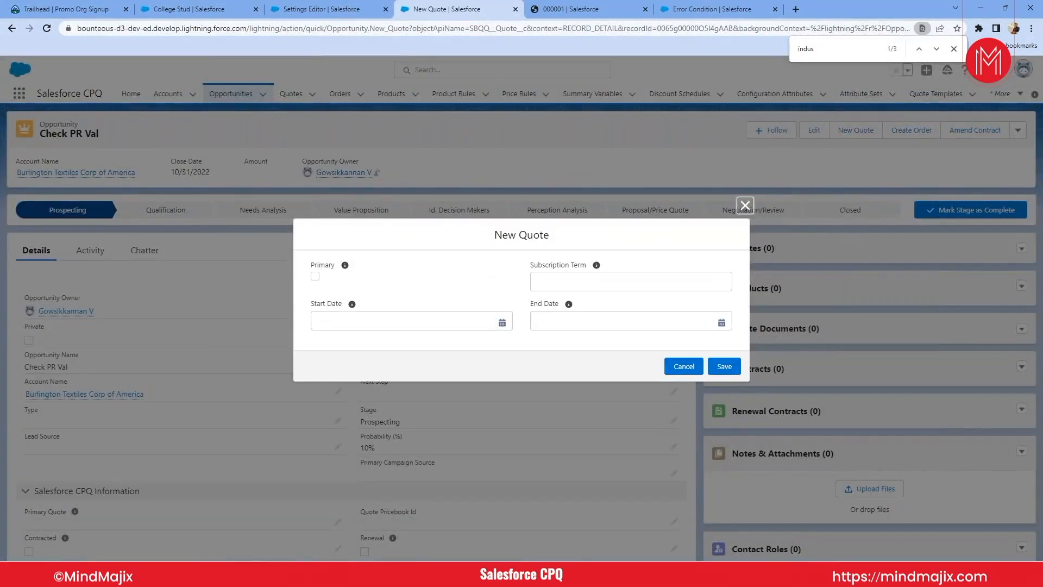
click(722, 369)
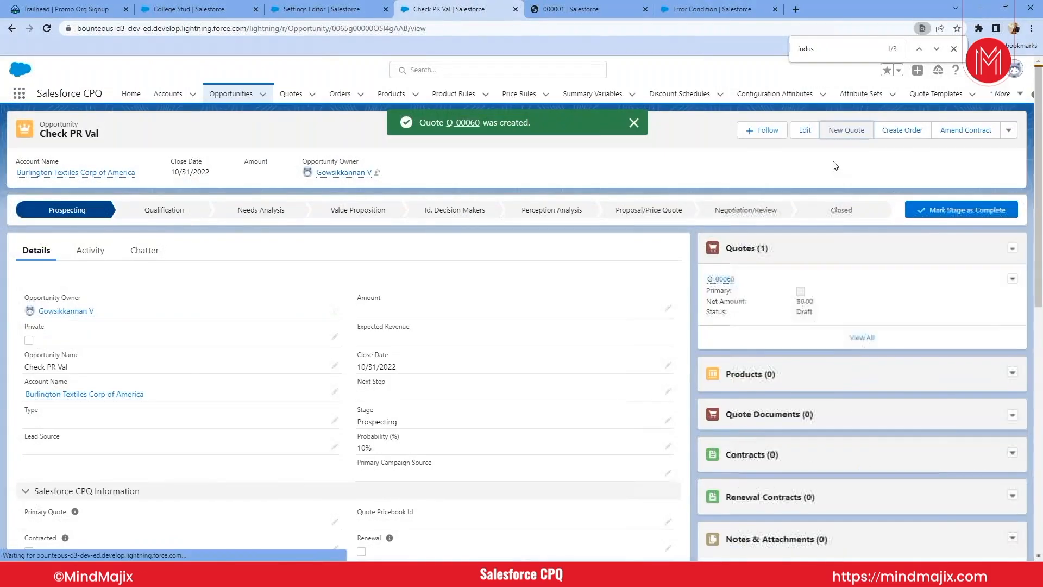
click(470, 124)
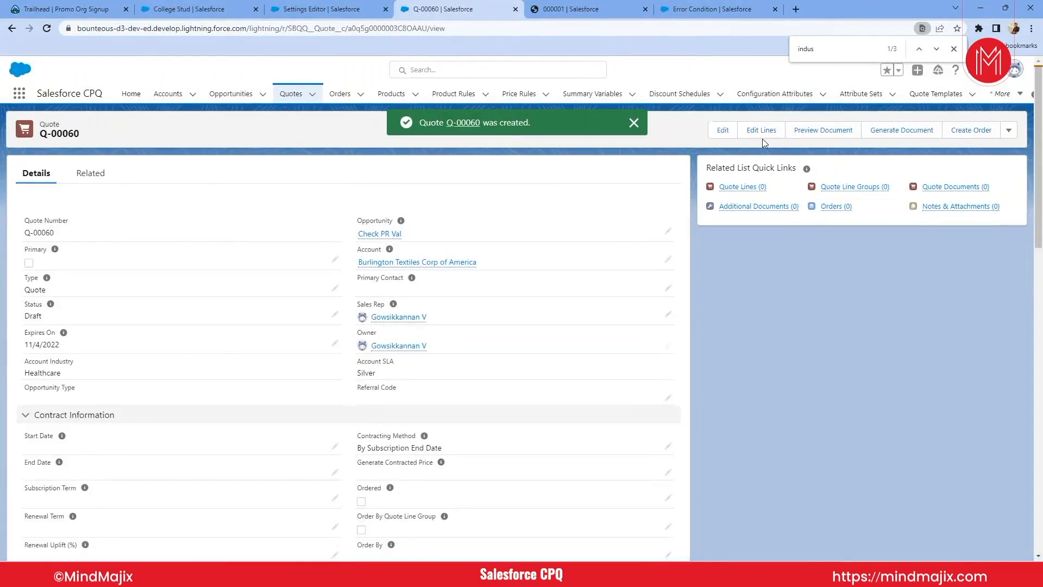
- Edit the quote's lines using the Standard Price Book and open the product selection
click(762, 137)
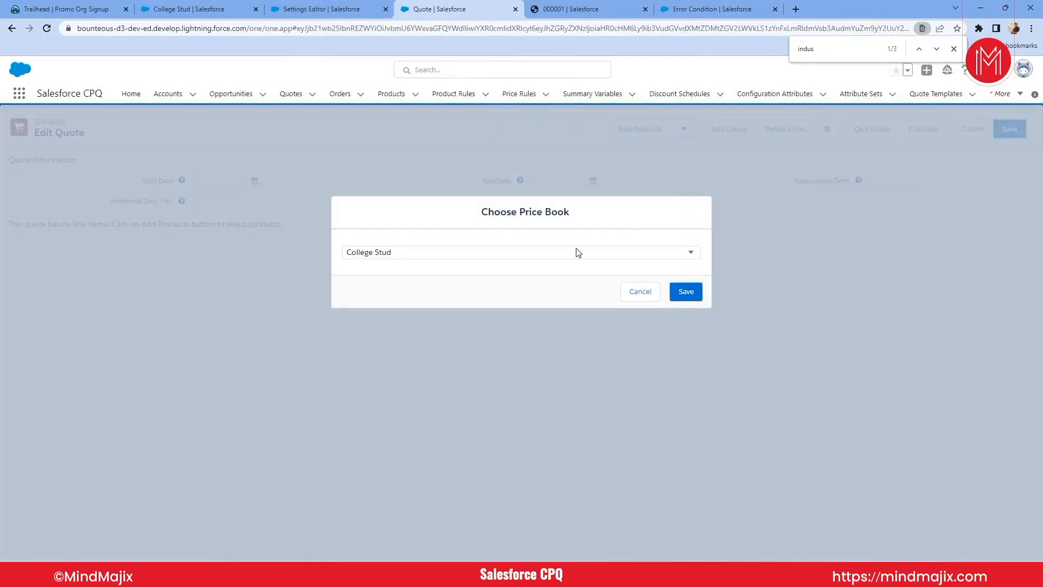
click(567, 252)
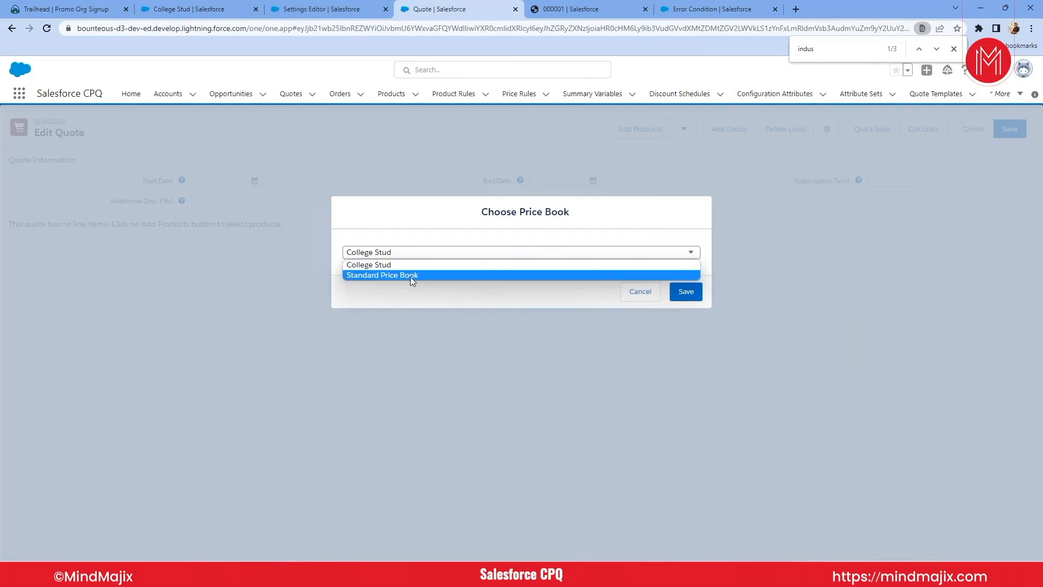
click(395, 275)
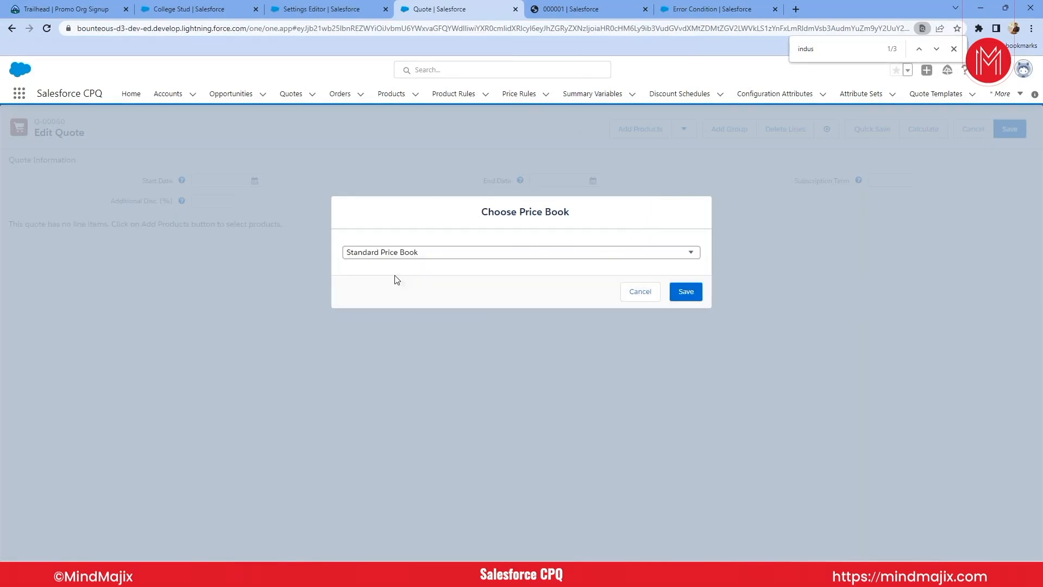
click(691, 293)
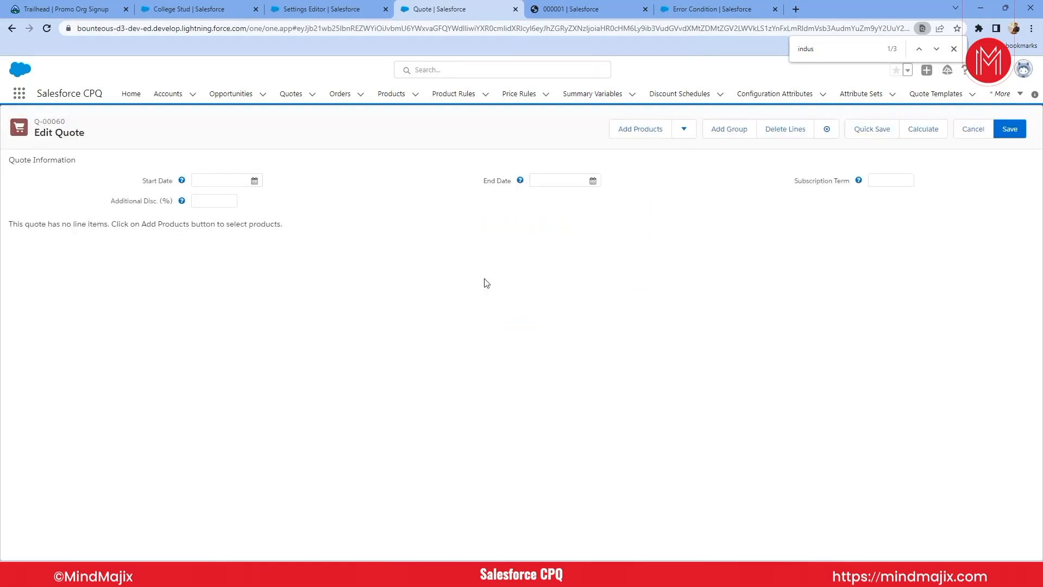
click(642, 133)
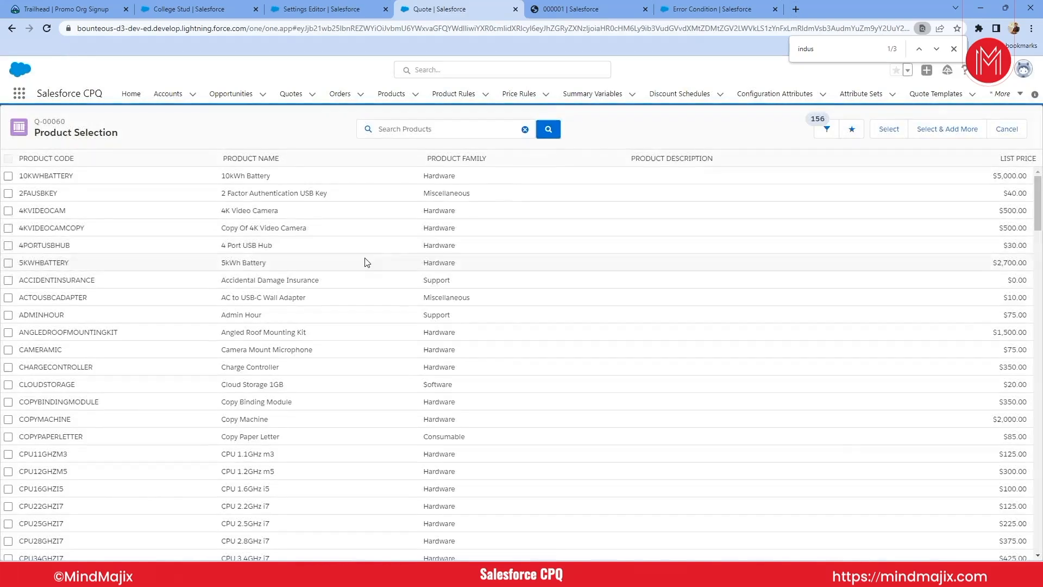
- Review the product rule's two error conditions, first the account industry condition and then the product code condition
click(541, 8)
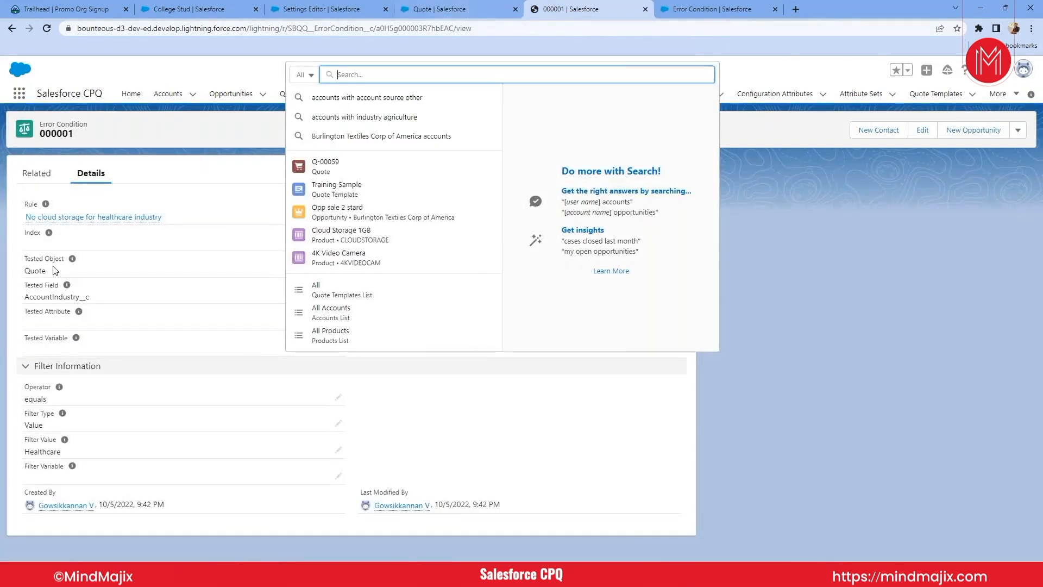
click(212, 337)
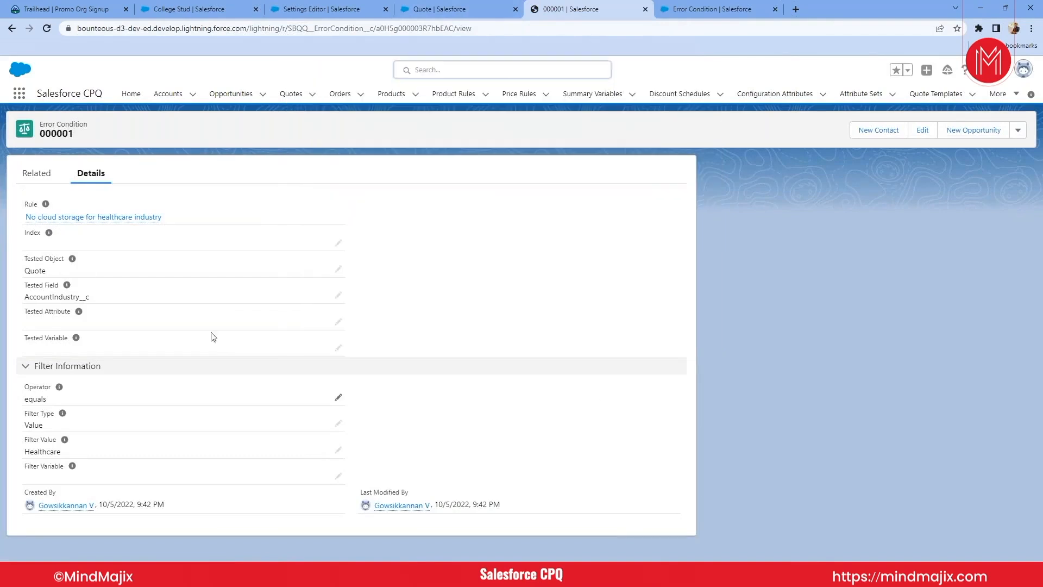
click(10, 29)
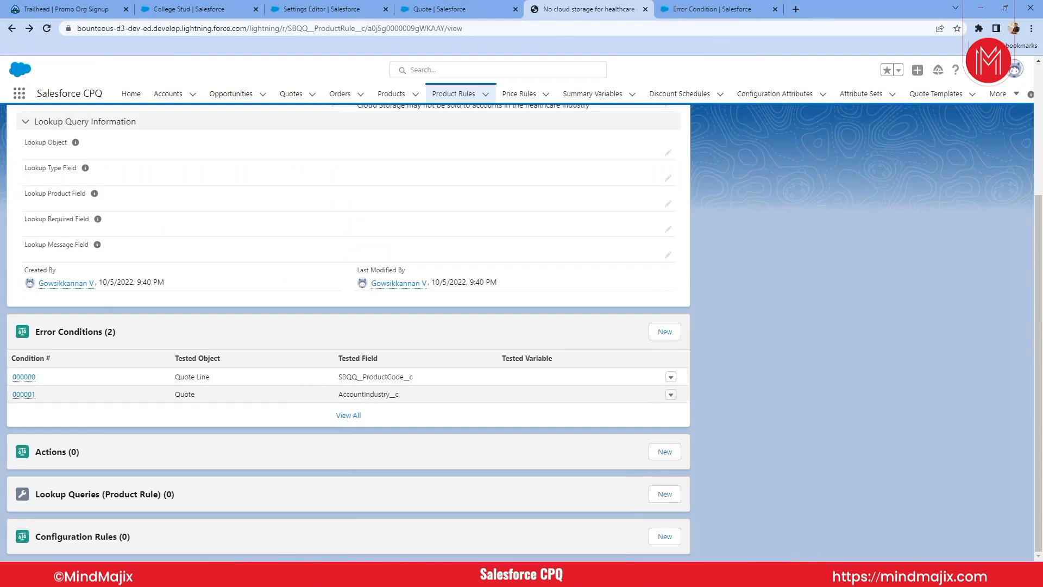
click(16, 383)
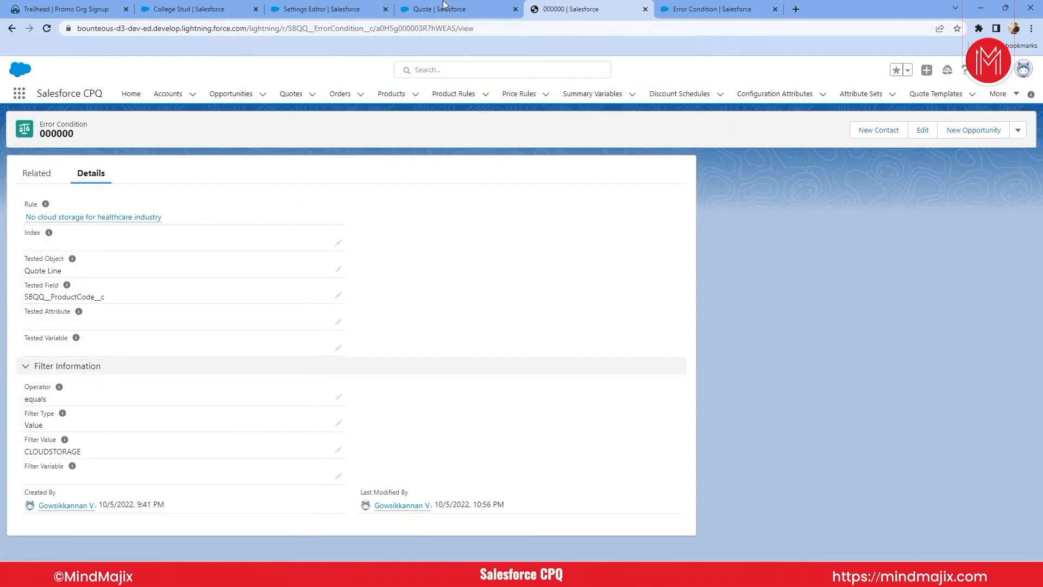
- Add the CLOUDSTORAGE product, Cloud Storage 1GB, to the quote and try a quick save to test the rule
click(469, 6)
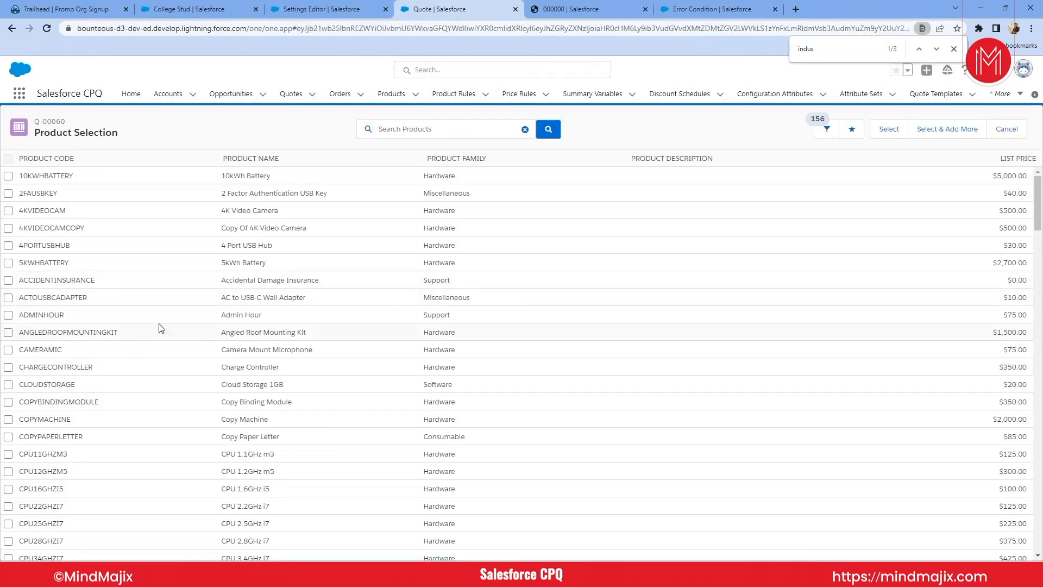
click(8, 385)
click(889, 135)
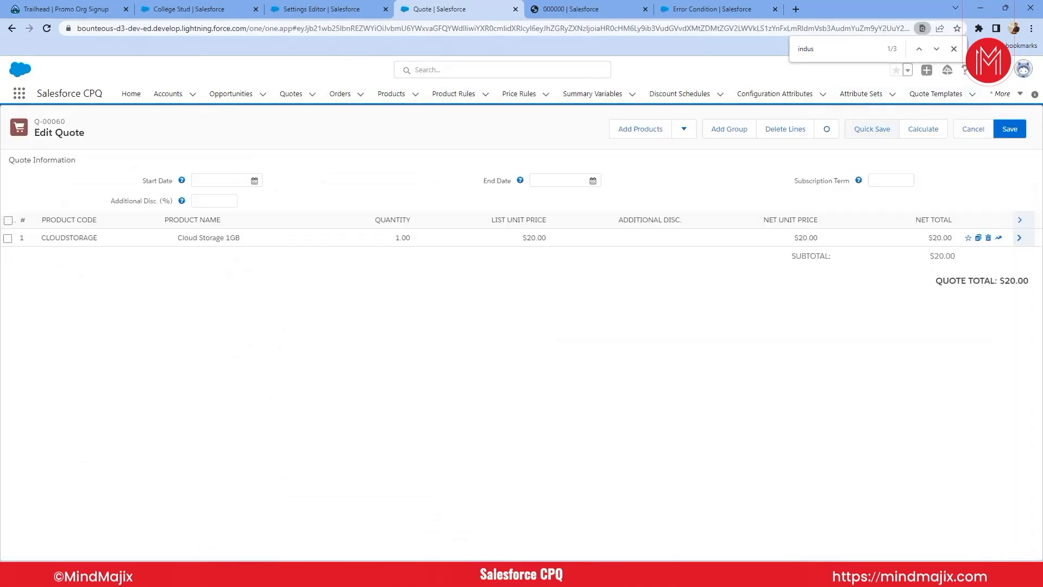
click(872, 131)
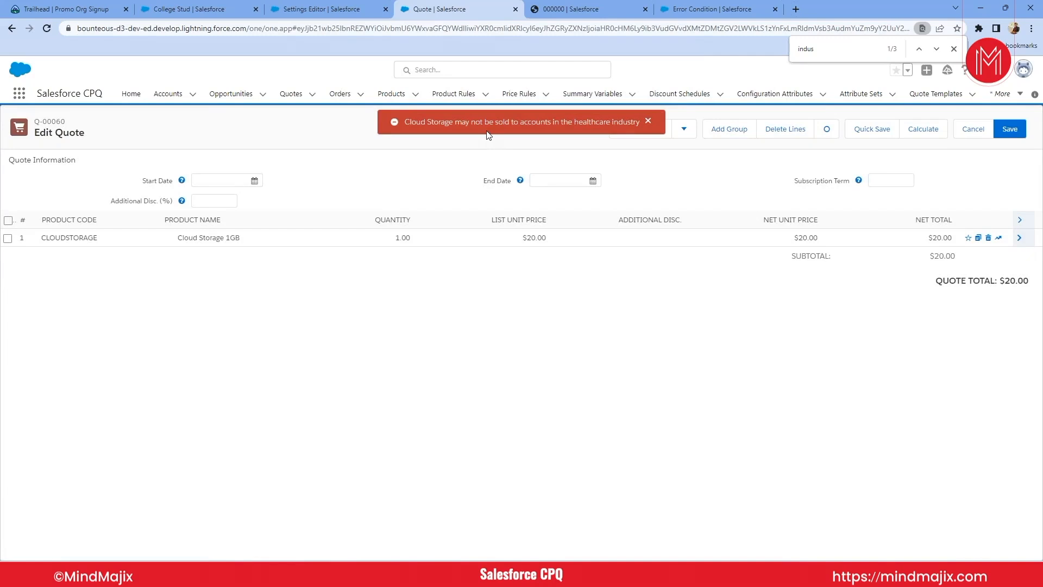
- Compare the quote's validation message with the rule's product code and AccountIndustry__c error conditions
click(705, 8)
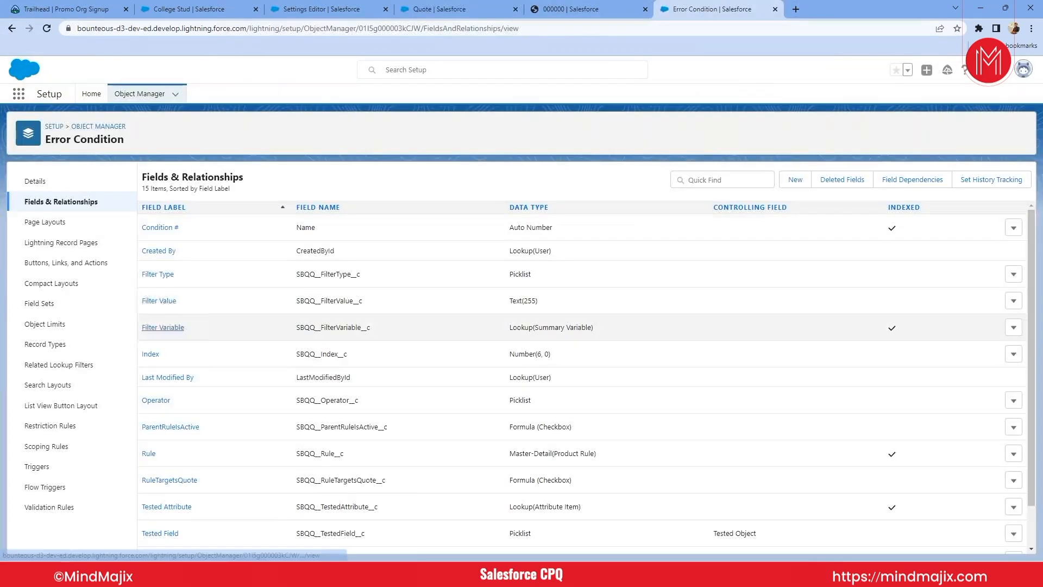
click(440, 9)
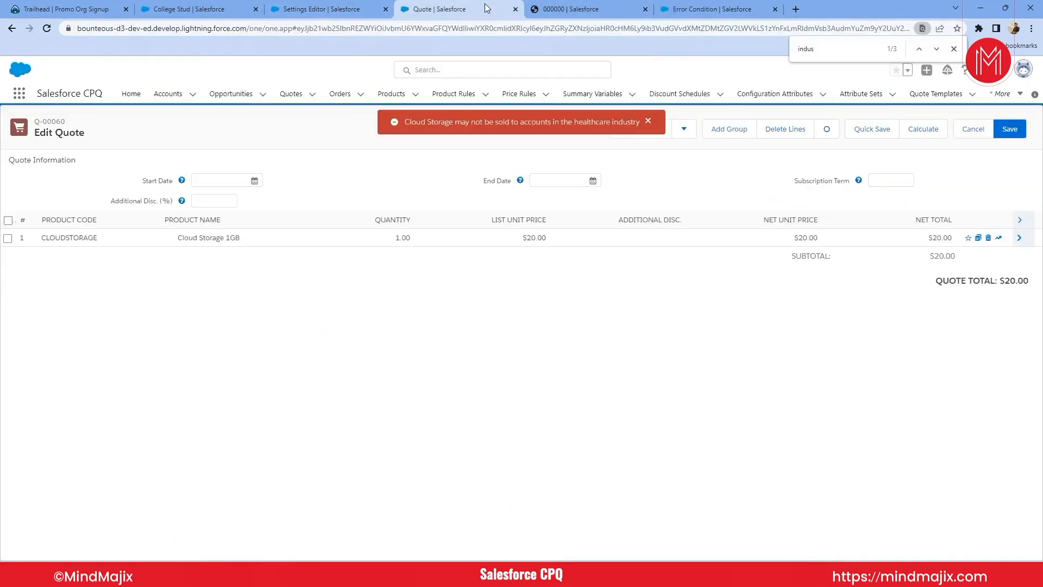
click(548, 8)
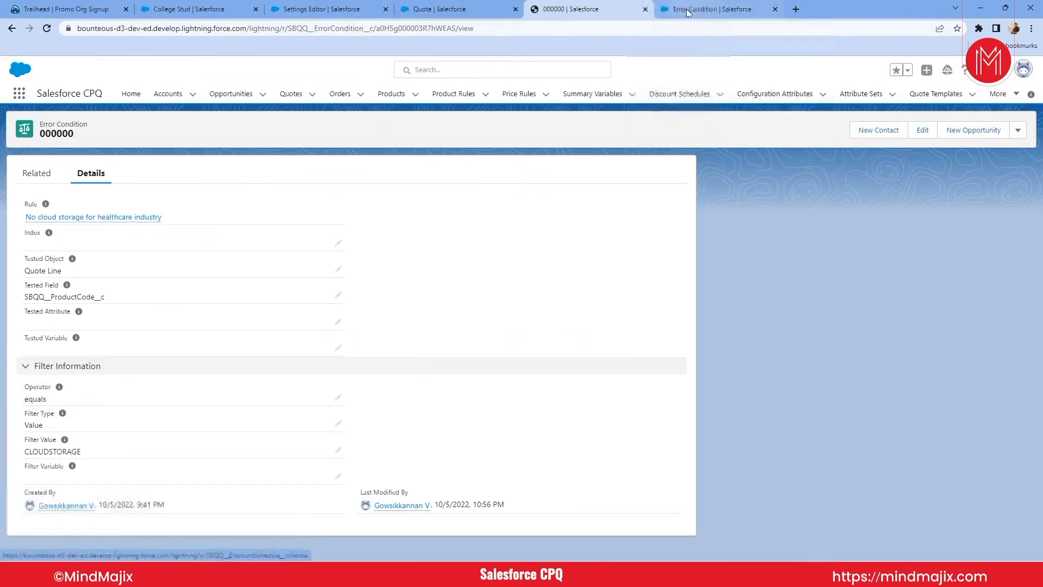
click(472, 11)
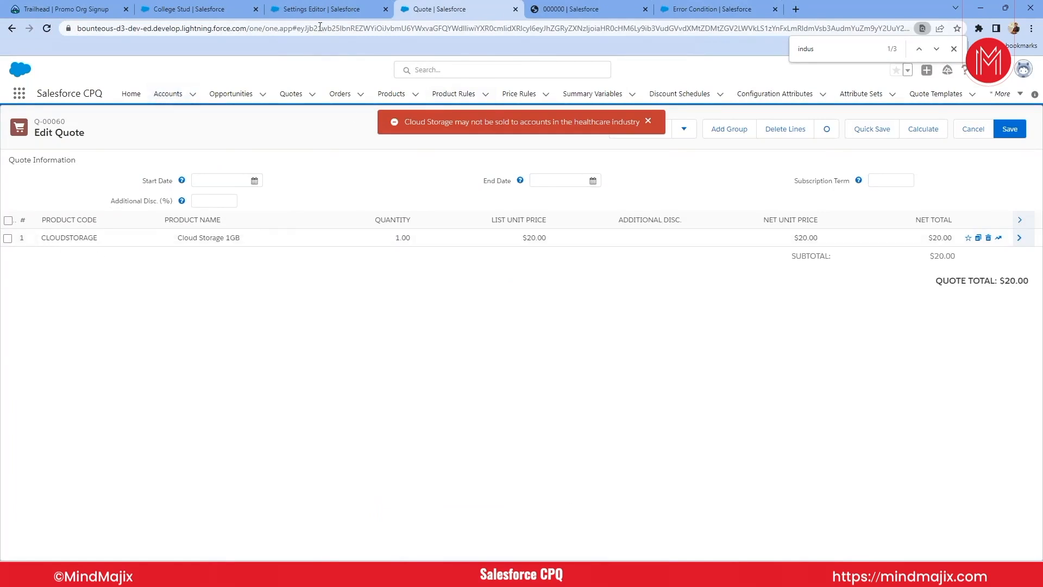
click(591, 10)
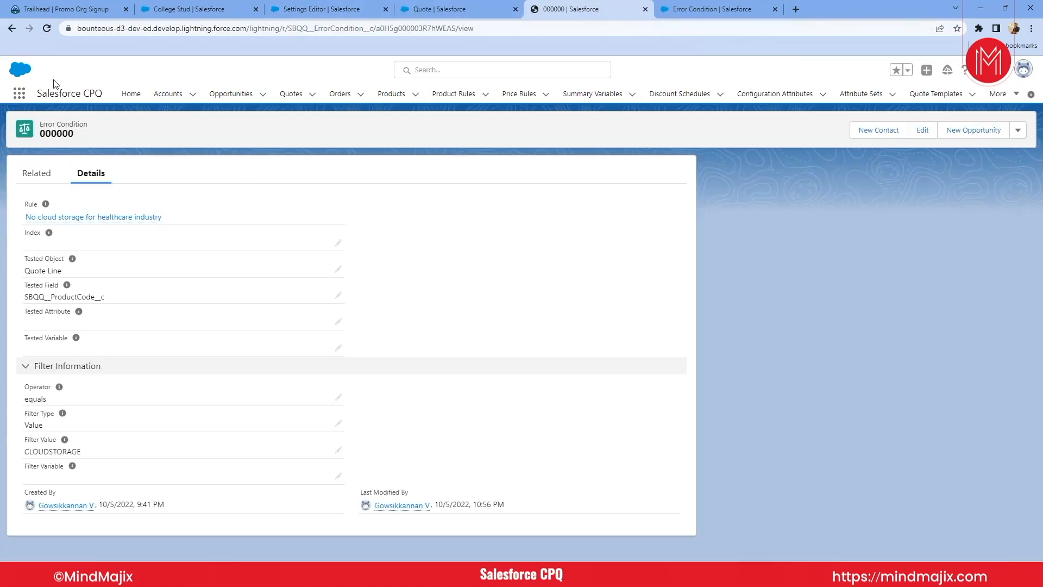
click(12, 27)
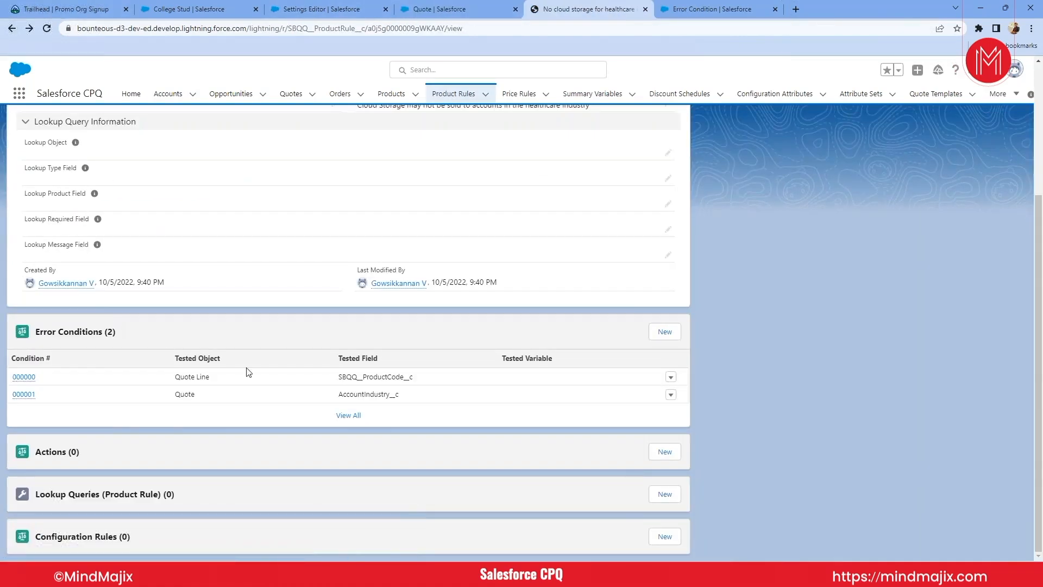
click(25, 395)
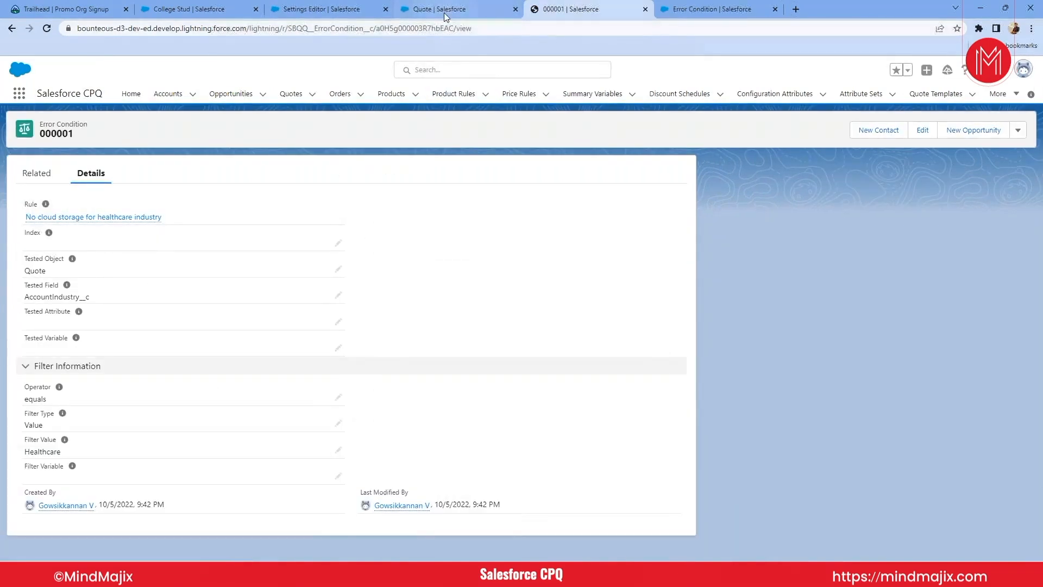
- Return from the line editor to the quote's record and search the page for "Acc" to check the account industry
click(680, 5)
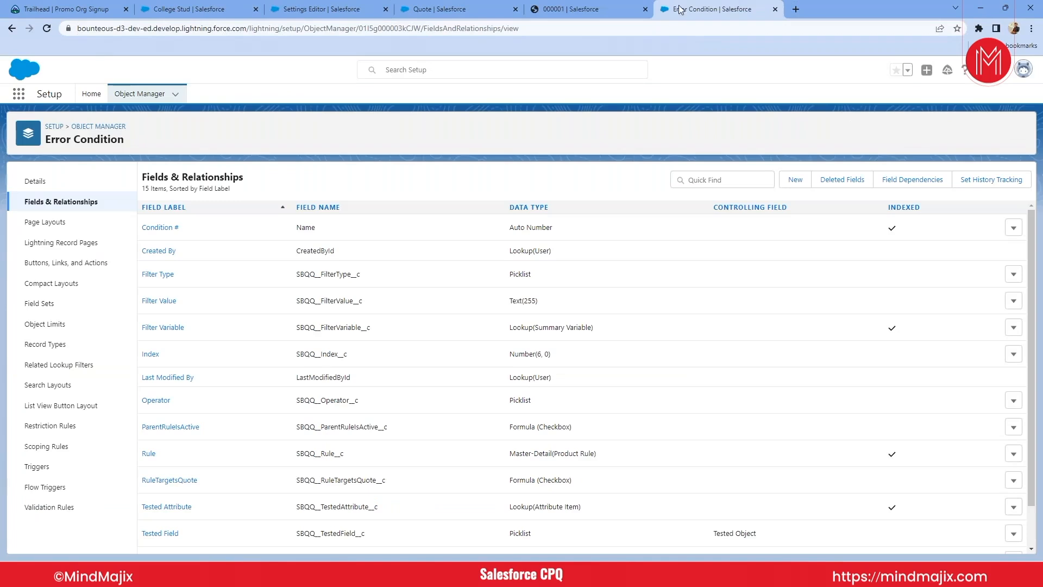
click(587, 8)
click(326, 9)
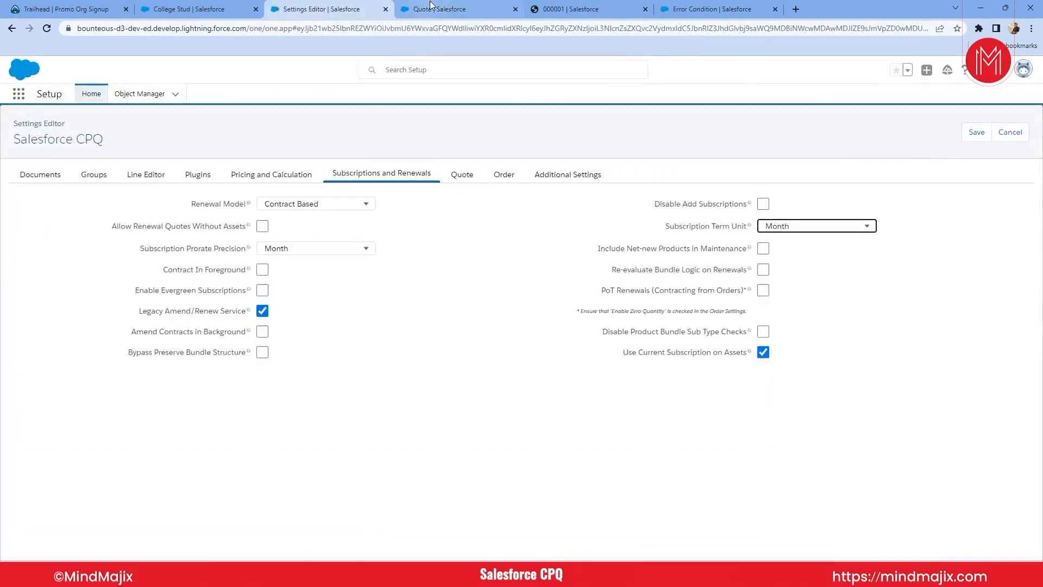
click(433, 9)
click(11, 30)
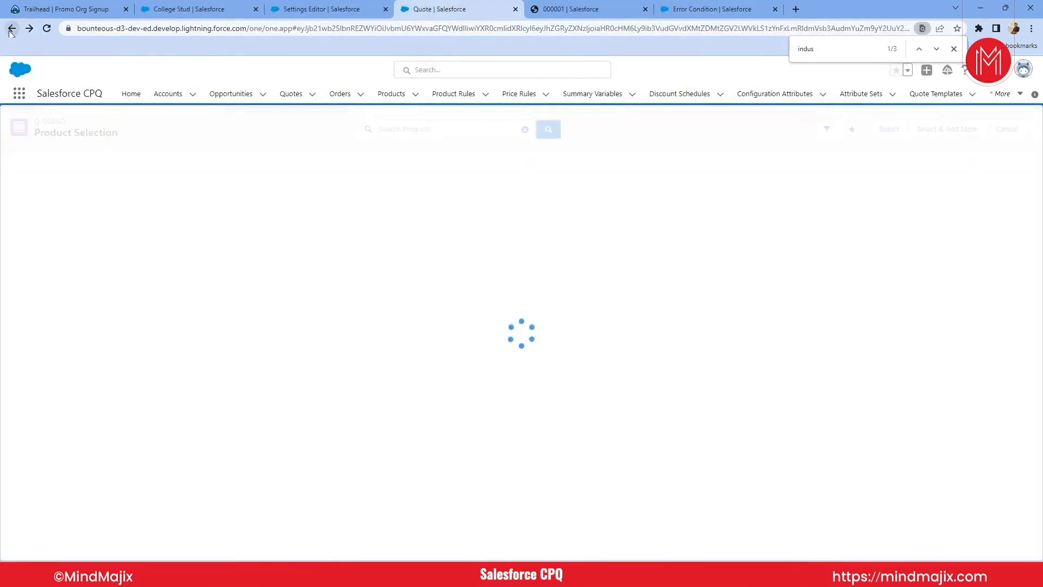
click(11, 29)
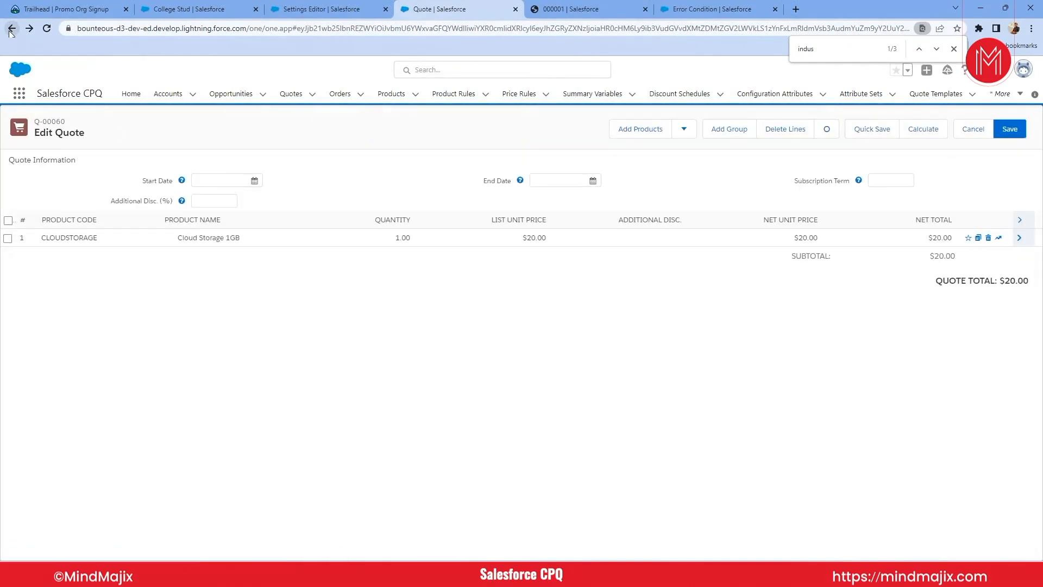
click(10, 30)
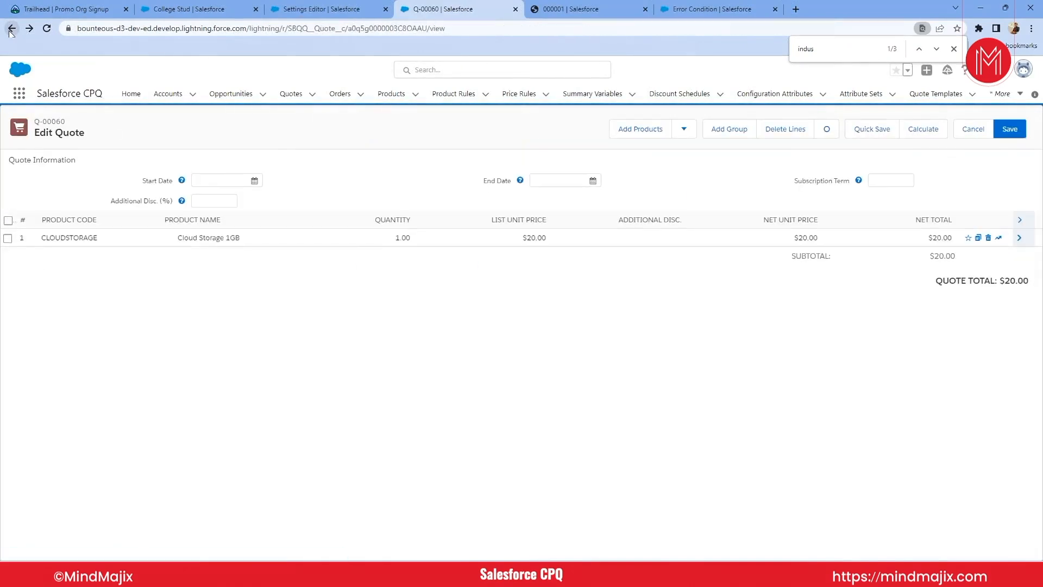
key(ctrl+f)
text(Acc)
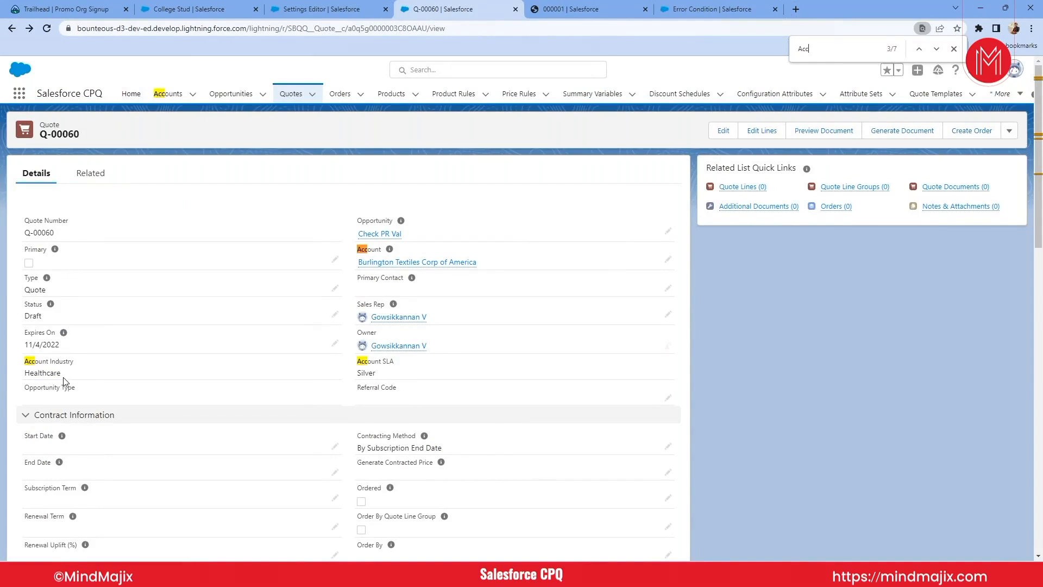
- Compare the quote's account industry with the error condition's filter value, and review the parent product rule
click(562, 9)
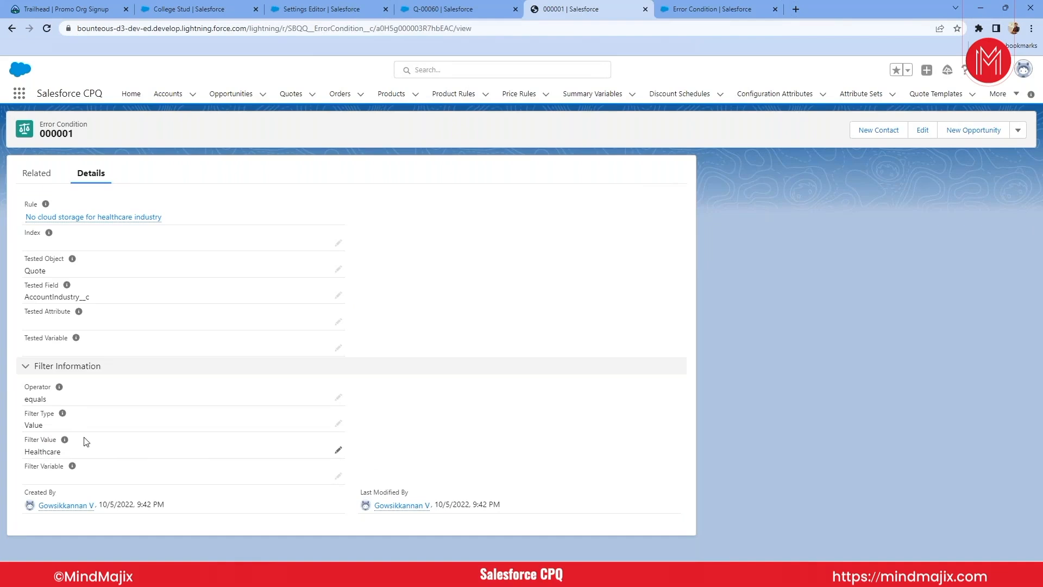
click(77, 217)
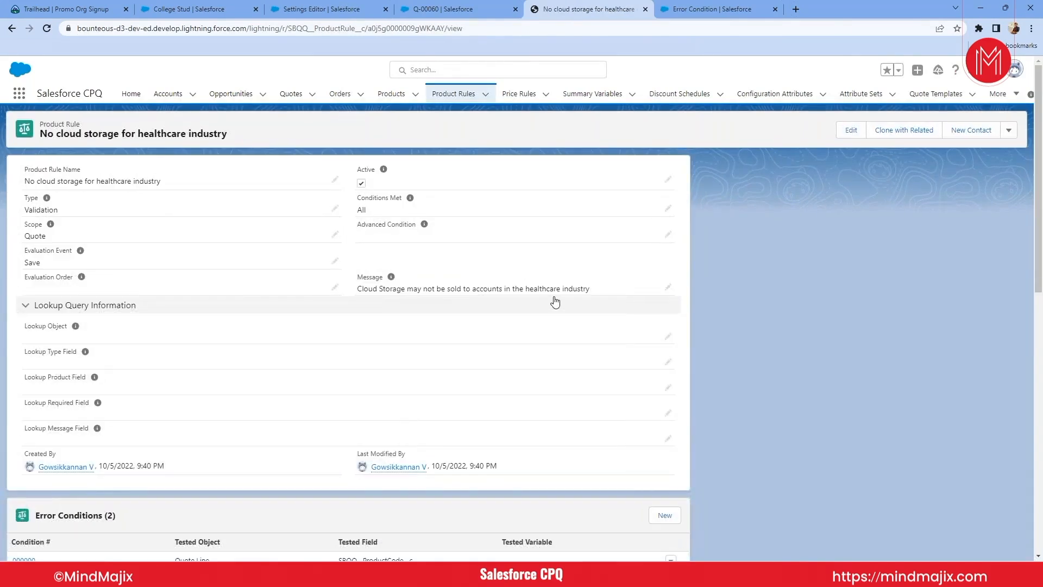
click(11, 28)
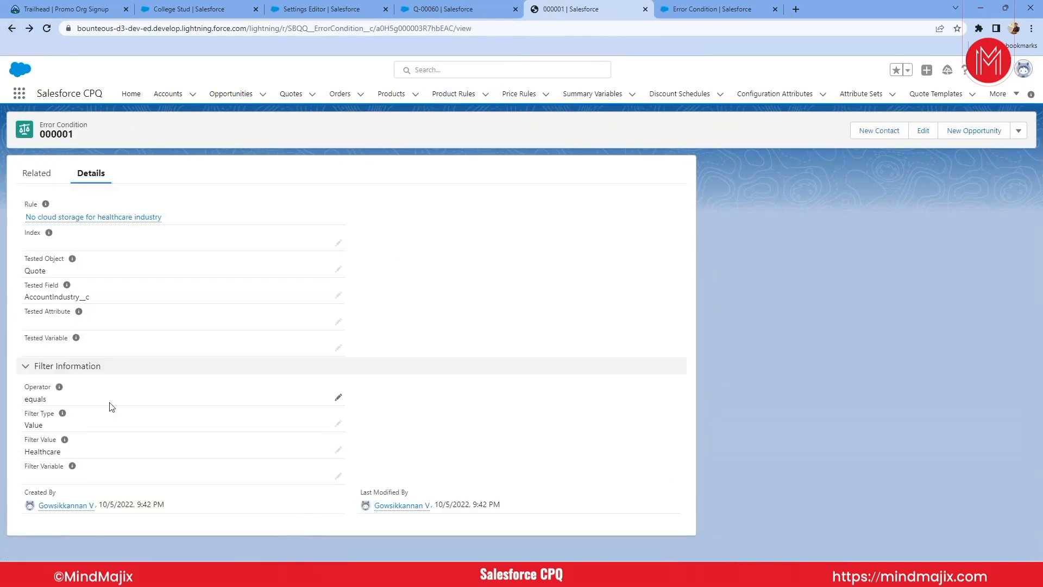
- Edit the account industry error condition, setting its filter type to Variable and clearing the filter value
double_click(56, 452)
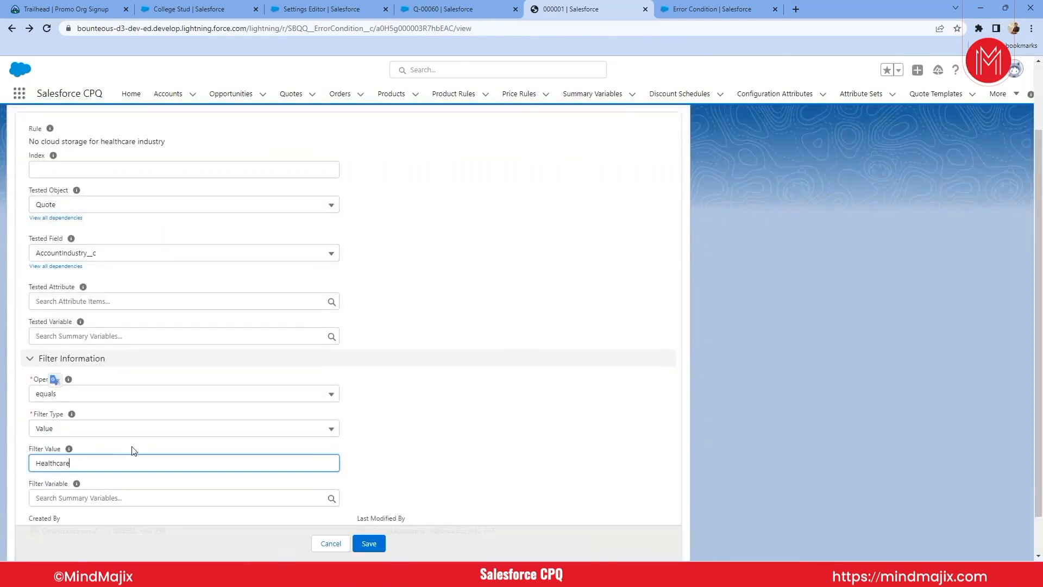
click(109, 429)
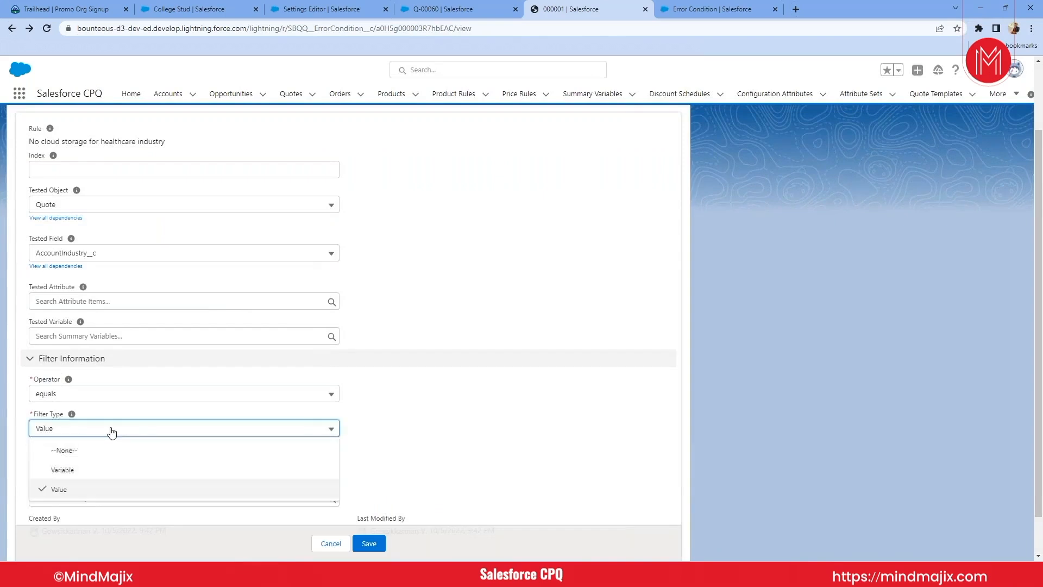
click(68, 470)
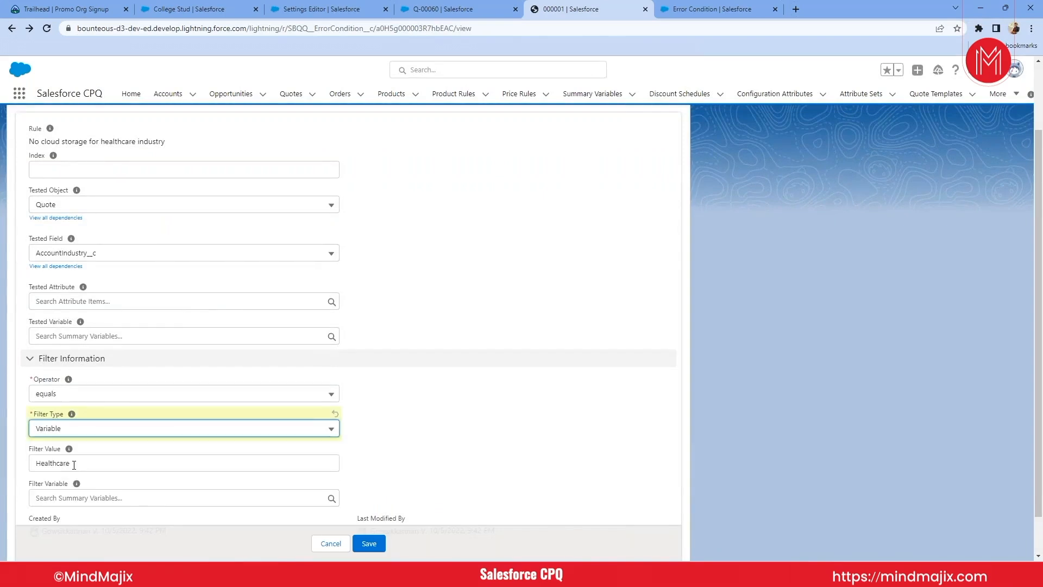
key(Tab)
key(BackSpace)
scroll(71, 459, down, 1)
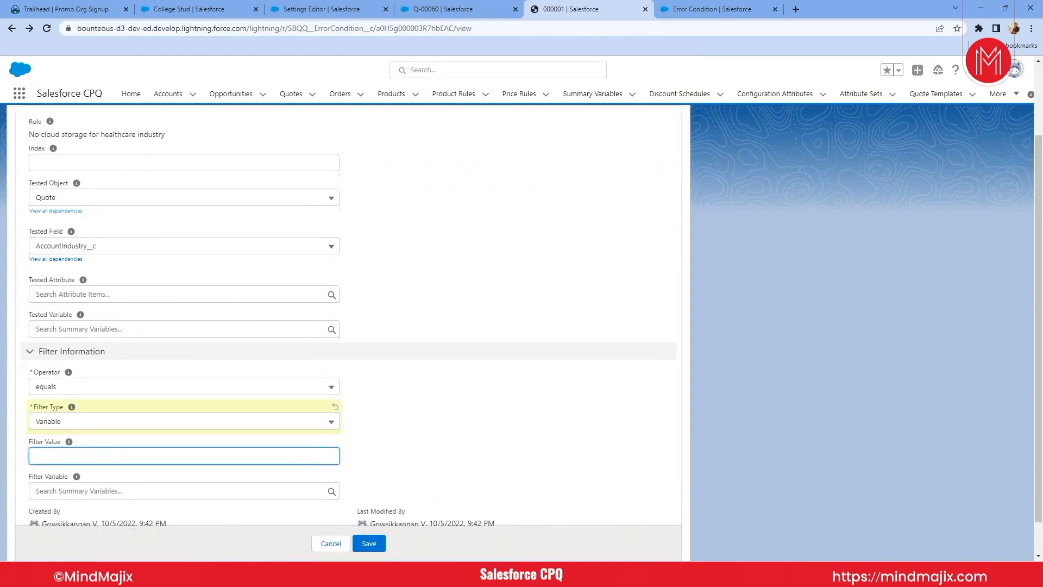
- Start a new summary variable from the filter variable lookup, named Sum of Cloud, with Quote Line as the target object
click(67, 454)
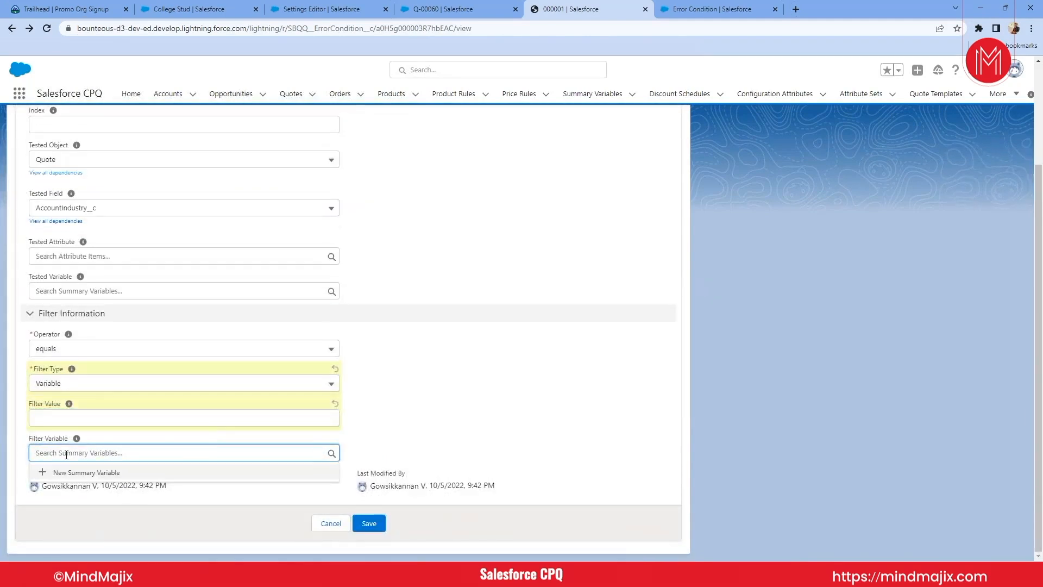
click(68, 474)
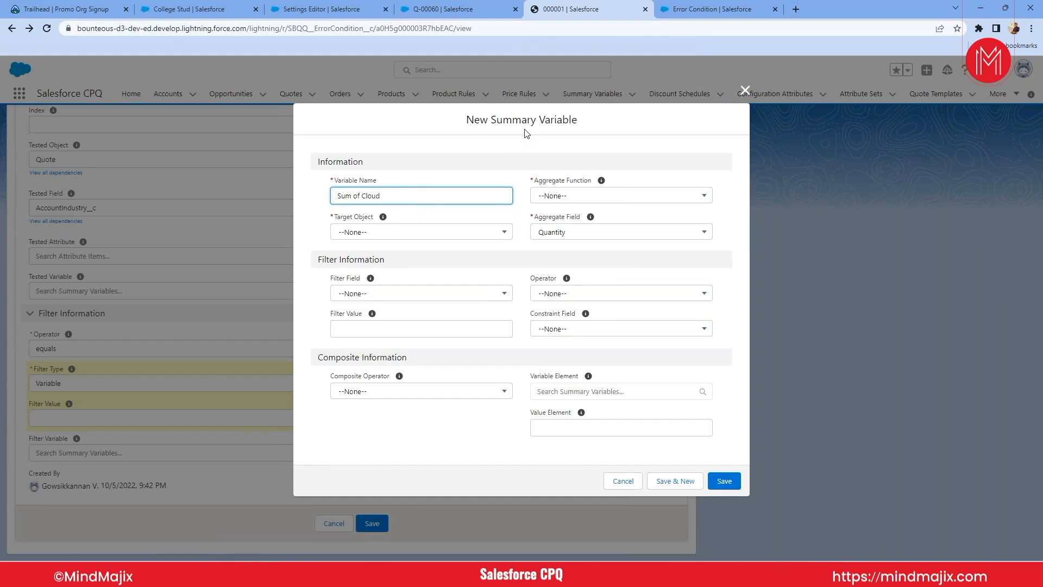
click(549, 196)
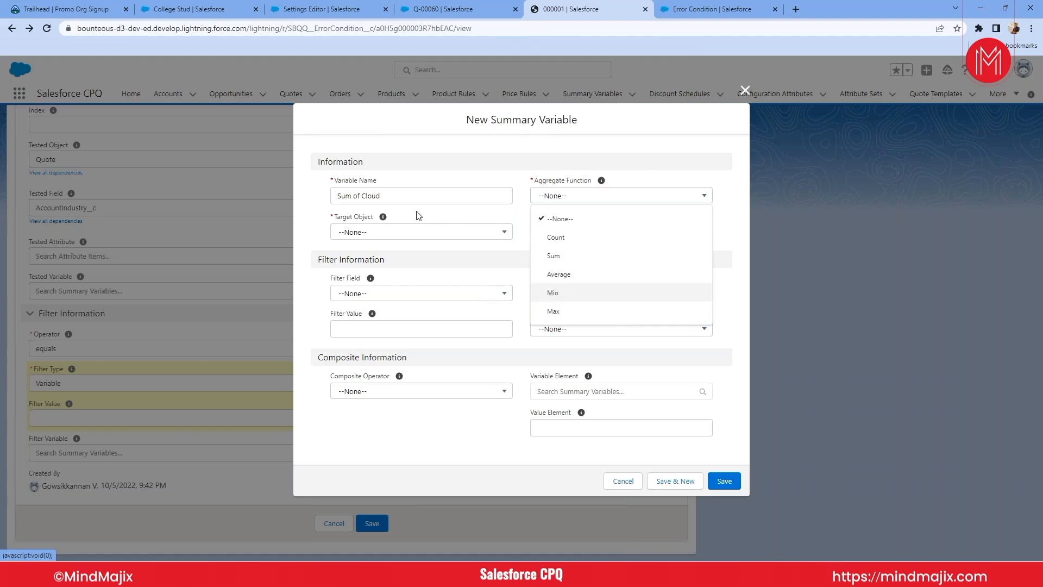
click(490, 159)
click(397, 232)
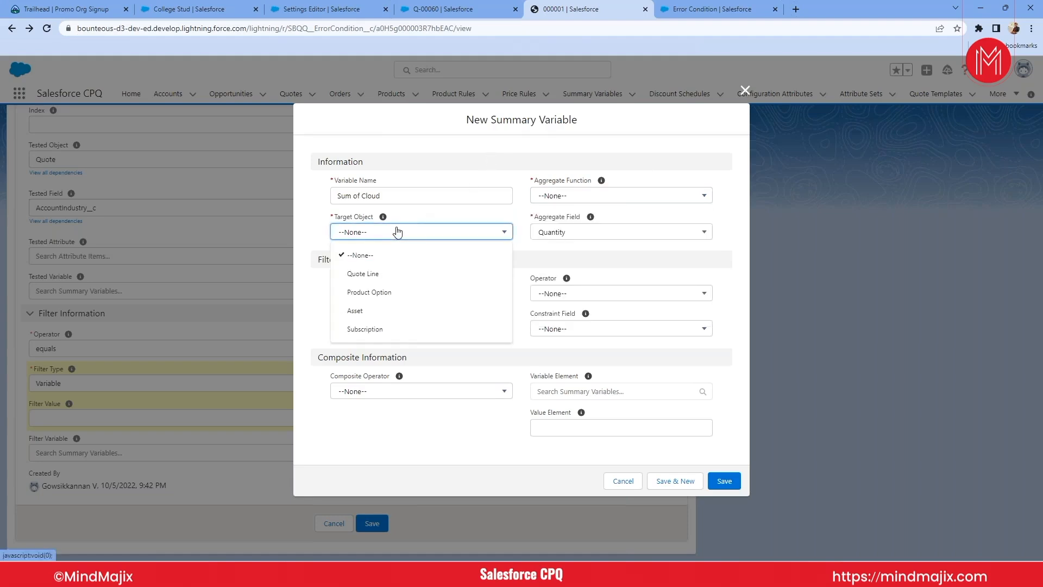
click(366, 274)
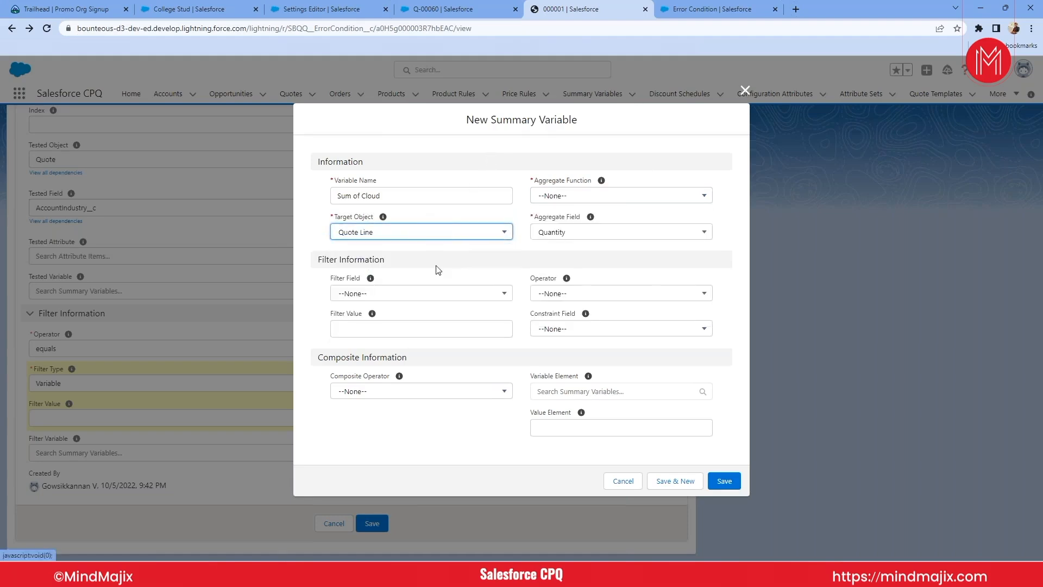
- Filter the summary variable by Product Code with the filter value CLOUDSTORAGE
click(387, 299)
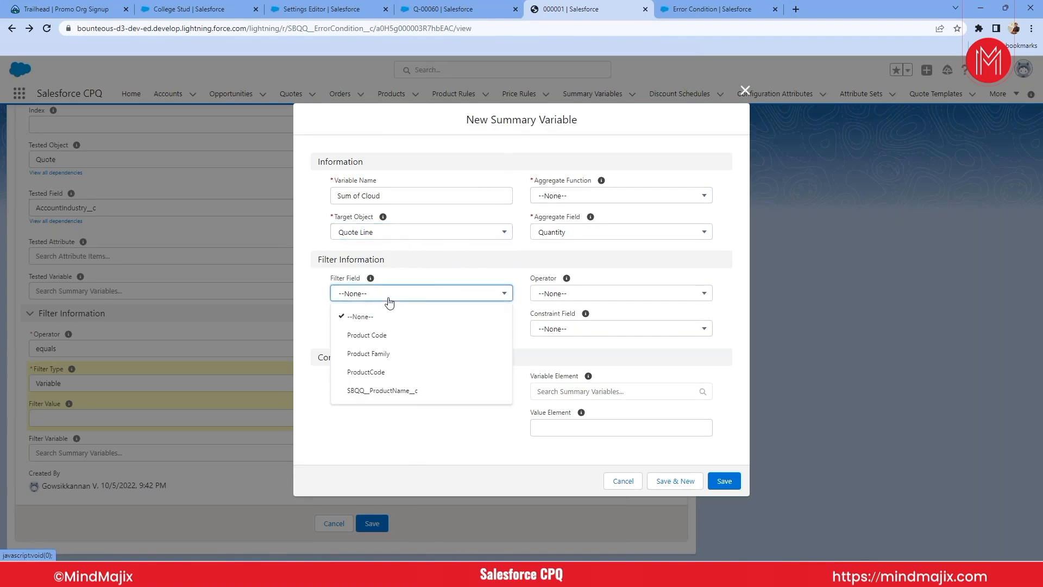
click(367, 335)
click(365, 330)
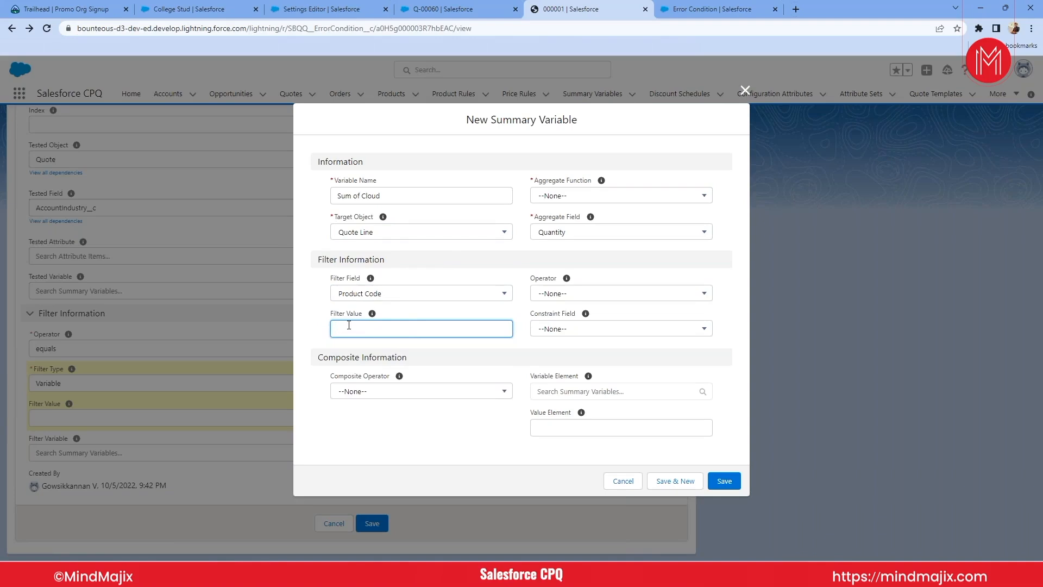
text(CLOUDSTORAGE)
click(572, 329)
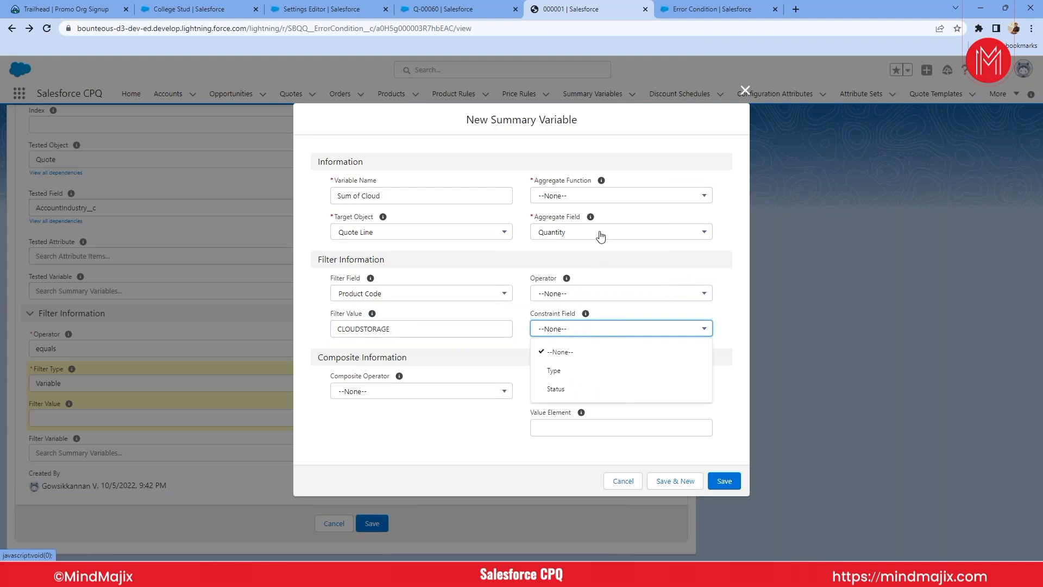
- Set the summary variable's aggregate function to Sum and save the variable
click(568, 197)
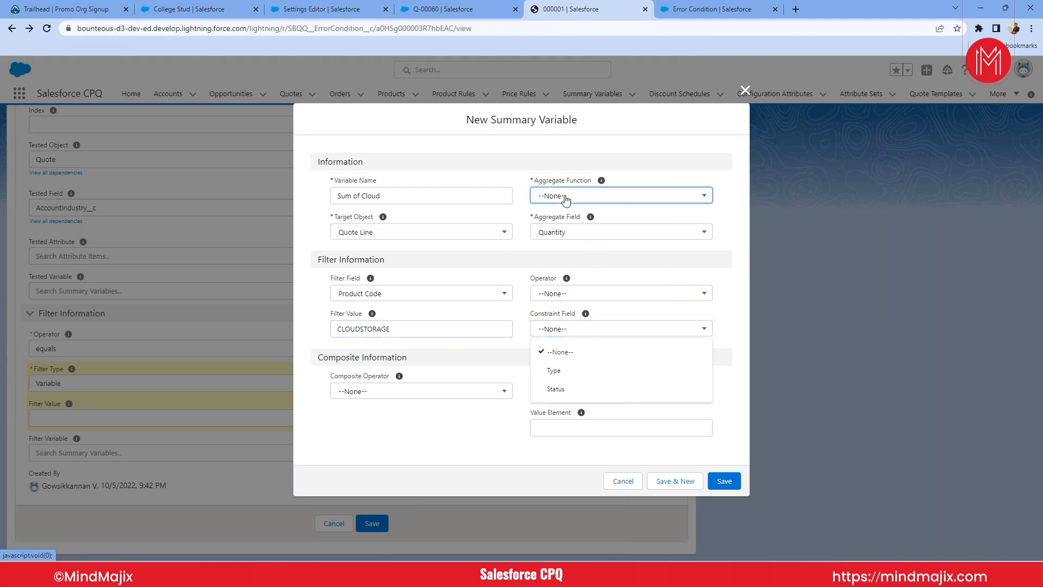
click(553, 256)
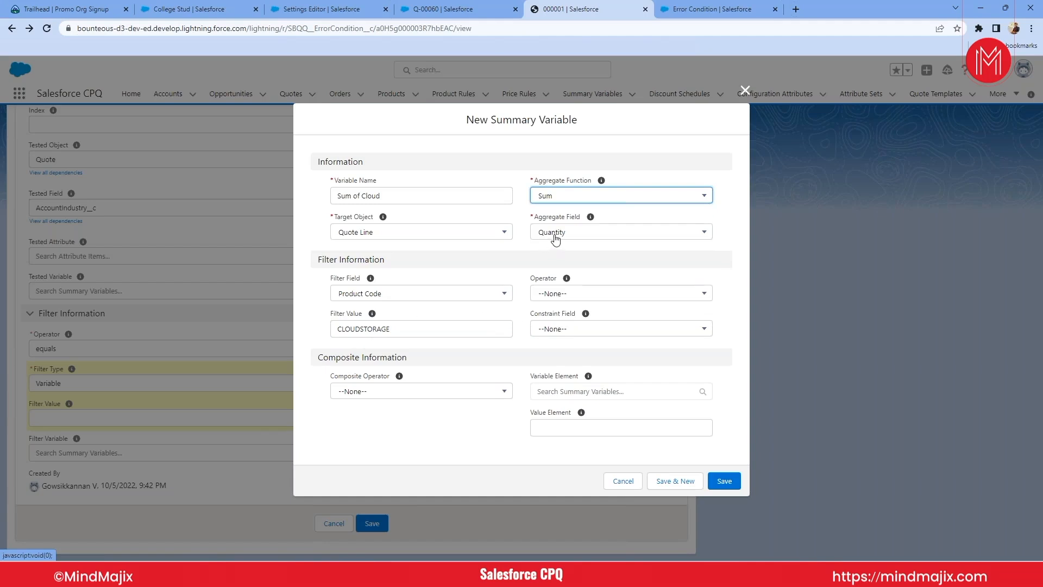
double_click(375, 196)
triple_click(375, 196)
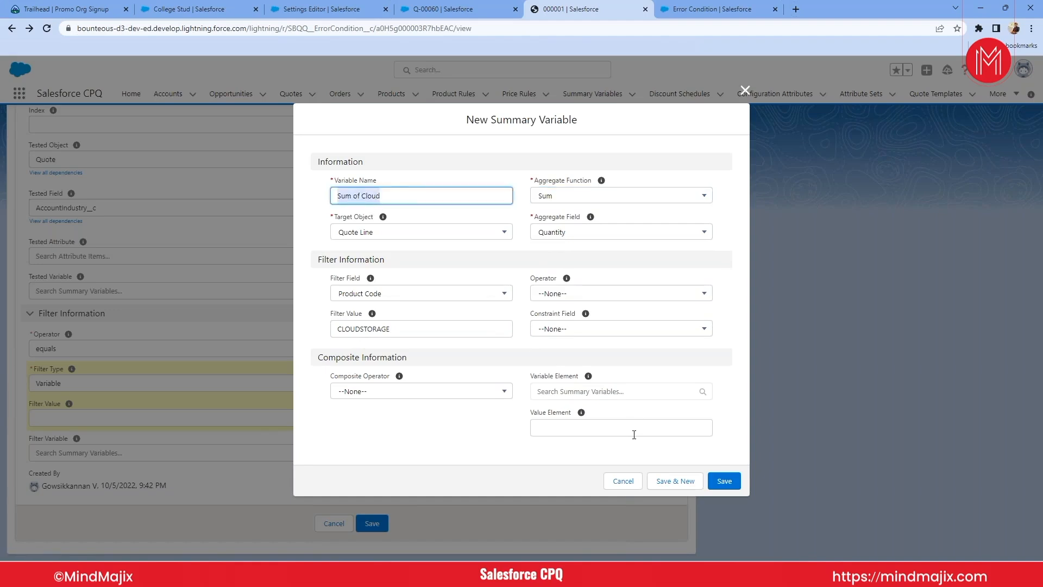
click(715, 474)
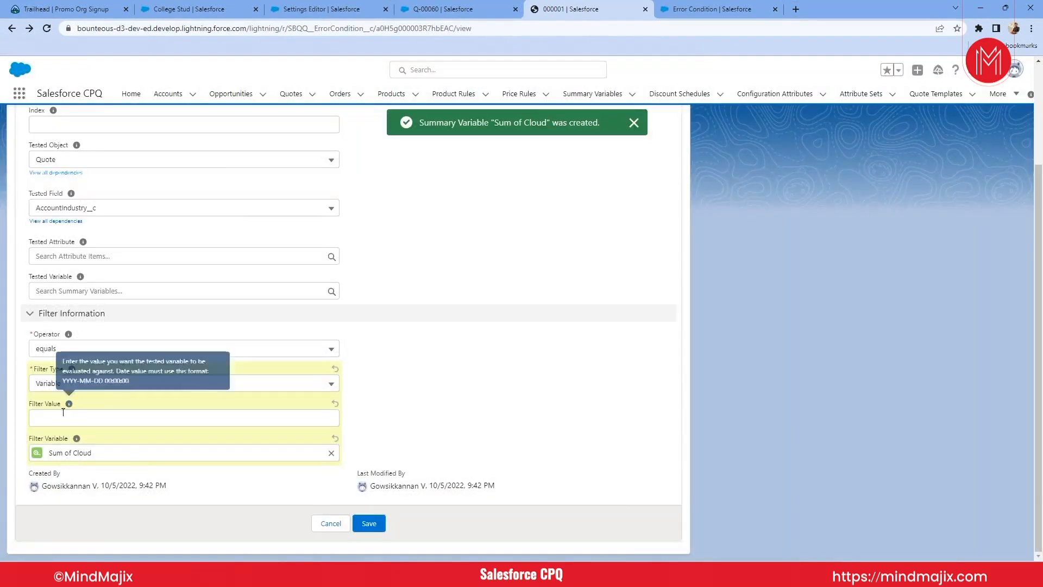
- Try the greater than operator with the Sum of Cloud filter variable, and discard the error condition's edits
click(75, 387)
click(75, 387)
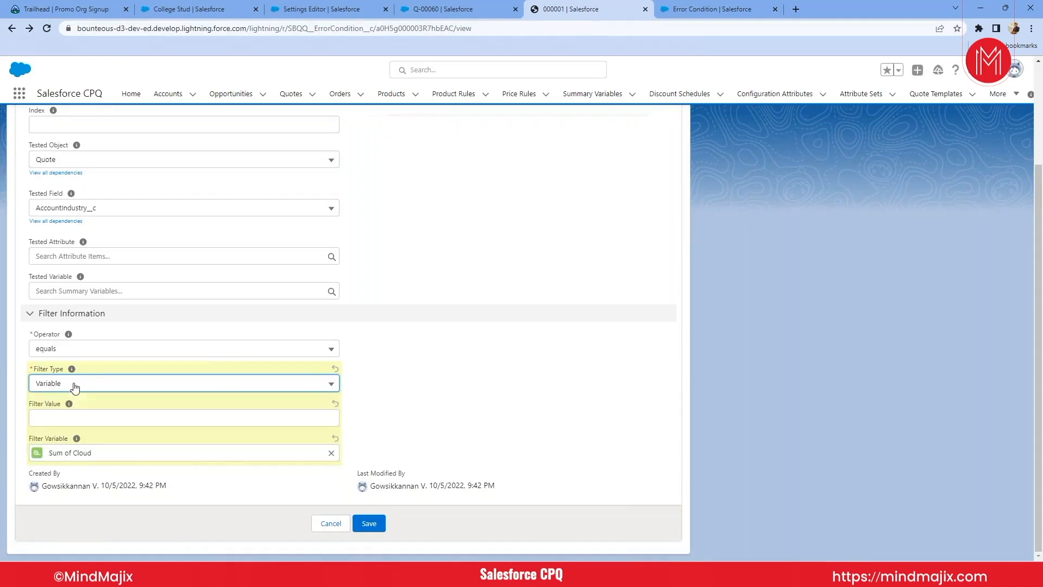
click(86, 348)
click(86, 348)
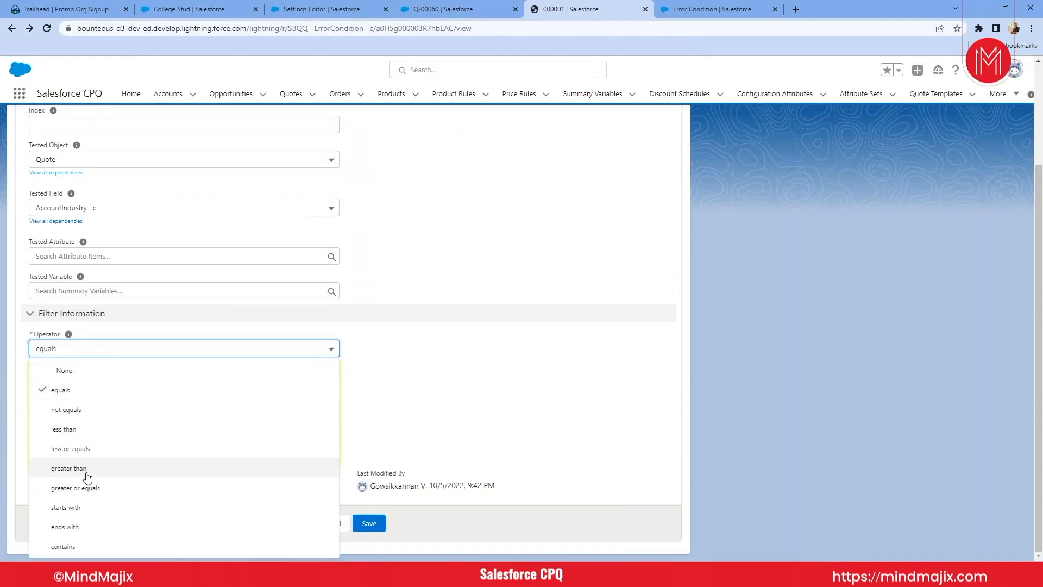
click(87, 471)
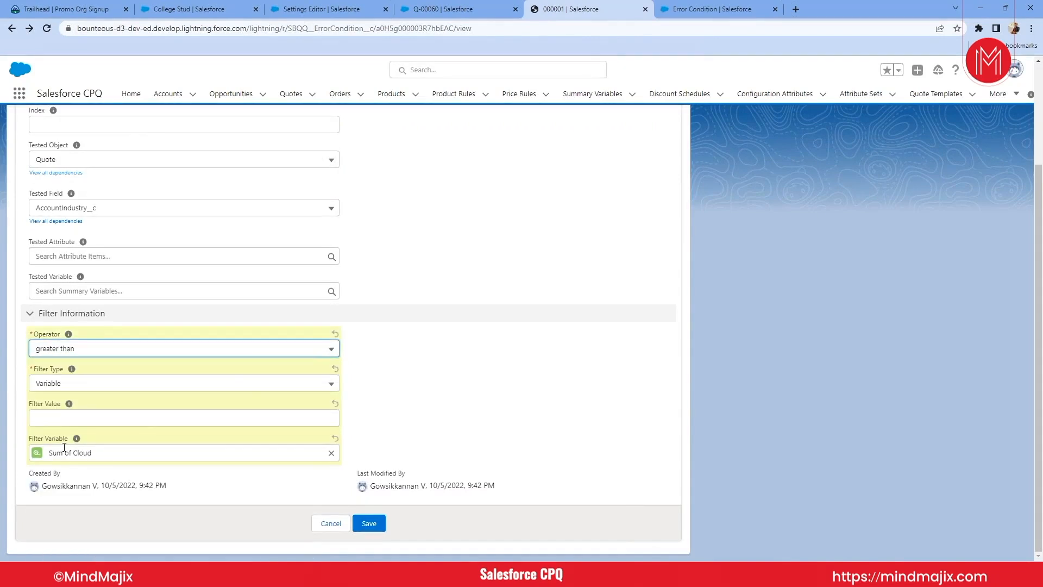
click(136, 459)
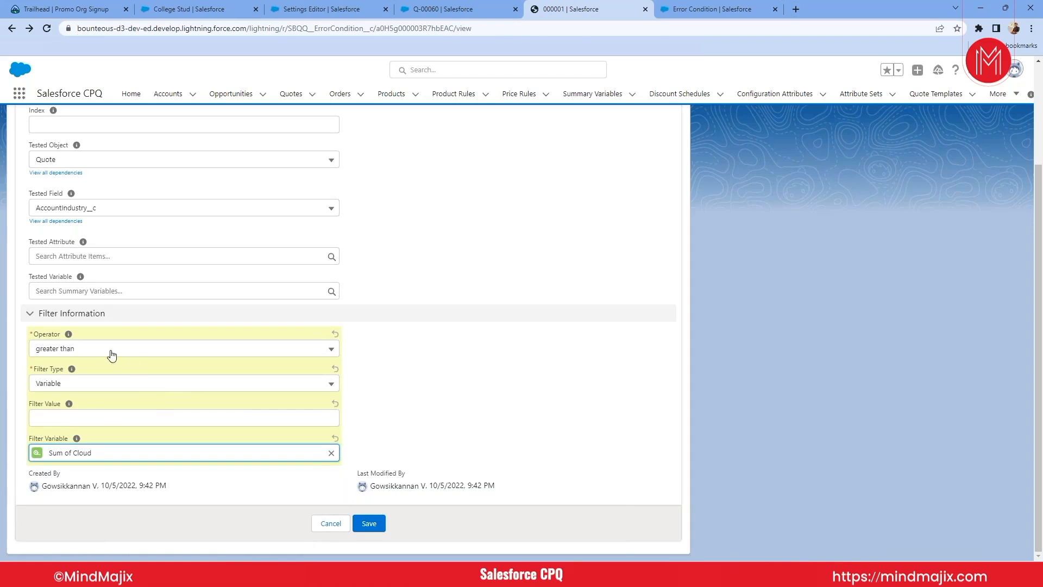
scroll(104, 391, up, 3)
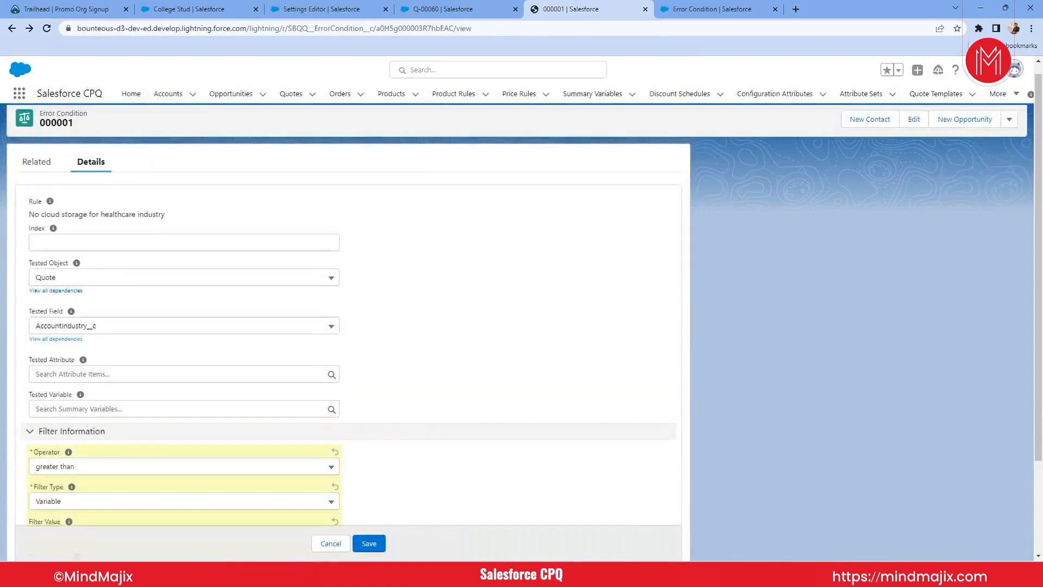
scroll(105, 391, down, 3)
scroll(104, 391, up, 3)
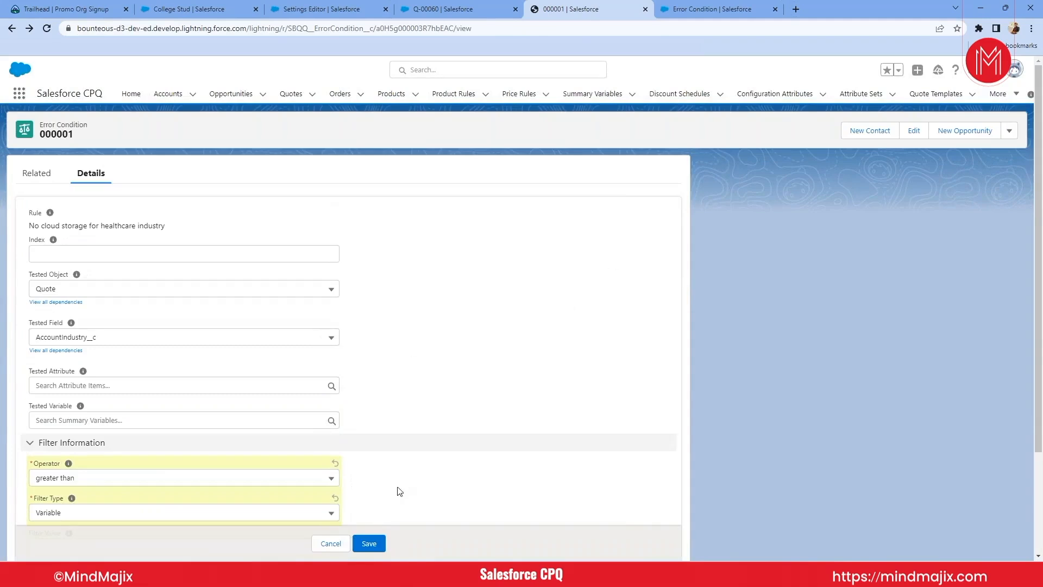
click(327, 544)
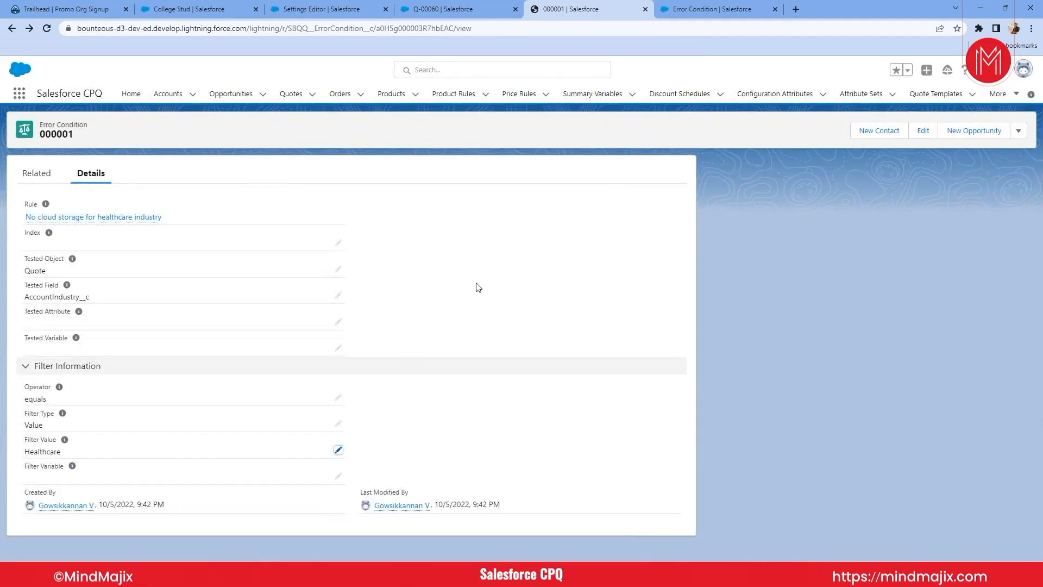